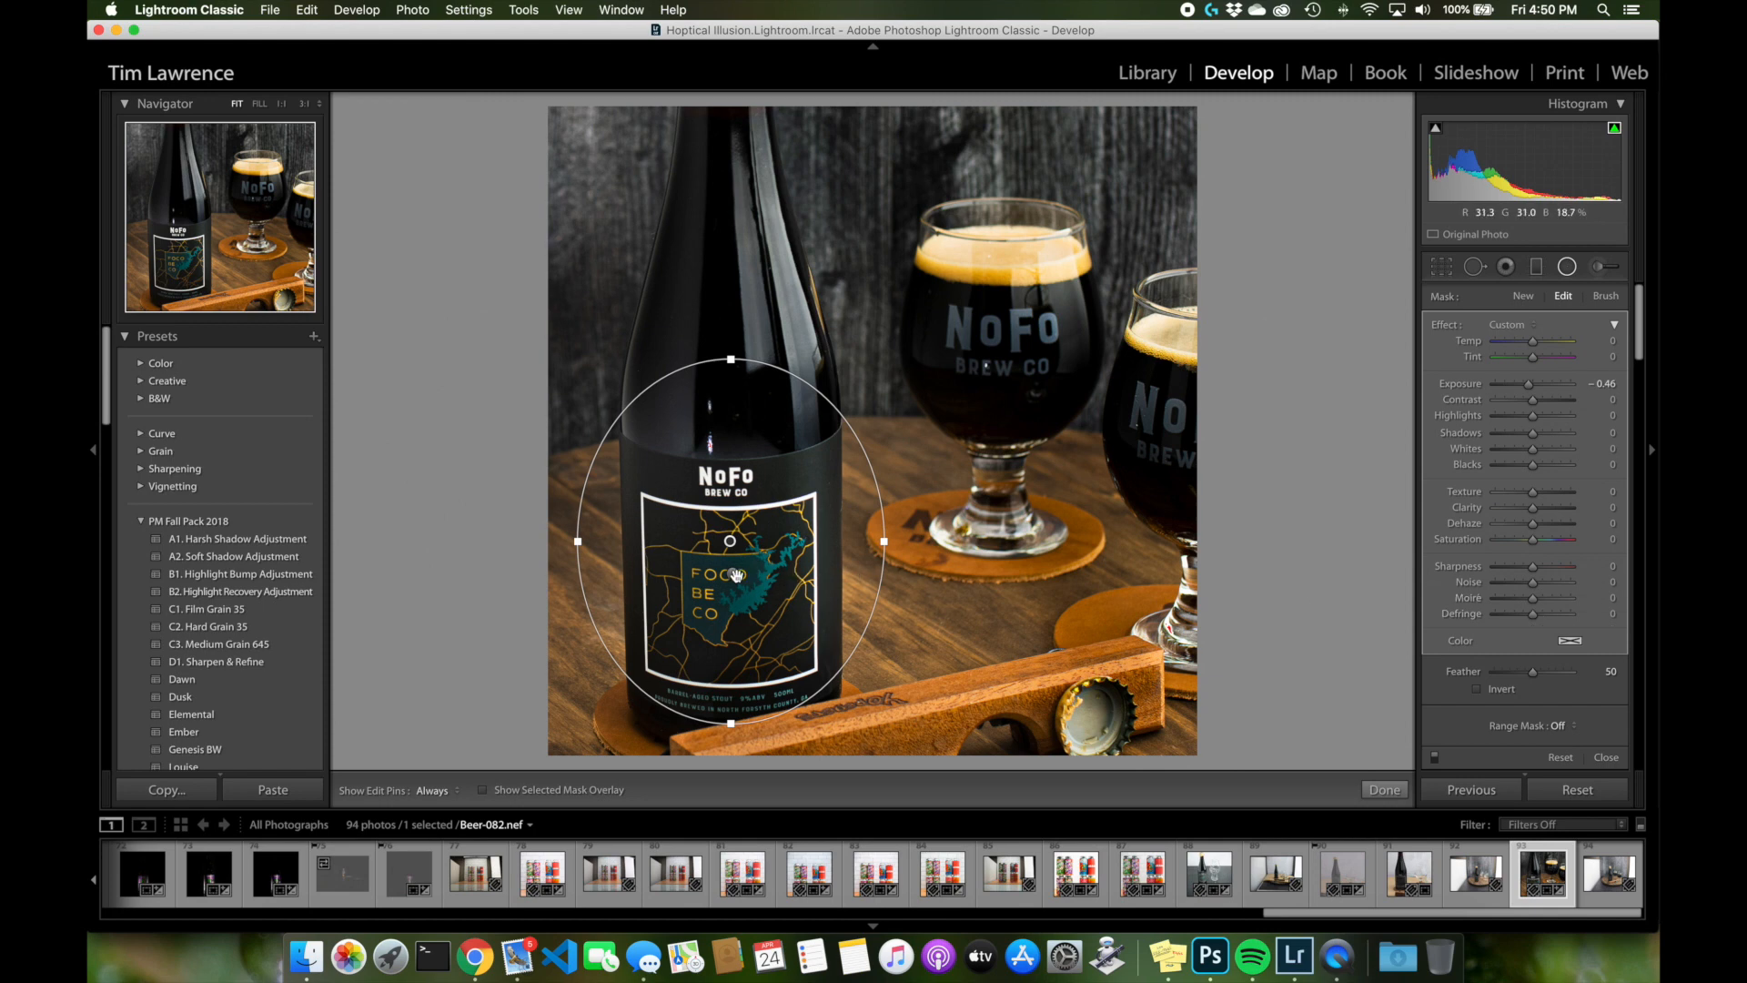
Finish the radial filter edit on the bottle label, open the photo in Photoshop and duplicate its Background layer
{"action": "left_click", "coordinate": [735, 575]}
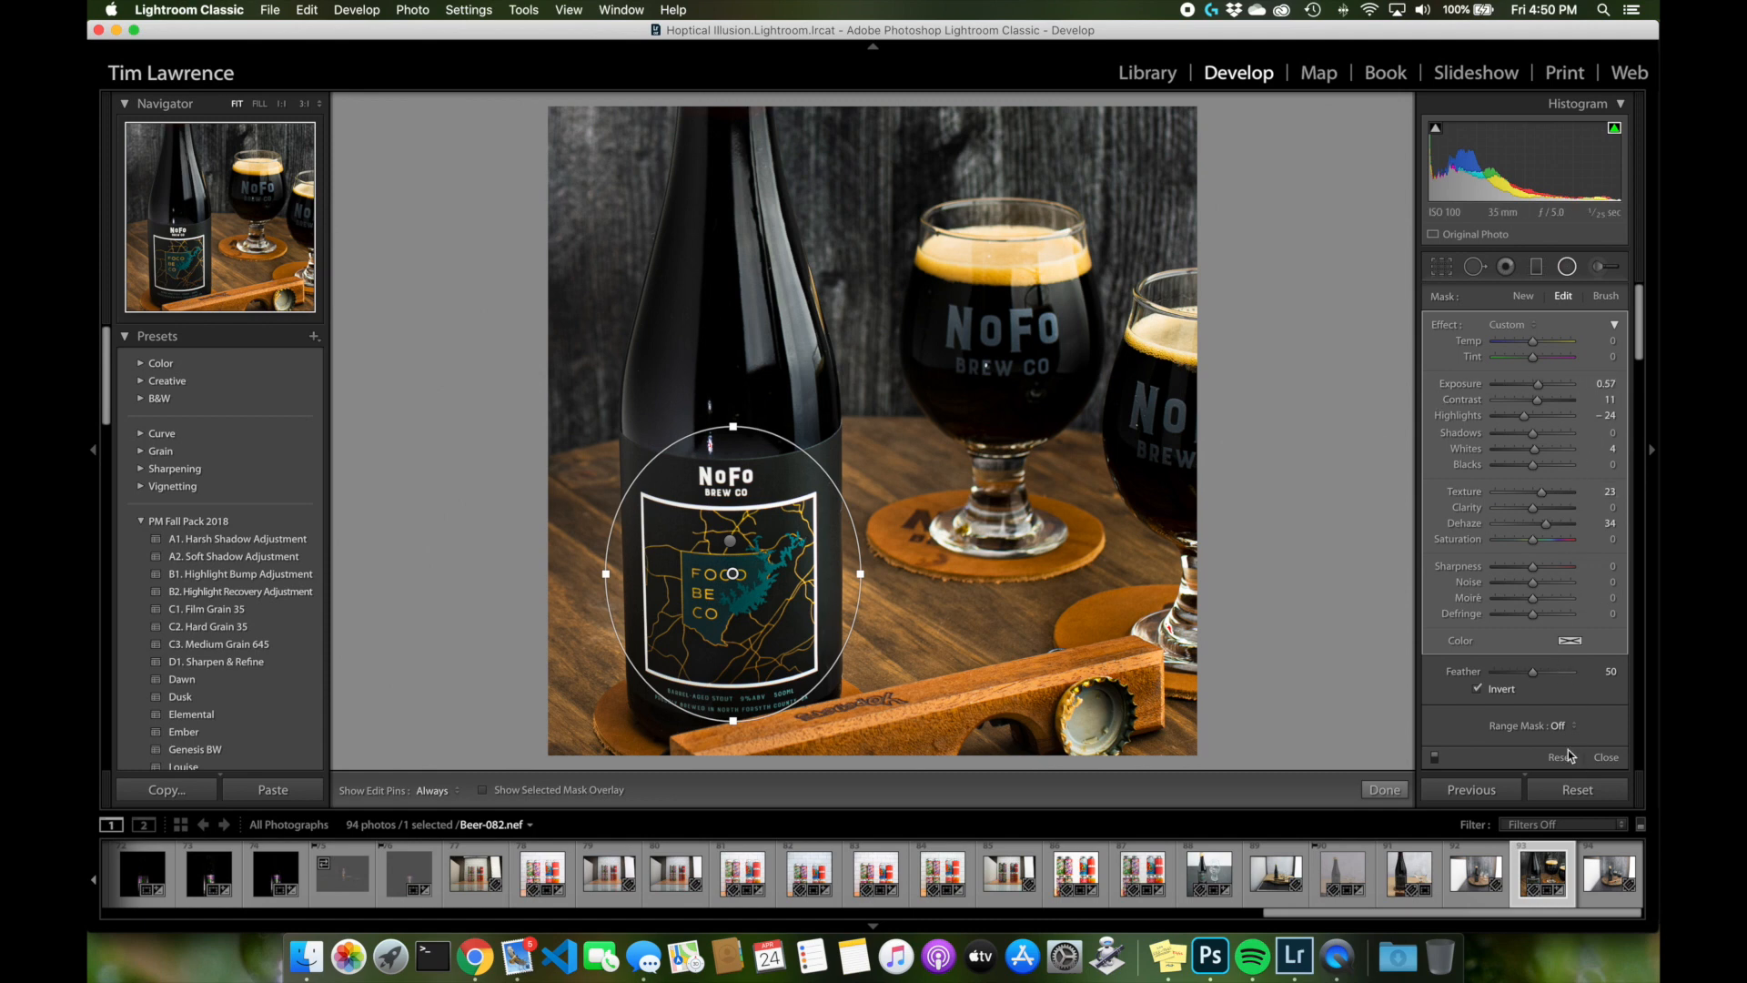
{"action": "left_click", "coordinate": [1385, 790]}
{"action": "right_click", "coordinate": [947, 225]}
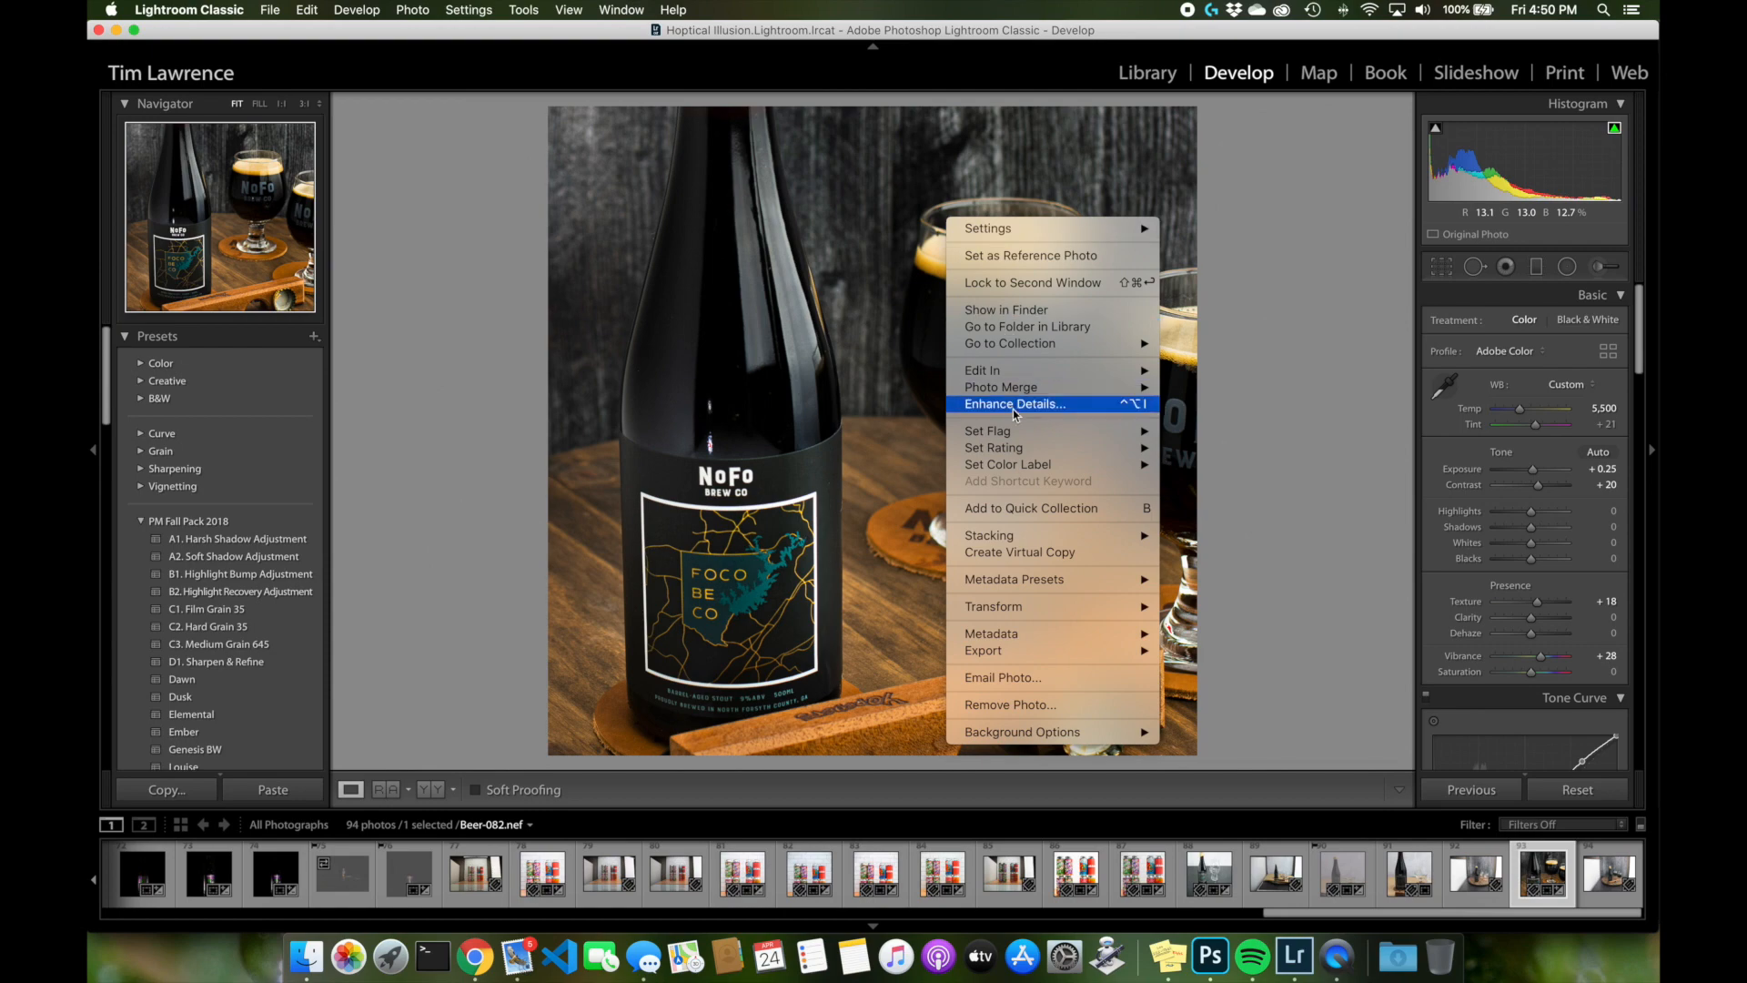
{"action": "mouse_move", "coordinate": [1037, 373]}
{"action": "left_click", "coordinate": [1201, 372]}
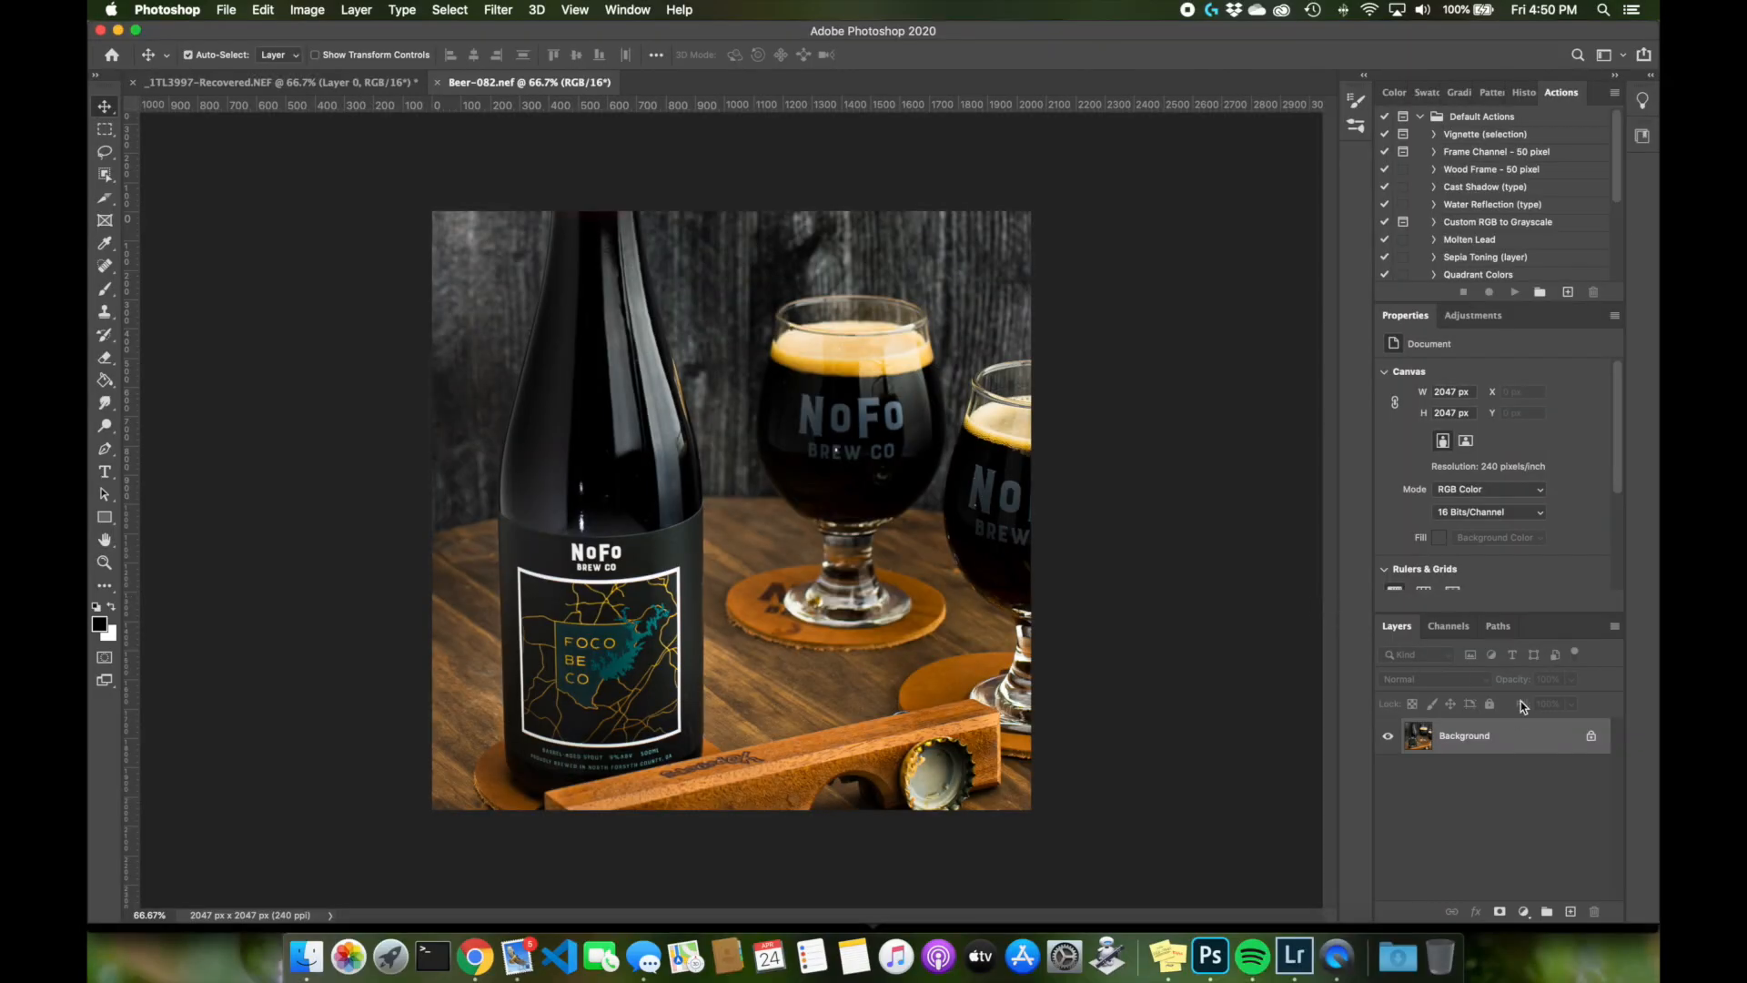
{"action": "left_click_drag", "start_coordinate": [1501, 738], "coordinate": [1566, 908]}
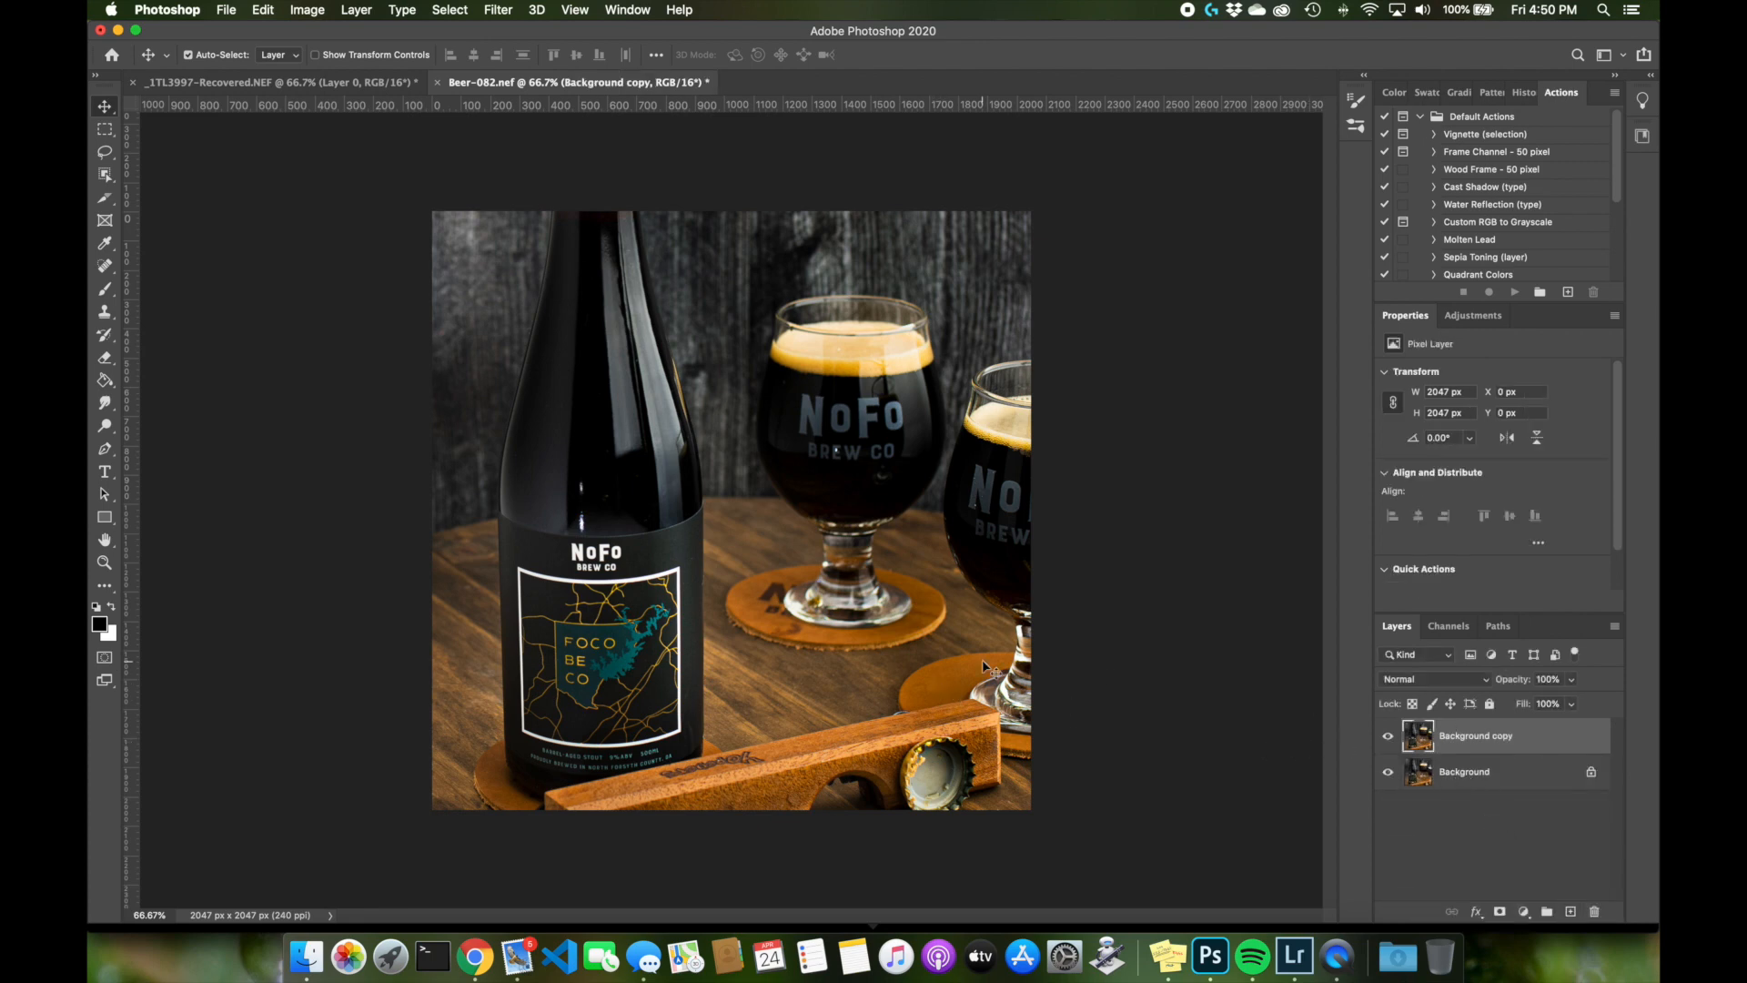
Clone out the small light specks in the black bottle glass above the label with a 60 px Clone Stamp brush
{"action": "key", "text": "z"}
{"action": "left_click", "coordinate": [591, 497]}
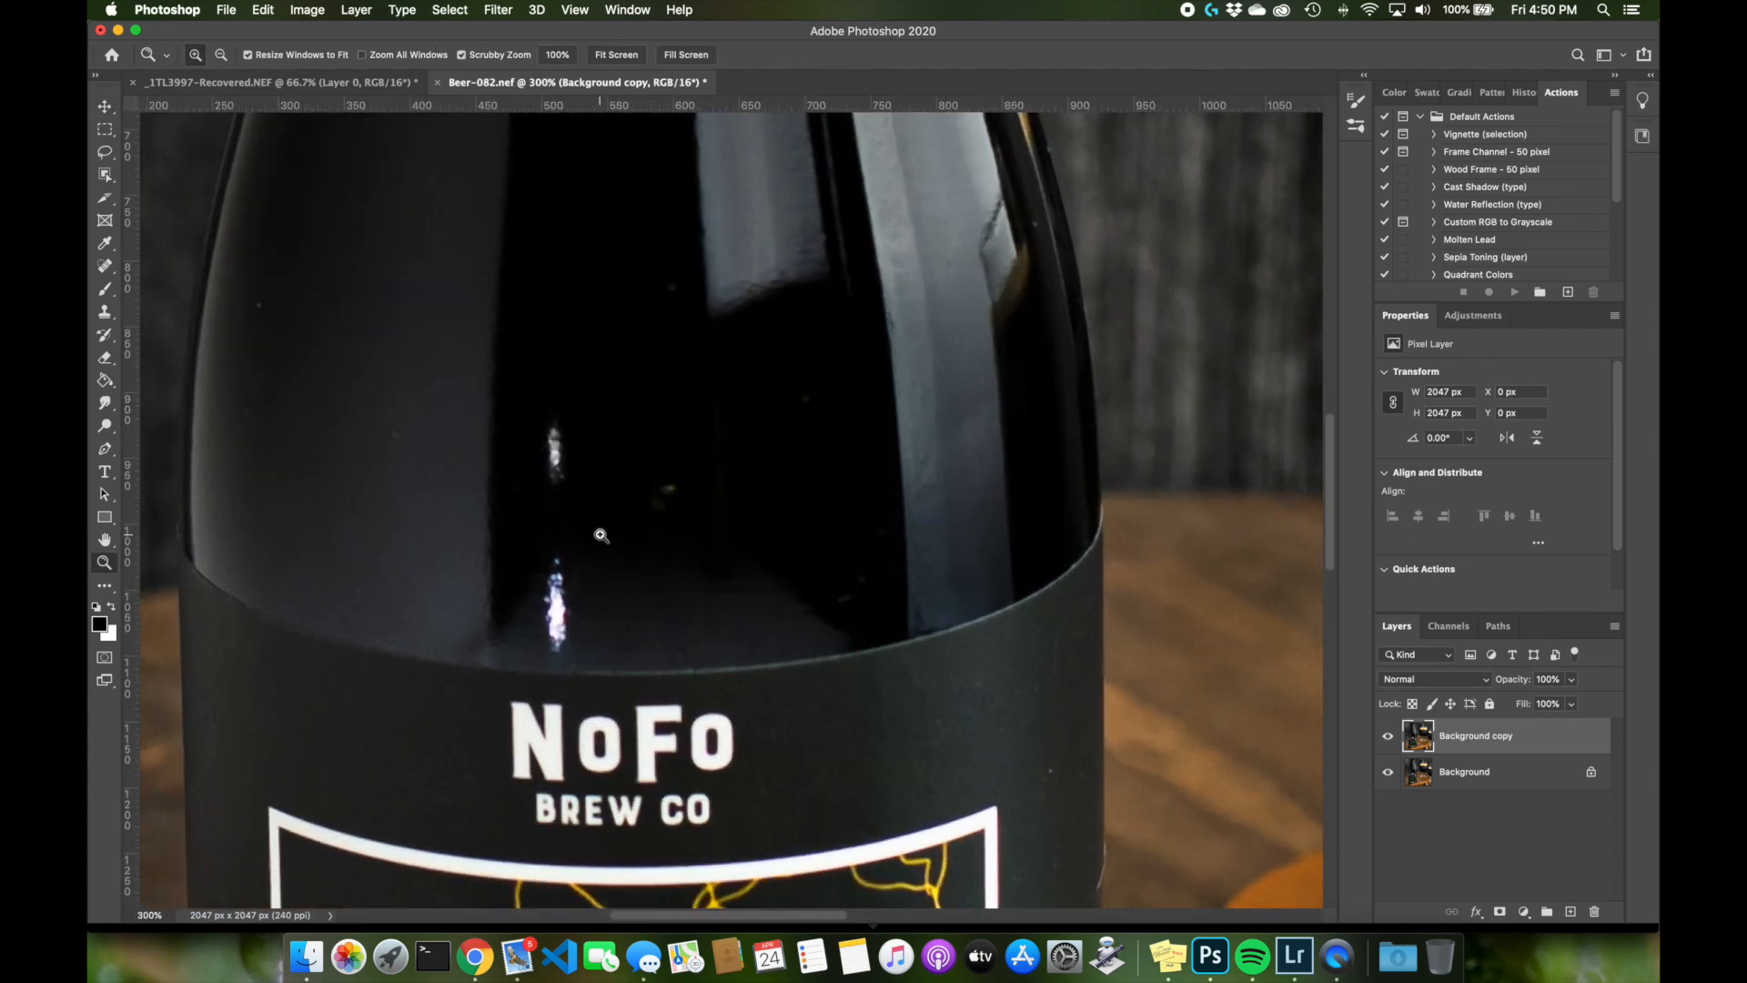
{"action": "left_click", "coordinate": [601, 536]}
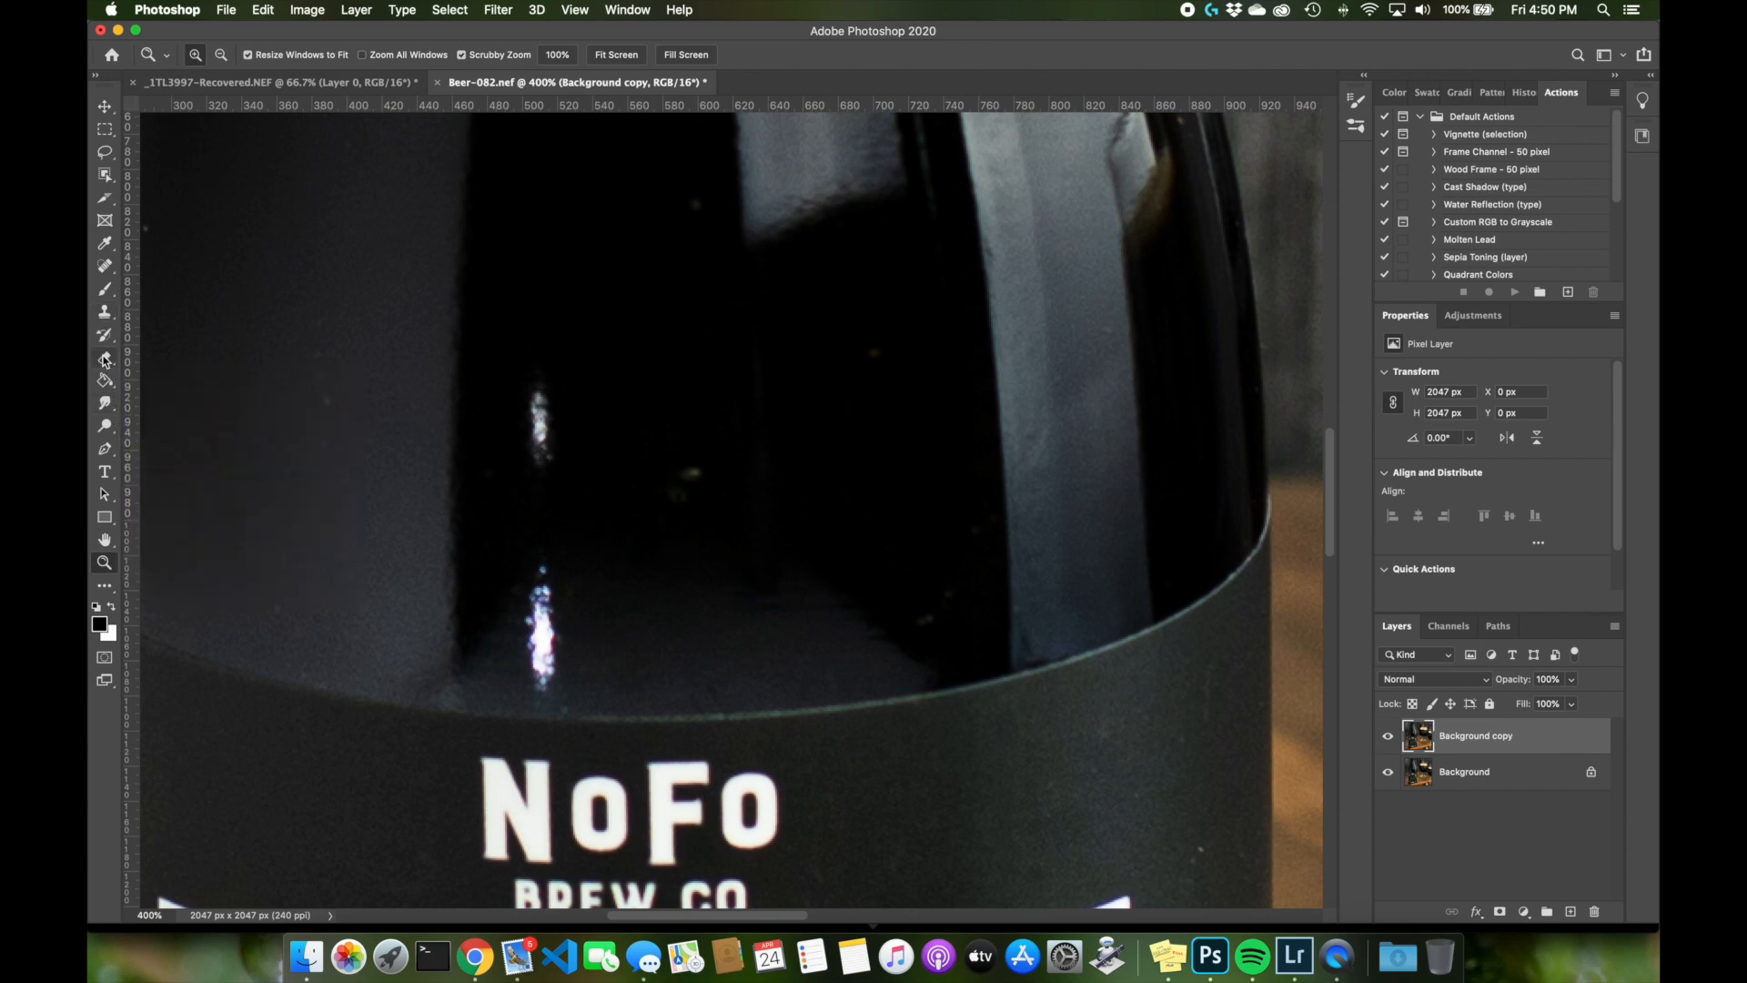
{"action": "left_click", "coordinate": [105, 268]}
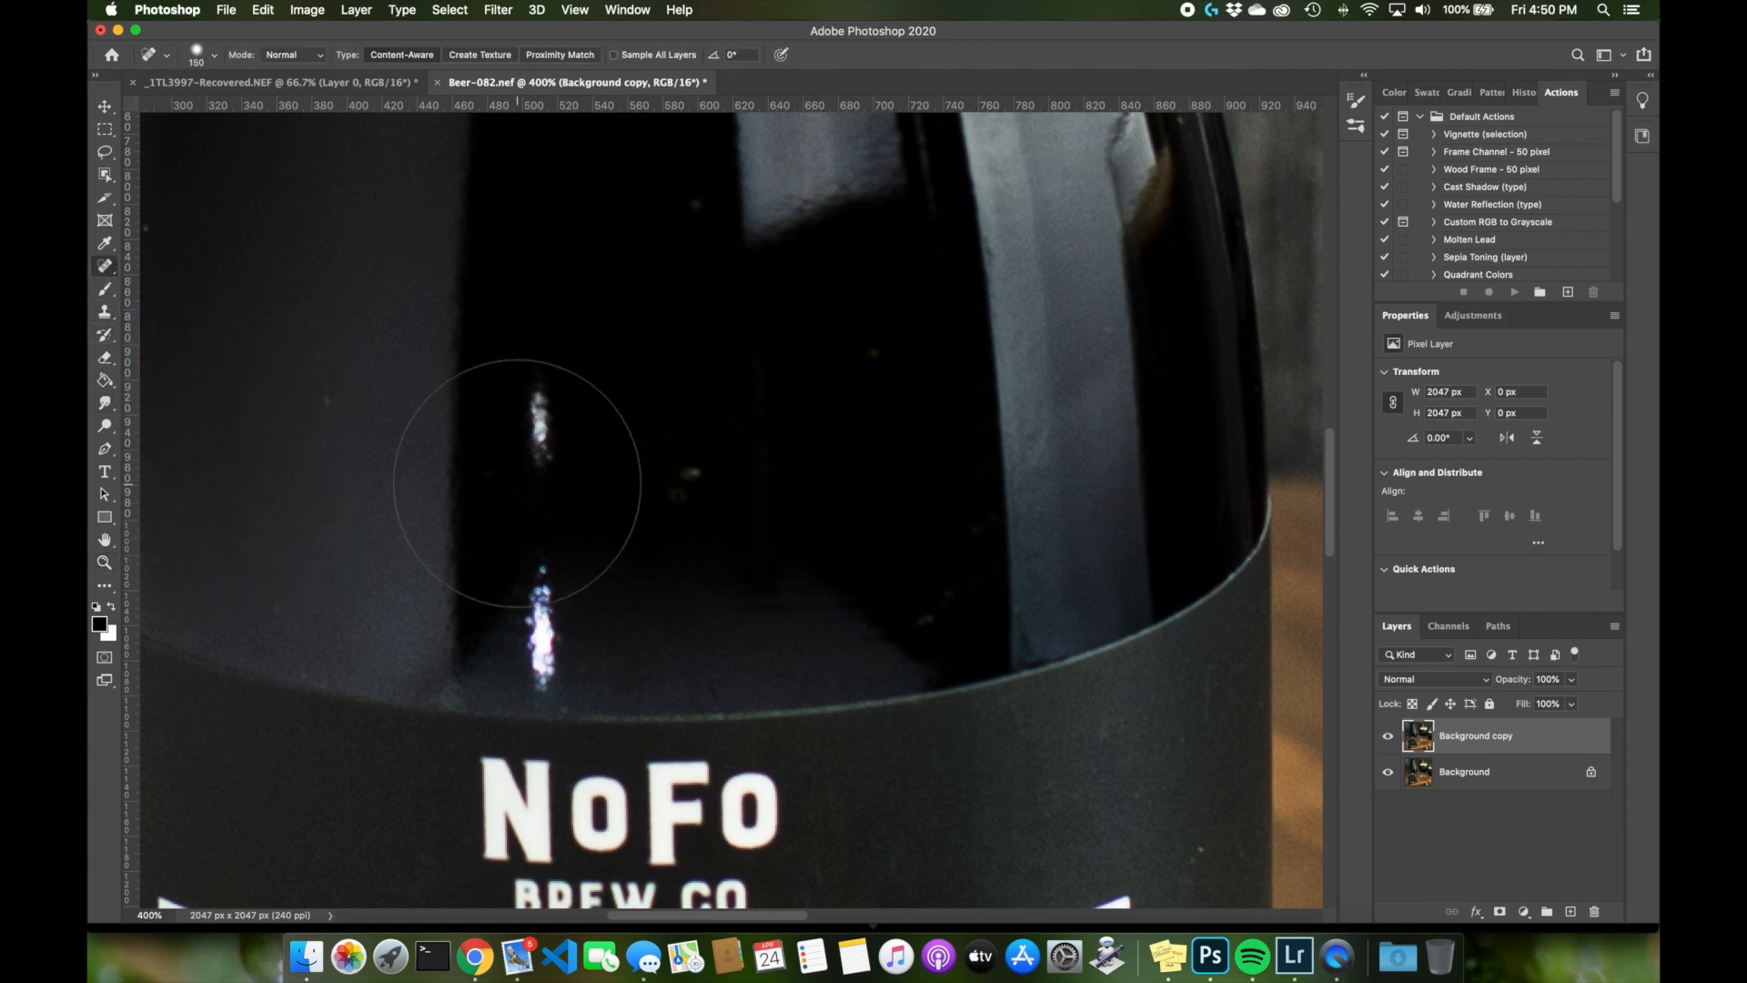
{"action": "left_click", "coordinate": [107, 317]}
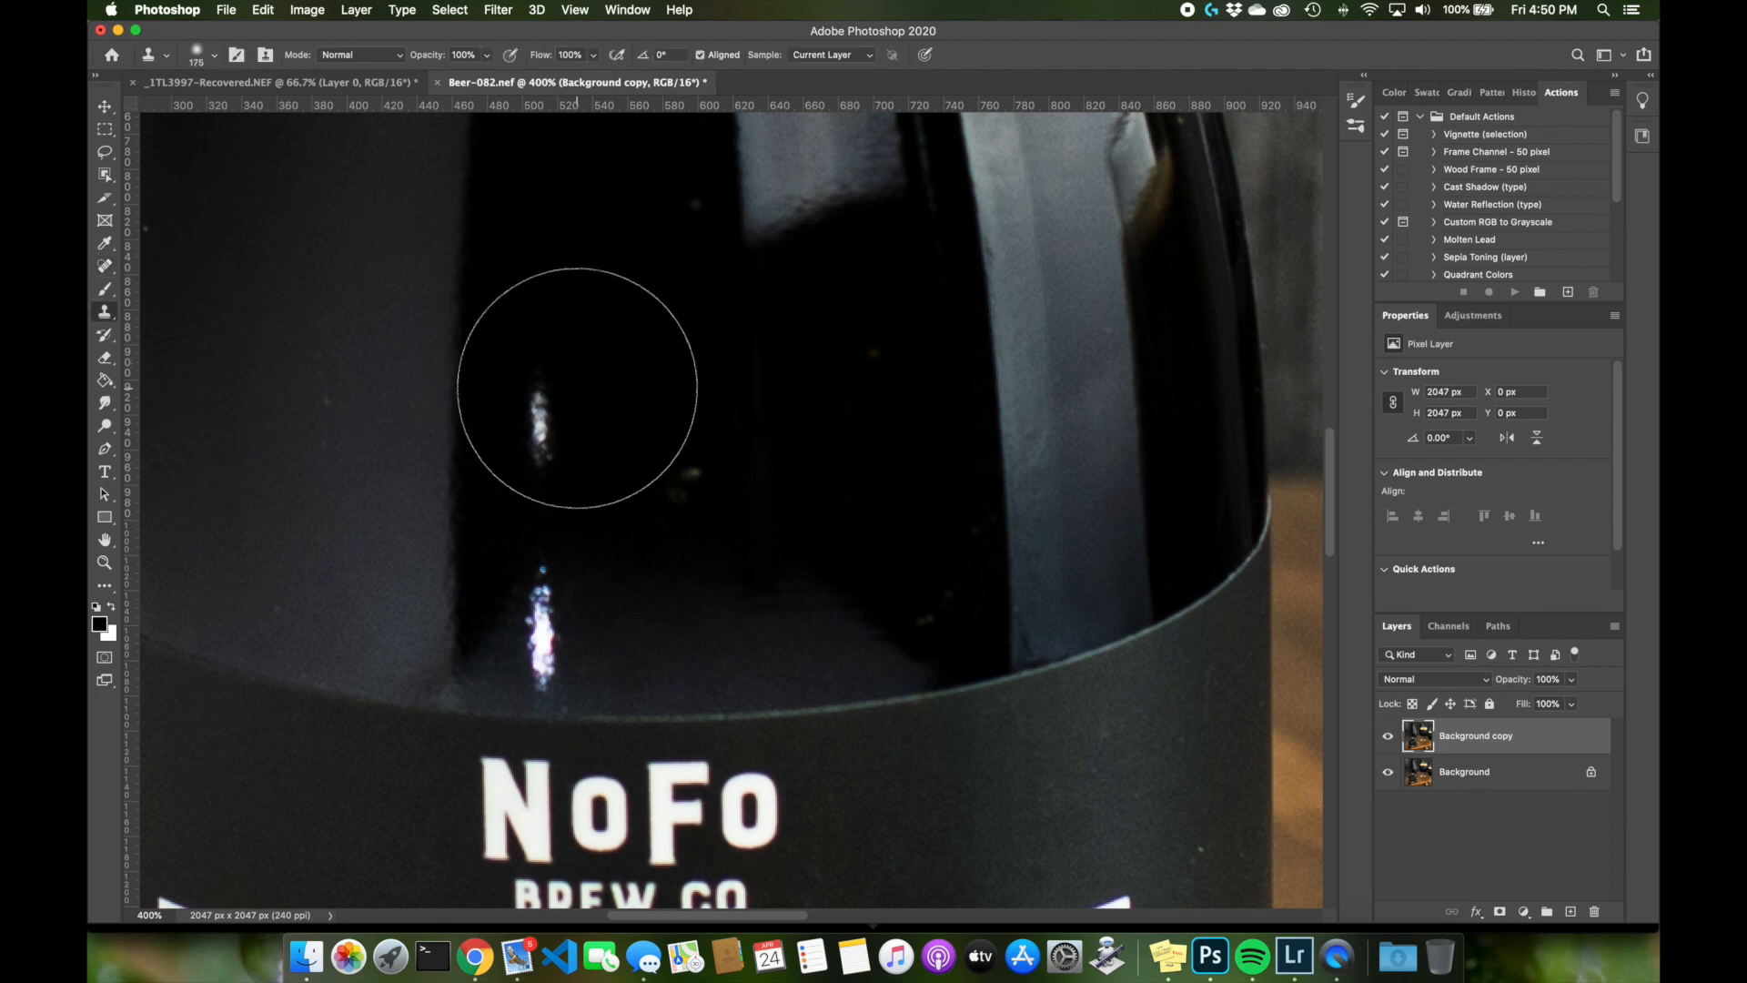
{"action": "key", "text": "bracketright"}
{"action": "key", "text": "bracketright"}
{"action": "key", "text": "bracketleft"}
{"action": "key", "text": "bracketleft"}
{"action": "key", "text": "bracketleft"}
{"action": "key", "text": "bracketleft"}
{"action": "key", "text": "bracketleft"}
{"action": "key", "text": "bracketleft"}
{"action": "key", "text": "bracketleft"}
{"action": "key", "text": "bracketleft"}
{"action": "key", "text": "bracketleft"}
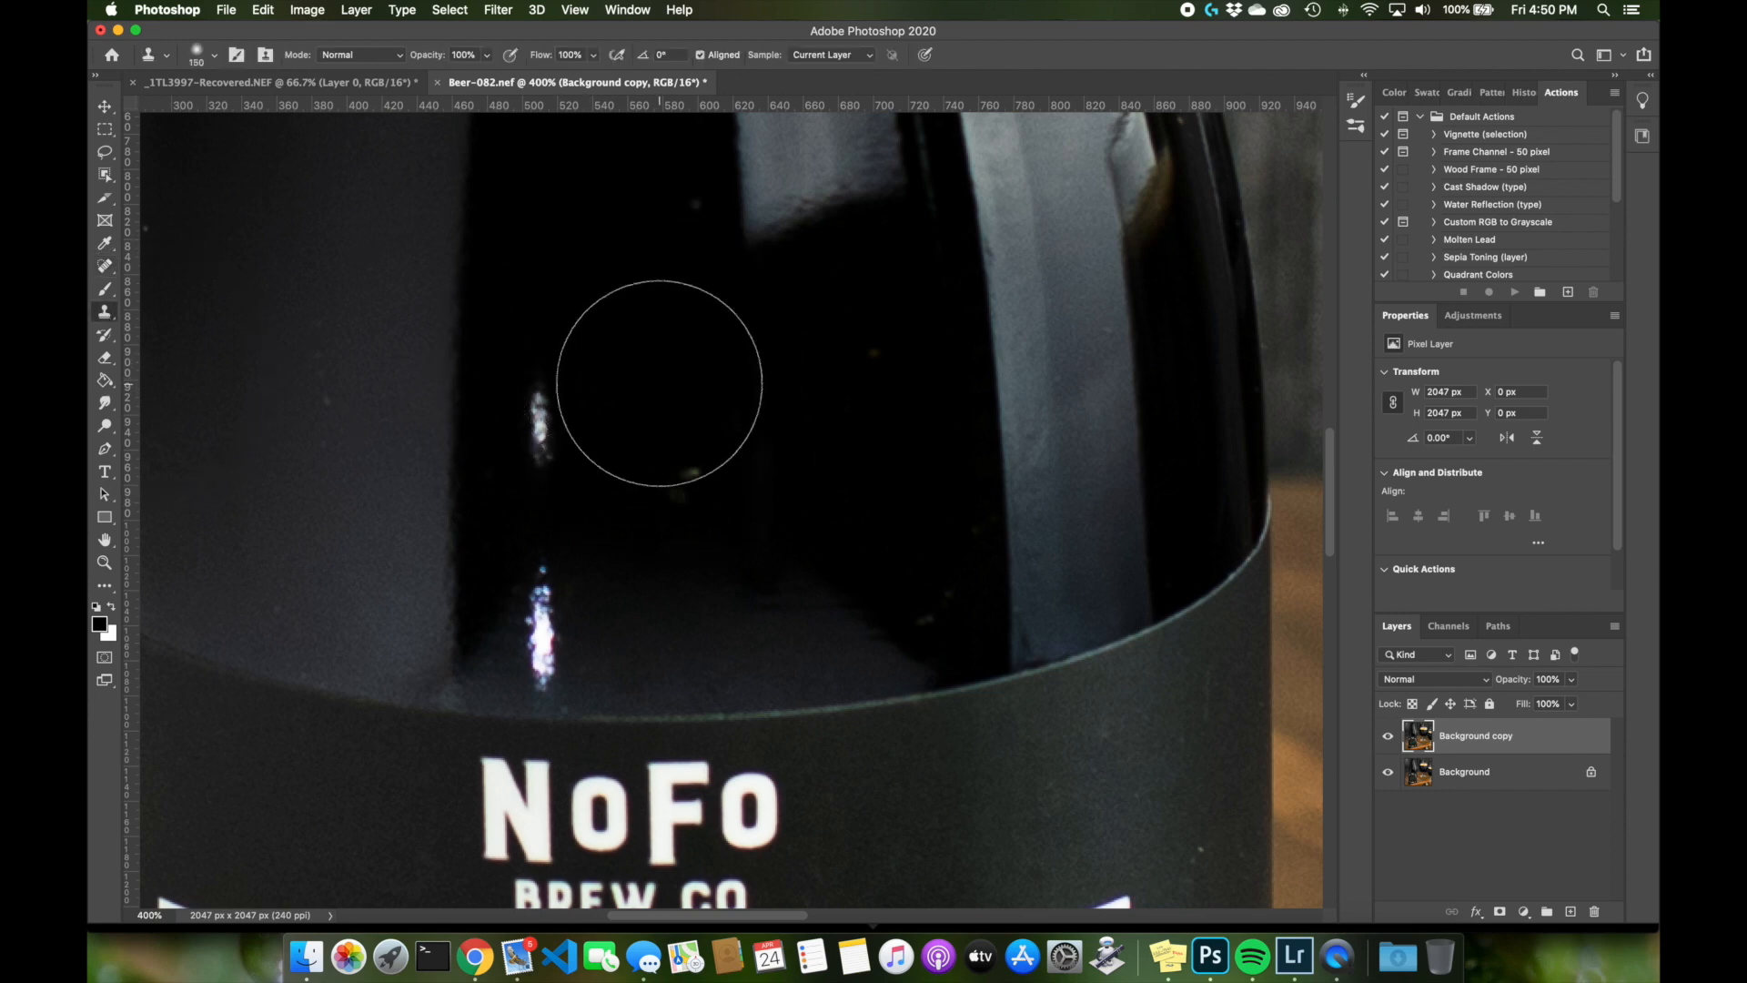
{"action": "left_click", "coordinate": [690, 405], "text": "alt"}
{"action": "left_click", "coordinate": [685, 455]}
{"action": "left_click", "coordinate": [855, 367]}
{"action": "left_click", "coordinate": [687, 197]}
{"action": "left_click", "coordinate": [691, 476]}
{"action": "left_click_drag", "start_coordinate": [856, 573], "coordinate": [901, 602]}
Clone black glass over the two bright vertical reflections above the NoFo lettering on the bottle
{"action": "left_click", "coordinate": [640, 428], "text": "alt"}
{"action": "left_click", "coordinate": [541, 415]}
{"action": "left_click", "coordinate": [541, 415]}
{"action": "left_click", "coordinate": [537, 446]}
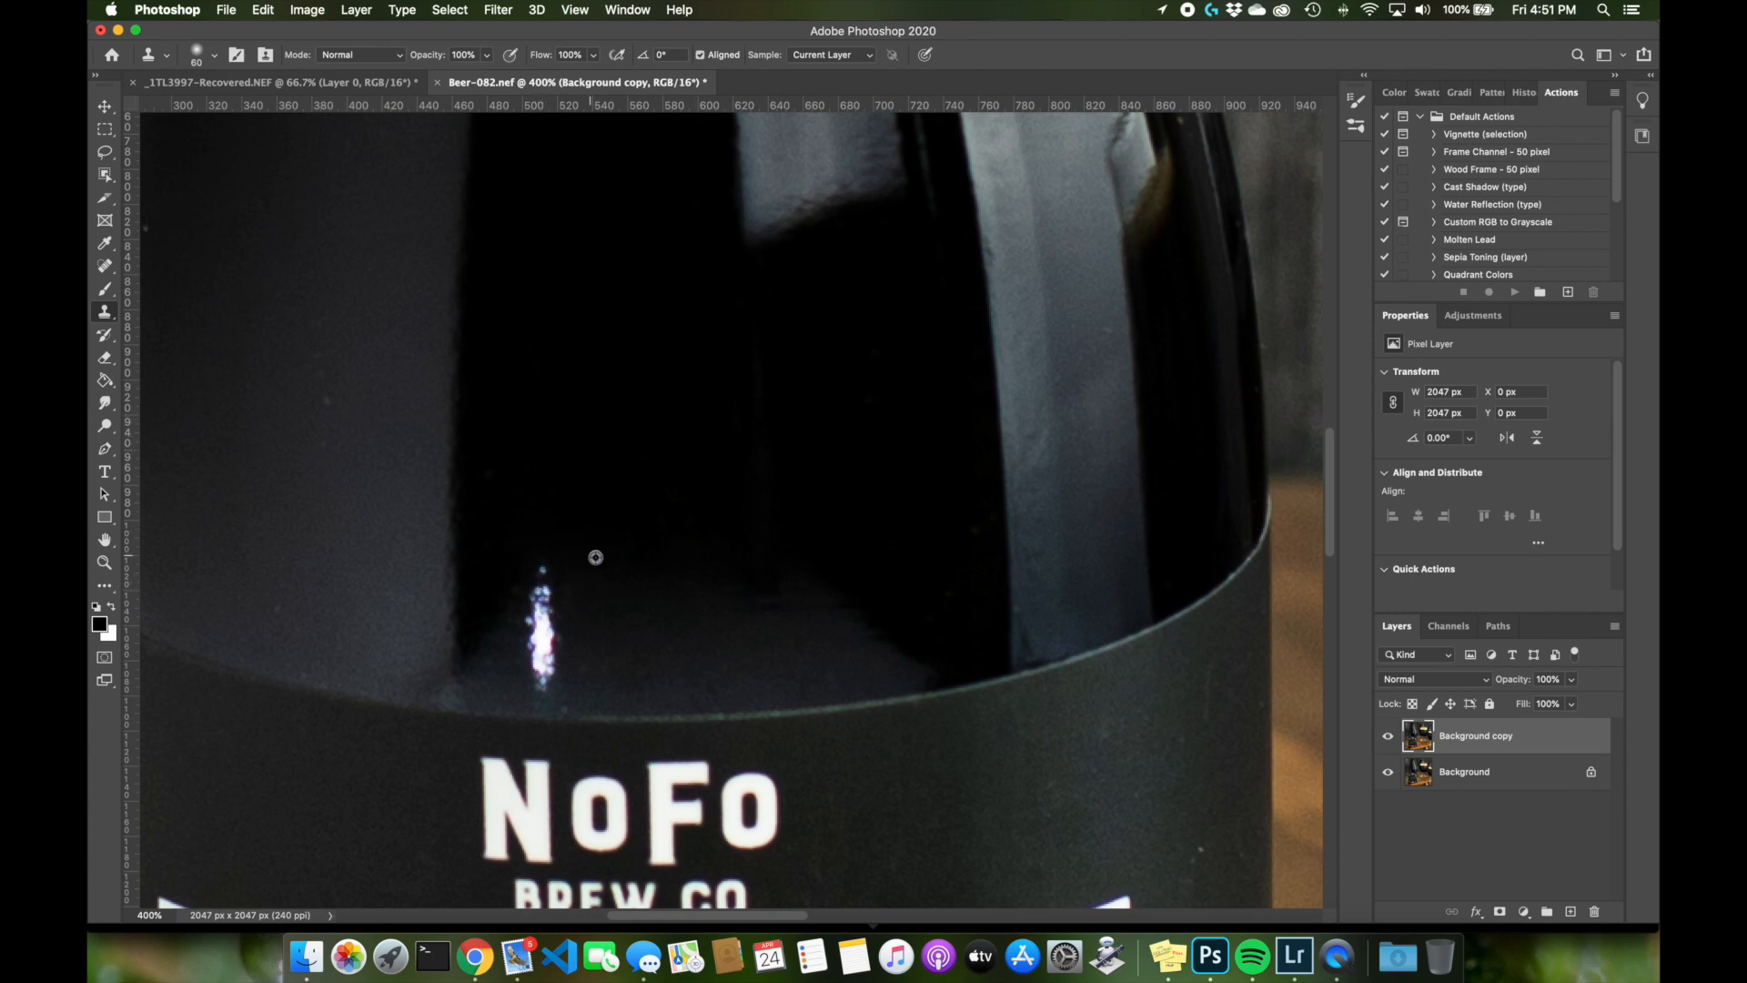
{"action": "left_click", "coordinate": [562, 467], "text": "alt"}
{"action": "left_click", "coordinate": [545, 582]}
{"action": "left_click", "coordinate": [543, 621]}
{"action": "left_click", "coordinate": [543, 630]}
{"action": "left_click", "coordinate": [543, 650]}
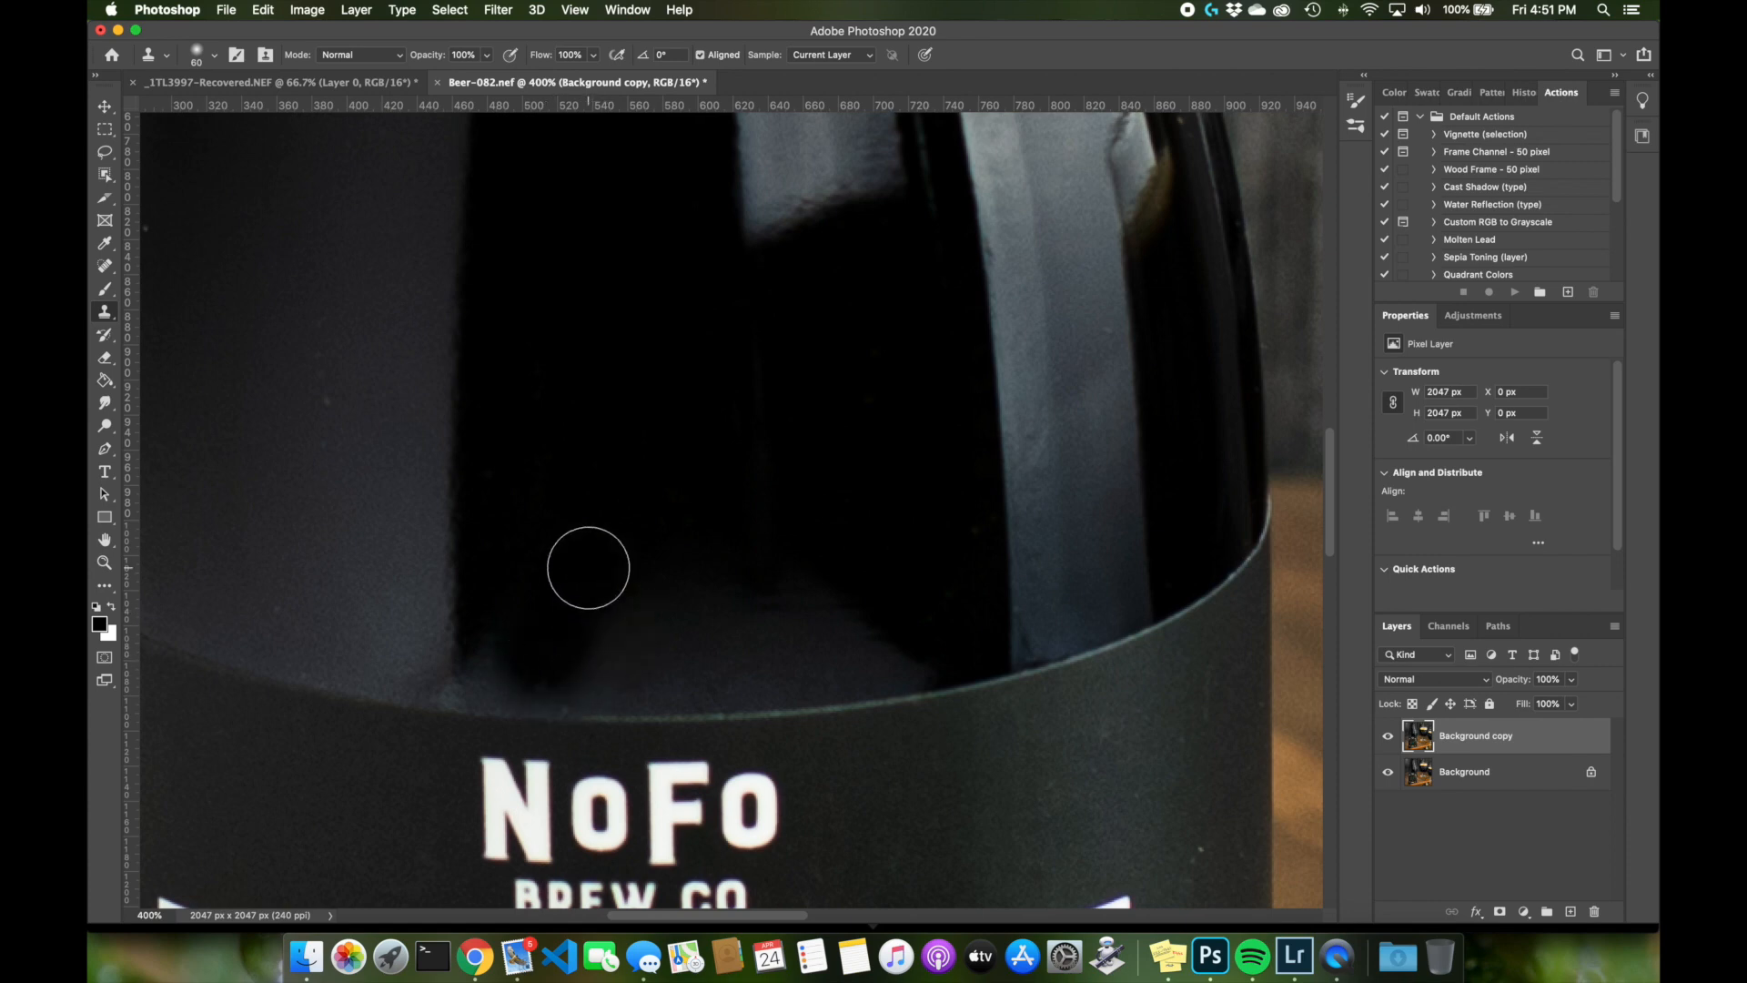
Clone black glass over the upper part of the grey haze between the bottle's two long side reflections
{"action": "key", "text": "z"}
{"action": "left_click", "coordinate": [555, 661]}
{"action": "left_click", "coordinate": [555, 662]}
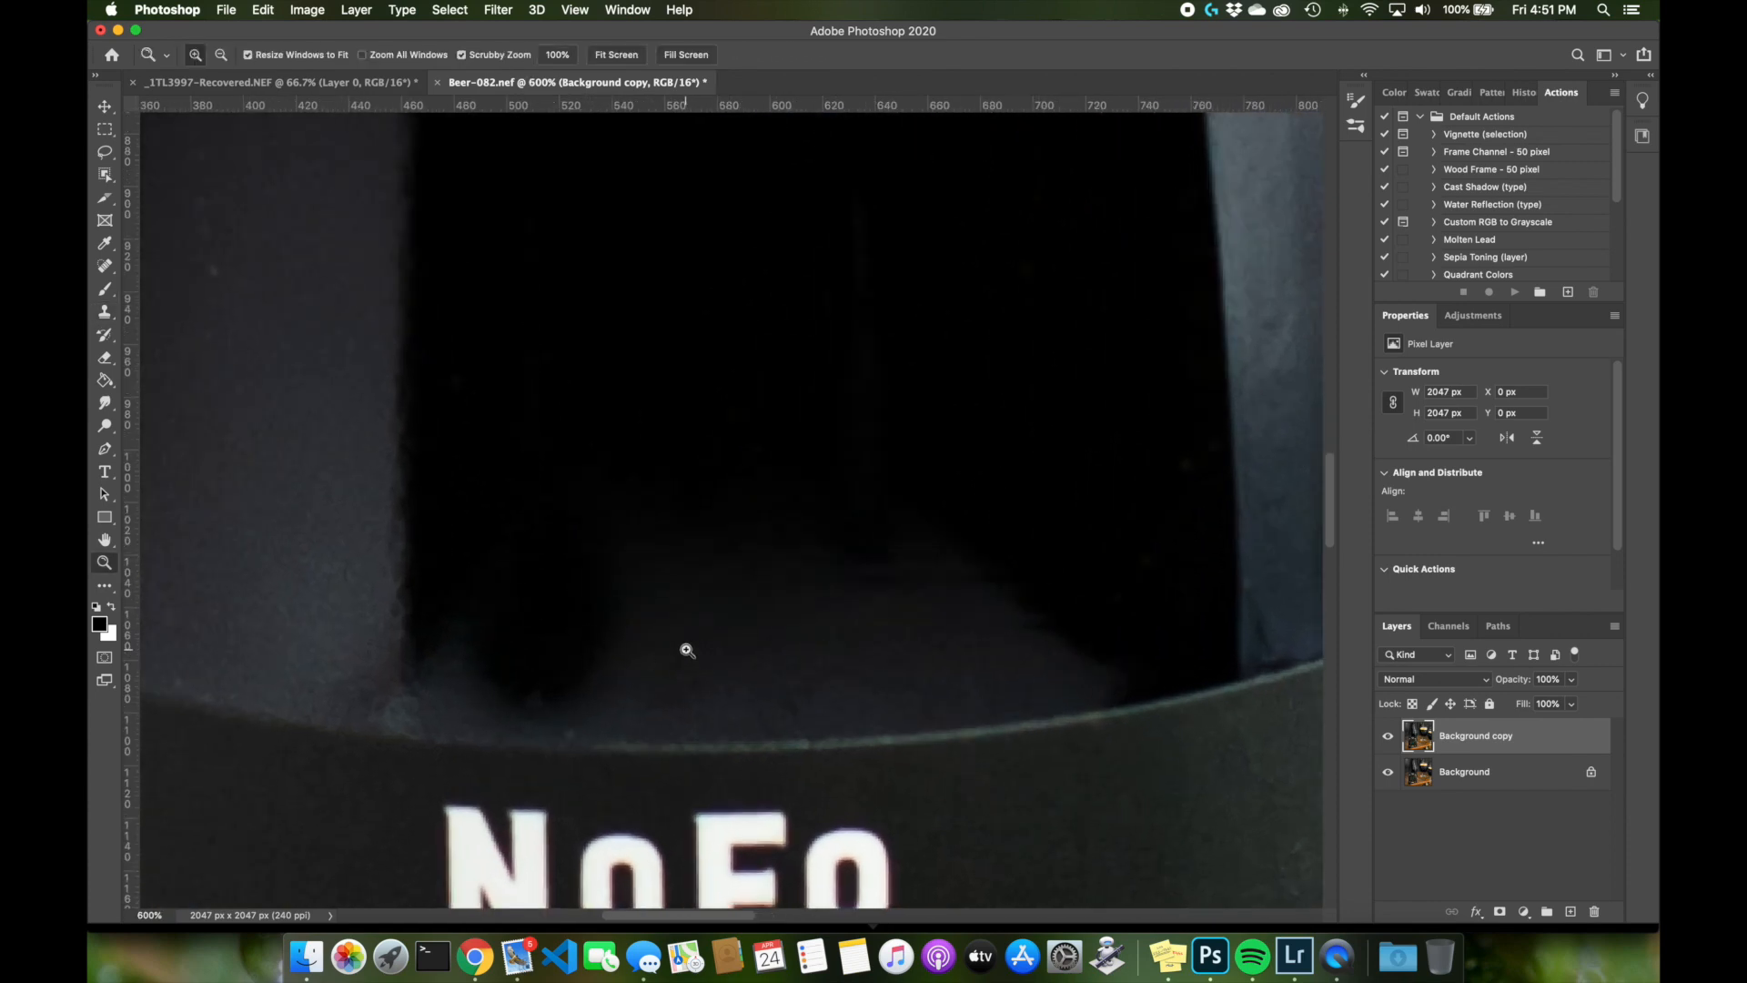
{"action": "left_click", "coordinate": [719, 653]}
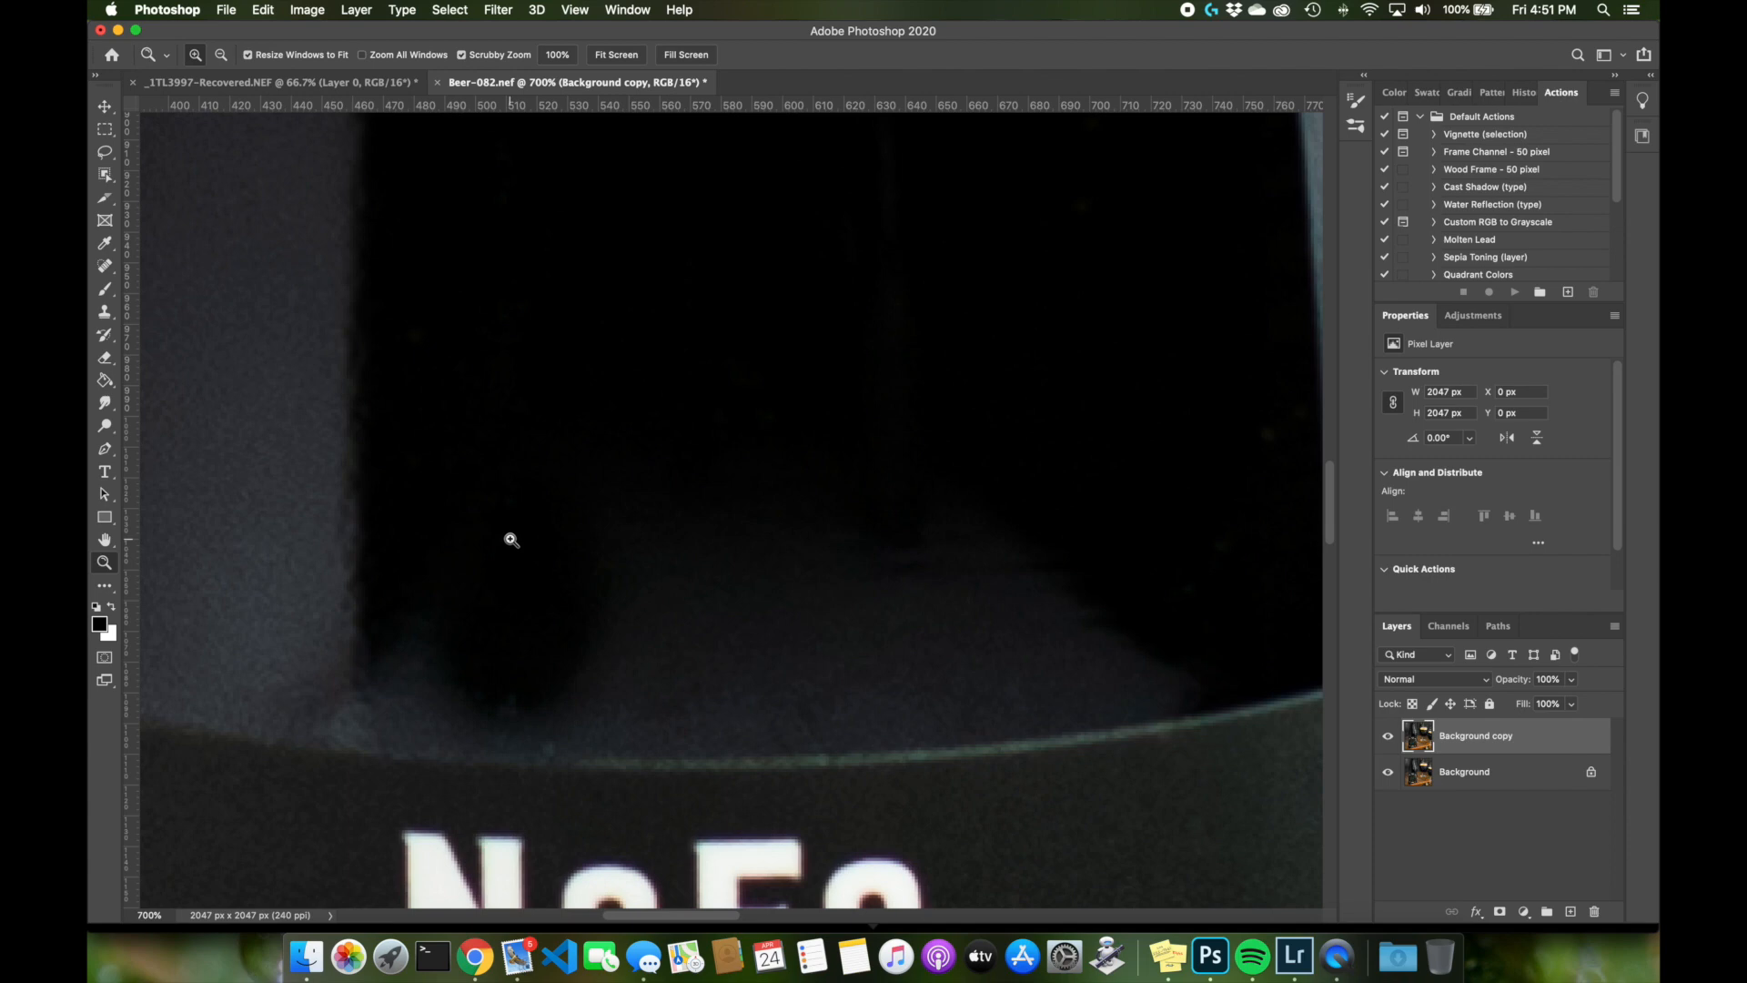
{"action": "left_click", "coordinate": [107, 314]}
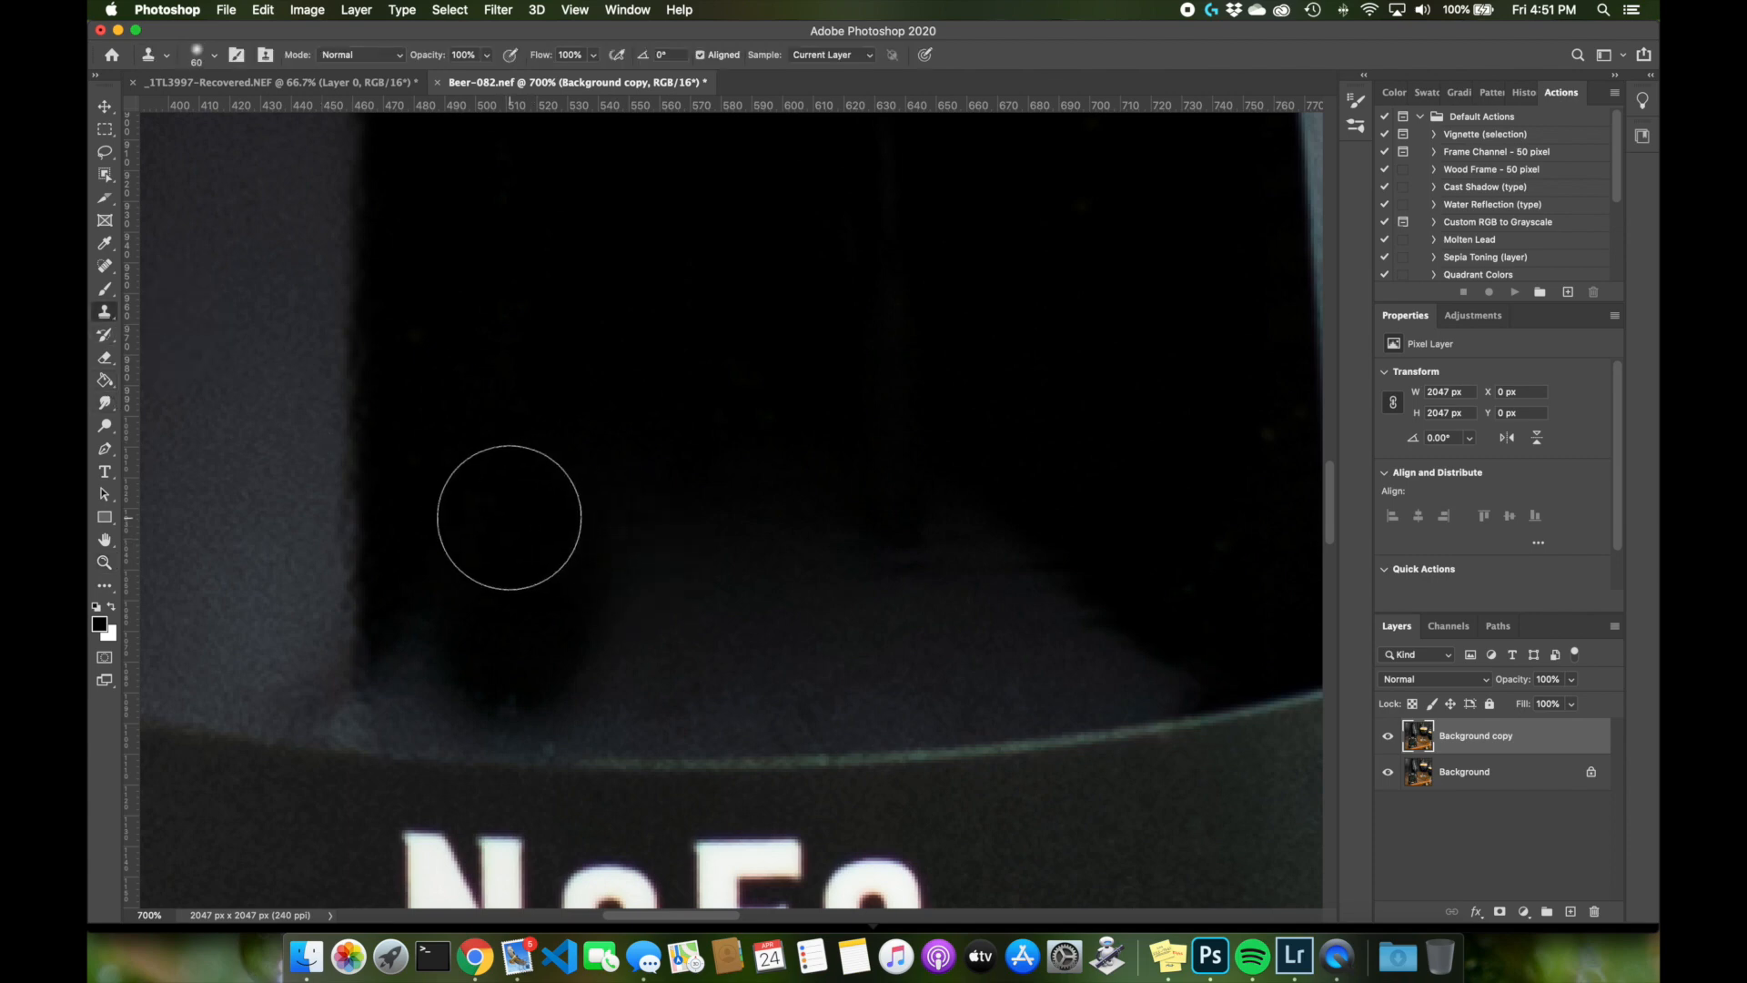
{"action": "left_click", "coordinate": [509, 518], "text": "alt"}
{"action": "mouse_move", "coordinate": [644, 555]}
{"action": "left_mouse_down"}
{"action": "mouse_move", "coordinate": [923, 530]}
{"action": "mouse_move", "coordinate": [879, 530]}
{"action": "mouse_move", "coordinate": [930, 517]}
{"action": "mouse_move", "coordinate": [896, 343]}
{"action": "mouse_move", "coordinate": [944, 571]}
{"action": "mouse_move", "coordinate": [1192, 575]}
{"action": "mouse_move", "coordinate": [841, 535]}
{"action": "left_mouse_up"}
{"action": "left_click", "coordinate": [792, 460], "text": "alt"}
{"action": "mouse_move", "coordinate": [1044, 563]}
{"action": "left_mouse_down"}
{"action": "mouse_move", "coordinate": [855, 575]}
{"action": "mouse_move", "coordinate": [1115, 566]}
{"action": "mouse_move", "coordinate": [920, 624]}
{"action": "mouse_move", "coordinate": [644, 638]}
{"action": "mouse_move", "coordinate": [1007, 624]}
{"action": "left_mouse_up"}
{"action": "left_click", "coordinate": [853, 513], "text": "alt"}
{"action": "left_click", "coordinate": [963, 483], "text": "alt"}
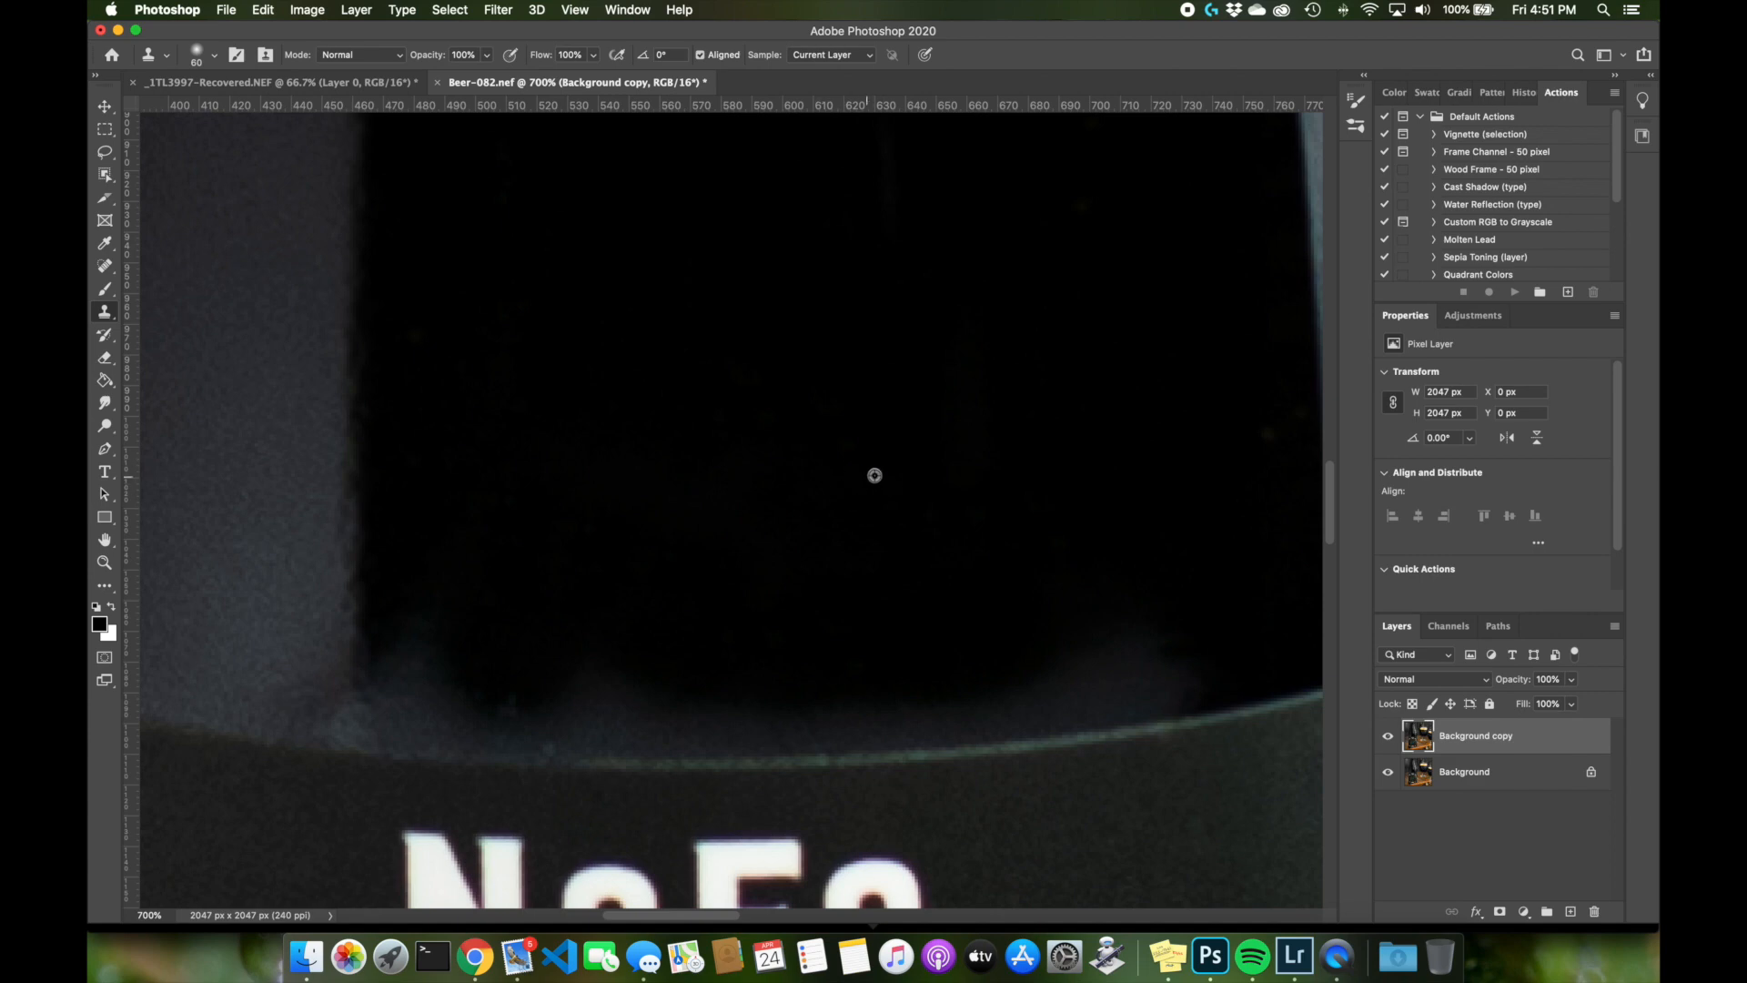
Extend the cloned black down over the lower grey haze, stopping just above the label and including its left end
{"action": "left_click", "coordinate": [818, 491], "text": "alt"}
{"action": "mouse_move", "coordinate": [1080, 636]}
{"action": "left_mouse_down"}
{"action": "mouse_move", "coordinate": [1127, 624]}
{"action": "mouse_move", "coordinate": [793, 642]}
{"action": "left_mouse_up"}
{"action": "left_click", "coordinate": [641, 534], "text": "alt"}
{"action": "left_click_drag", "start_coordinate": [592, 623], "coordinate": [442, 632]}
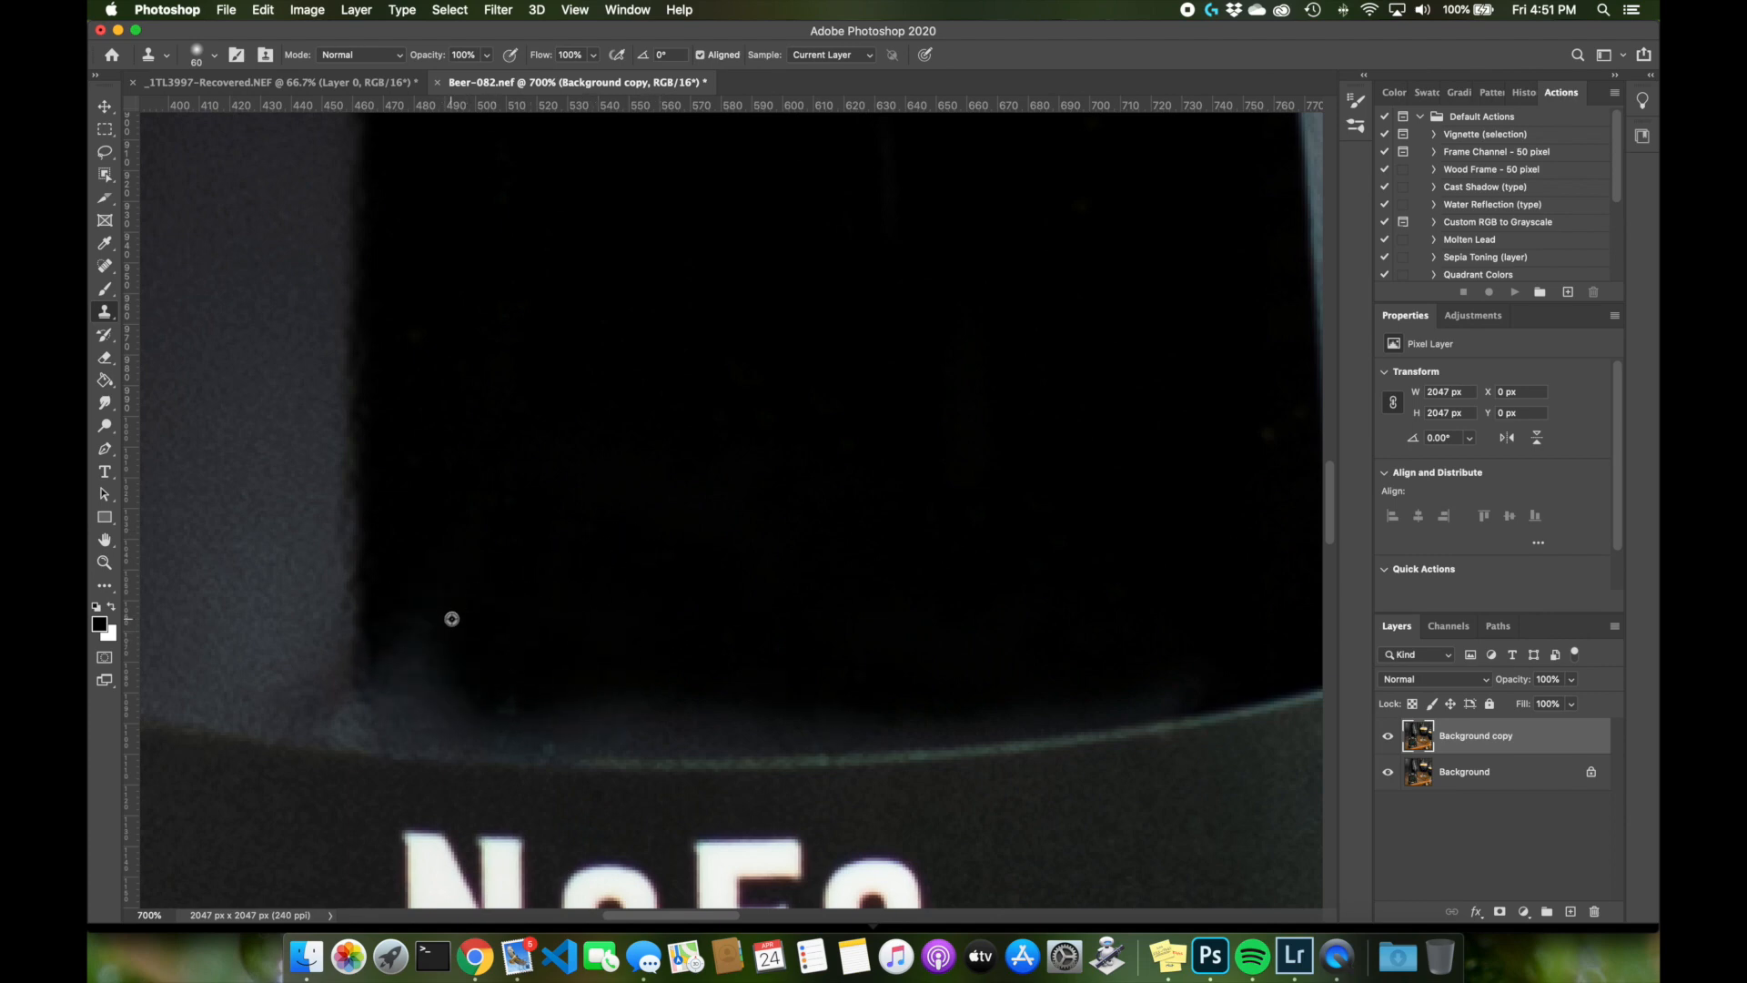
{"action": "left_click", "coordinate": [452, 619], "text": "alt"}
{"action": "left_click", "coordinate": [425, 653]}
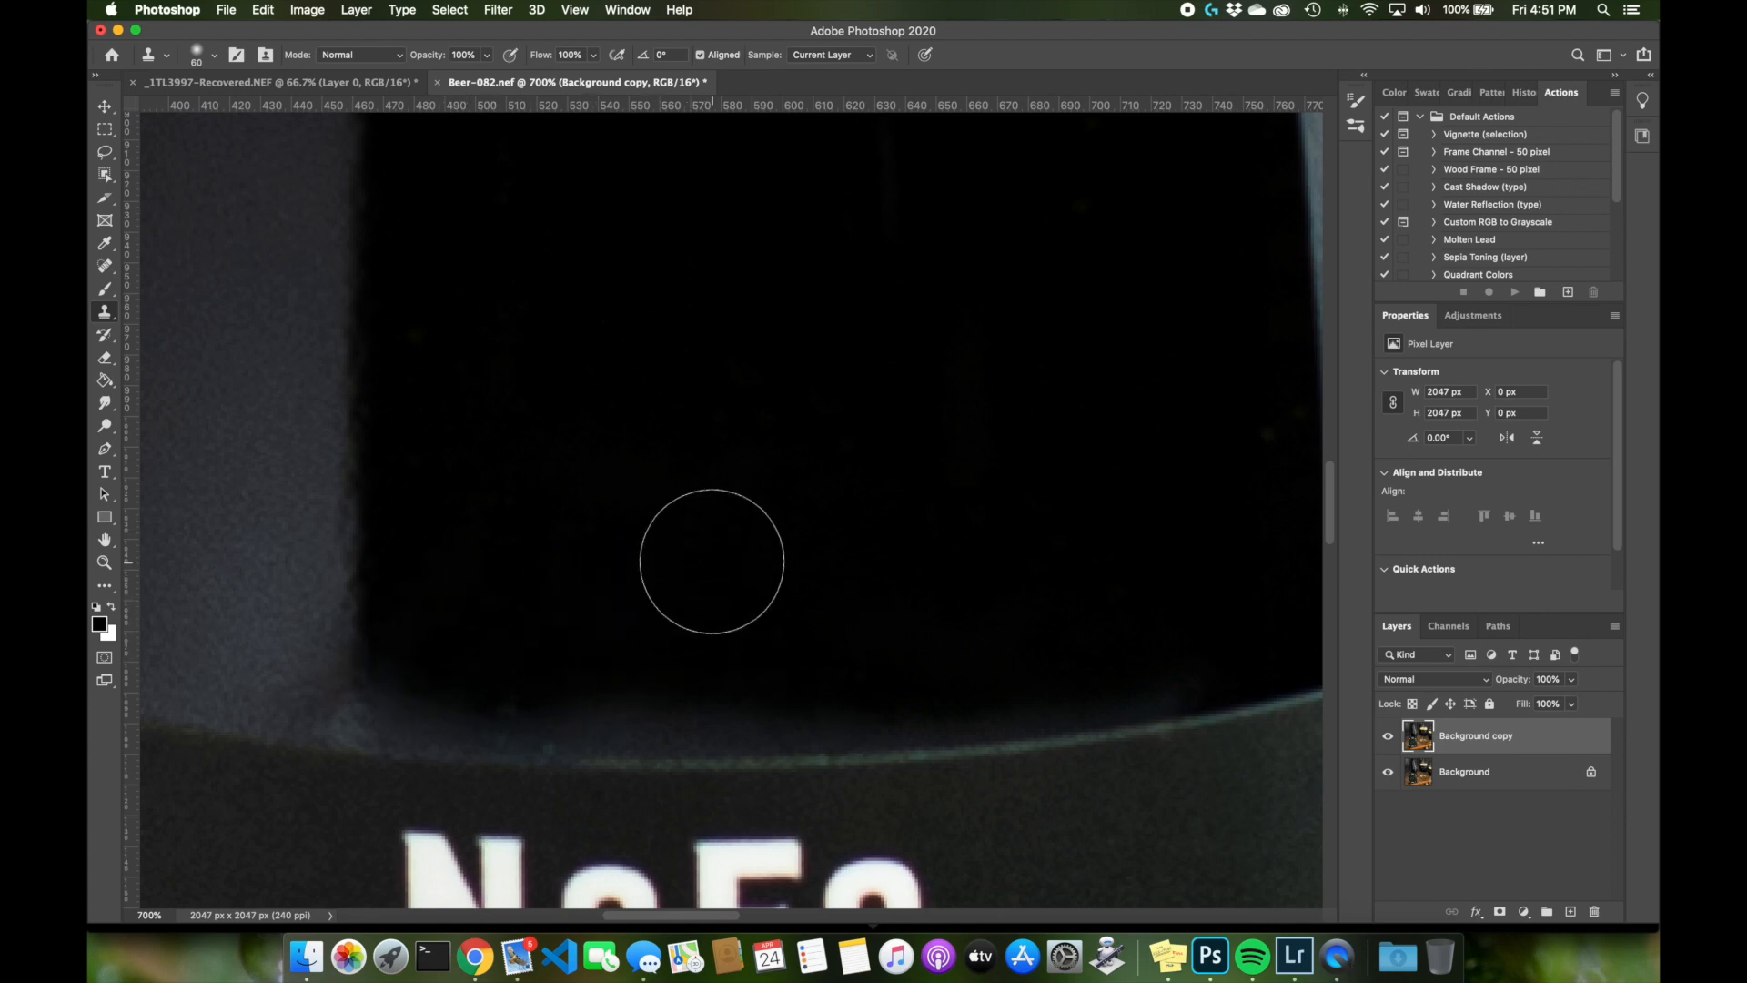
Trace a thin black line along the label's upper edge and the grey reflection's lower corner with a 7 px Clone Stamp brush
{"action": "key", "text": "bracketleft"}
{"action": "key", "text": "bracketleft"}
{"action": "key", "text": "bracketleft"}
{"action": "key", "text": "bracketleft"}
{"action": "key", "text": "bracketleft"}
{"action": "key", "text": "bracketleft"}
{"action": "key", "text": "bracketleft"}
{"action": "key", "text": "bracketleft"}
{"action": "key", "text": "bracketleft"}
{"action": "key", "text": "bracketleft"}
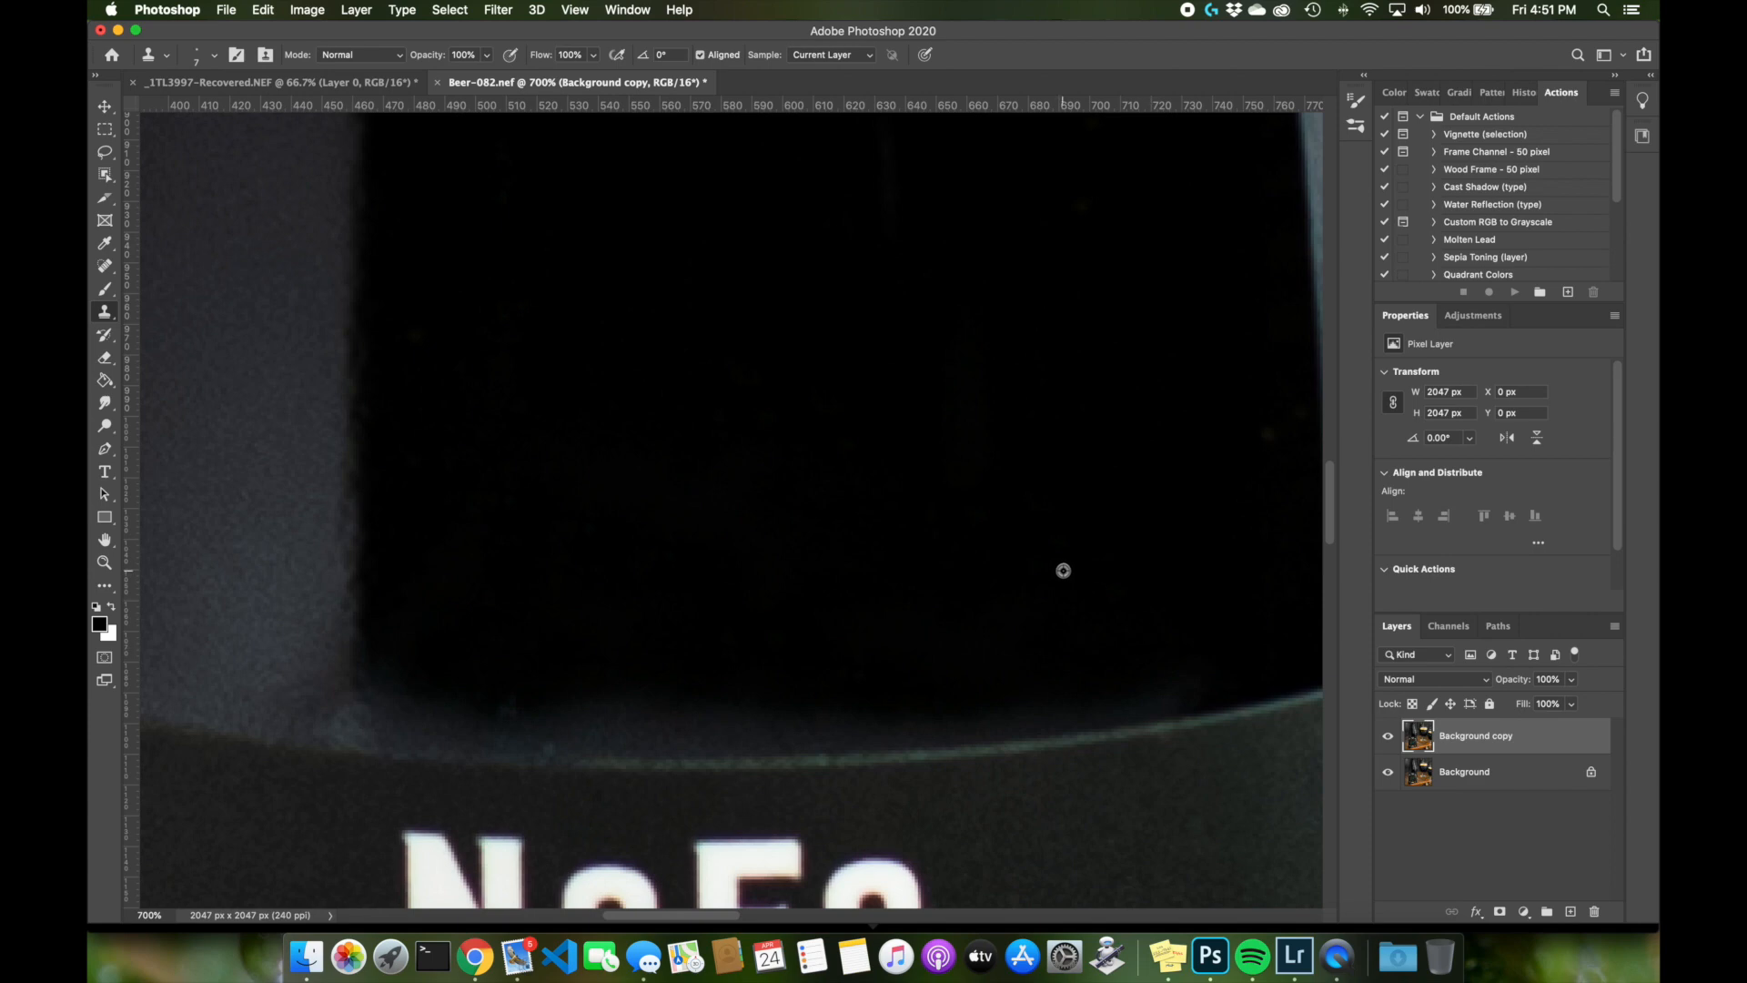
{"action": "left_click_drag", "start_coordinate": [1095, 719], "coordinate": [1038, 725]}
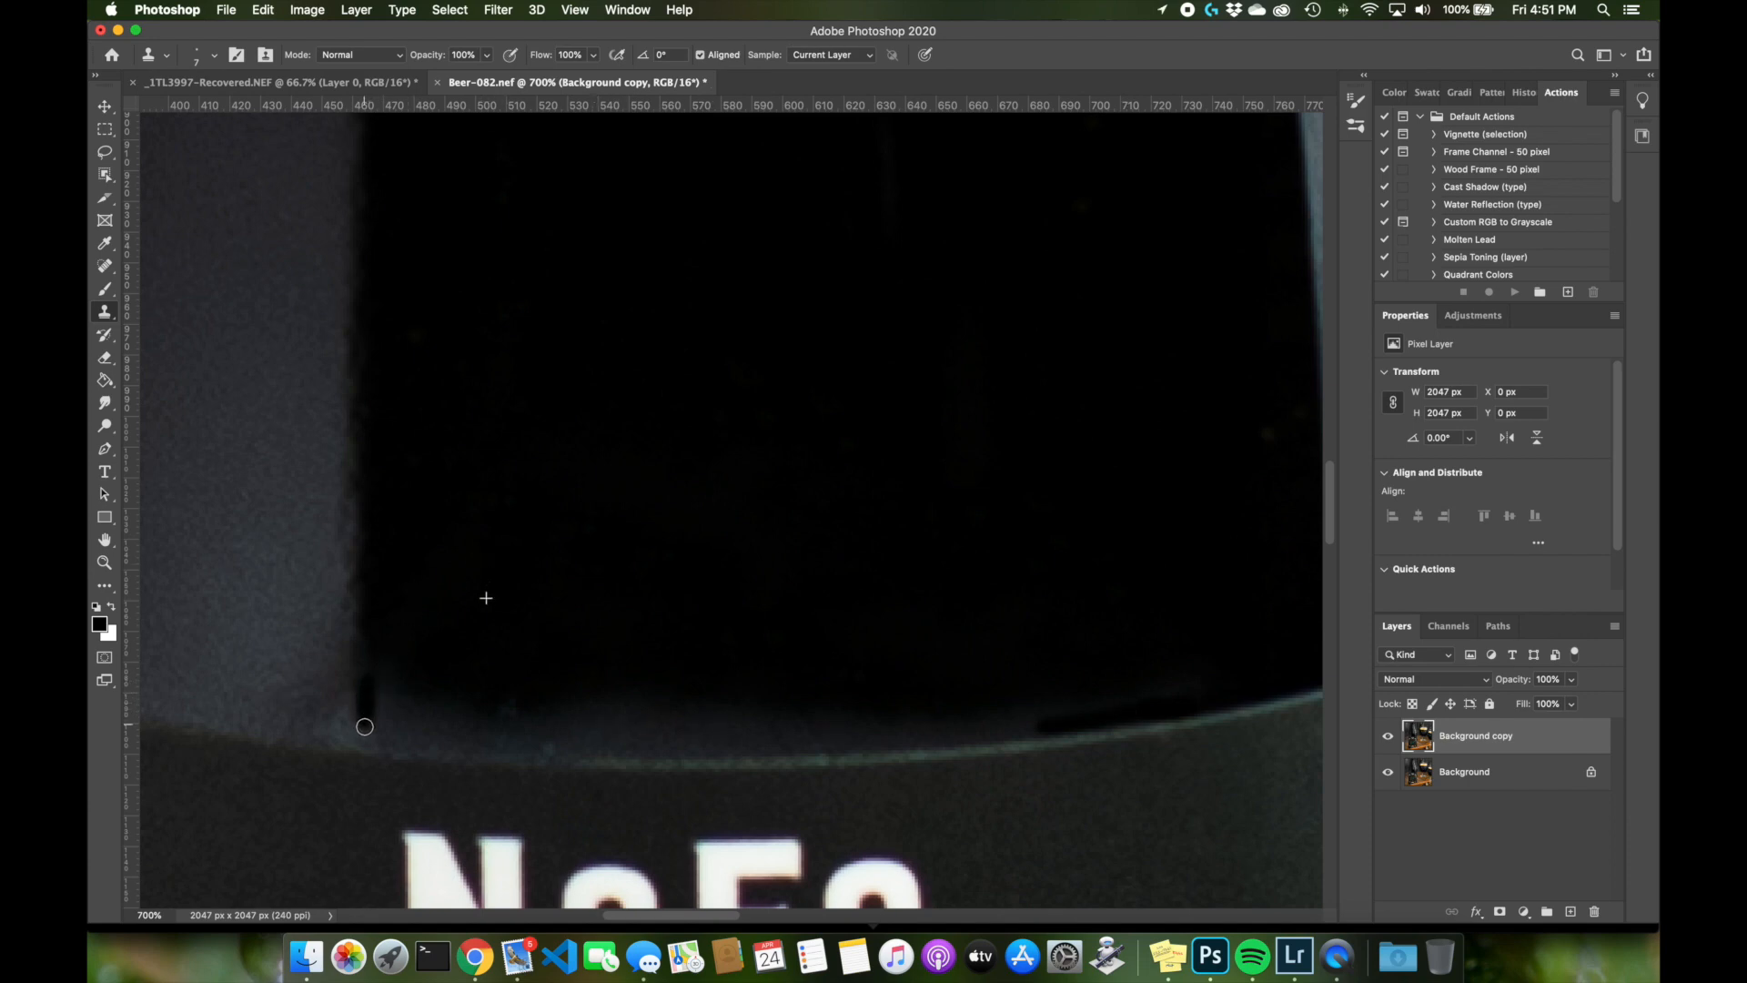
{"action": "left_click_drag", "start_coordinate": [366, 745], "coordinate": [1033, 732]}
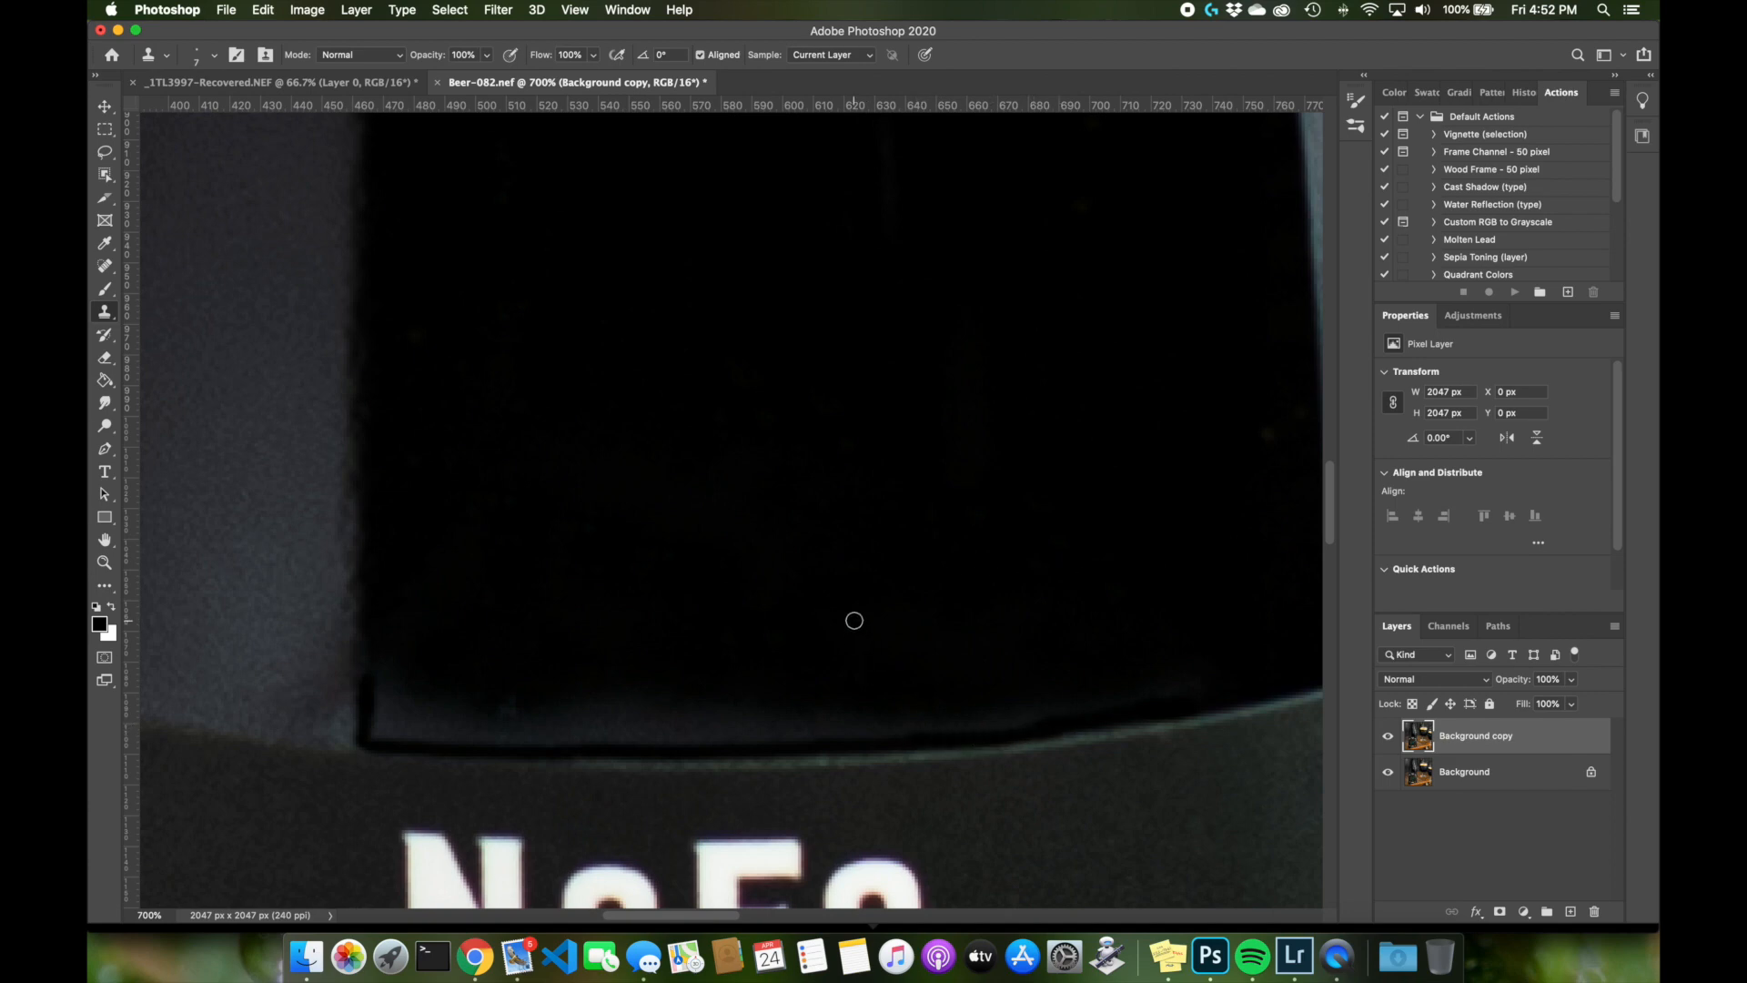
Fill the remaining grey strip above the traced label edge with cloned black using a 40 px brush
{"action": "key", "text": "bracketright"}
{"action": "key", "text": "bracketright"}
{"action": "key", "text": "bracketright"}
{"action": "key", "text": "bracketright"}
{"action": "key", "text": "bracketright"}
{"action": "key", "text": "bracketright"}
{"action": "key", "text": "bracketright"}
{"action": "left_click", "coordinate": [1015, 563], "text": "alt"}
{"action": "mouse_move", "coordinate": [1163, 658]}
{"action": "left_mouse_down"}
{"action": "mouse_move", "coordinate": [919, 690]}
{"action": "mouse_move", "coordinate": [770, 687]}
{"action": "left_mouse_up"}
{"action": "left_click", "coordinate": [889, 557], "text": "alt"}
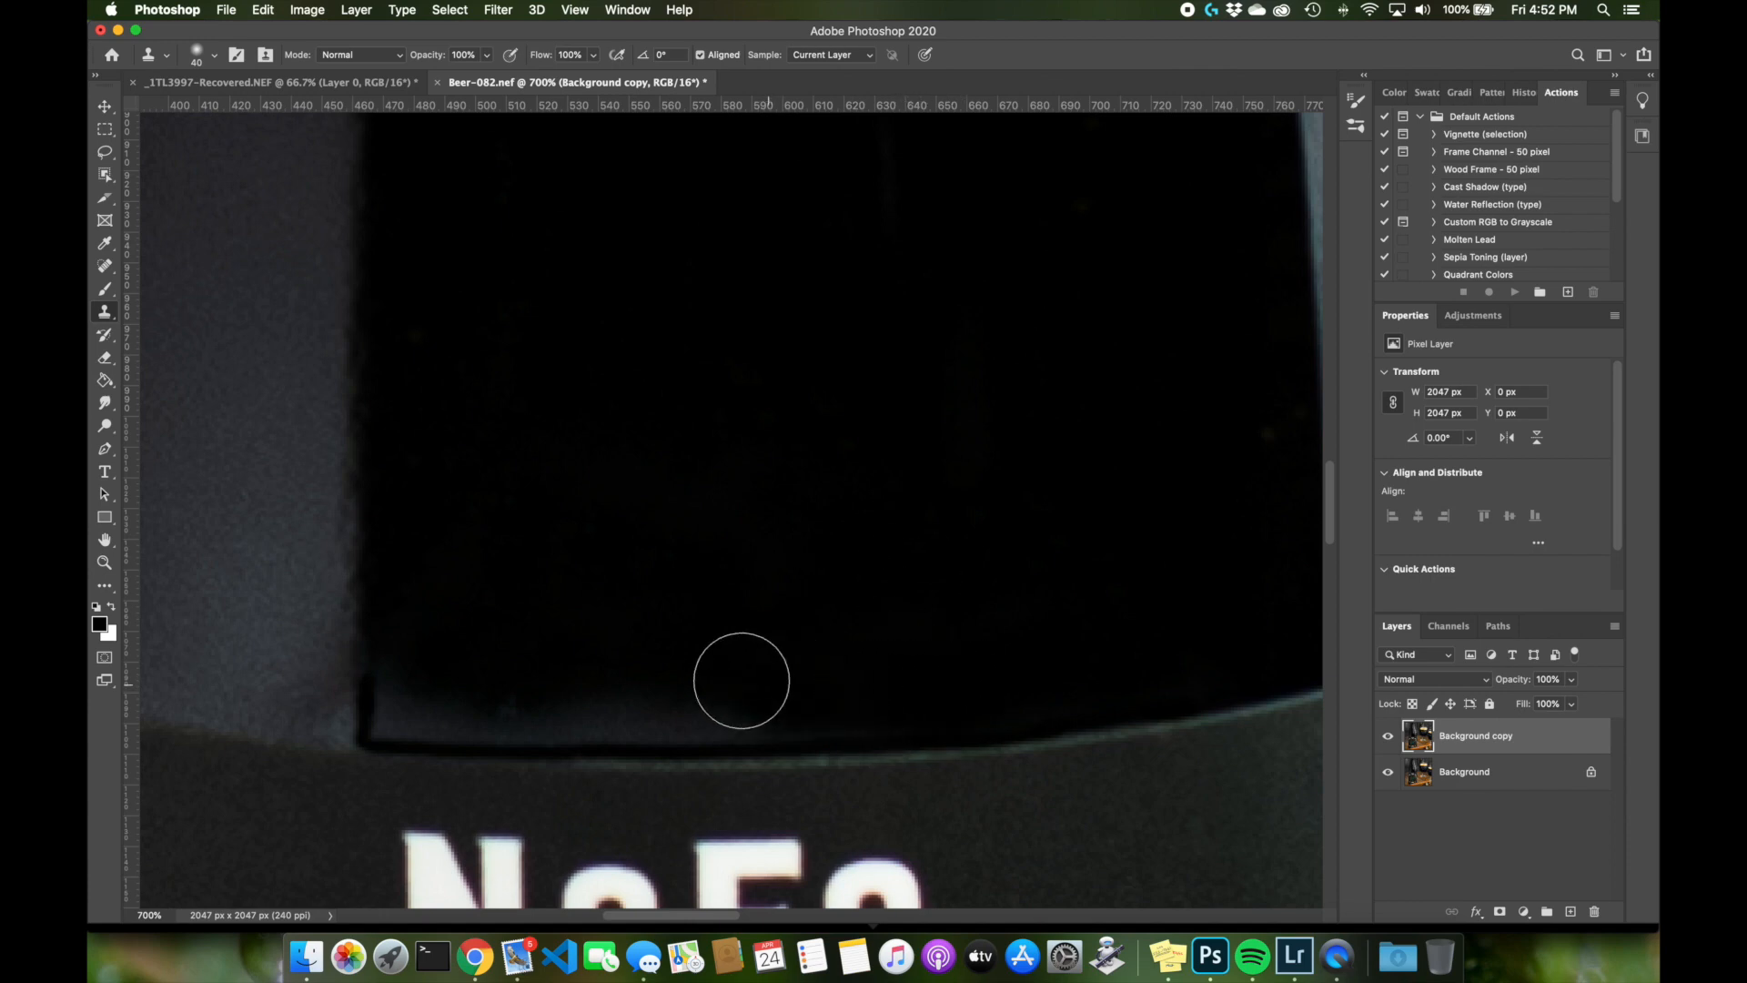
{"action": "left_click", "coordinate": [456, 605], "text": "alt"}
{"action": "left_click_drag", "start_coordinate": [413, 678], "coordinate": [791, 677]}
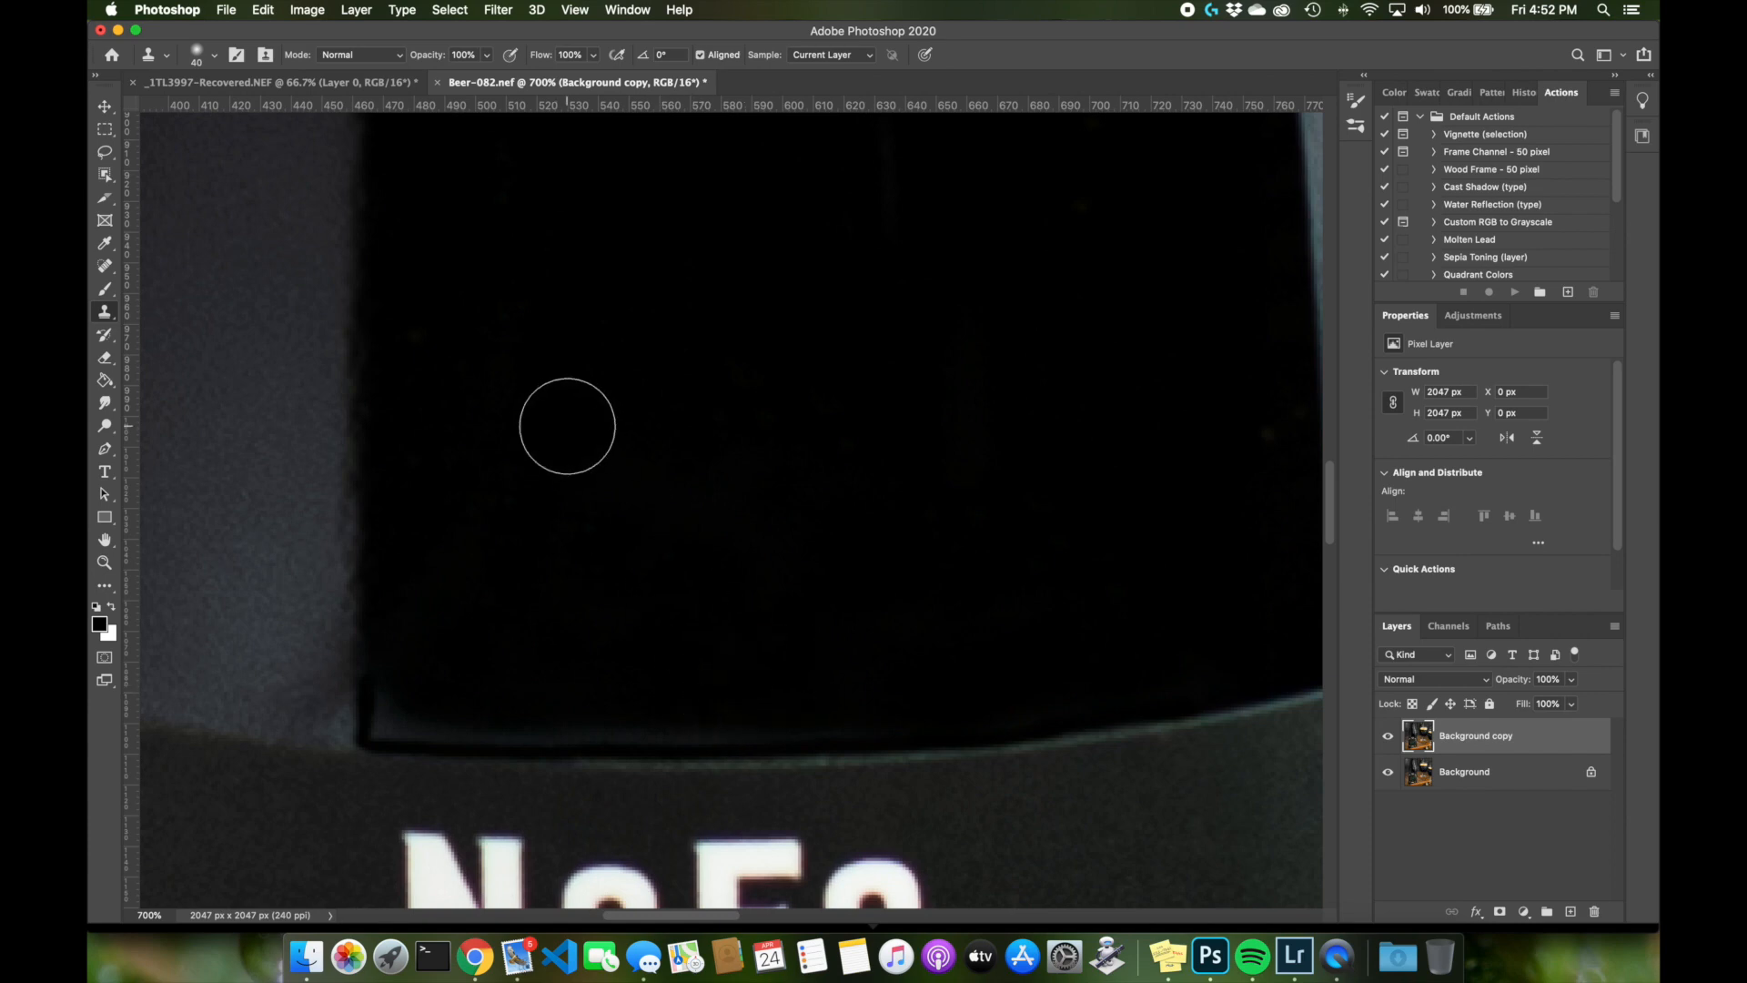
With a 15 px Clone Stamp brush, blacken the last grey corner and even out the adjoining grey reflection down to the label
{"action": "key", "text": "bracketleft"}
{"action": "key", "text": "bracketleft"}
{"action": "key", "text": "bracketleft"}
{"action": "key", "text": "bracketleft"}
{"action": "key", "text": "bracketleft"}
{"action": "mouse_move", "coordinate": [392, 675]}
{"action": "left_mouse_down"}
{"action": "mouse_move", "coordinate": [383, 718]}
{"action": "mouse_move", "coordinate": [507, 710]}
{"action": "mouse_move", "coordinate": [386, 725]}
{"action": "mouse_move", "coordinate": [388, 675]}
{"action": "mouse_move", "coordinate": [495, 725]}
{"action": "mouse_move", "coordinate": [894, 706]}
{"action": "mouse_move", "coordinate": [636, 727]}
{"action": "mouse_move", "coordinate": [765, 731]}
{"action": "mouse_move", "coordinate": [946, 714]}
{"action": "mouse_move", "coordinate": [1158, 631]}
{"action": "mouse_move", "coordinate": [1205, 670]}
{"action": "mouse_move", "coordinate": [1090, 707]}
{"action": "mouse_move", "coordinate": [616, 706]}
{"action": "mouse_move", "coordinate": [670, 721]}
{"action": "mouse_move", "coordinate": [405, 727]}
{"action": "left_mouse_up"}
{"action": "left_click", "coordinate": [677, 629], "text": "alt"}
{"action": "left_click", "coordinate": [262, 579], "text": "alt"}
{"action": "mouse_move", "coordinate": [281, 639]}
{"action": "left_mouse_down"}
{"action": "mouse_move", "coordinate": [327, 677]}
{"action": "mouse_move", "coordinate": [327, 705]}
{"action": "mouse_move", "coordinate": [289, 702]}
{"action": "mouse_move", "coordinate": [316, 691]}
{"action": "mouse_move", "coordinate": [323, 714]}
{"action": "mouse_move", "coordinate": [299, 720]}
{"action": "left_mouse_up"}
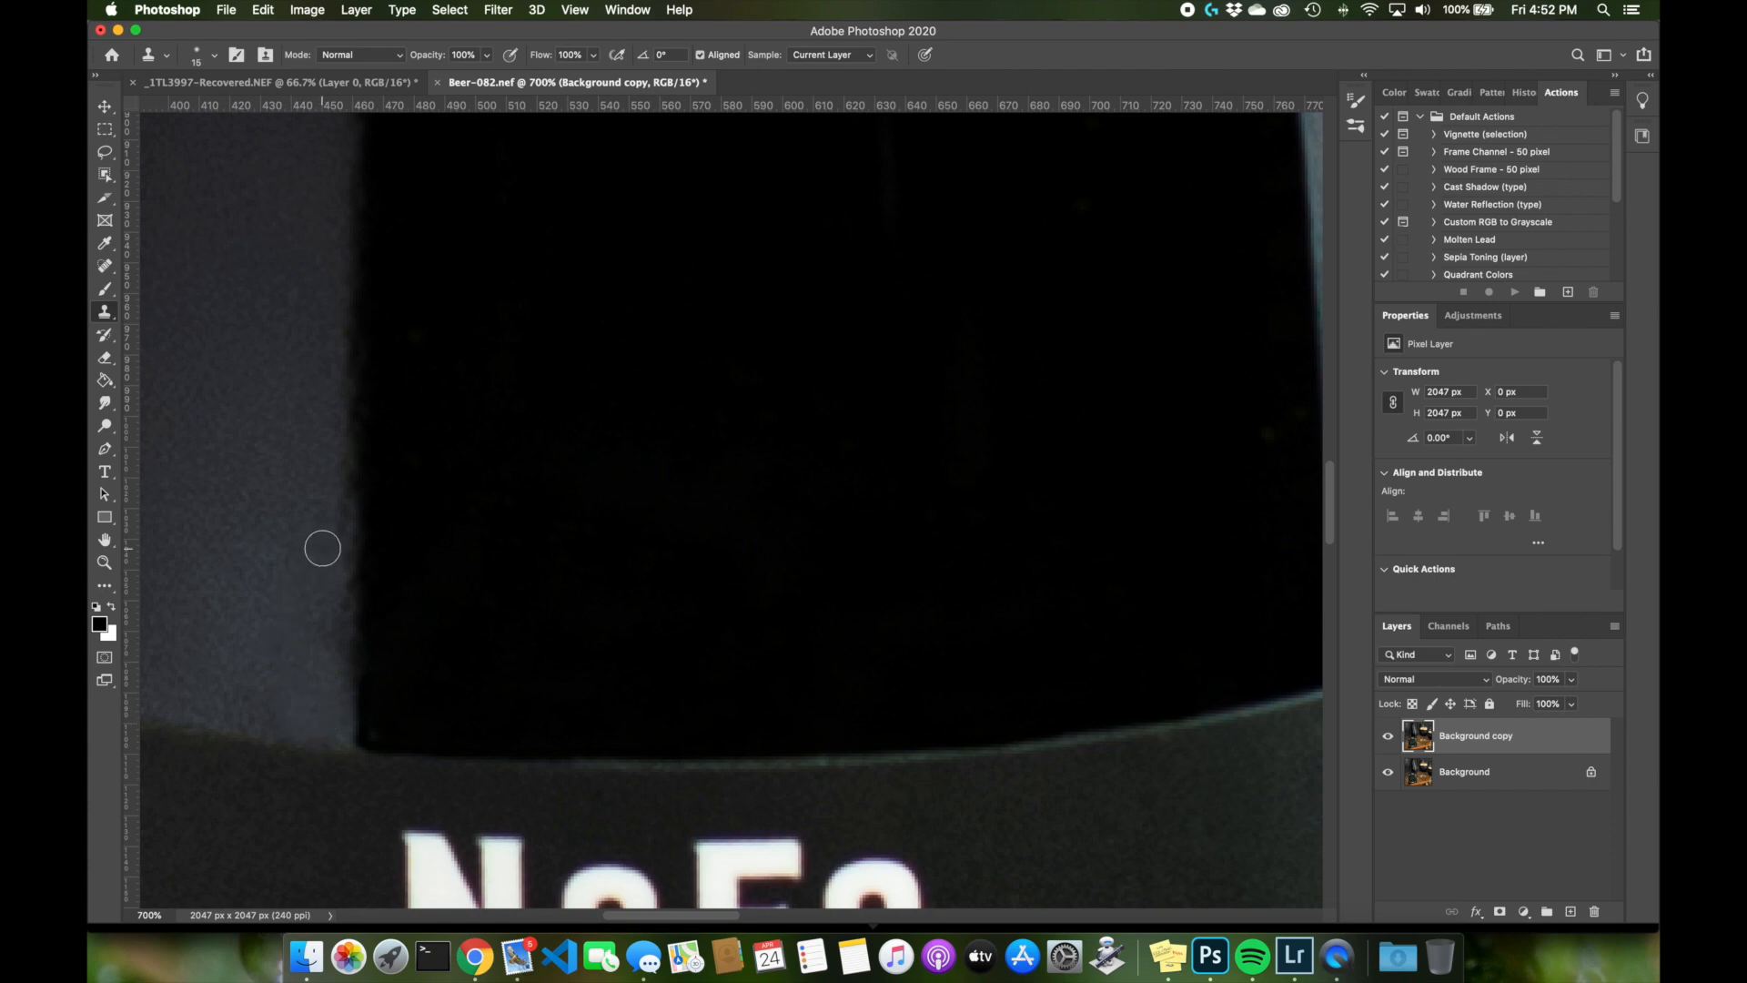
Save the photo with the retouched bottle, with the centre beer glass in close view
{"action": "key", "text": "super+0"}
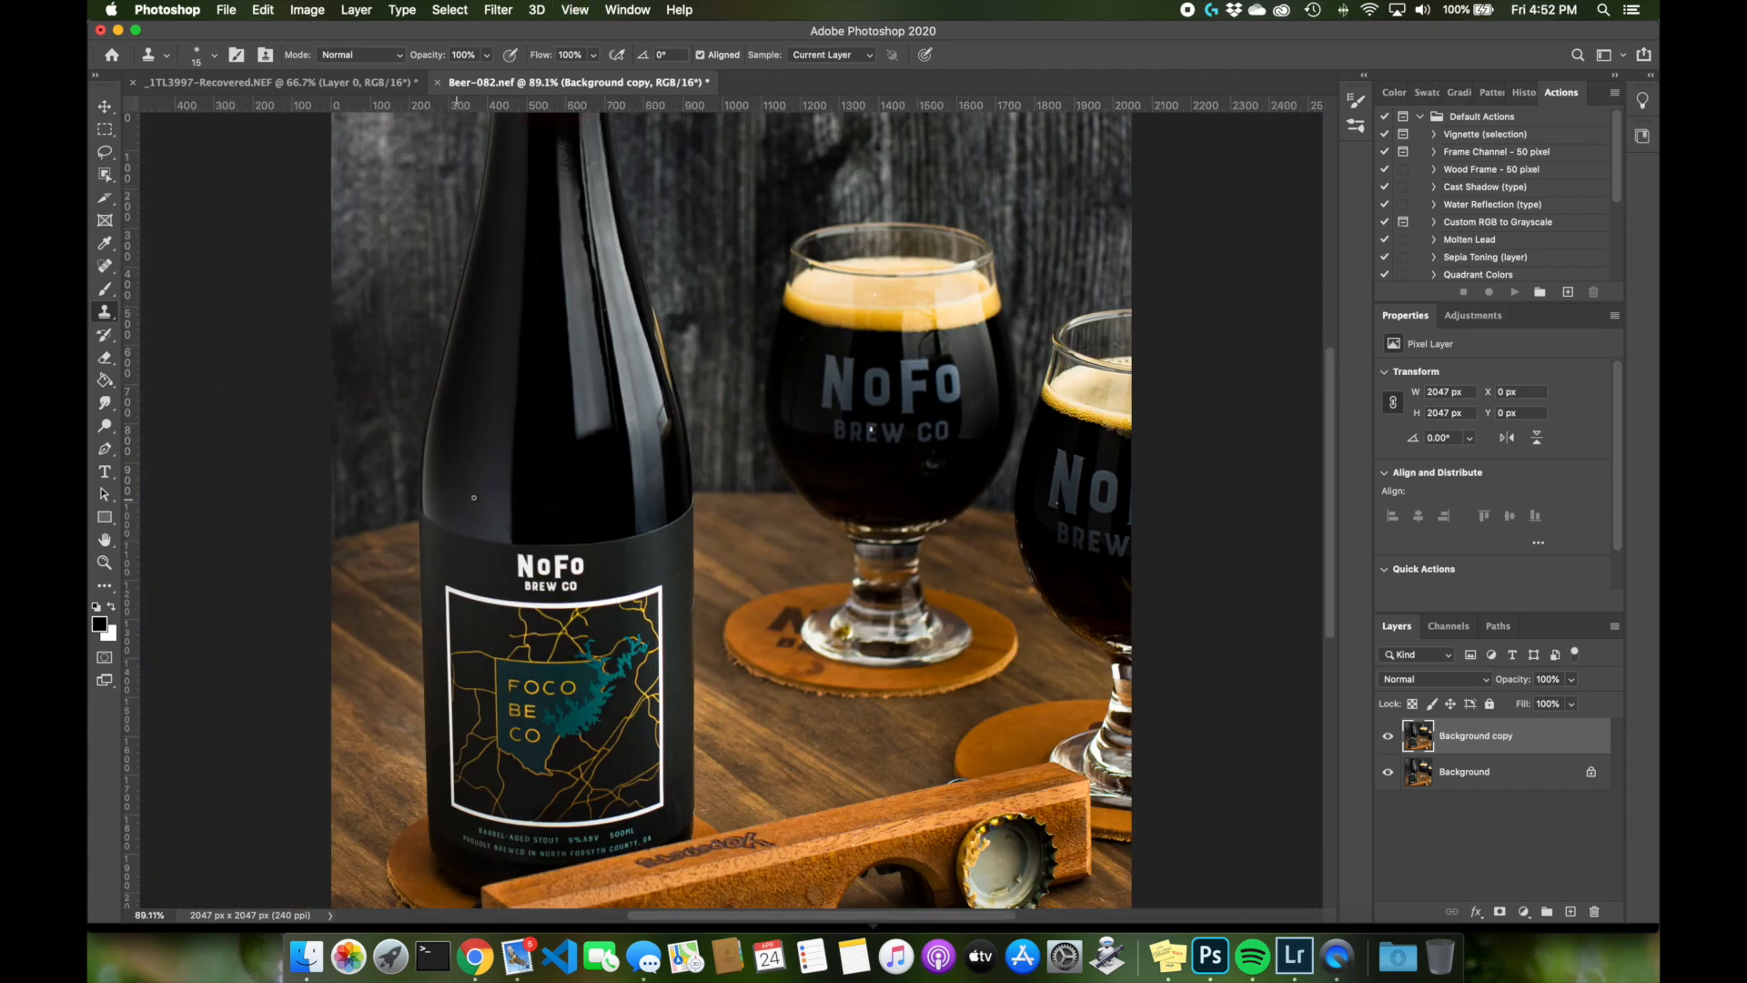
{"action": "left_click", "coordinate": [108, 111]}
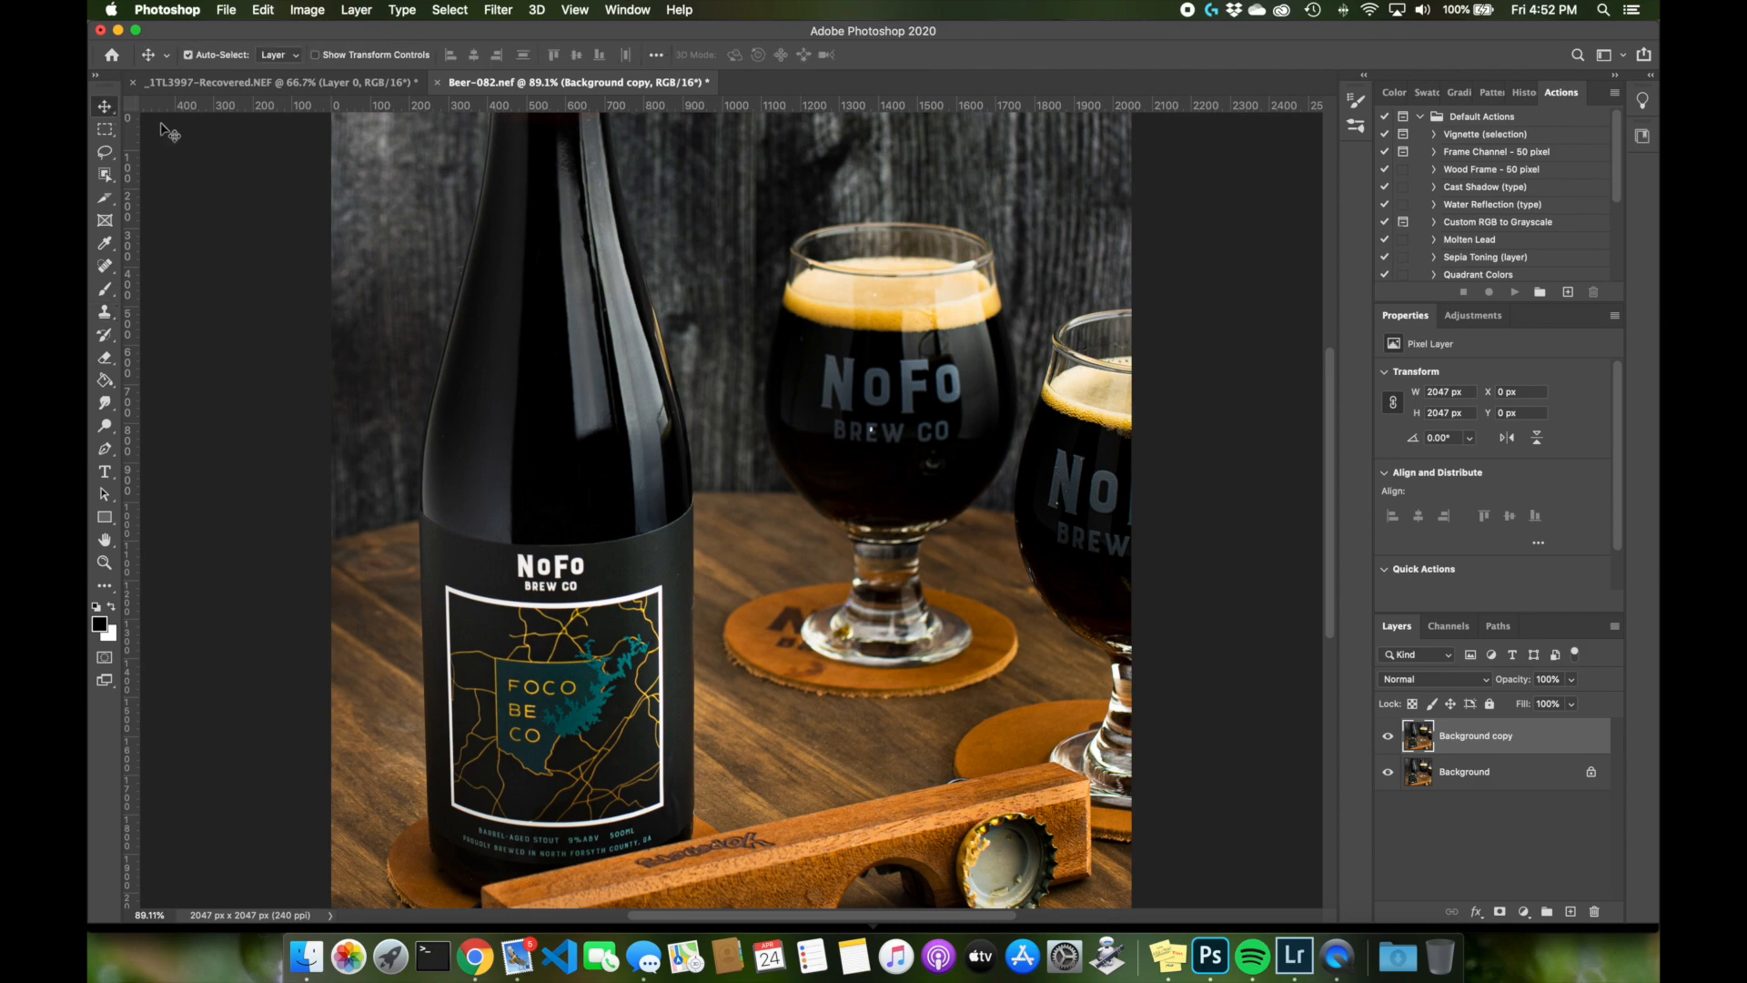
{"action": "key", "text": "z"}
{"action": "left_click_drag", "start_coordinate": [942, 344], "coordinate": [916, 334]}
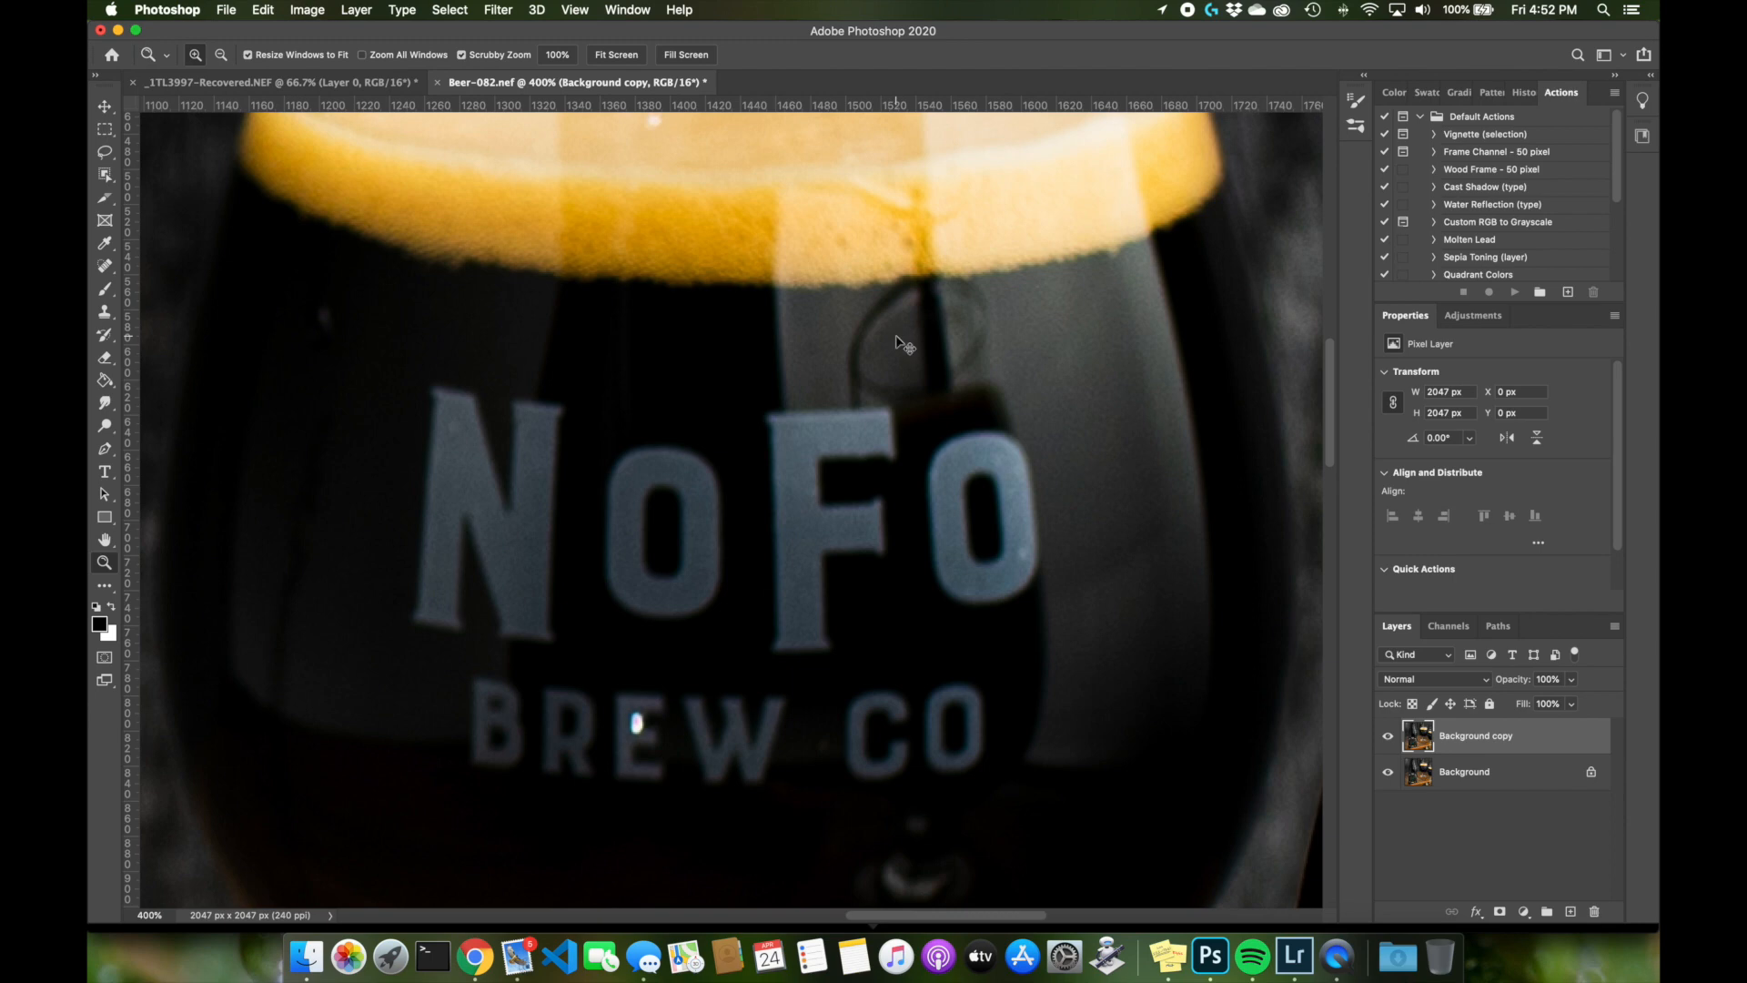
{"action": "key", "text": "super+s"}
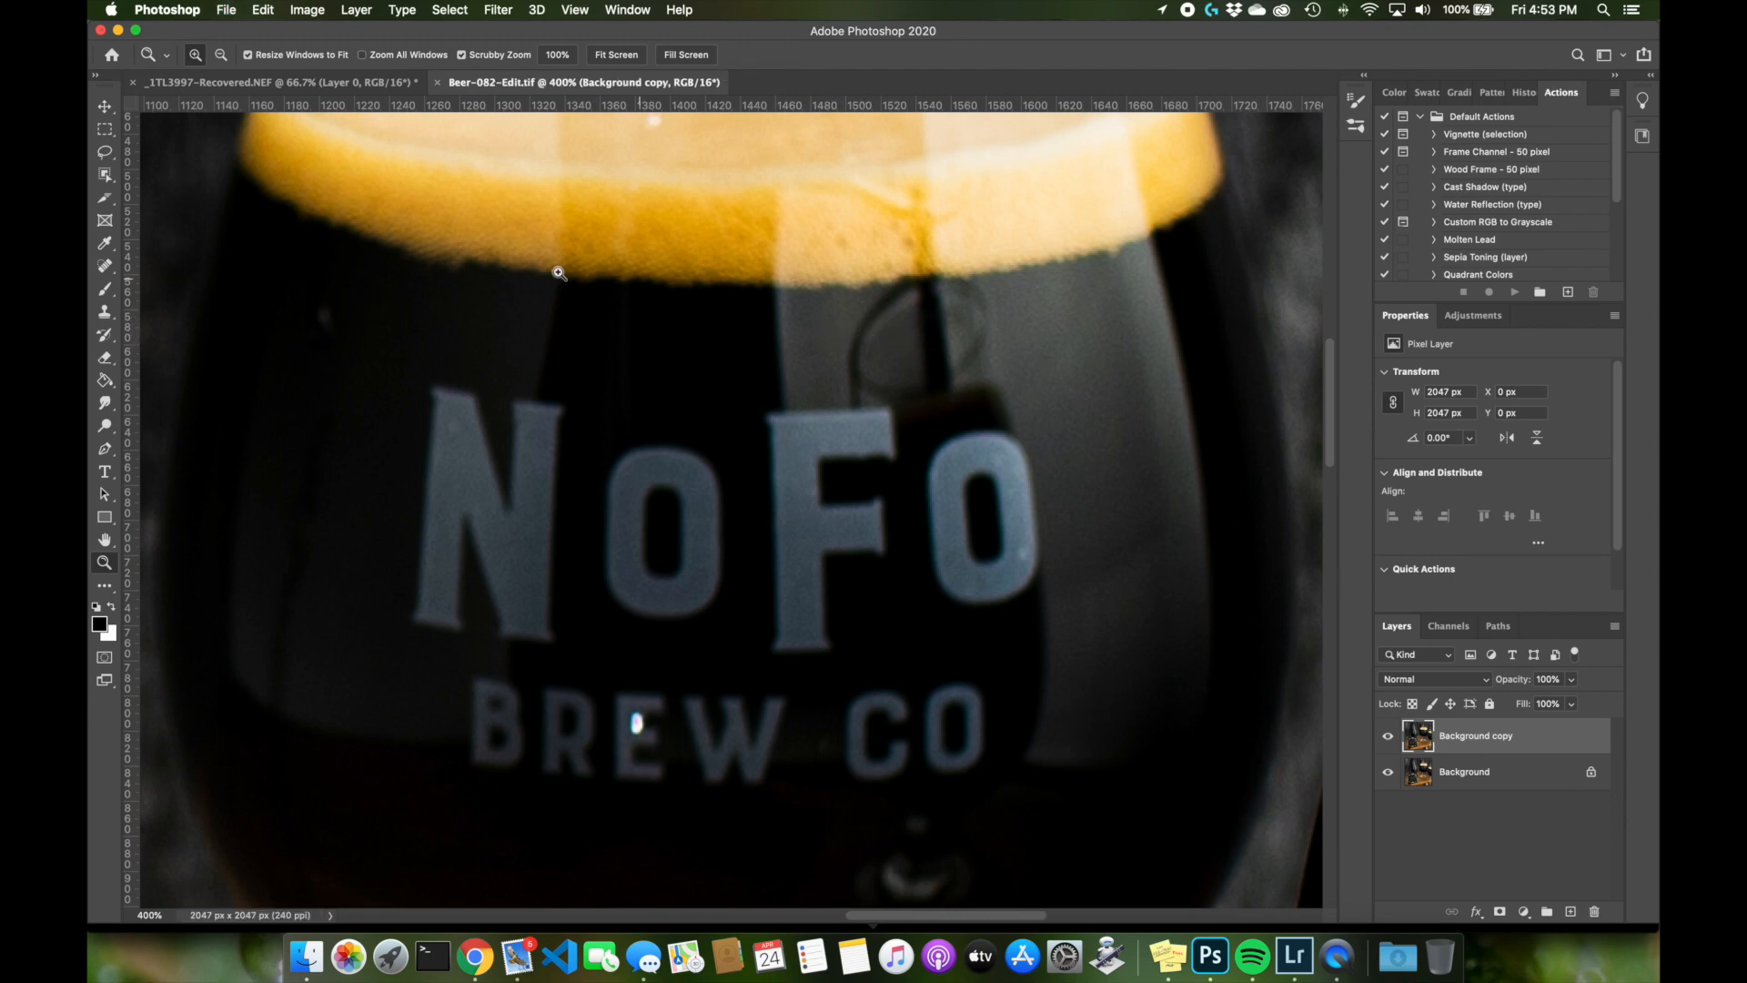
With a 35 px Clone Stamp brush, remove the dark marks in the centre glass's foam and the loop reflection's right side
{"action": "left_click", "coordinate": [103, 314]}
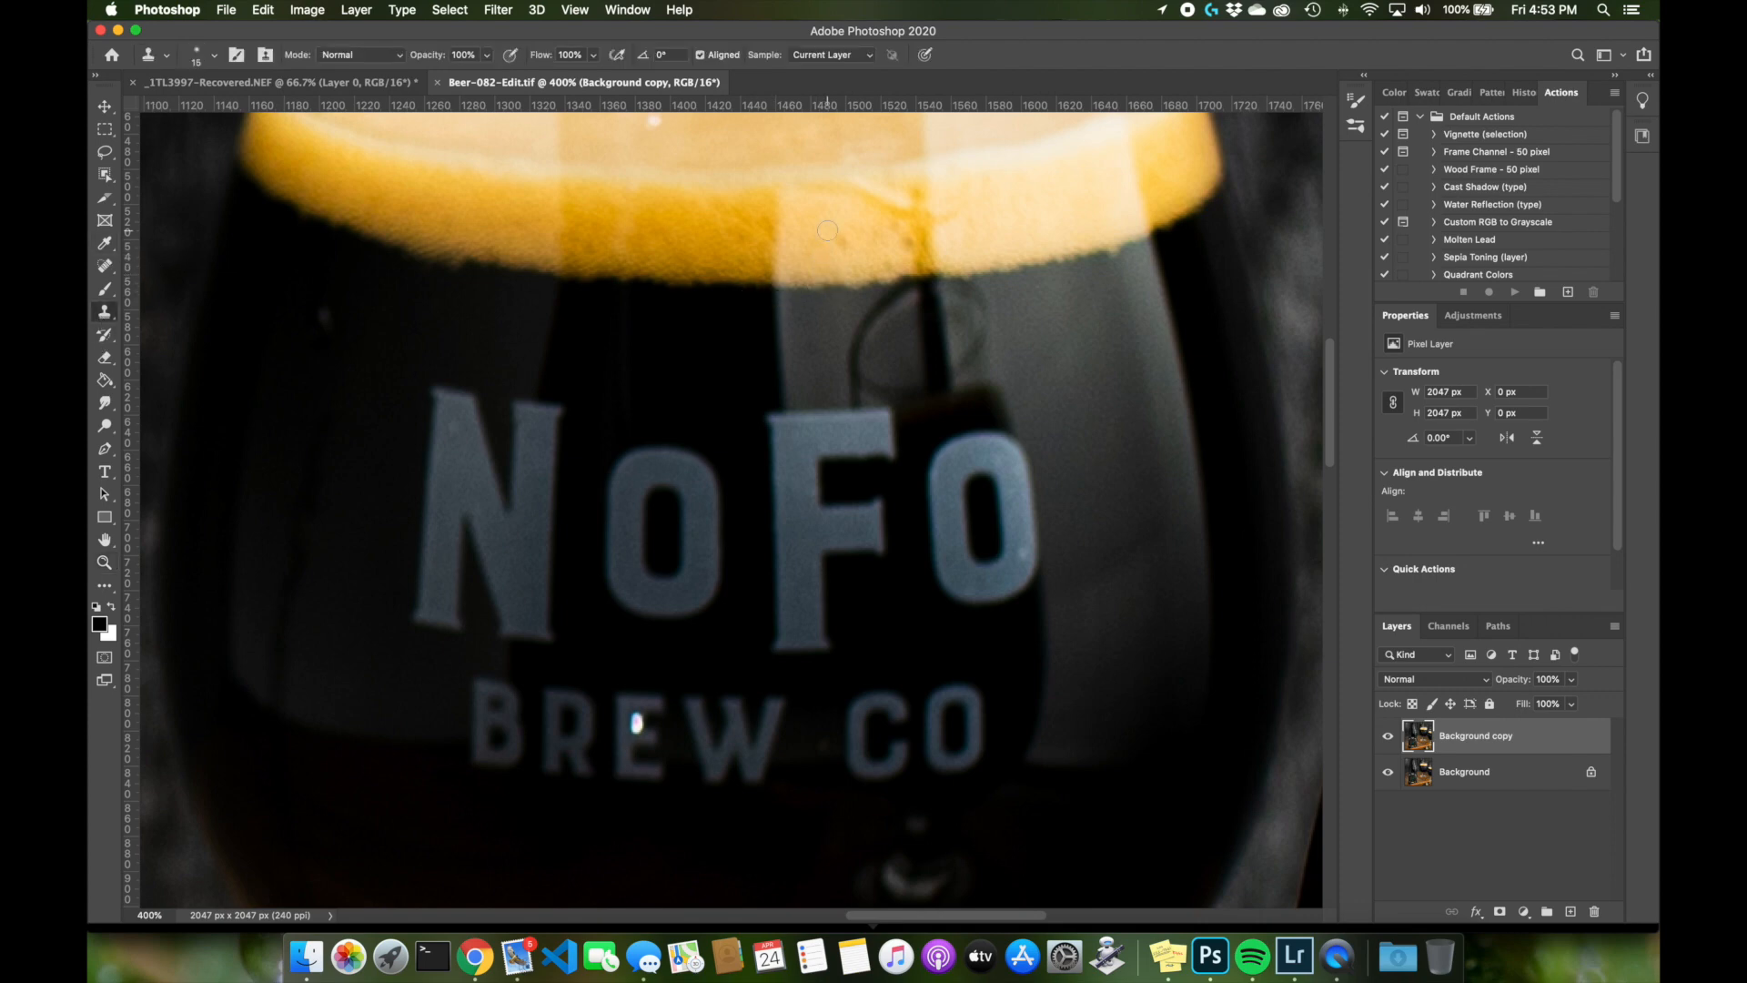
{"action": "key", "text": "bracketright"}
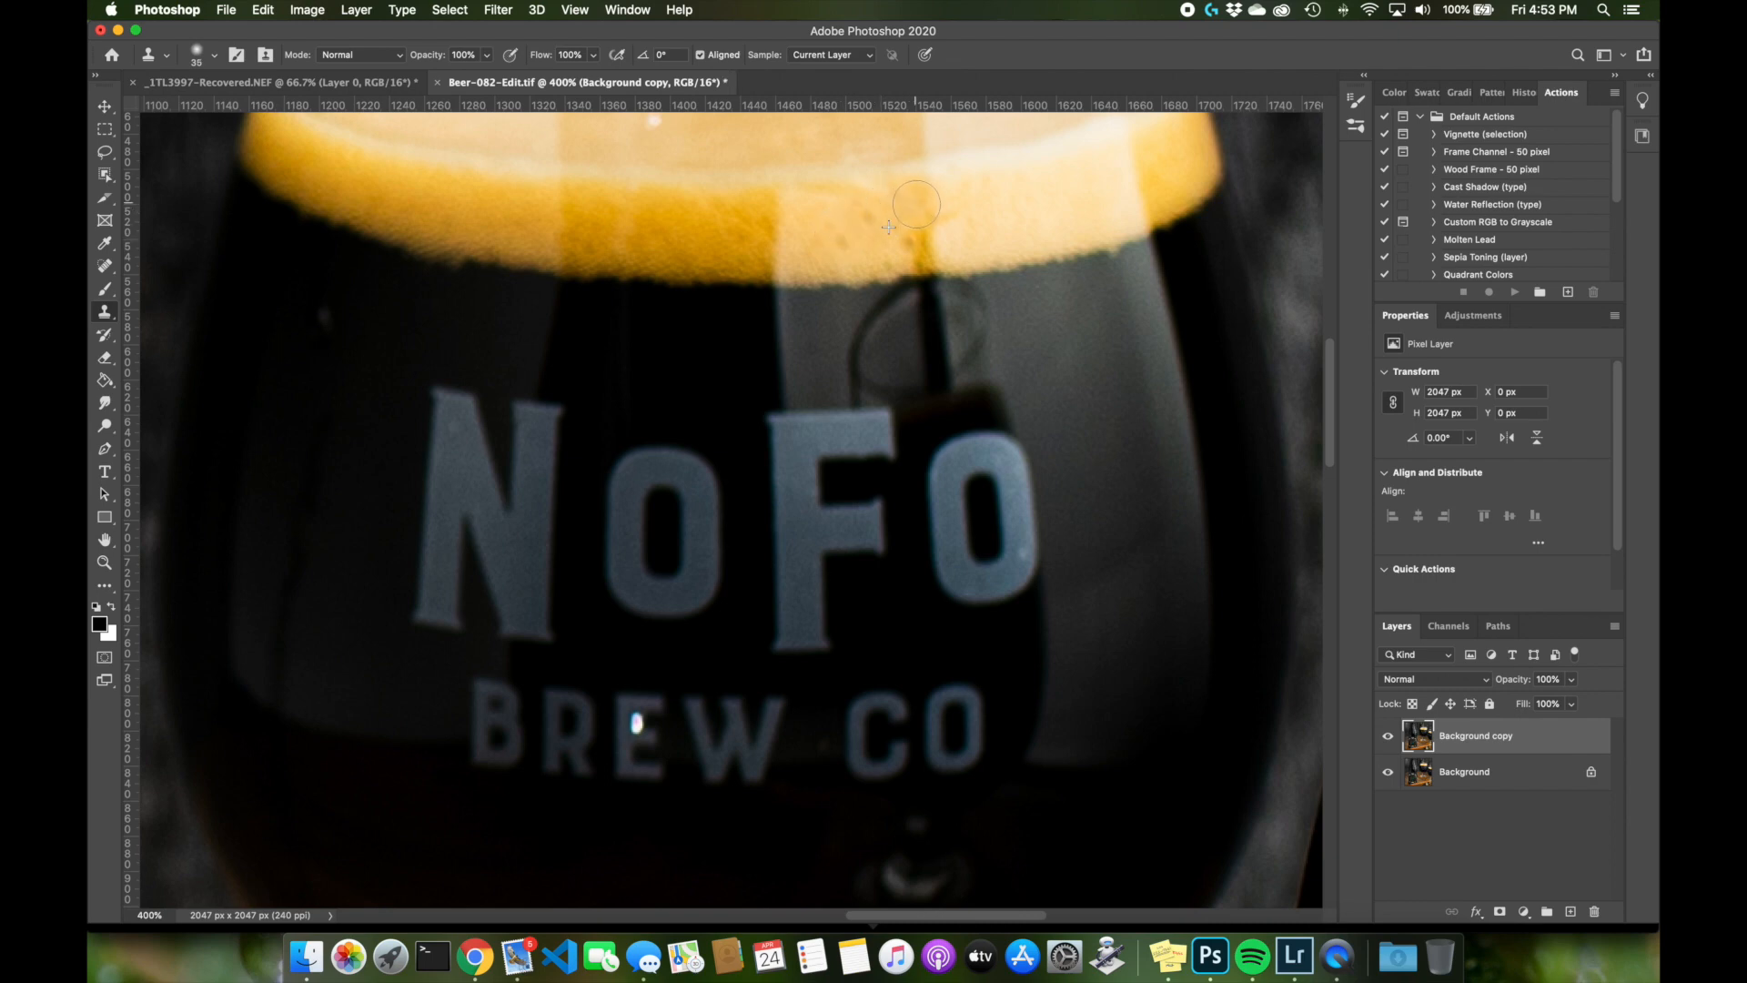
{"action": "mouse_move", "coordinate": [916, 228]}
{"action": "left_mouse_down"}
{"action": "mouse_move", "coordinate": [966, 288]}
{"action": "mouse_move", "coordinate": [1020, 304]}
{"action": "mouse_move", "coordinate": [968, 299]}
{"action": "mouse_move", "coordinate": [973, 354]}
{"action": "left_mouse_up"}
{"action": "left_click", "coordinate": [836, 218], "text": "alt"}
{"action": "left_click", "coordinate": [1034, 229], "text": "alt"}
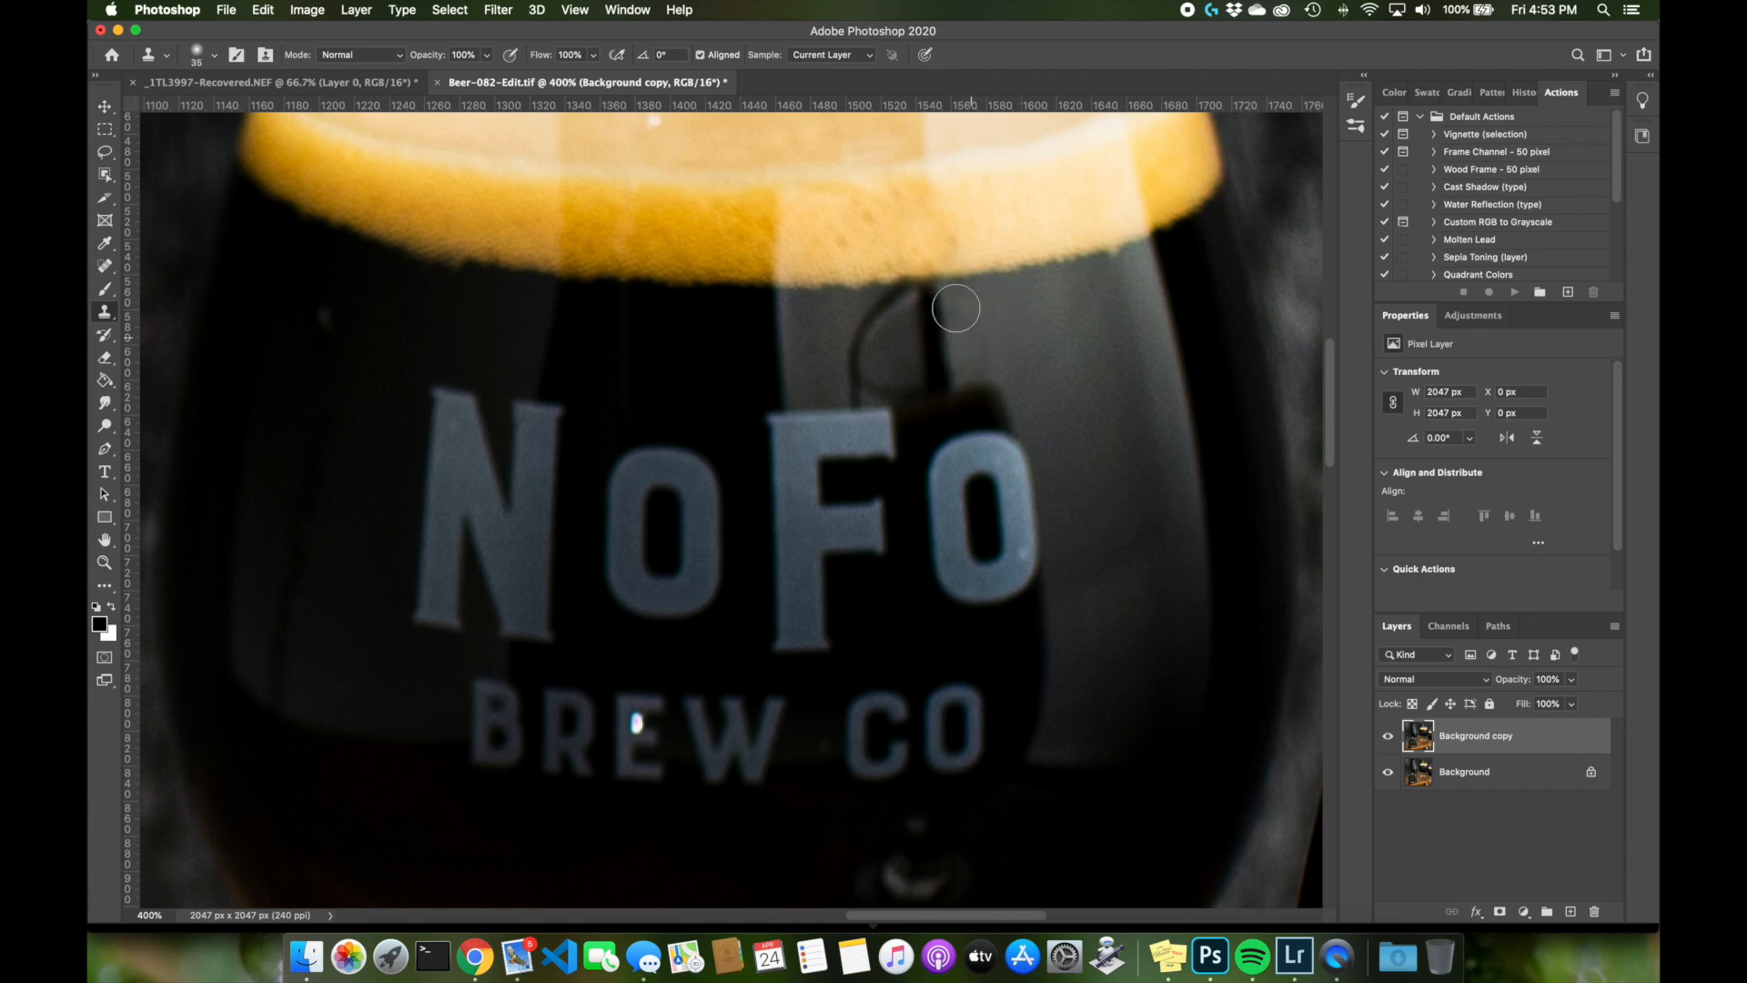
Clone clean grey reflection over the left side of the dark loop between the foam and the letter F
{"action": "left_click", "coordinate": [831, 306], "text": "alt"}
{"action": "left_click_drag", "start_coordinate": [878, 303], "coordinate": [898, 300]}
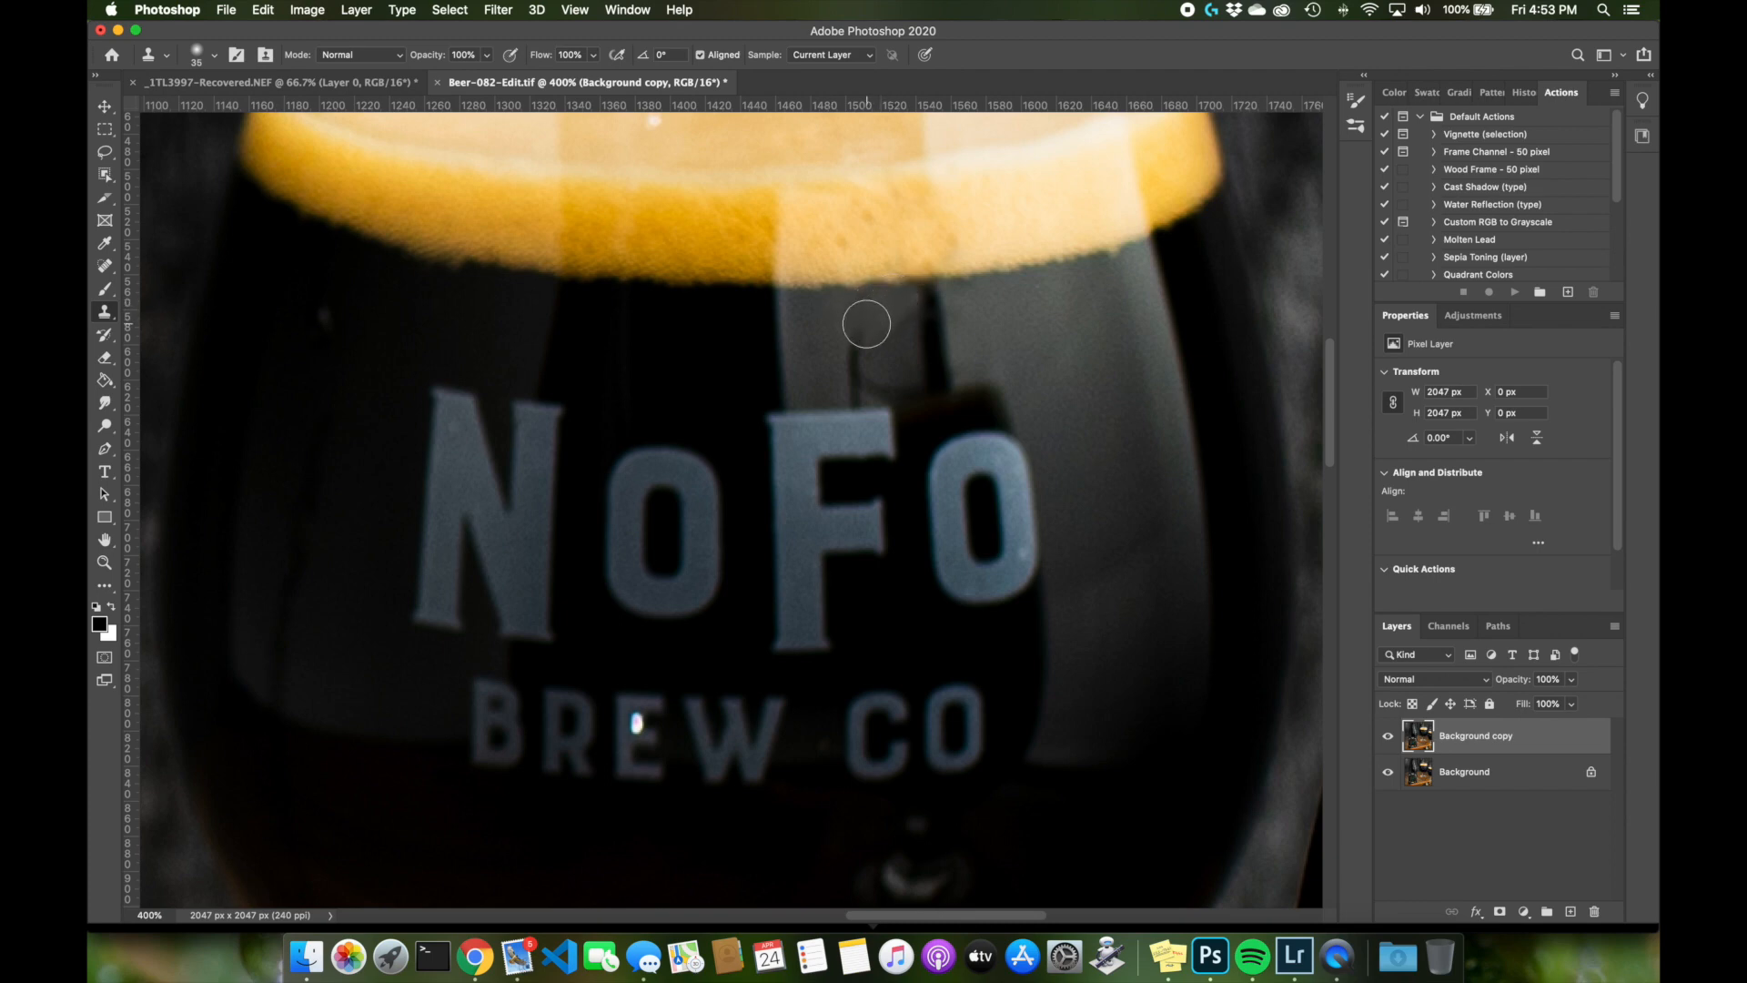
{"action": "mouse_move", "coordinate": [862, 327]}
{"action": "left_mouse_down"}
{"action": "mouse_move", "coordinate": [836, 366]}
{"action": "mouse_move", "coordinate": [850, 375]}
{"action": "left_mouse_up"}
{"action": "left_click", "coordinate": [827, 344], "text": "alt"}
{"action": "left_click", "coordinate": [816, 354], "text": "alt"}
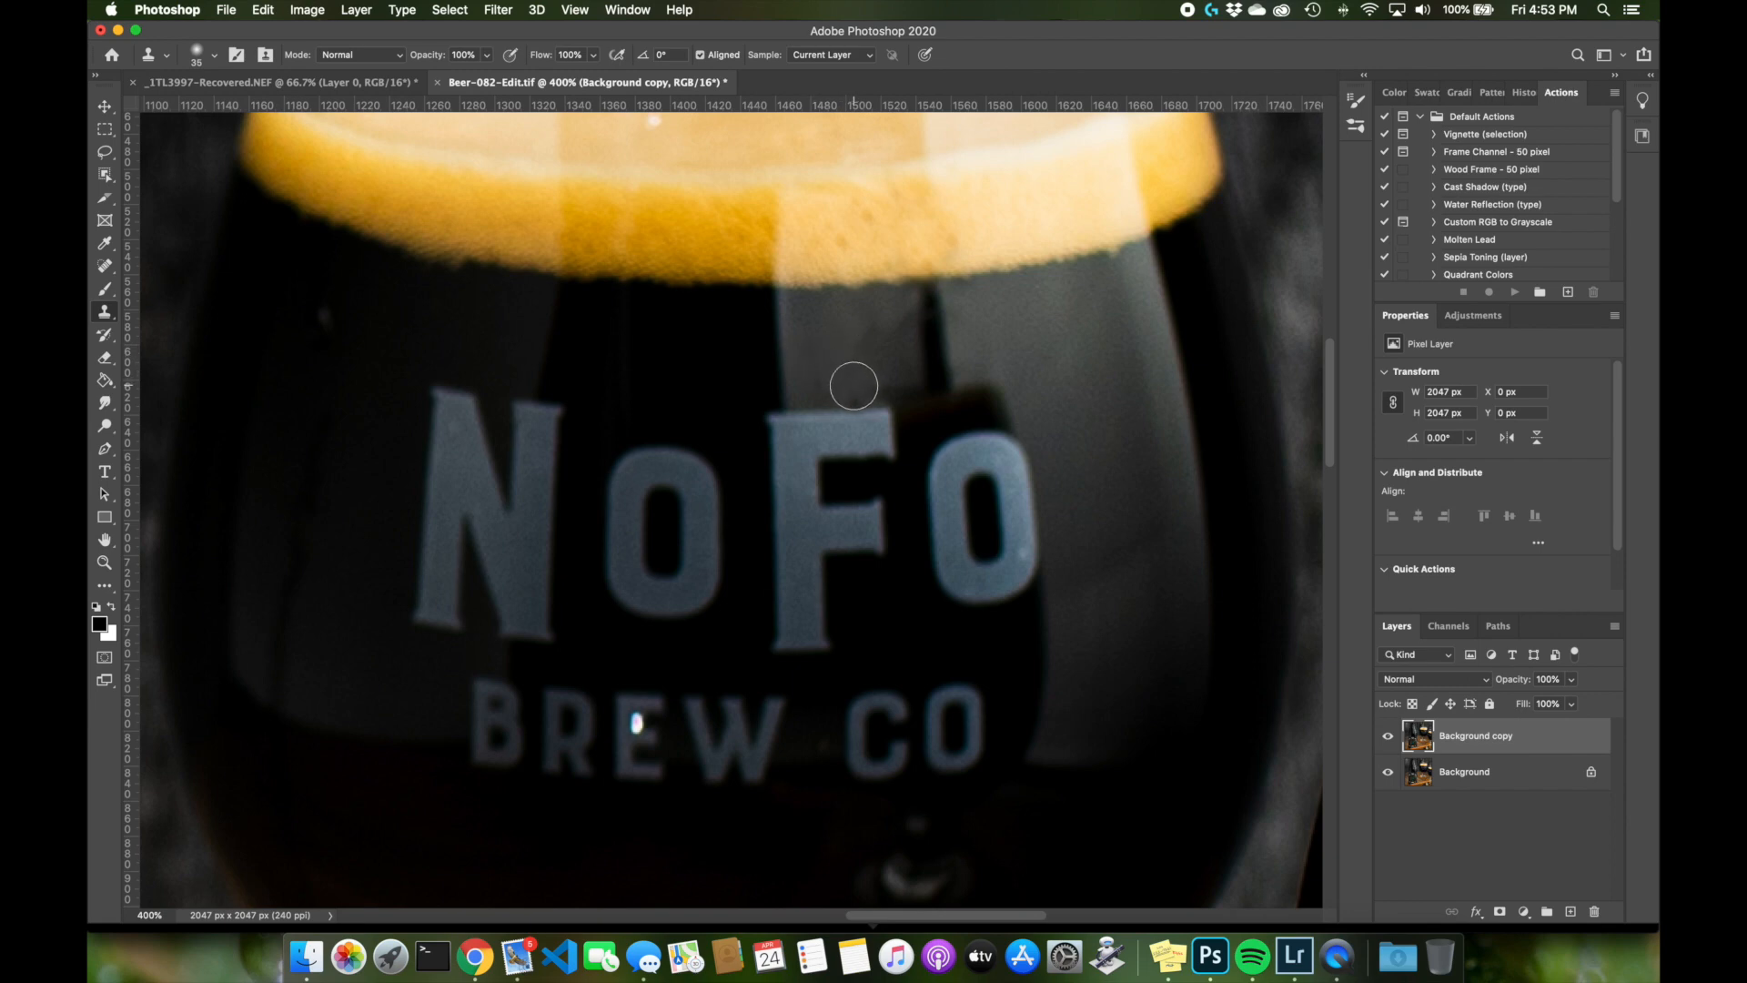
{"action": "mouse_move", "coordinate": [869, 344]}
{"action": "left_mouse_down"}
{"action": "mouse_move", "coordinate": [900, 328]}
{"action": "mouse_move", "coordinate": [882, 367]}
{"action": "mouse_move", "coordinate": [885, 304]}
{"action": "mouse_move", "coordinate": [877, 318]}
{"action": "mouse_move", "coordinate": [874, 343]}
{"action": "mouse_move", "coordinate": [903, 307]}
{"action": "left_mouse_up"}
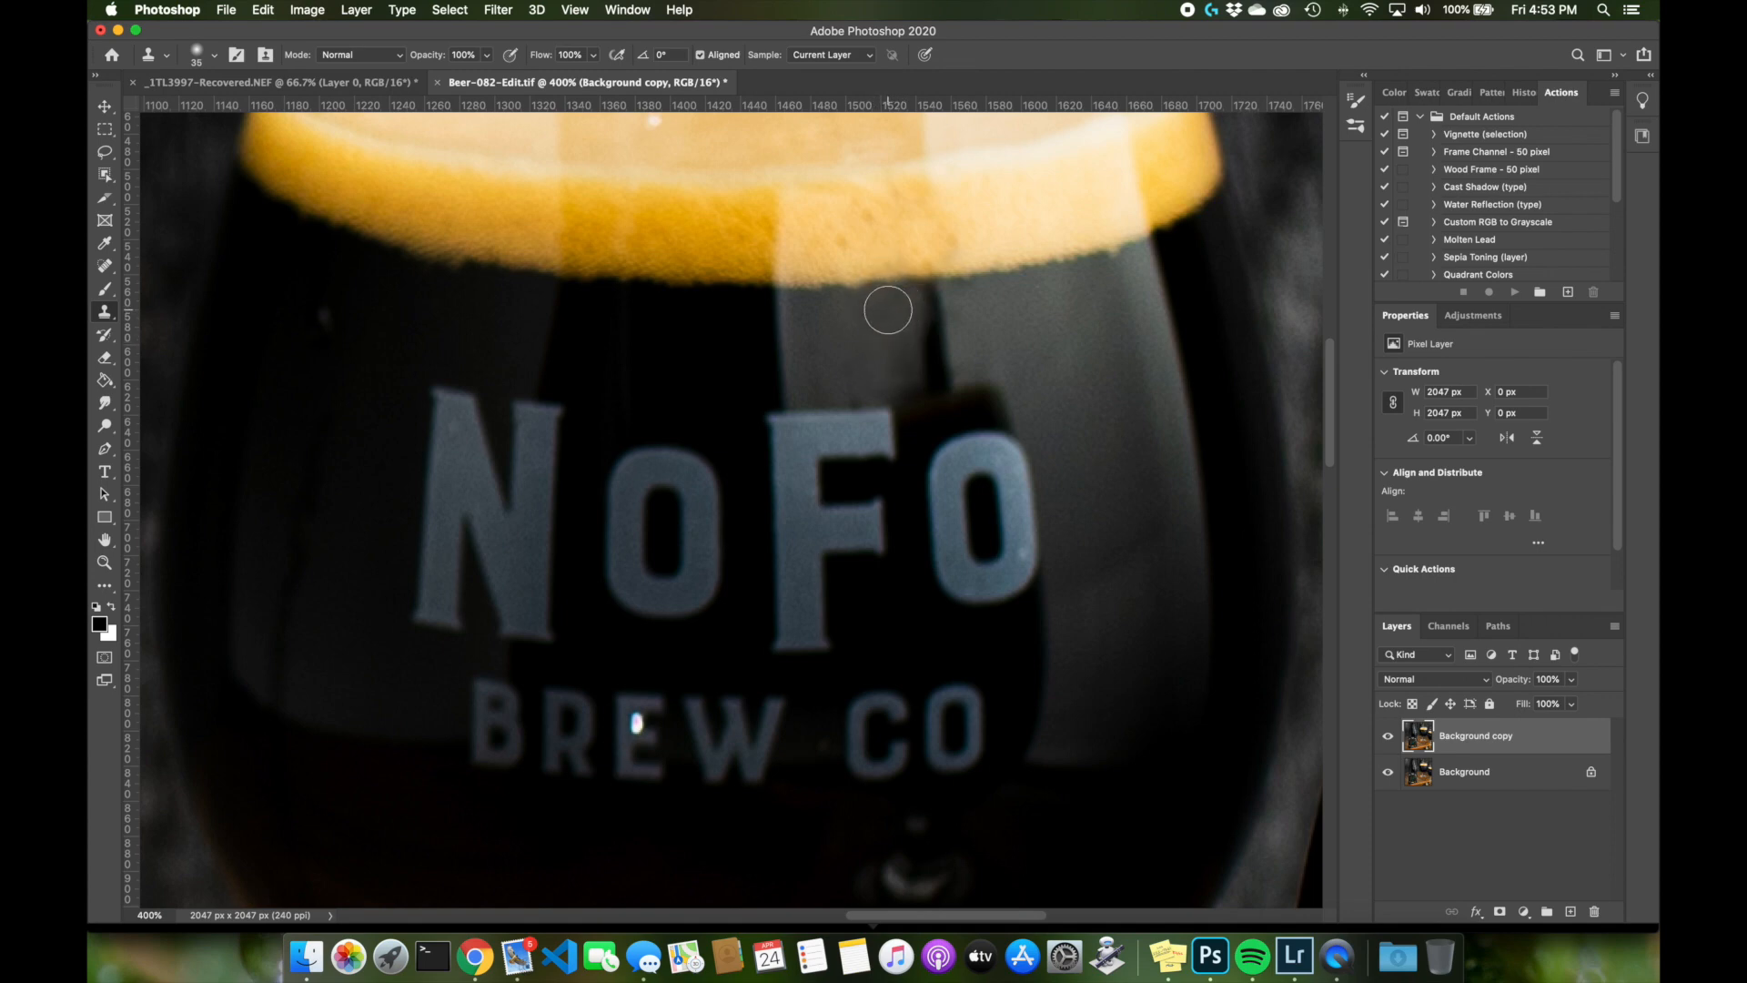
{"action": "left_click", "coordinate": [853, 349], "text": "alt"}
{"action": "mouse_move", "coordinate": [853, 385]}
{"action": "left_mouse_down"}
{"action": "mouse_move", "coordinate": [889, 382]}
{"action": "mouse_move", "coordinate": [892, 357]}
{"action": "left_mouse_up"}
Clone away the dark vertical line below the foam so the two grey reflections on the centre glass merge
{"action": "mouse_move", "coordinate": [928, 296]}
{"action": "left_mouse_down"}
{"action": "mouse_move", "coordinate": [935, 372]}
{"action": "mouse_move", "coordinate": [901, 327]}
{"action": "mouse_move", "coordinate": [971, 349]}
{"action": "mouse_move", "coordinate": [943, 378]}
{"action": "left_mouse_up"}
{"action": "left_click", "coordinate": [988, 325], "text": "alt"}
{"action": "left_click", "coordinate": [832, 335], "text": "alt"}
{"action": "mouse_move", "coordinate": [892, 315]}
{"action": "left_mouse_down"}
{"action": "mouse_move", "coordinate": [959, 312]}
{"action": "mouse_move", "coordinate": [908, 345]}
{"action": "mouse_move", "coordinate": [921, 356]}
{"action": "mouse_move", "coordinate": [864, 319]}
{"action": "mouse_move", "coordinate": [894, 368]}
{"action": "mouse_move", "coordinate": [966, 364]}
{"action": "mouse_move", "coordinate": [1304, 530]}
{"action": "left_mouse_up"}
{"action": "left_click", "coordinate": [1005, 304], "text": "alt"}
{"action": "key", "text": "super+0"}
{"action": "key", "text": "z"}
{"action": "right_click", "coordinate": [105, 404]}
{"action": "left_click", "coordinate": [177, 417]}
{"action": "key", "text": "bracketleft"}
{"action": "key", "text": "bracketleft"}
{"action": "key", "text": "bracketleft"}
{"action": "key", "text": "bracketleft"}
{"action": "key", "text": "bracketleft"}
{"action": "key", "text": "bracketleft"}
{"action": "key", "text": "bracketleft"}
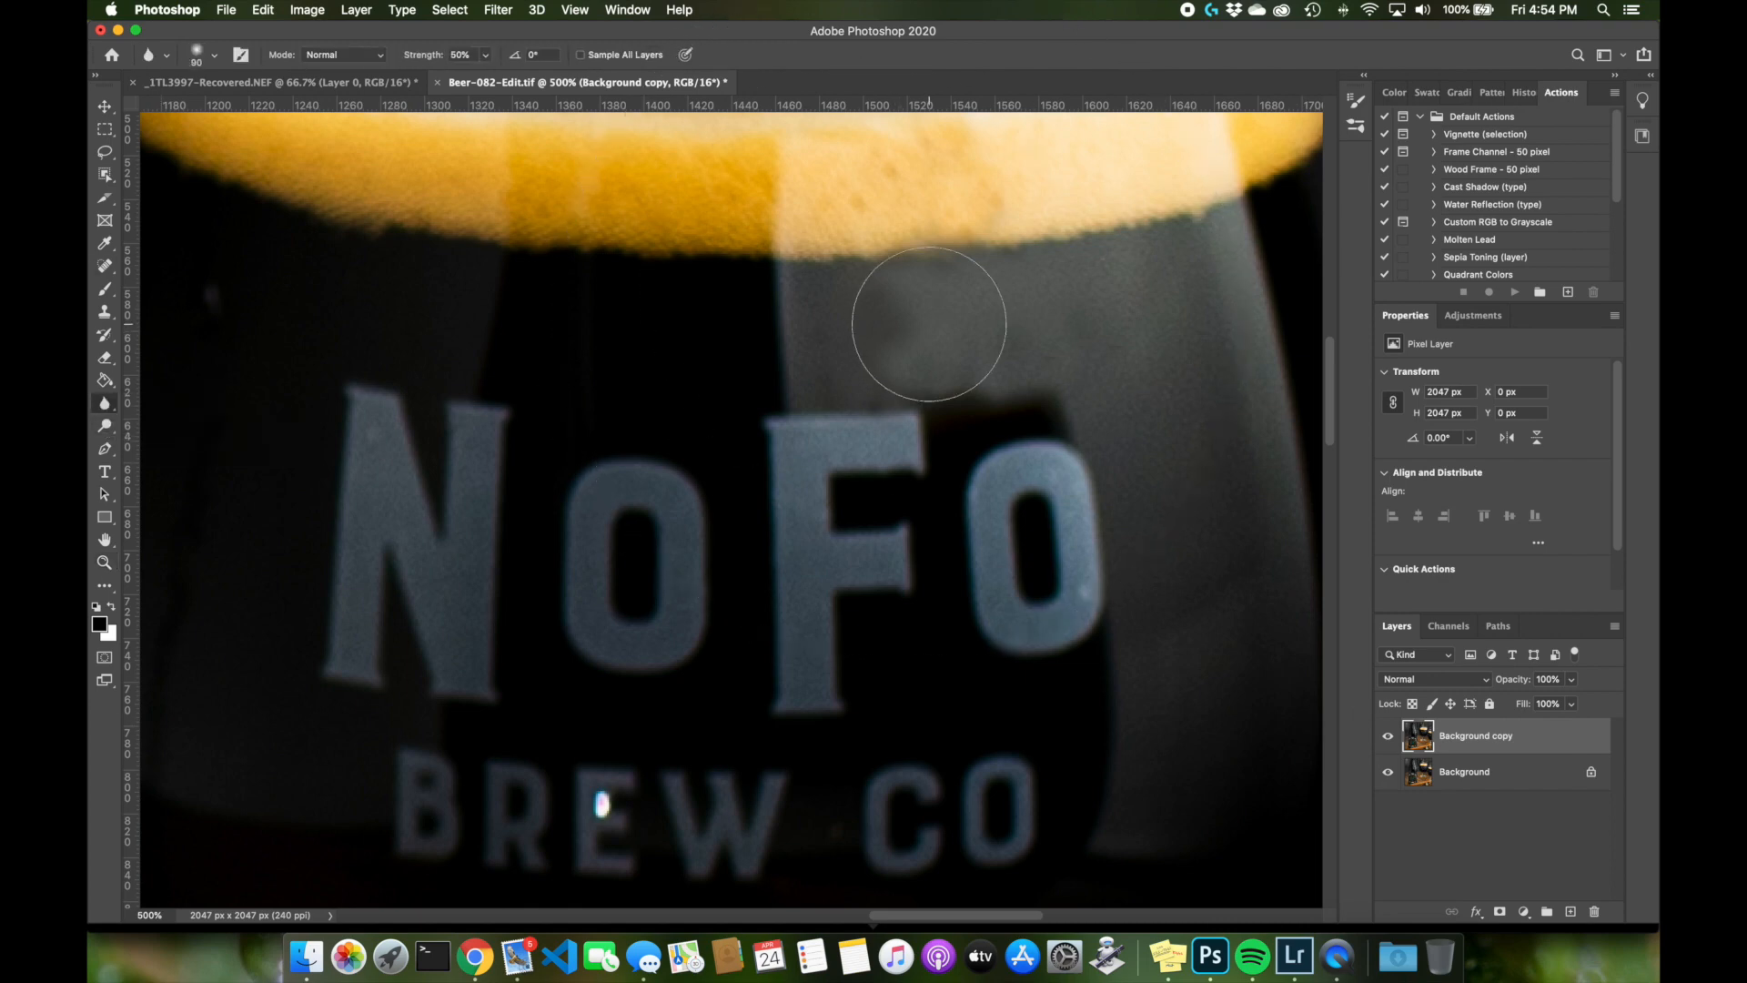
Heal the leftover dark smudges in the grey reflection below the foam with a smaller Content-Aware Spot Healing Brush
{"action": "left_click", "coordinate": [100, 315]}
{"action": "left_click", "coordinate": [105, 262]}
{"action": "key", "text": "bracketleft"}
{"action": "key", "text": "bracketleft"}
{"action": "key", "text": "bracketleft"}
{"action": "key", "text": "bracketleft"}
{"action": "key", "text": "bracketleft"}
{"action": "key", "text": "bracketleft"}
{"action": "key", "text": "bracketleft"}
{"action": "left_click", "coordinate": [900, 326]}
{"action": "left_click", "coordinate": [1020, 347]}
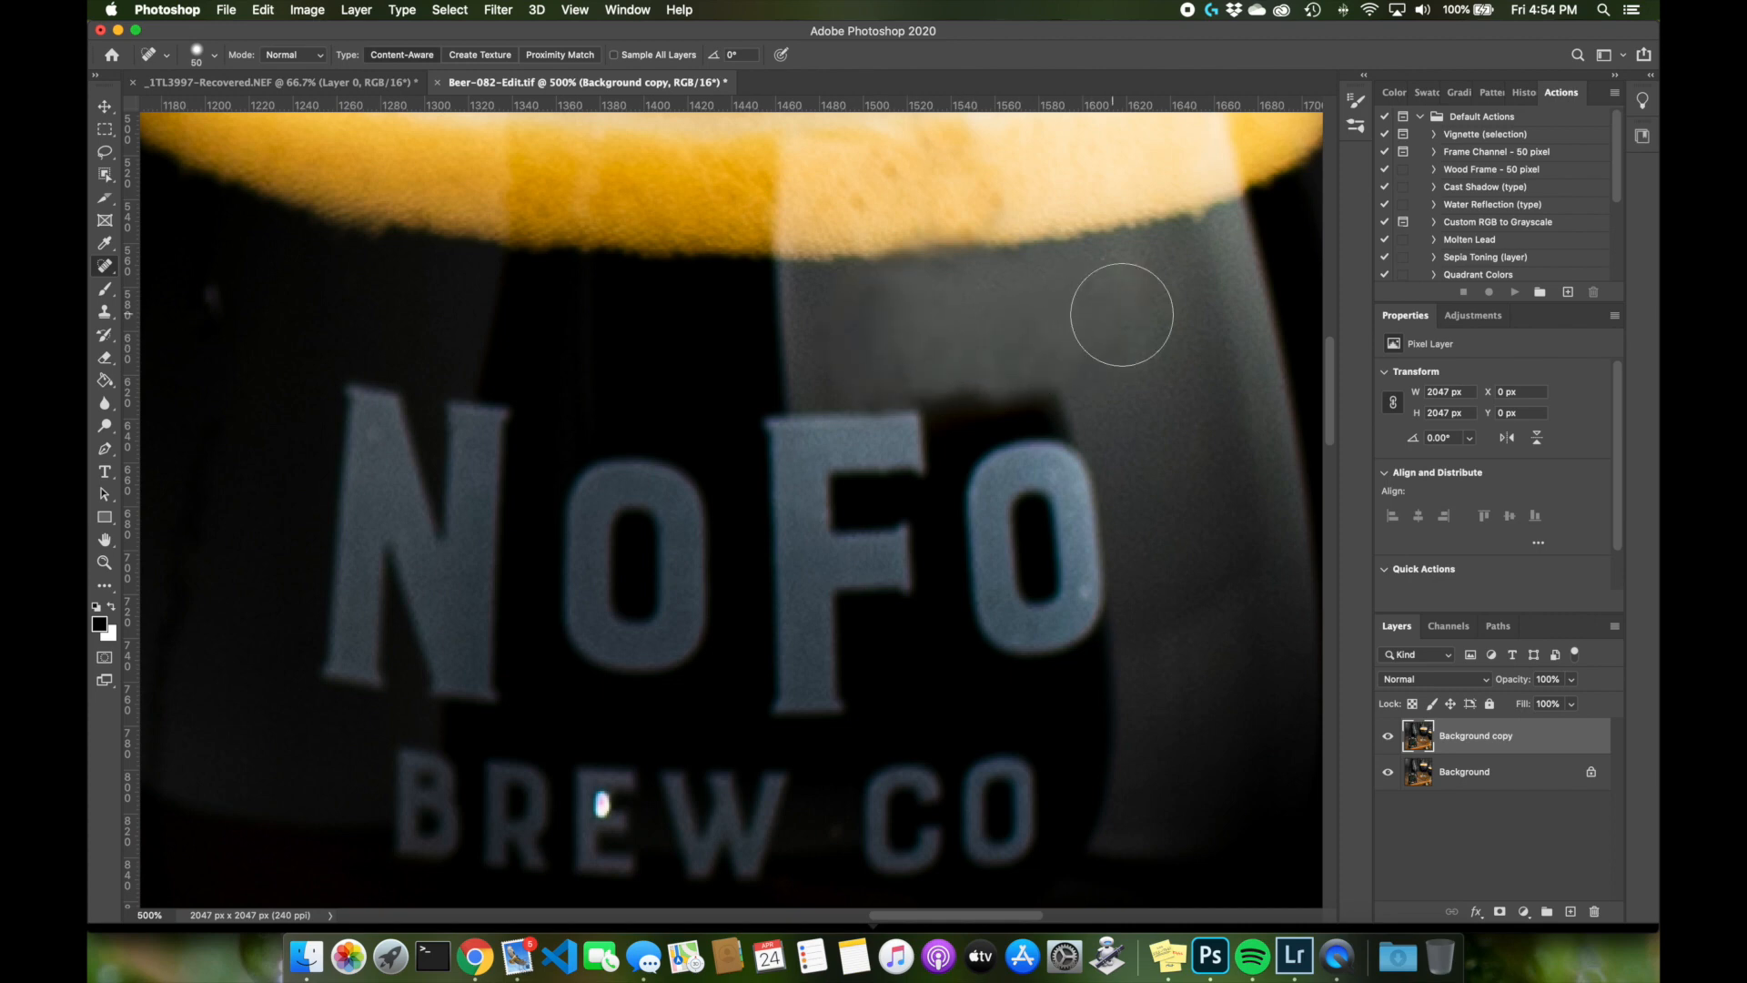
Clone away the bright white speck on the letter E of BREW on the centre glass with a small Clone Stamp brush
{"action": "key", "text": "super+0"}
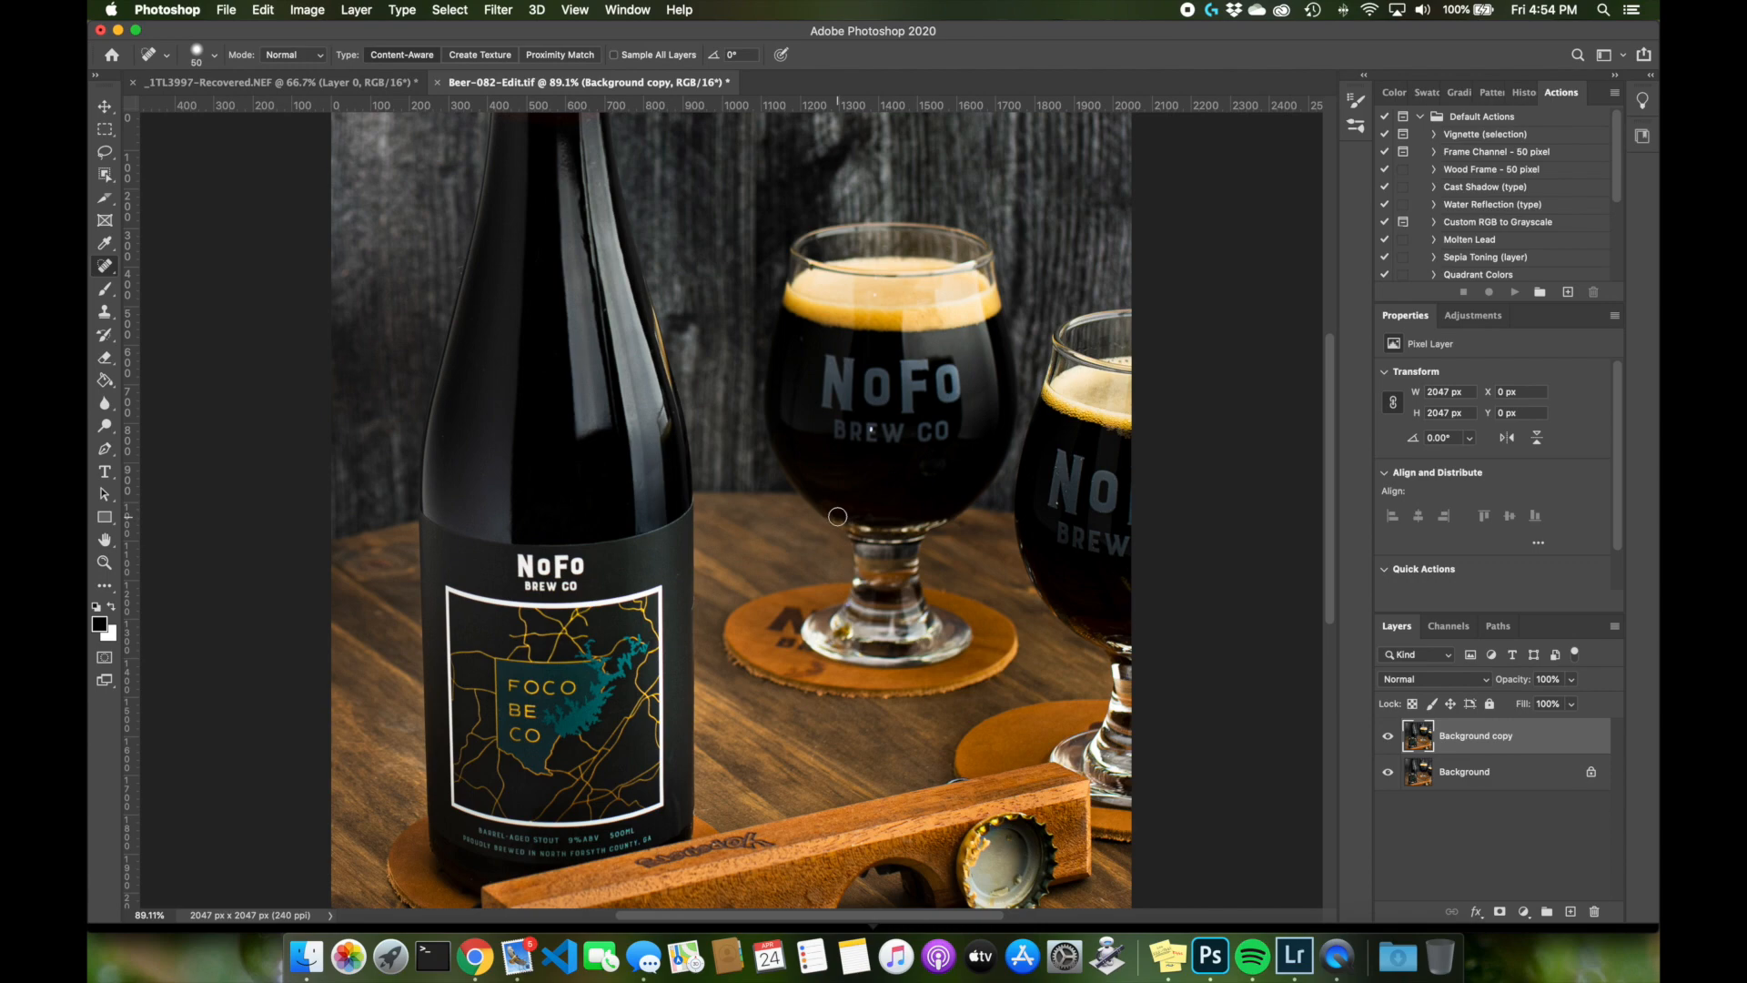
{"action": "key", "text": "z"}
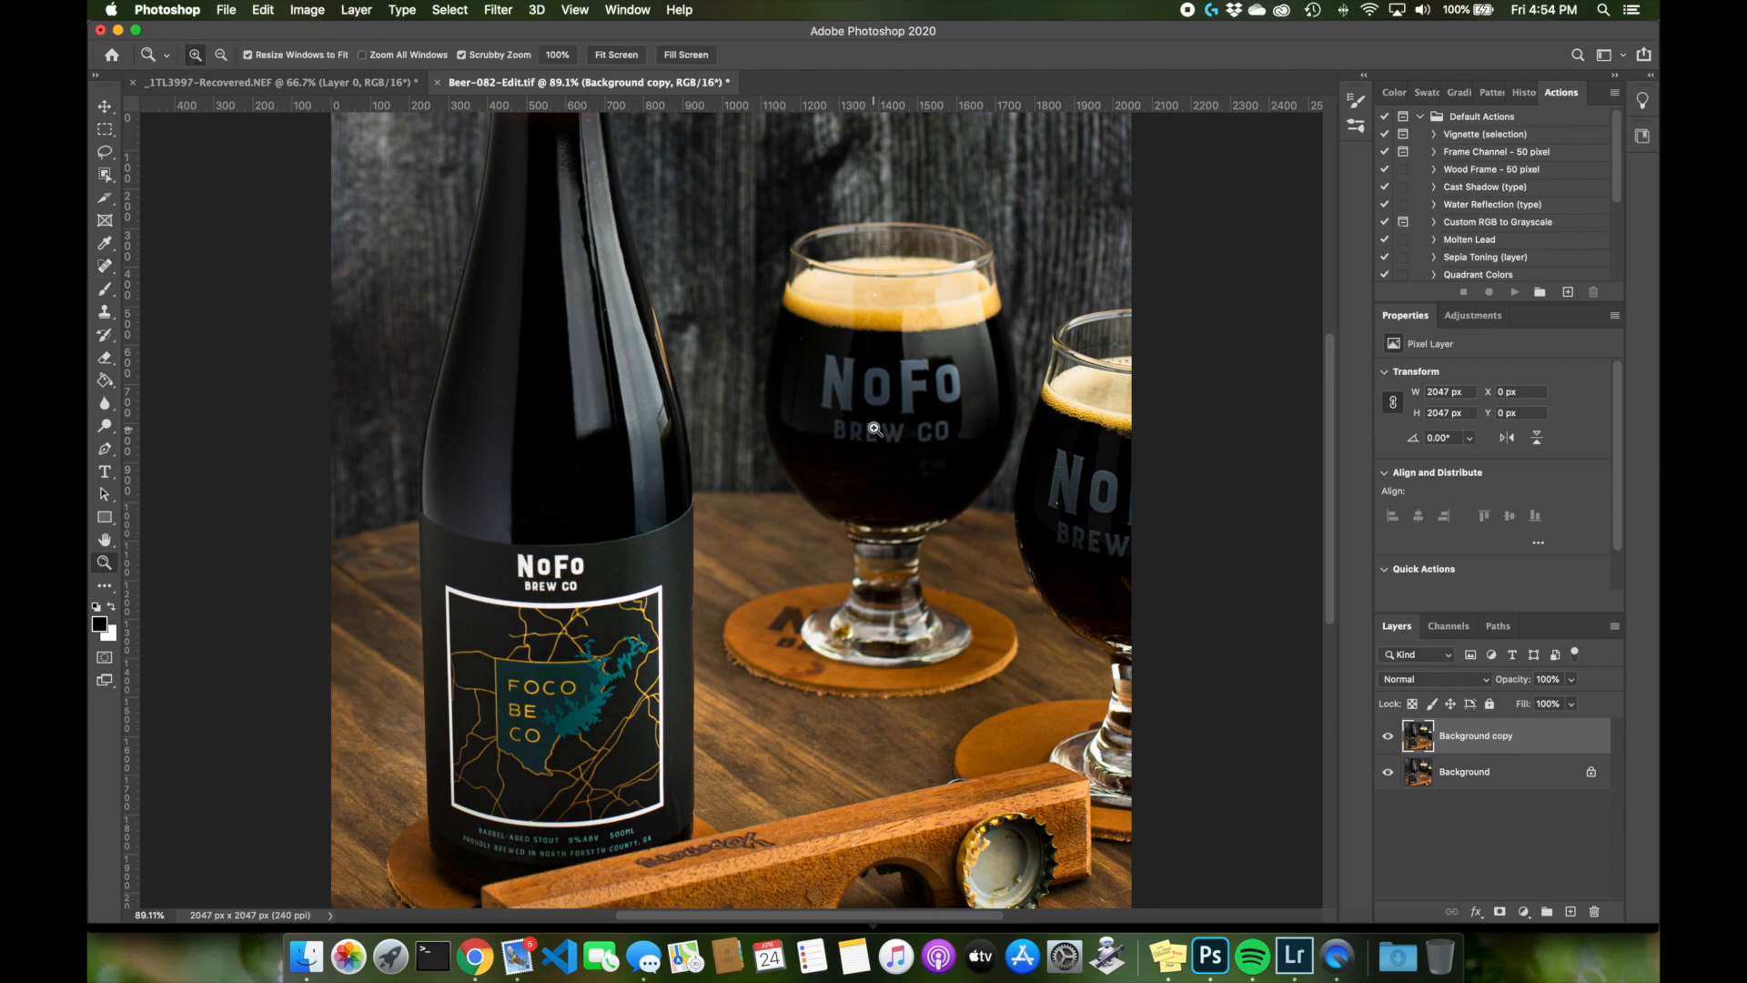
{"action": "left_click", "coordinate": [880, 434]}
{"action": "left_click", "coordinate": [873, 431]}
{"action": "left_click", "coordinate": [851, 424]}
{"action": "left_click", "coordinate": [851, 431]}
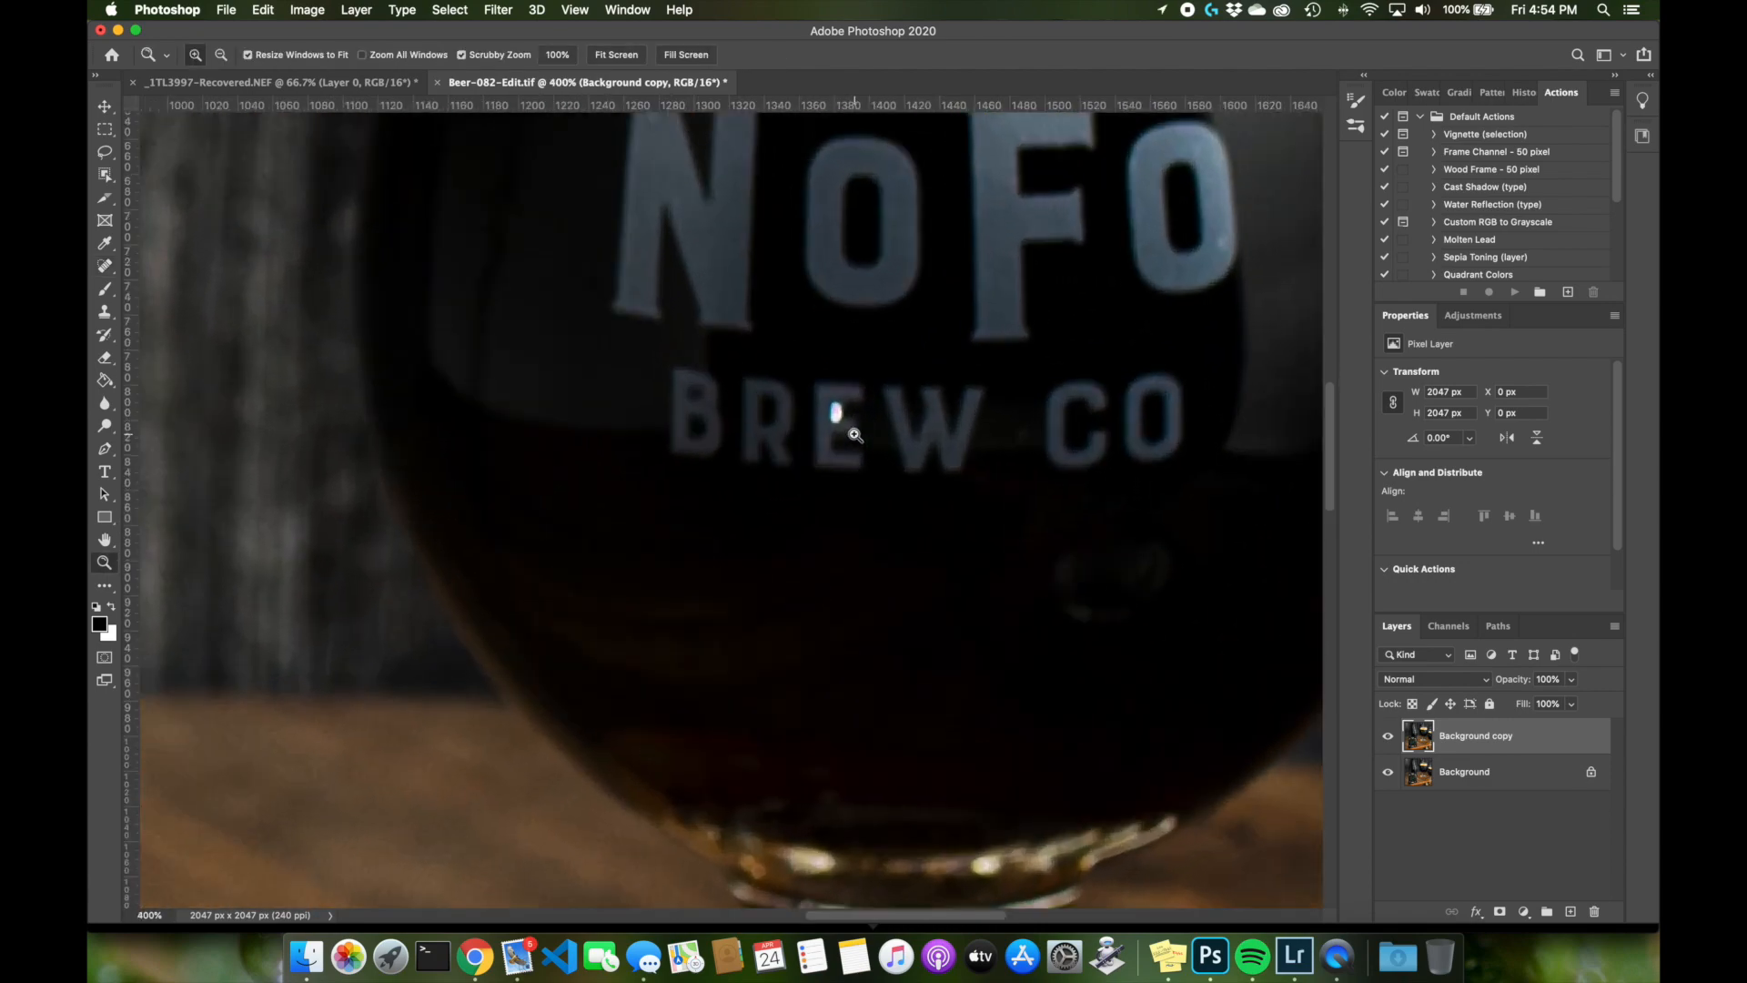
{"action": "left_click", "coordinate": [848, 427]}
{"action": "left_click", "coordinate": [846, 424]}
{"action": "left_click", "coordinate": [846, 423]}
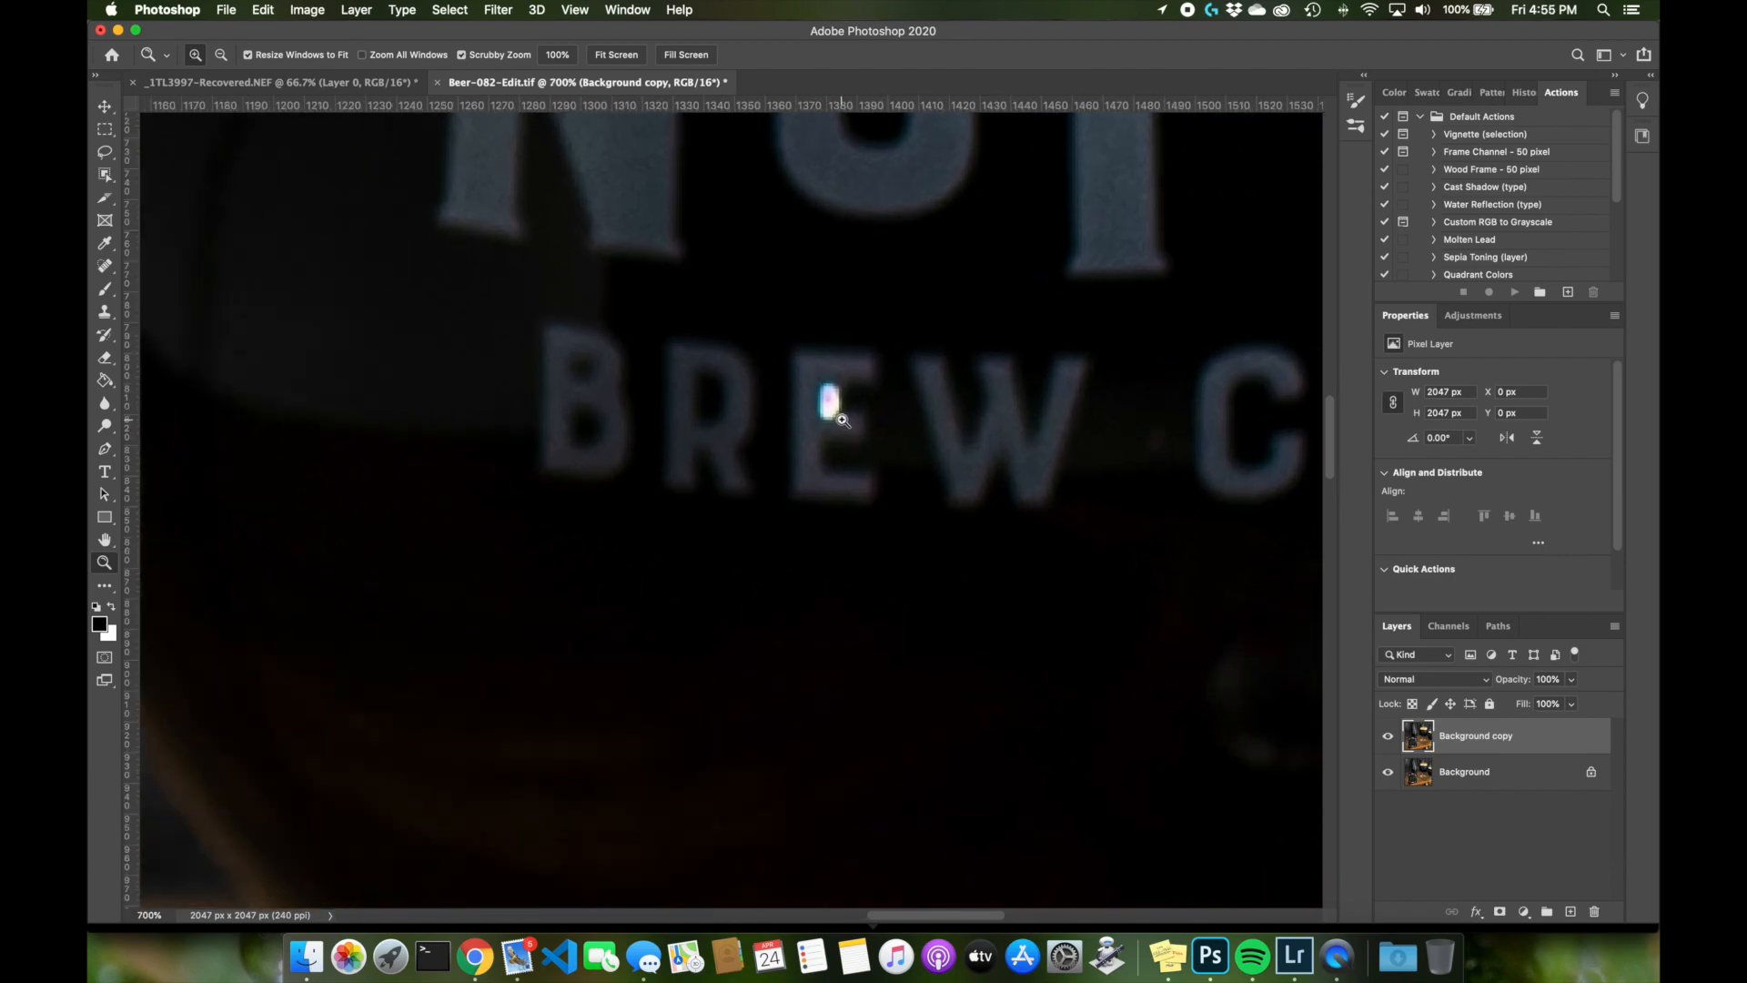
{"action": "left_click", "coordinate": [844, 421]}
{"action": "left_click", "coordinate": [843, 420]}
{"action": "key", "text": "s"}
{"action": "key", "text": "bracketleft"}
{"action": "key", "text": "bracketleft"}
{"action": "key", "text": "bracketleft"}
{"action": "key", "text": "bracketleft"}
{"action": "key", "text": "bracketleft"}
{"action": "key", "text": "bracketleft"}
{"action": "left_click", "coordinate": [866, 380], "text": "alt"}
{"action": "mouse_move", "coordinate": [823, 373]}
{"action": "left_mouse_down"}
{"action": "mouse_move", "coordinate": [865, 386]}
{"action": "mouse_move", "coordinate": [831, 391]}
{"action": "mouse_move", "coordinate": [805, 349]}
{"action": "mouse_move", "coordinate": [824, 350]}
{"action": "mouse_move", "coordinate": [784, 373]}
{"action": "mouse_move", "coordinate": [824, 418]}
{"action": "left_mouse_up"}
{"action": "key", "text": "super+0"}
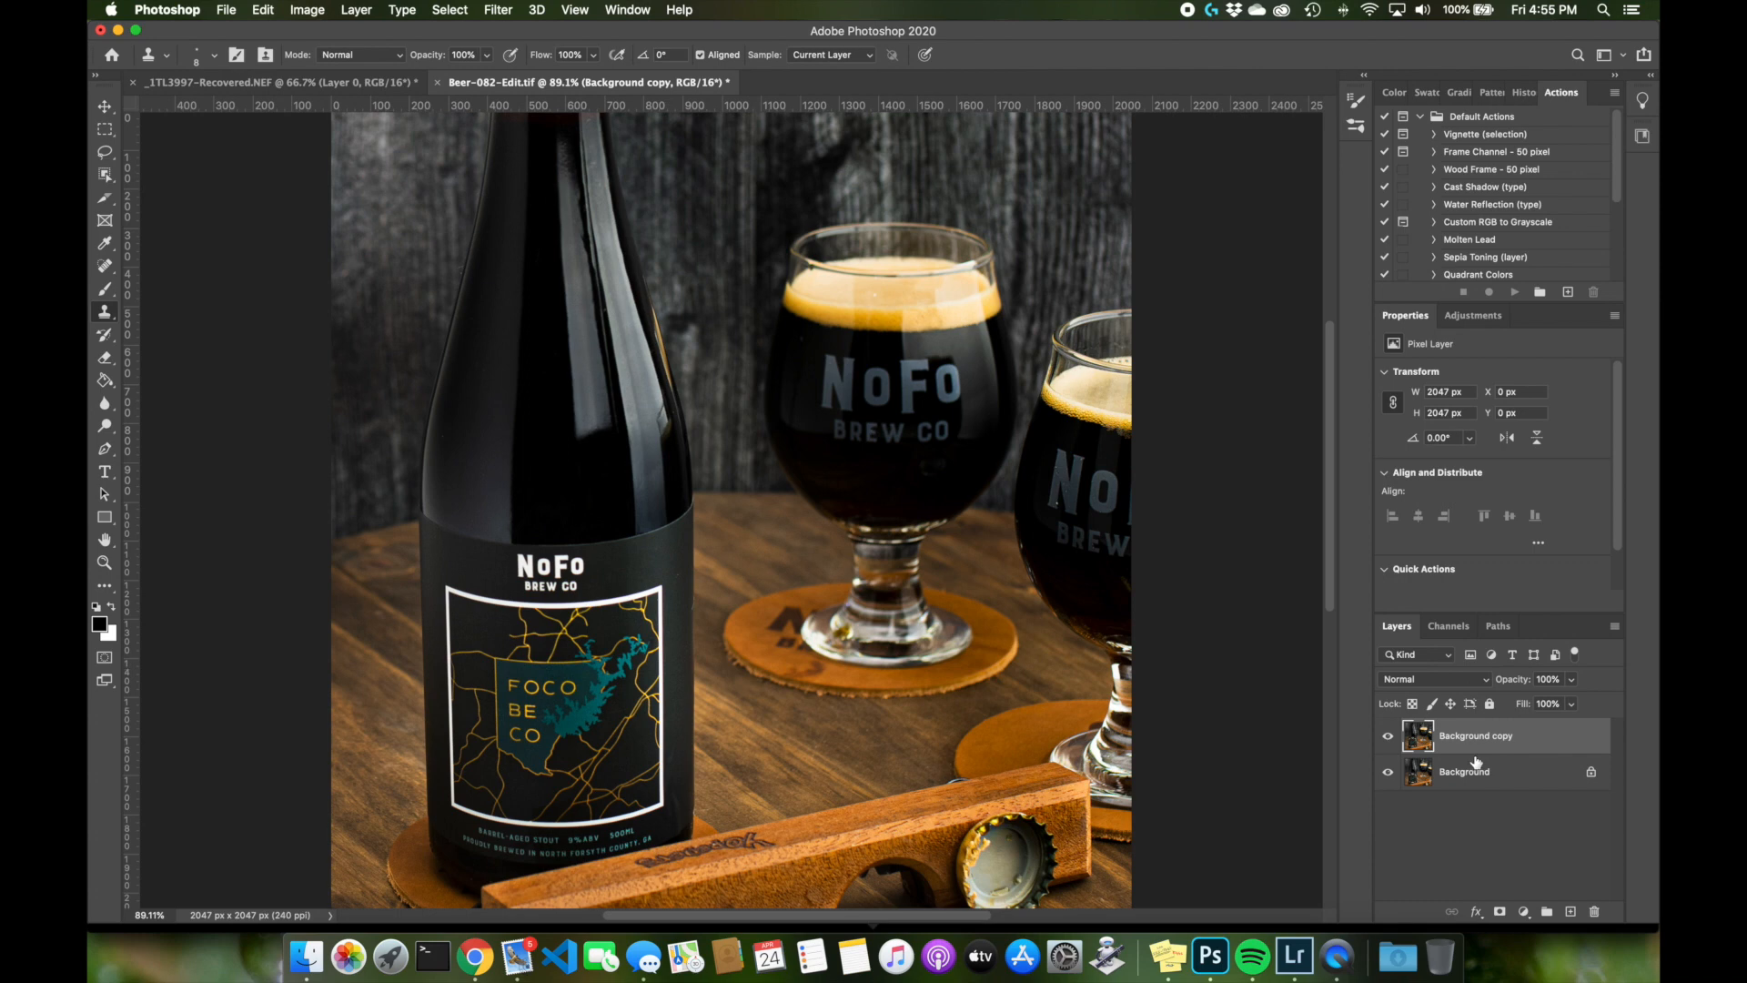
Add a Levels adjustment layer with highlights at 246 and midtones at 0.82, and raise its black point slightly
{"action": "left_click", "coordinate": [1473, 316]}
{"action": "left_click", "coordinate": [1443, 353]}
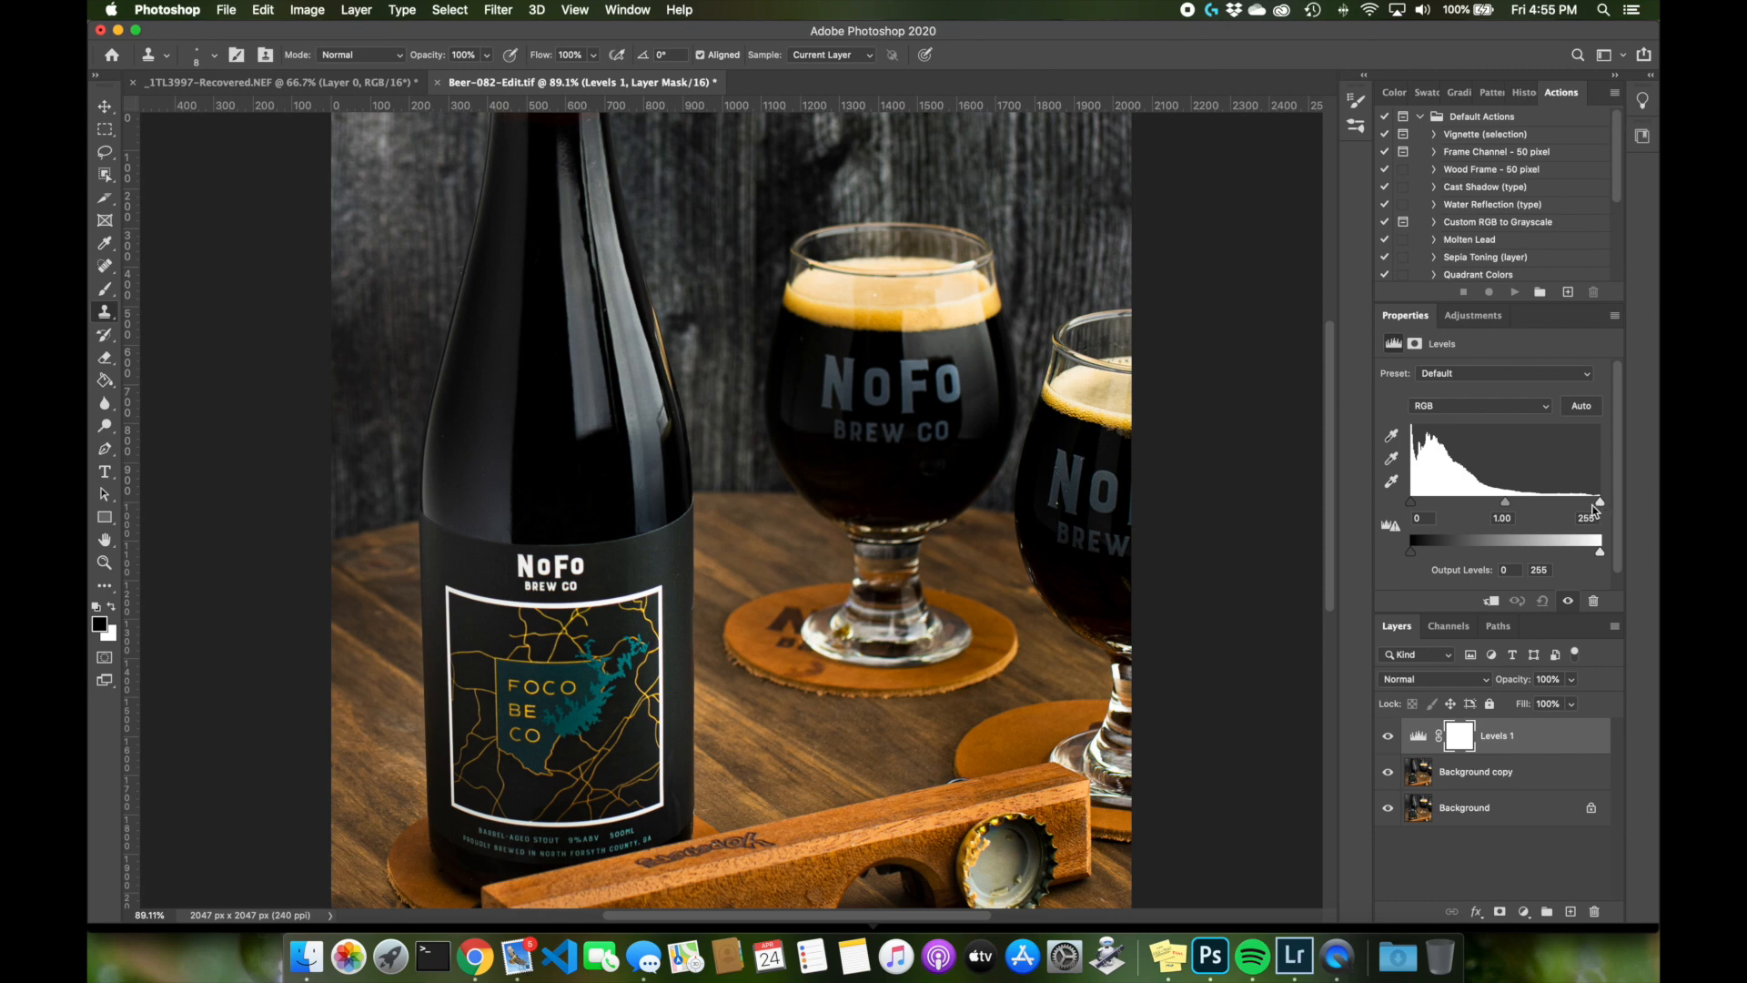
{"action": "left_click_drag", "start_coordinate": [1600, 502], "coordinate": [1514, 505]}
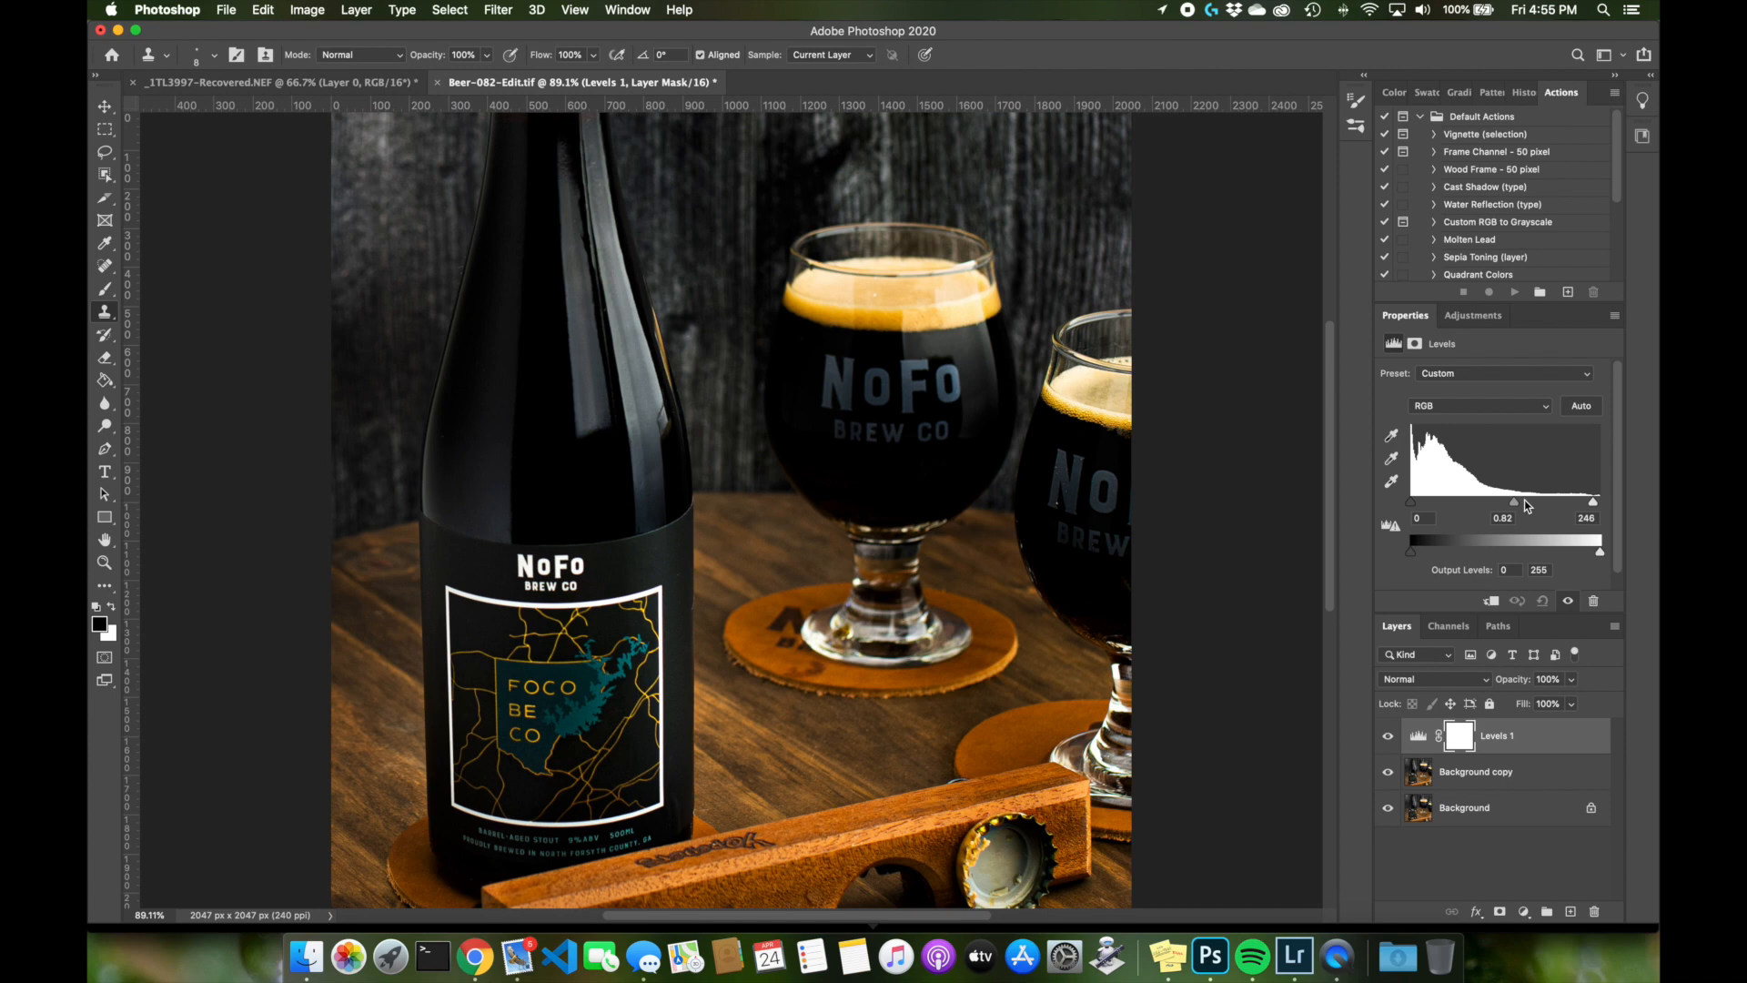
{"action": "left_click_drag", "start_coordinate": [1414, 506], "coordinate": [1417, 505]}
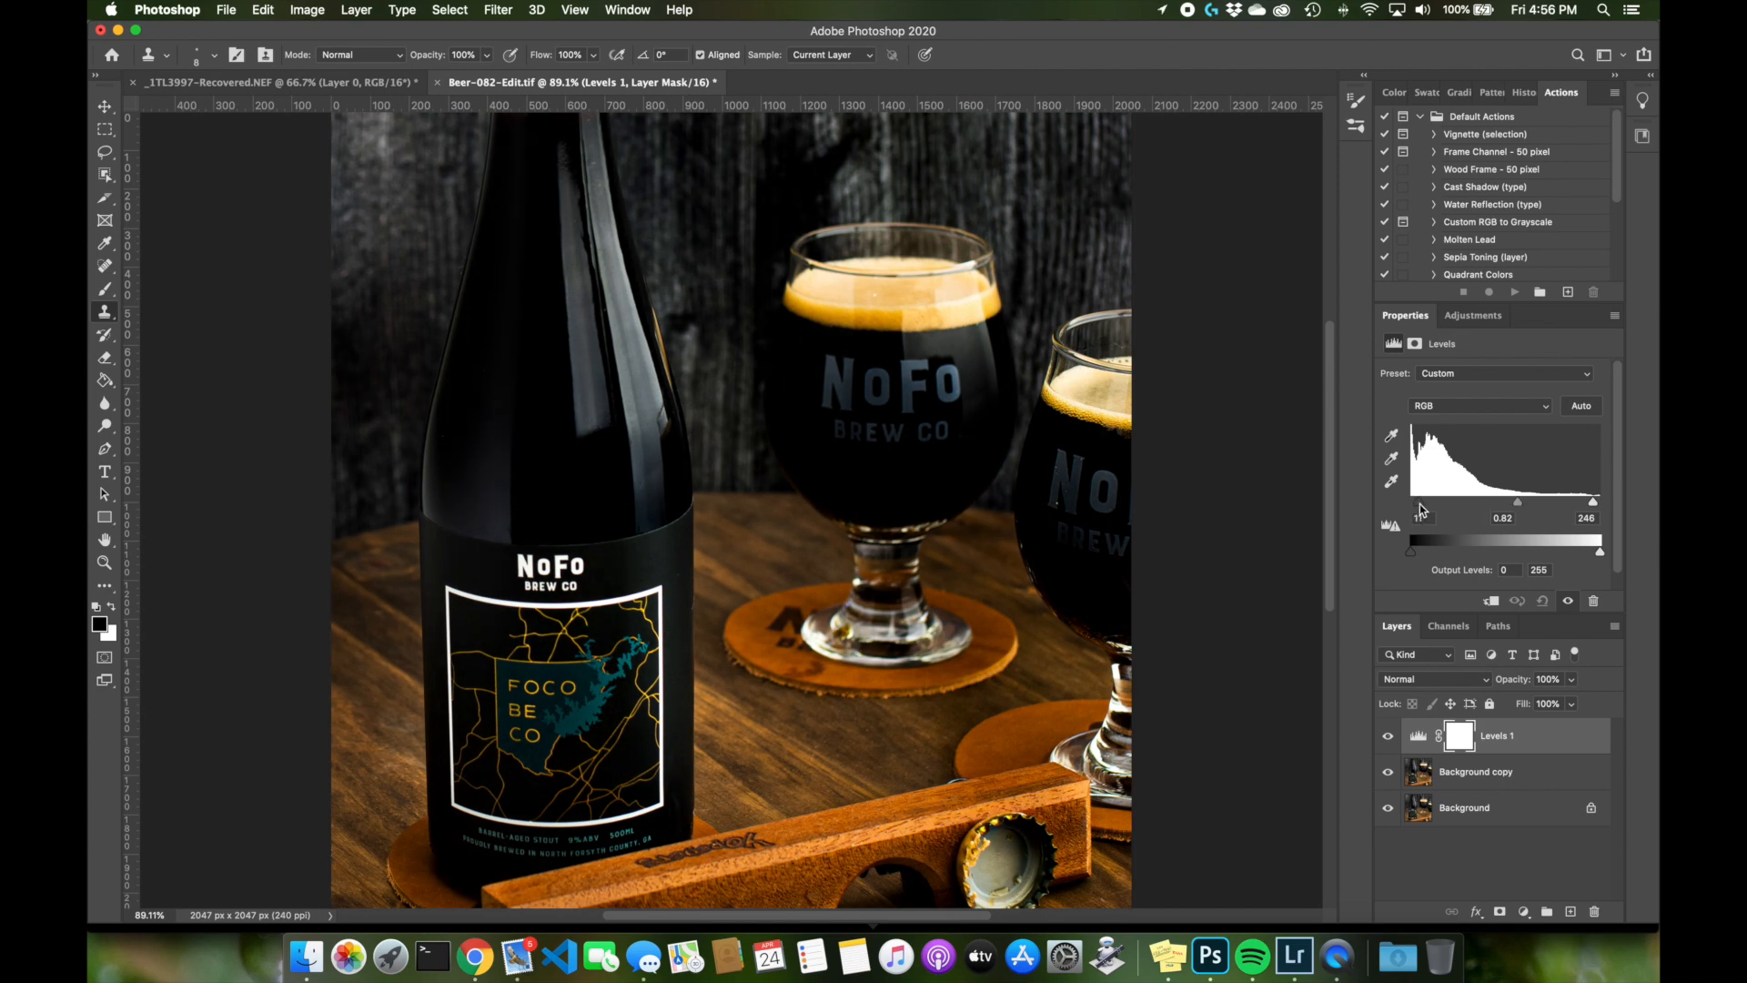
Add a Hue/Saturation adjustment layer, slightly reduce the saturation of the Reds and set the Yellows' saturation to -17
{"action": "left_click", "coordinate": [1476, 318]}
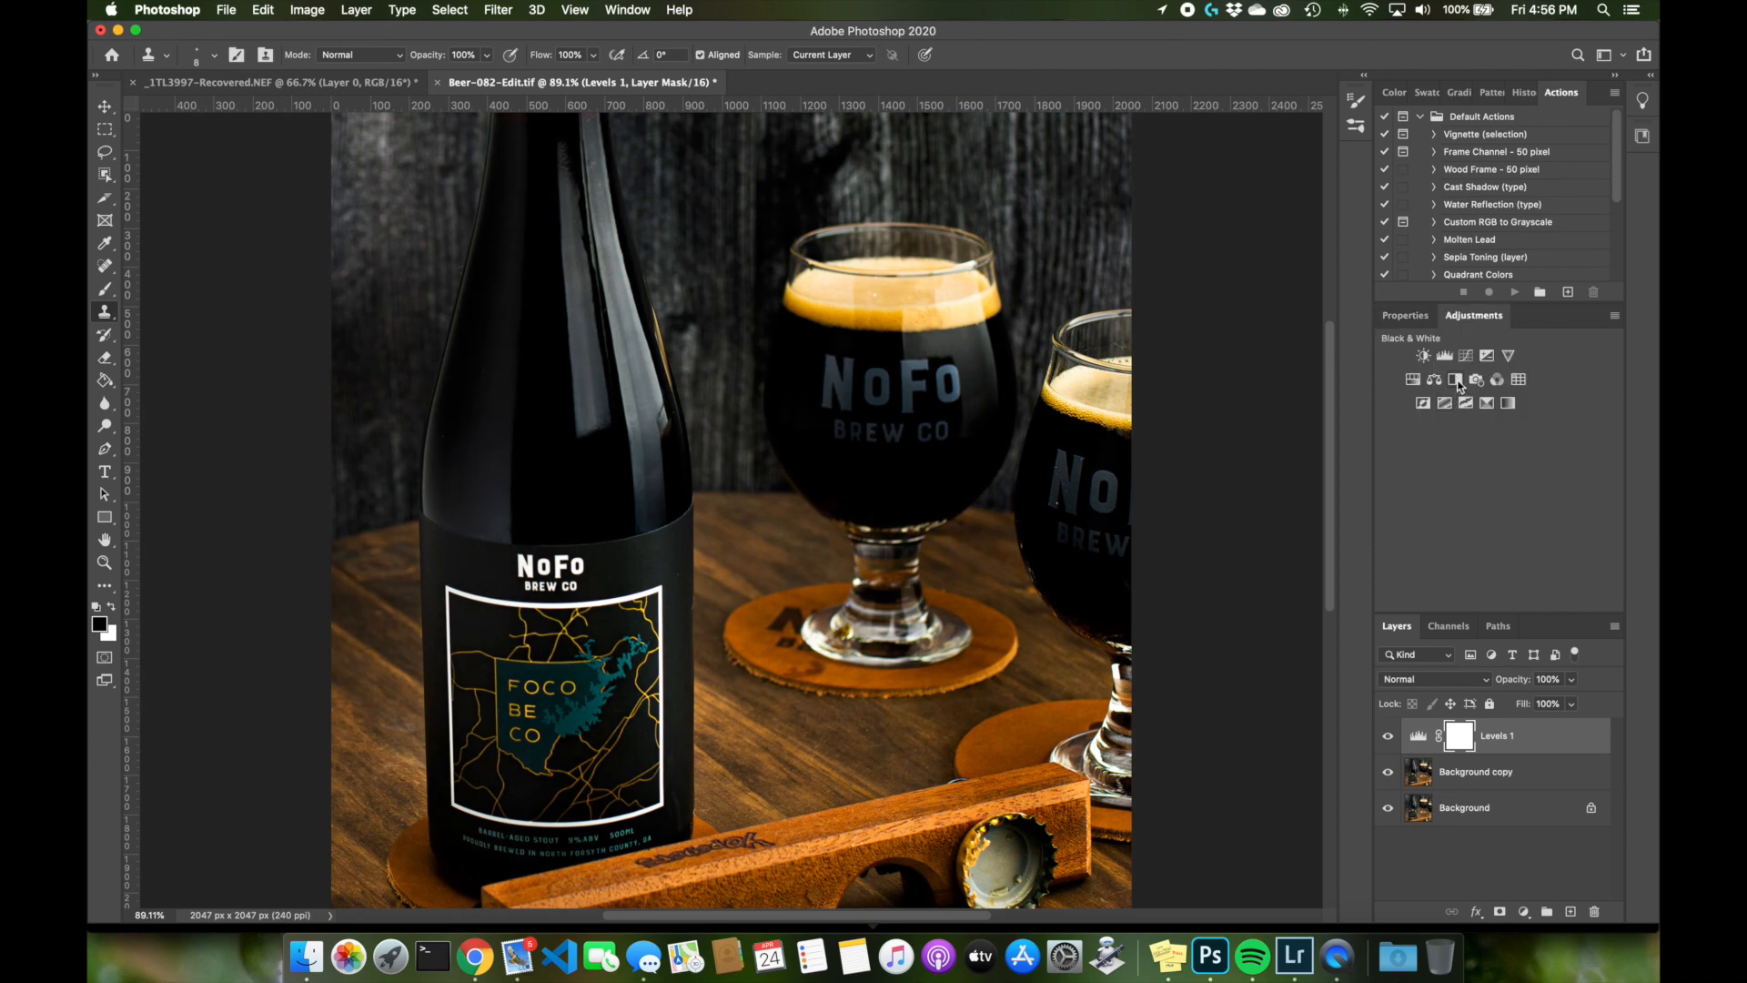
{"action": "left_click", "coordinate": [1413, 380]}
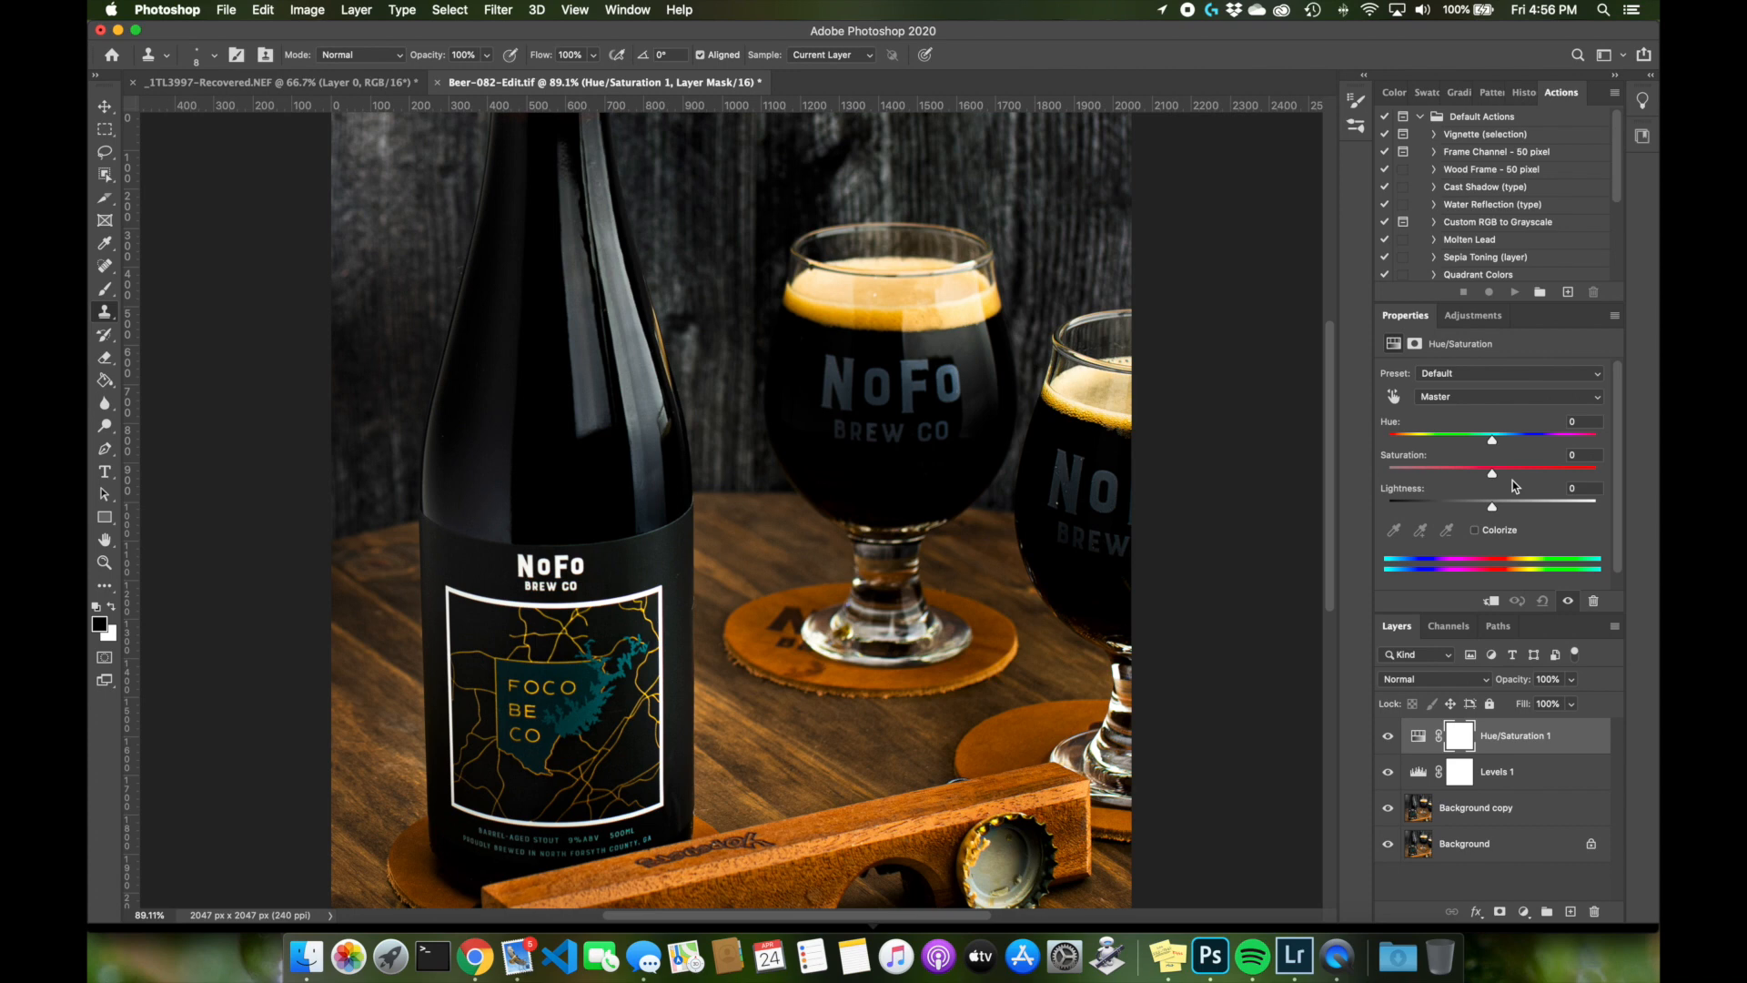
{"action": "left_click", "coordinate": [1495, 400]}
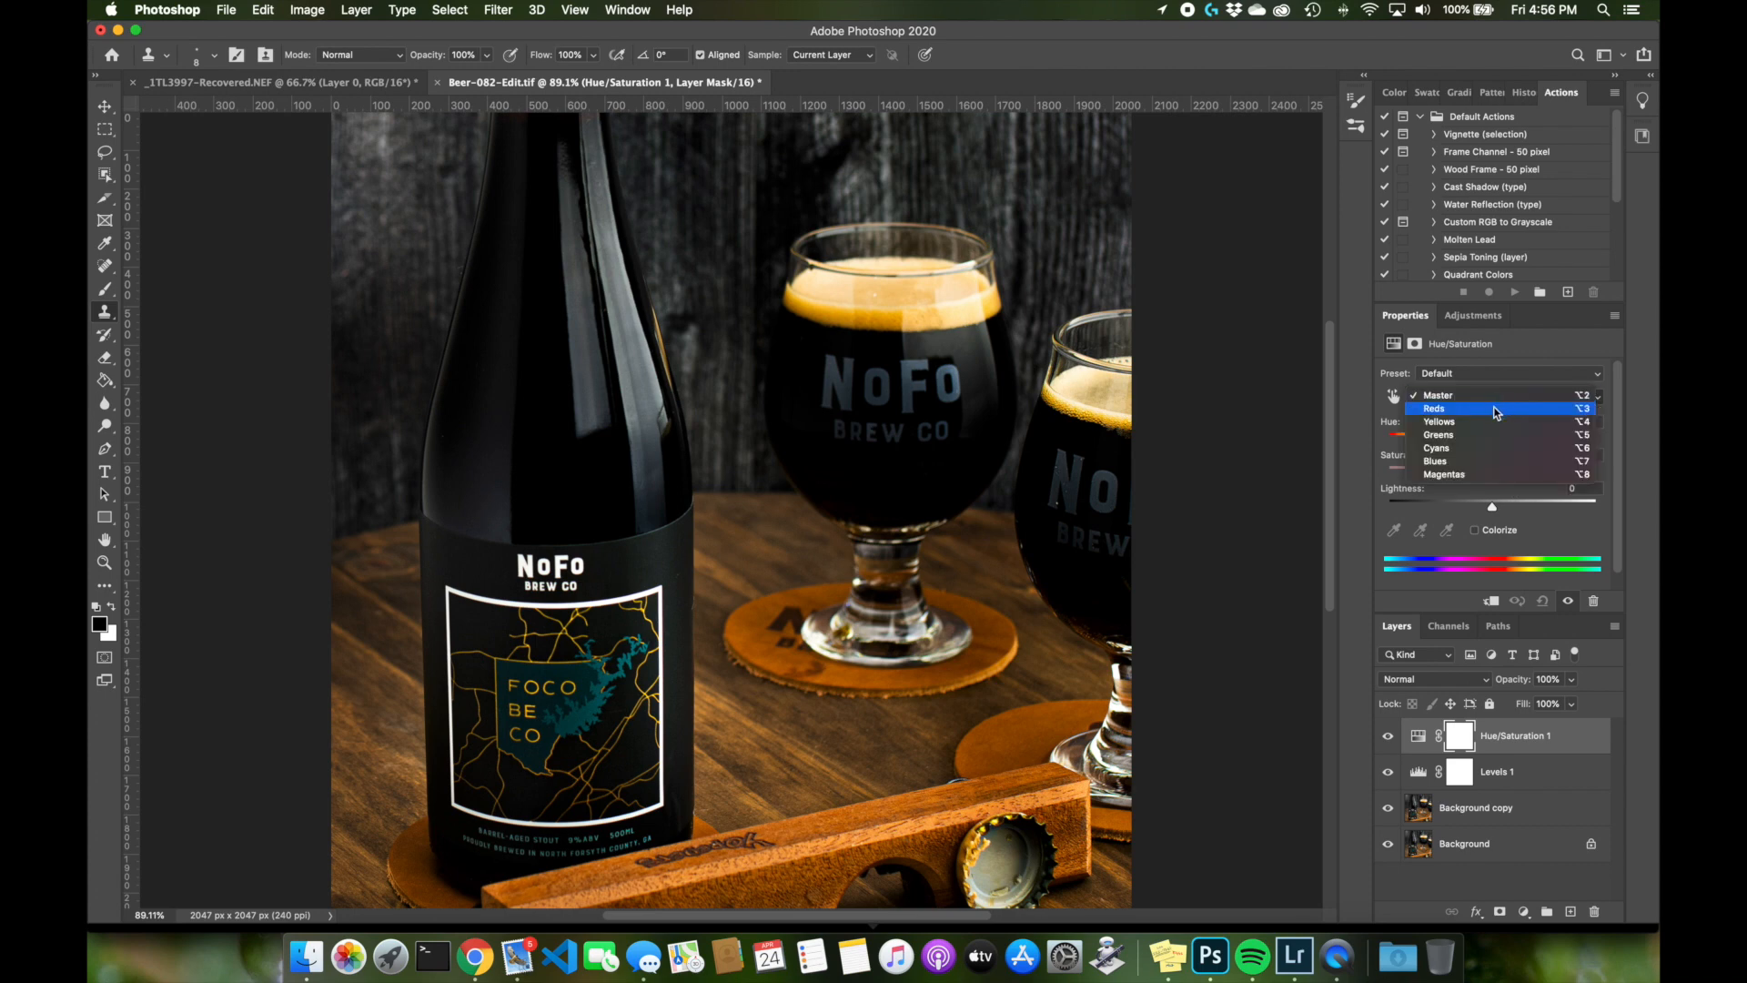
{"action": "left_click", "coordinate": [1497, 410]}
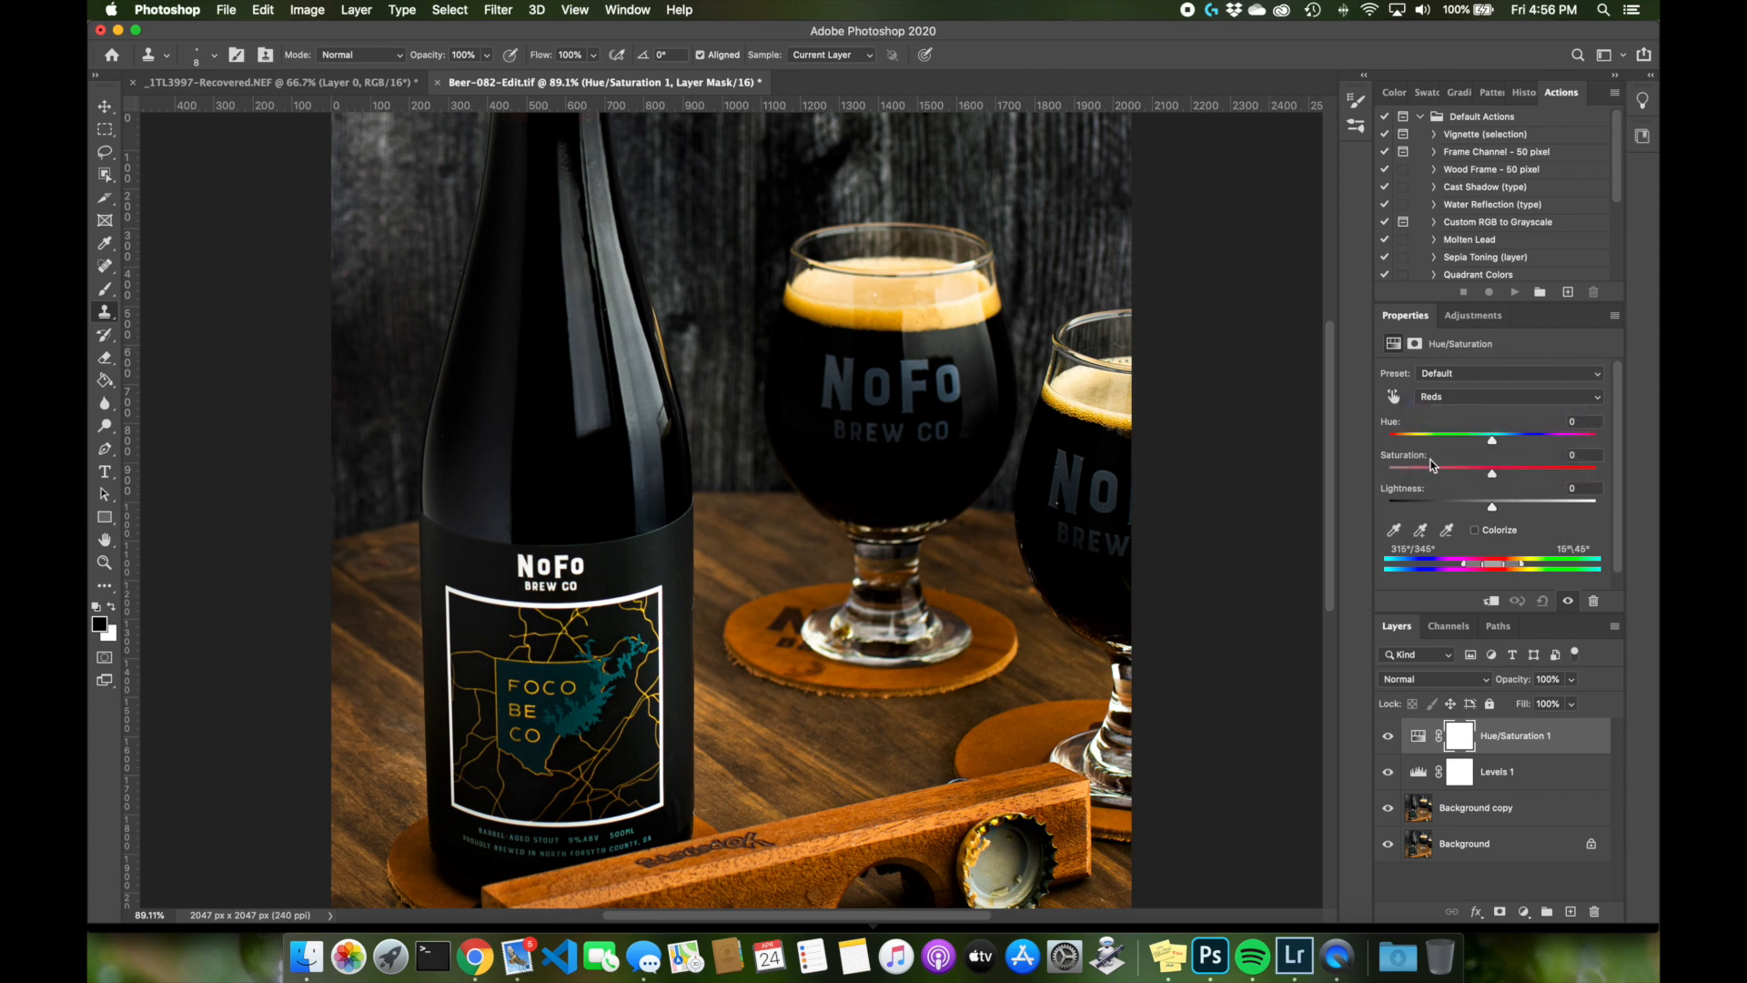
{"action": "mouse_move", "coordinate": [1486, 475]}
{"action": "left_mouse_down"}
{"action": "mouse_move", "coordinate": [1458, 481]}
{"action": "mouse_move", "coordinate": [1472, 477]}
{"action": "left_mouse_up"}
{"action": "left_click", "coordinate": [1489, 397]}
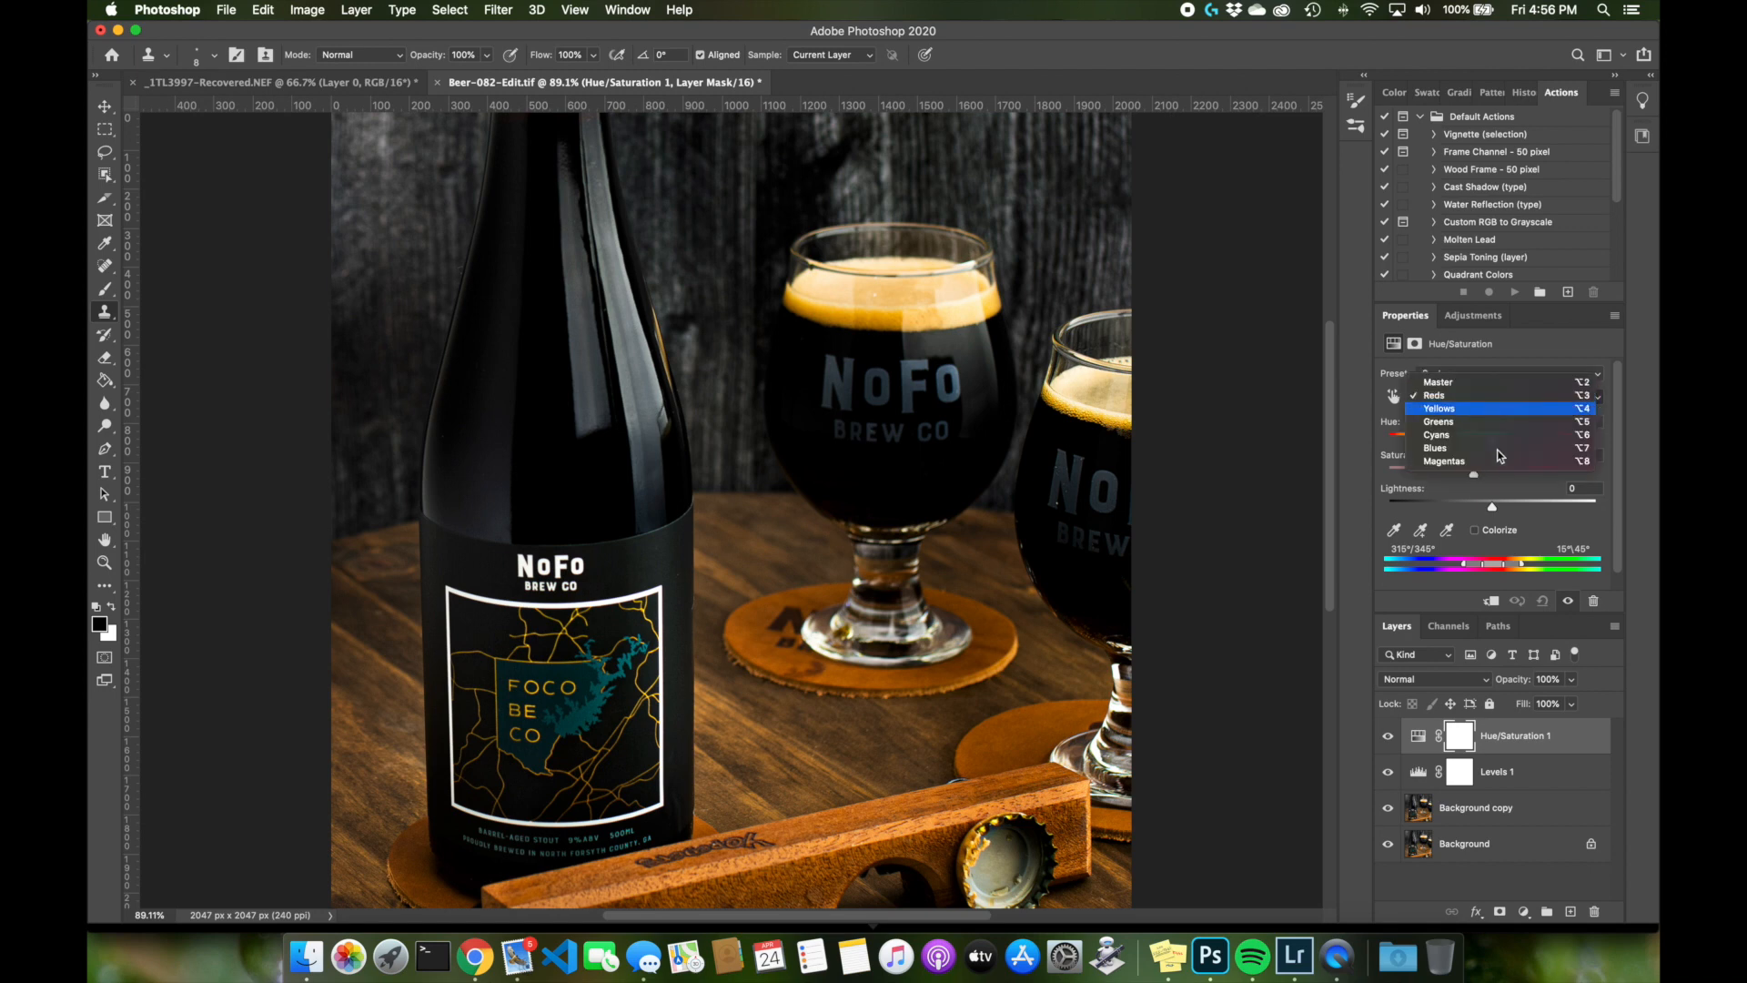
{"action": "left_click", "coordinate": [1492, 409]}
{"action": "mouse_move", "coordinate": [1485, 473]}
{"action": "left_mouse_down"}
{"action": "mouse_move", "coordinate": [1508, 474]}
{"action": "mouse_move", "coordinate": [1475, 475]}
{"action": "left_mouse_up"}
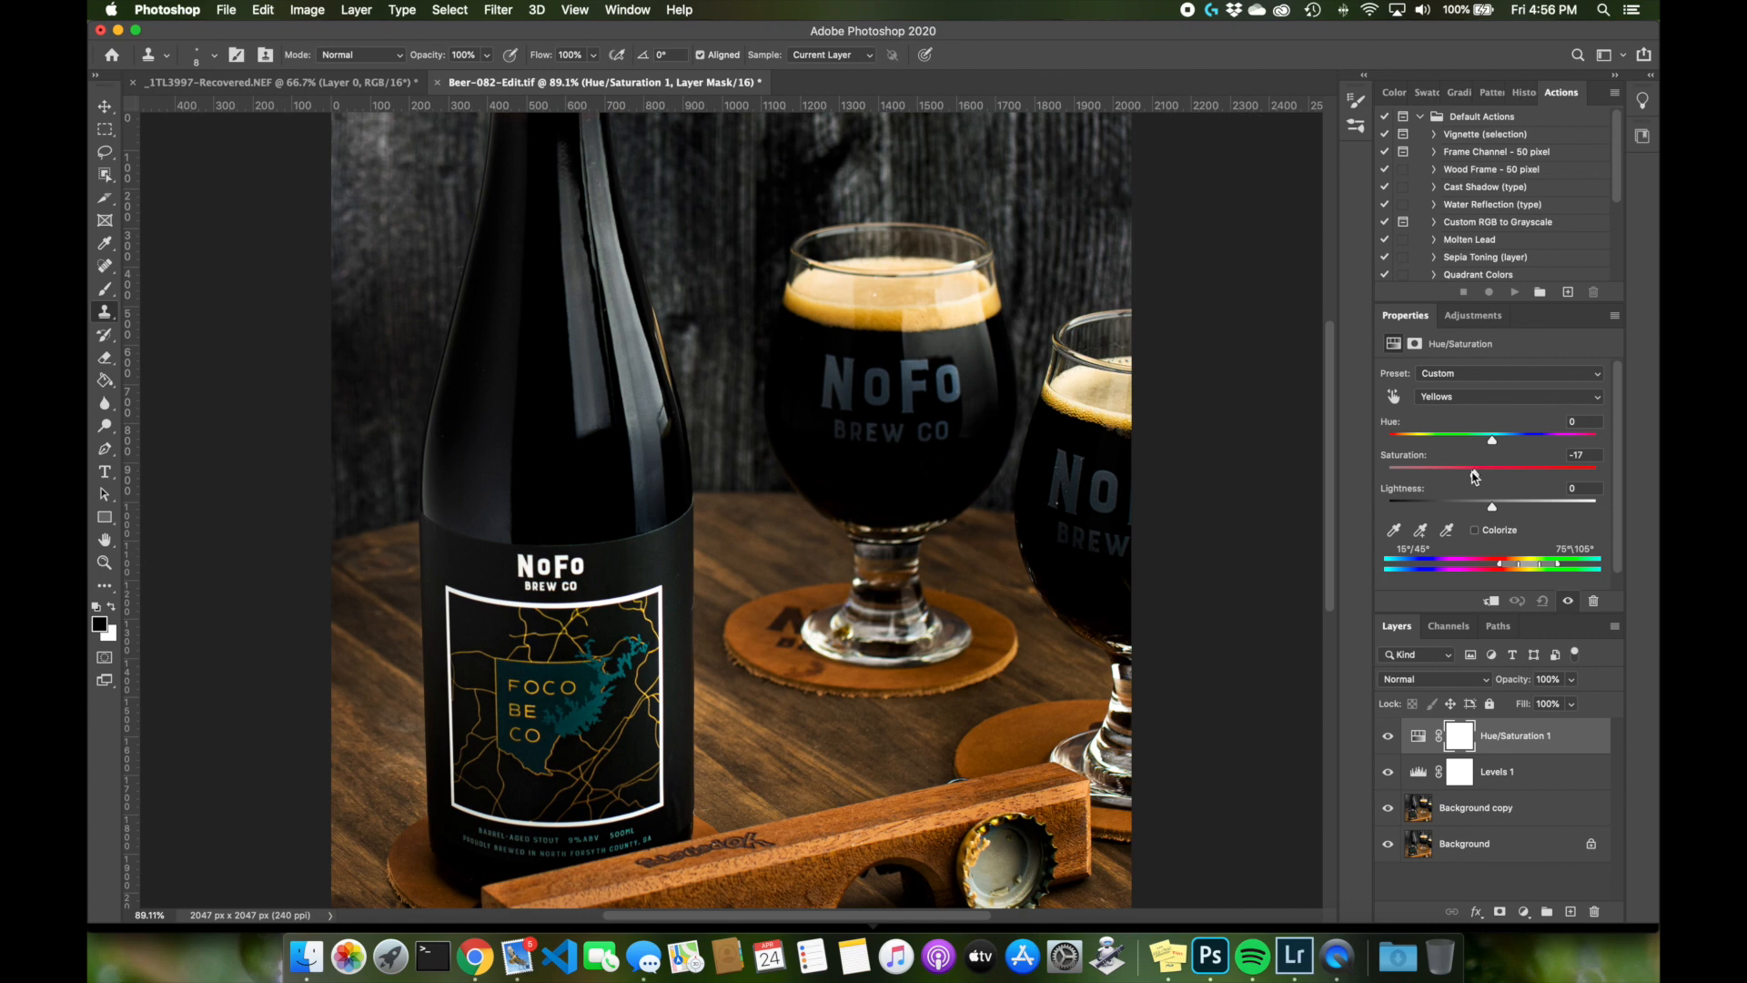
Lower the Master saturation slightly and compare the image with and without the Hue/Saturation layer
{"action": "left_click", "coordinate": [1487, 402]}
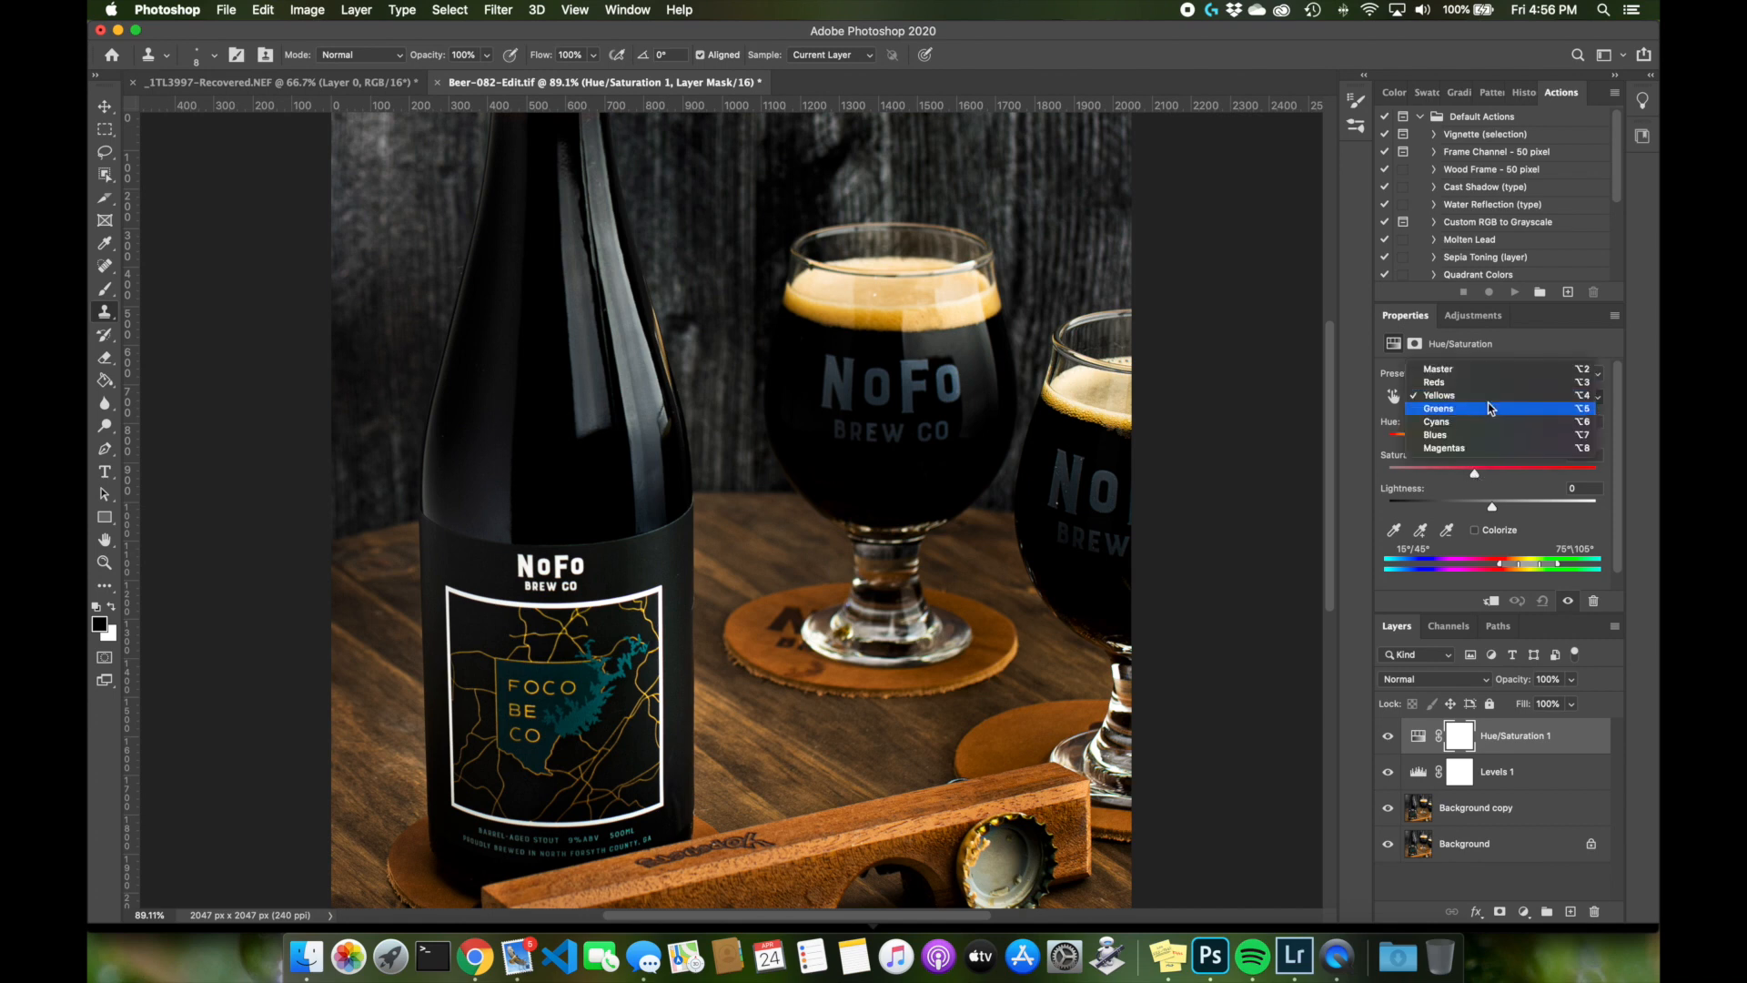
{"action": "left_click", "coordinate": [1485, 366]}
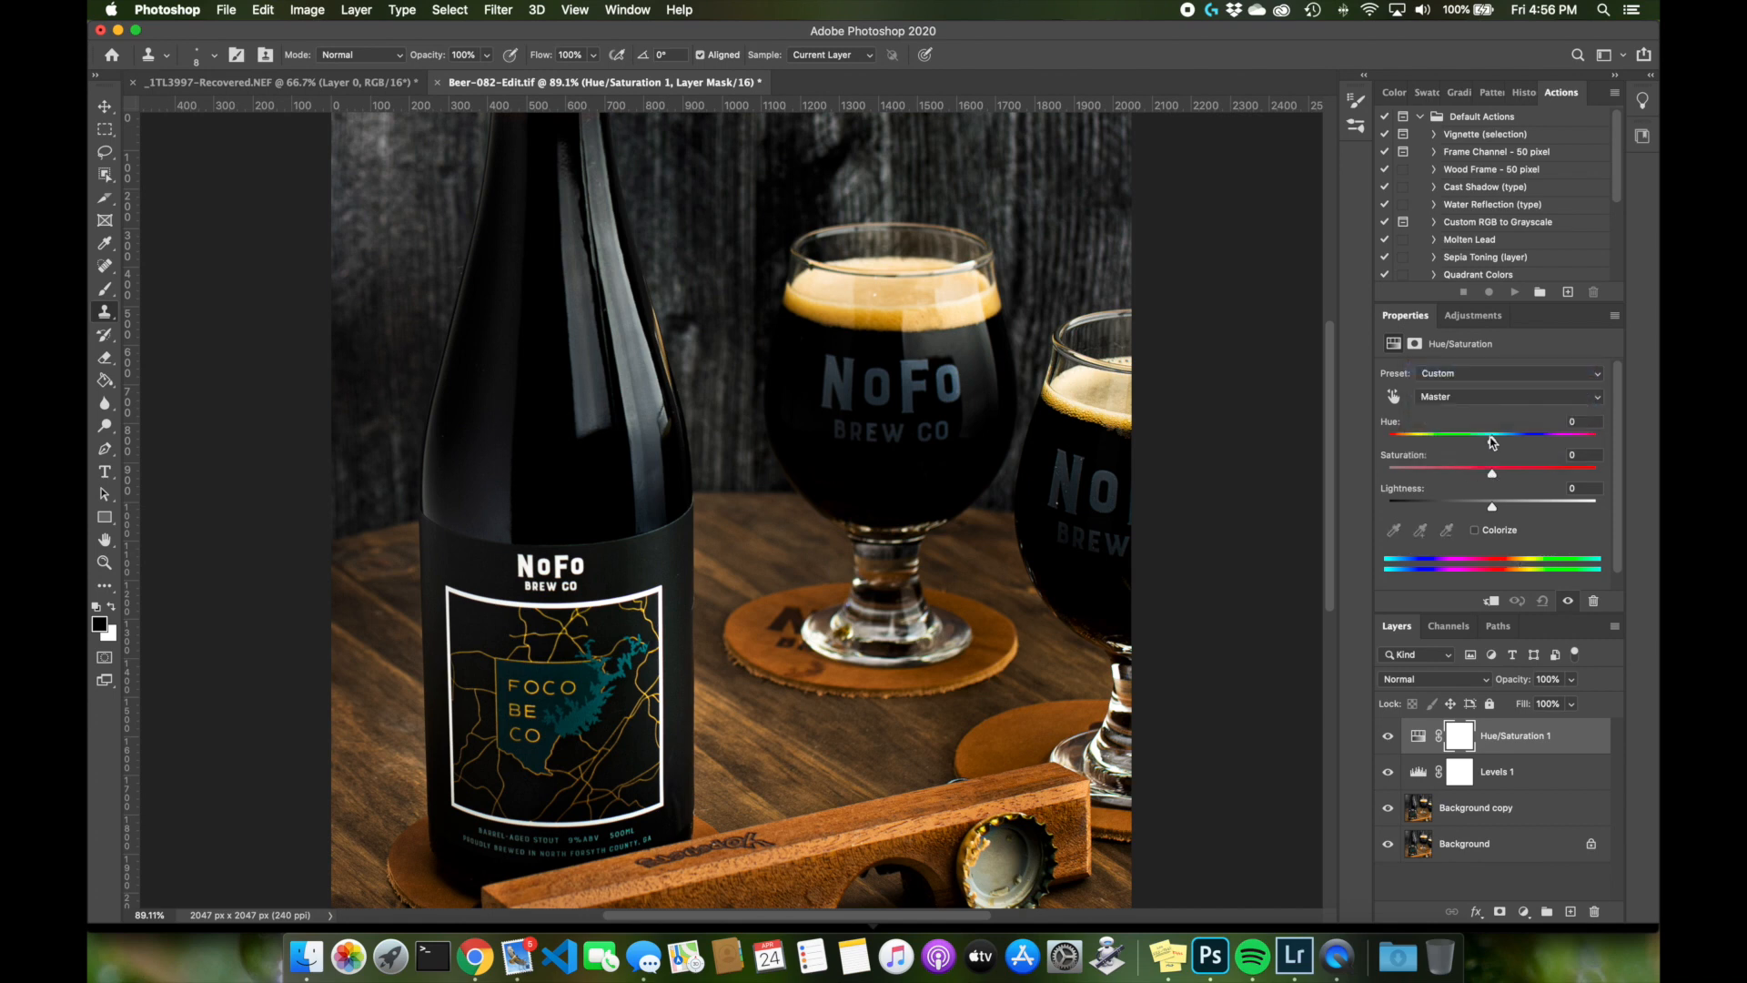
{"action": "left_click_drag", "start_coordinate": [1491, 473], "coordinate": [1487, 472]}
{"action": "left_click", "coordinate": [1463, 319]}
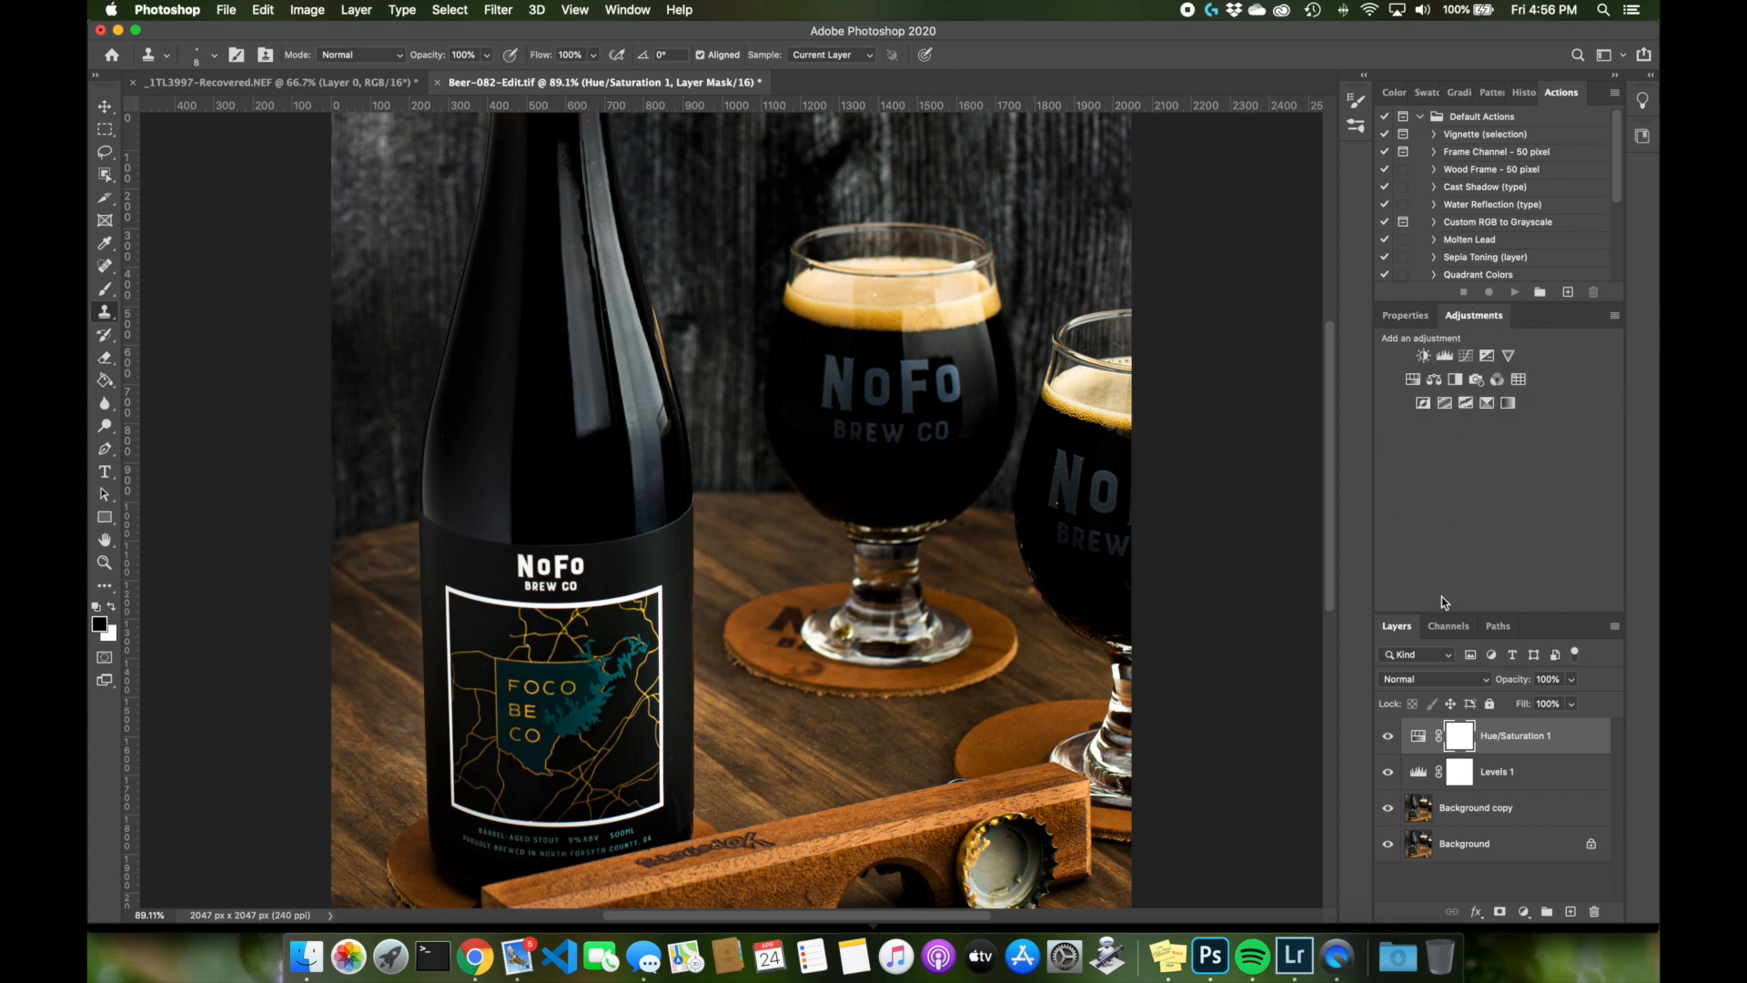
{"action": "left_click", "coordinate": [1390, 737]}
{"action": "left_click", "coordinate": [1390, 739]}
{"action": "left_click", "coordinate": [1389, 739]}
{"action": "left_click", "coordinate": [1390, 739]}
Add a Black & White adjustment layer and set its blend mode to Luminosity
{"action": "left_click", "coordinate": [1460, 381]}
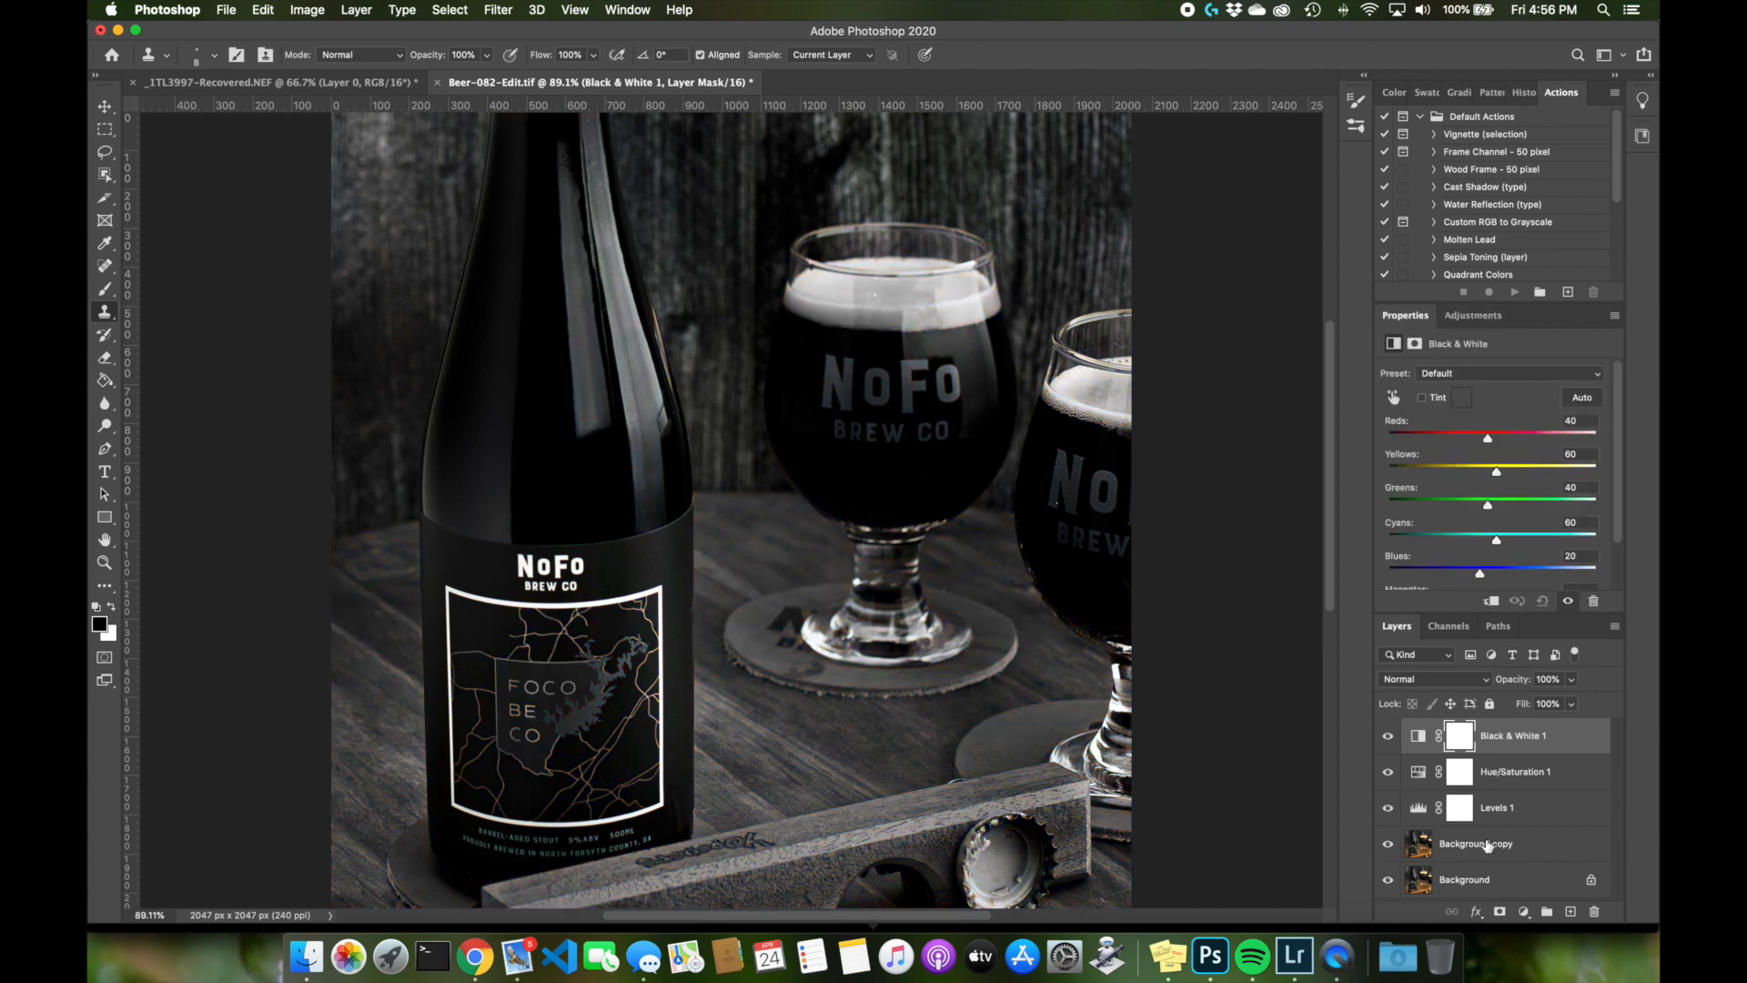
{"action": "left_click", "coordinate": [1455, 678]}
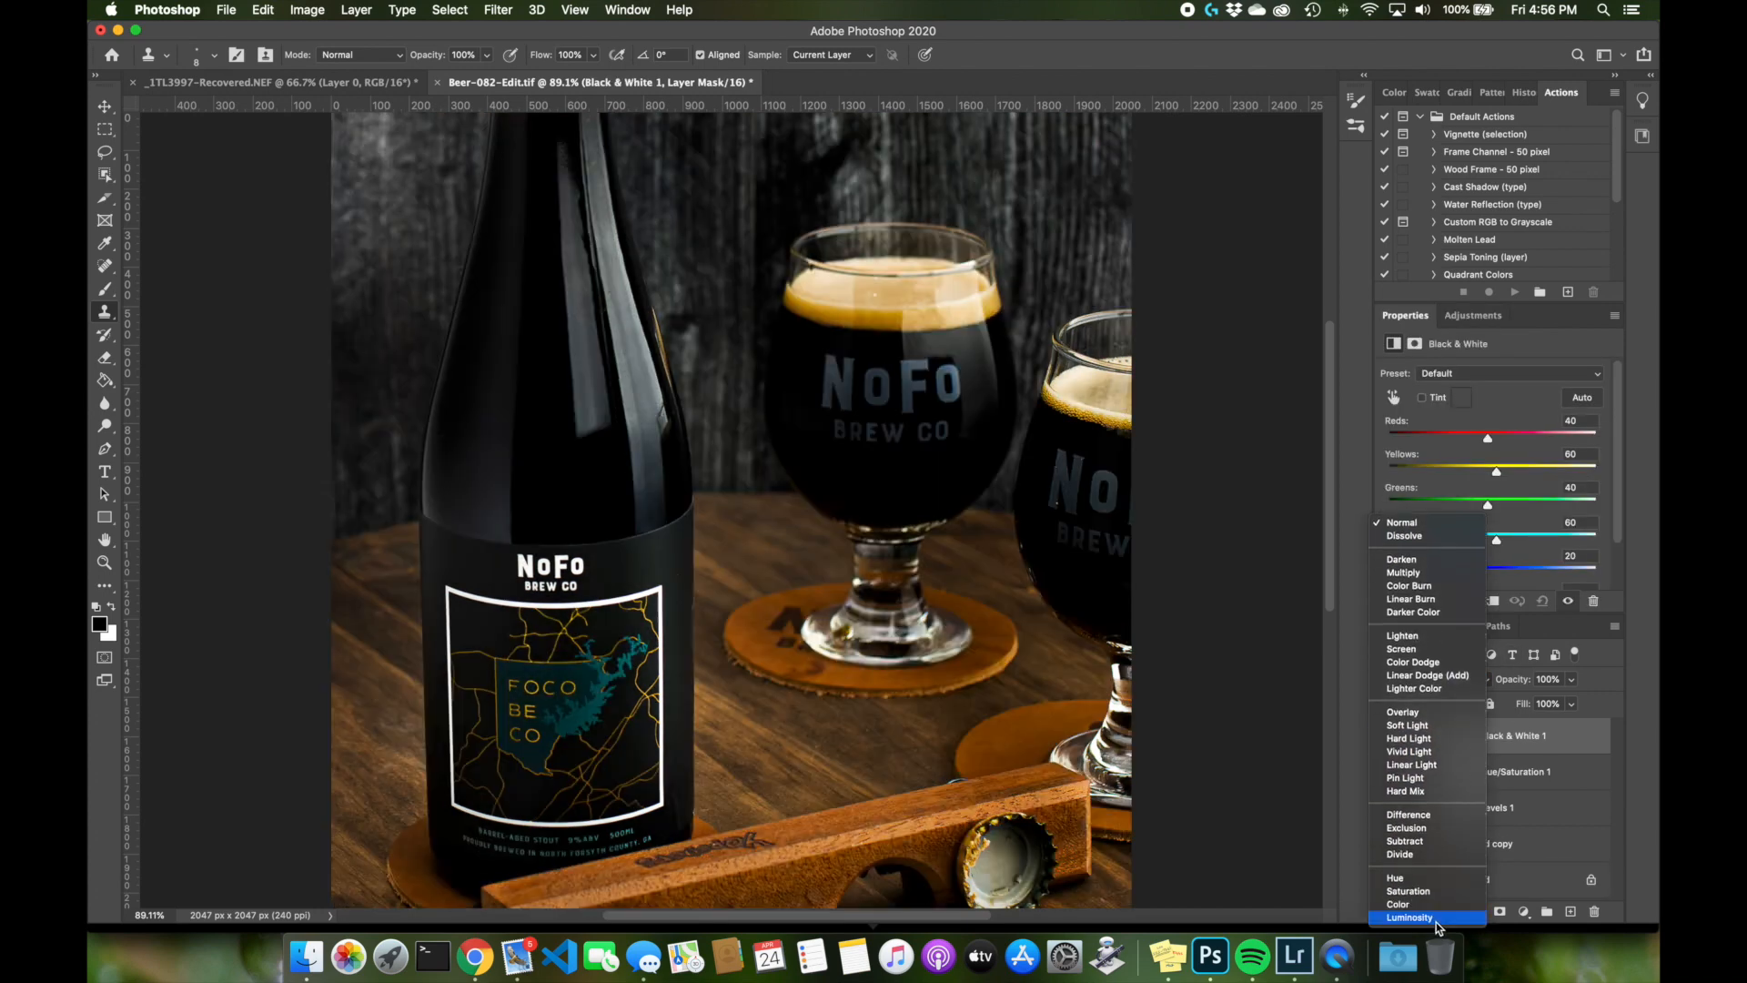
{"action": "left_click", "coordinate": [1436, 920]}
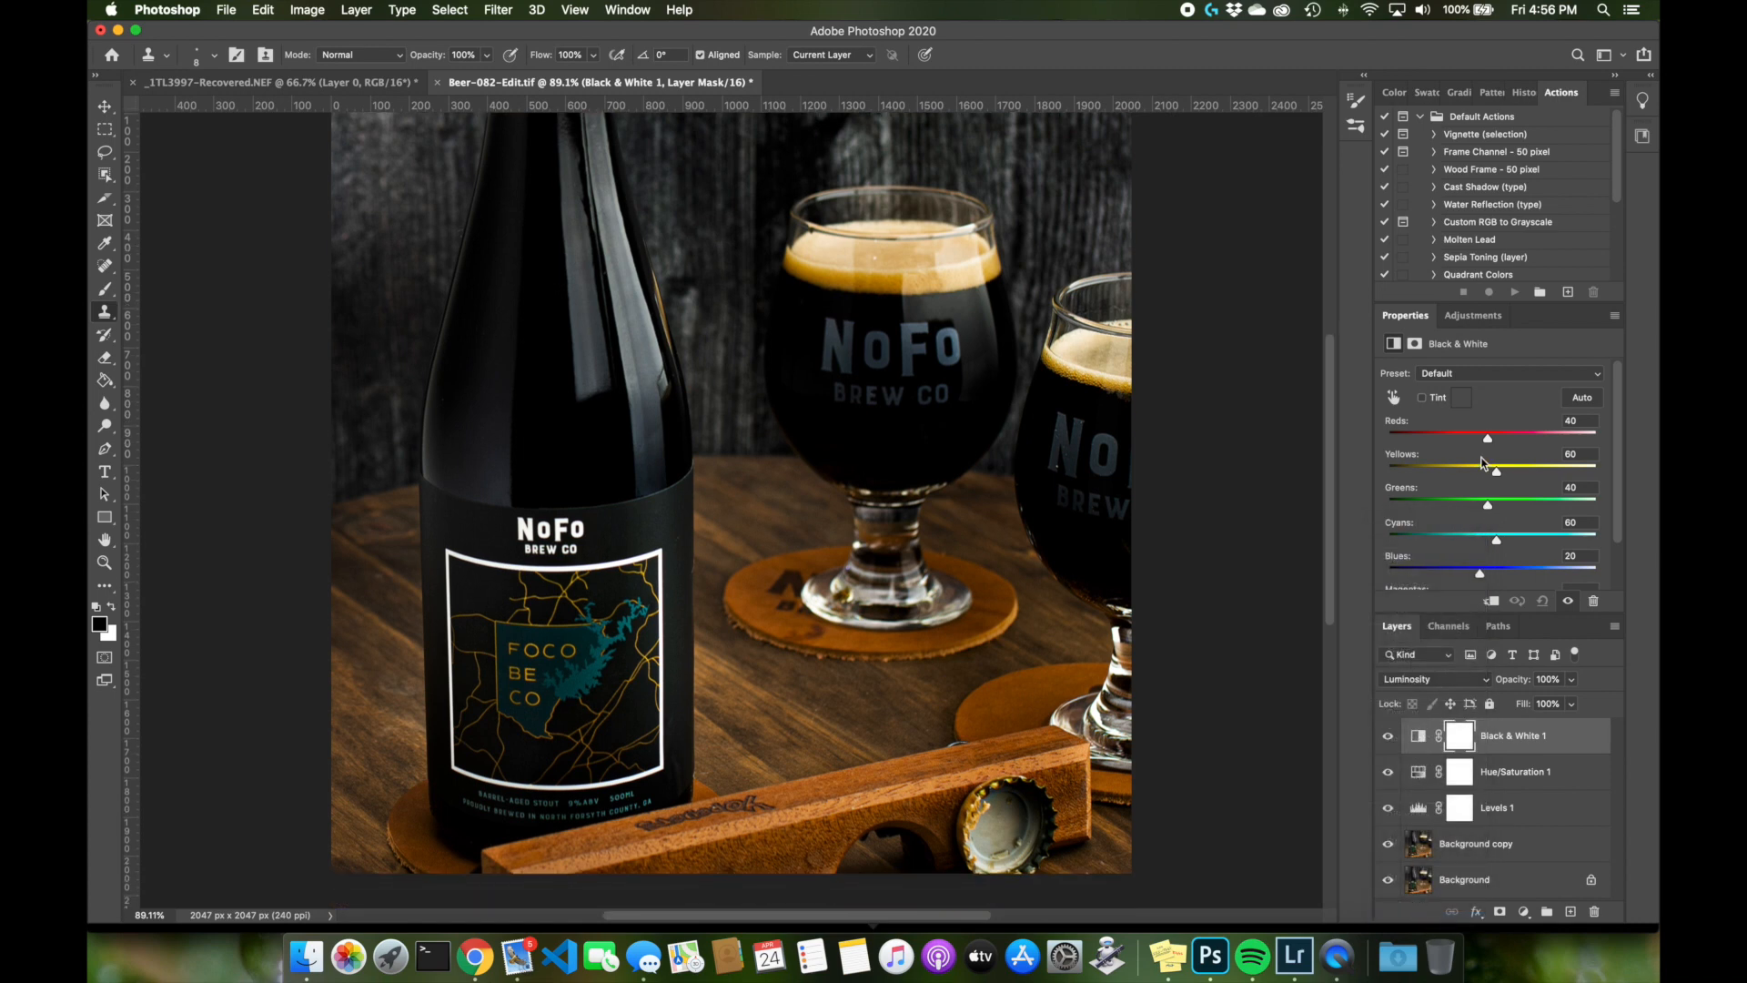
Set the Black & White layer to Reds 84, Yellows 71, Greens 39, Cyans 100 and Blues 25, and compare with the layer hidden
{"action": "mouse_move", "coordinate": [1497, 470]}
{"action": "left_mouse_down"}
{"action": "mouse_move", "coordinate": [1474, 474]}
{"action": "mouse_move", "coordinate": [1503, 475]}
{"action": "mouse_move", "coordinate": [1477, 443]}
{"action": "mouse_move", "coordinate": [1507, 442]}
{"action": "left_mouse_up"}
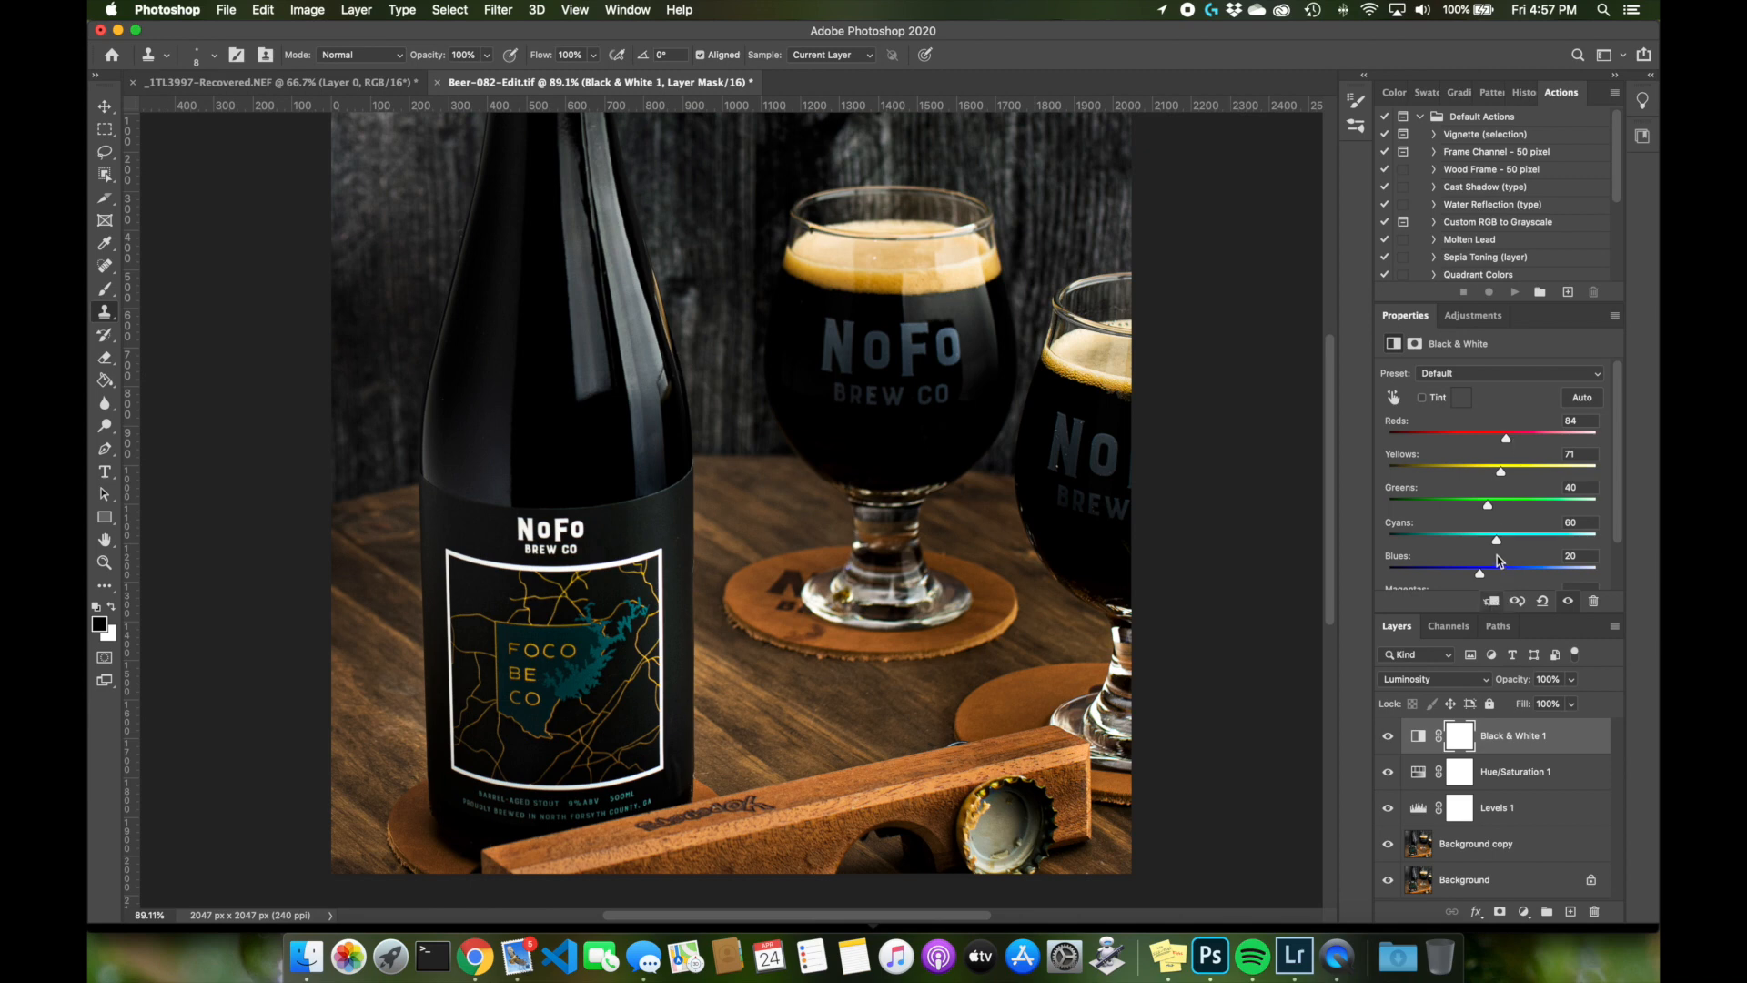
{"action": "left_click_drag", "start_coordinate": [1481, 573], "coordinate": [1516, 547]}
{"action": "scroll", "coordinate": [1493, 546], "scroll_direction": "down", "scroll_amount": 2}
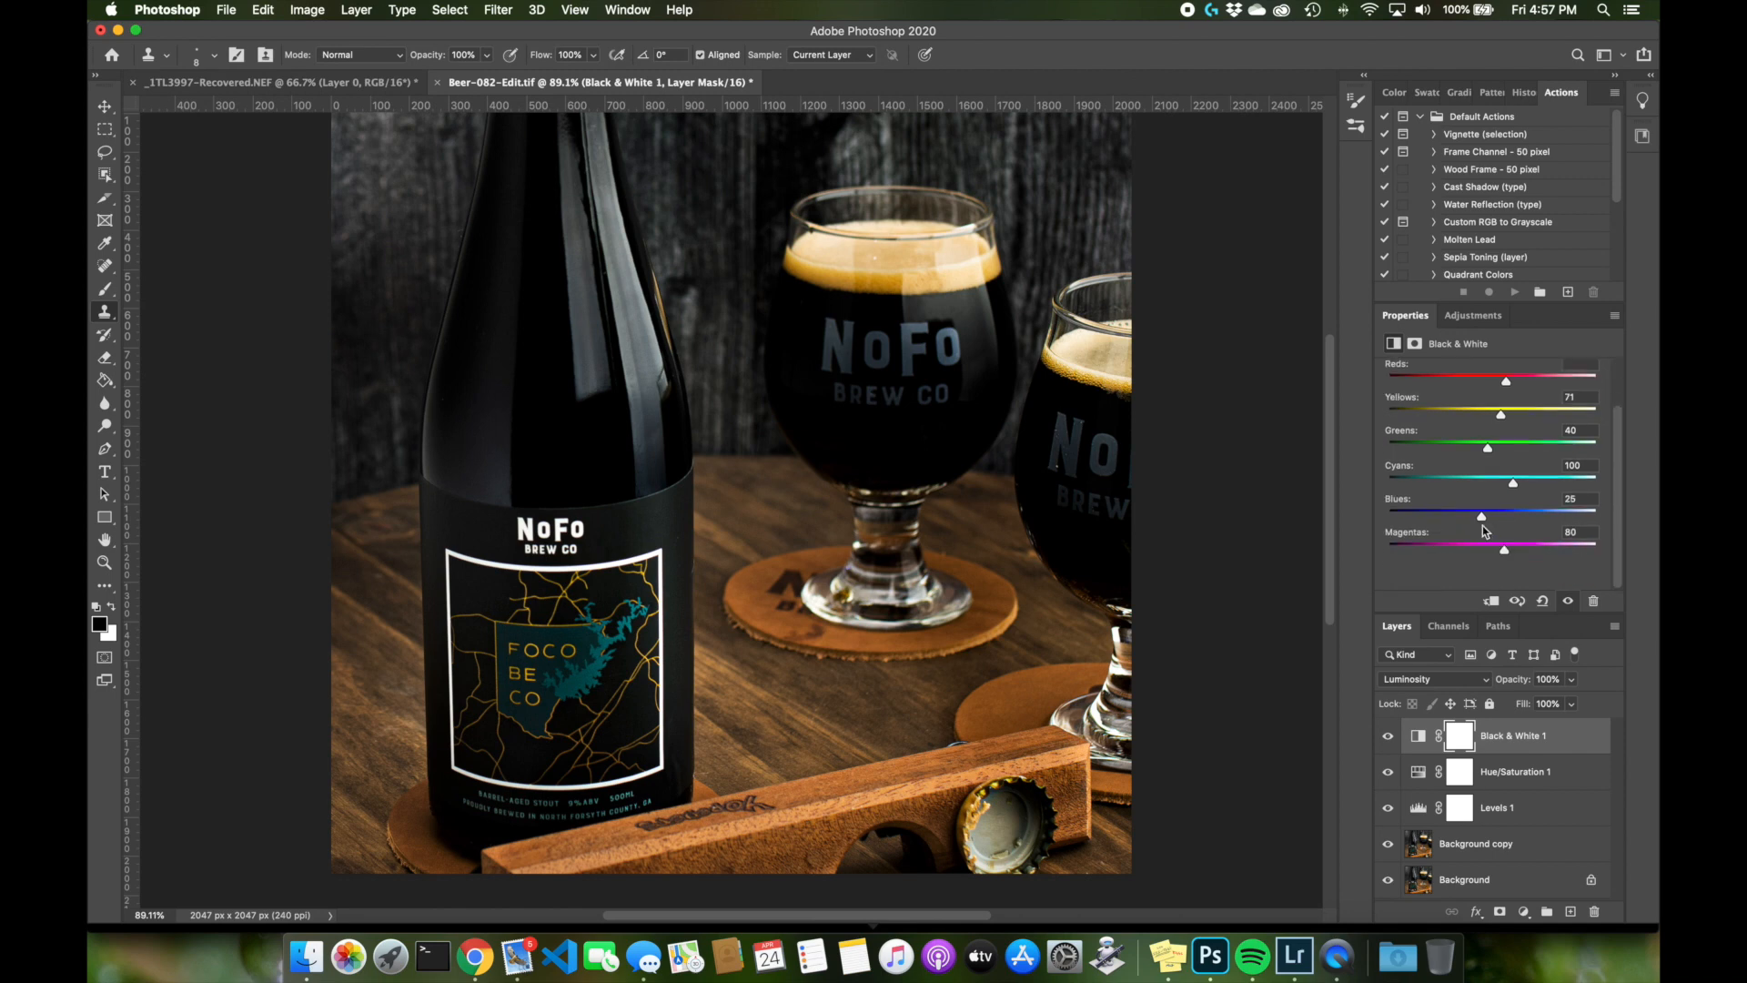
{"action": "left_click_drag", "start_coordinate": [1487, 449], "coordinate": [1491, 450]}
{"action": "left_click", "coordinate": [1386, 742]}
{"action": "left_click", "coordinate": [1387, 741]}
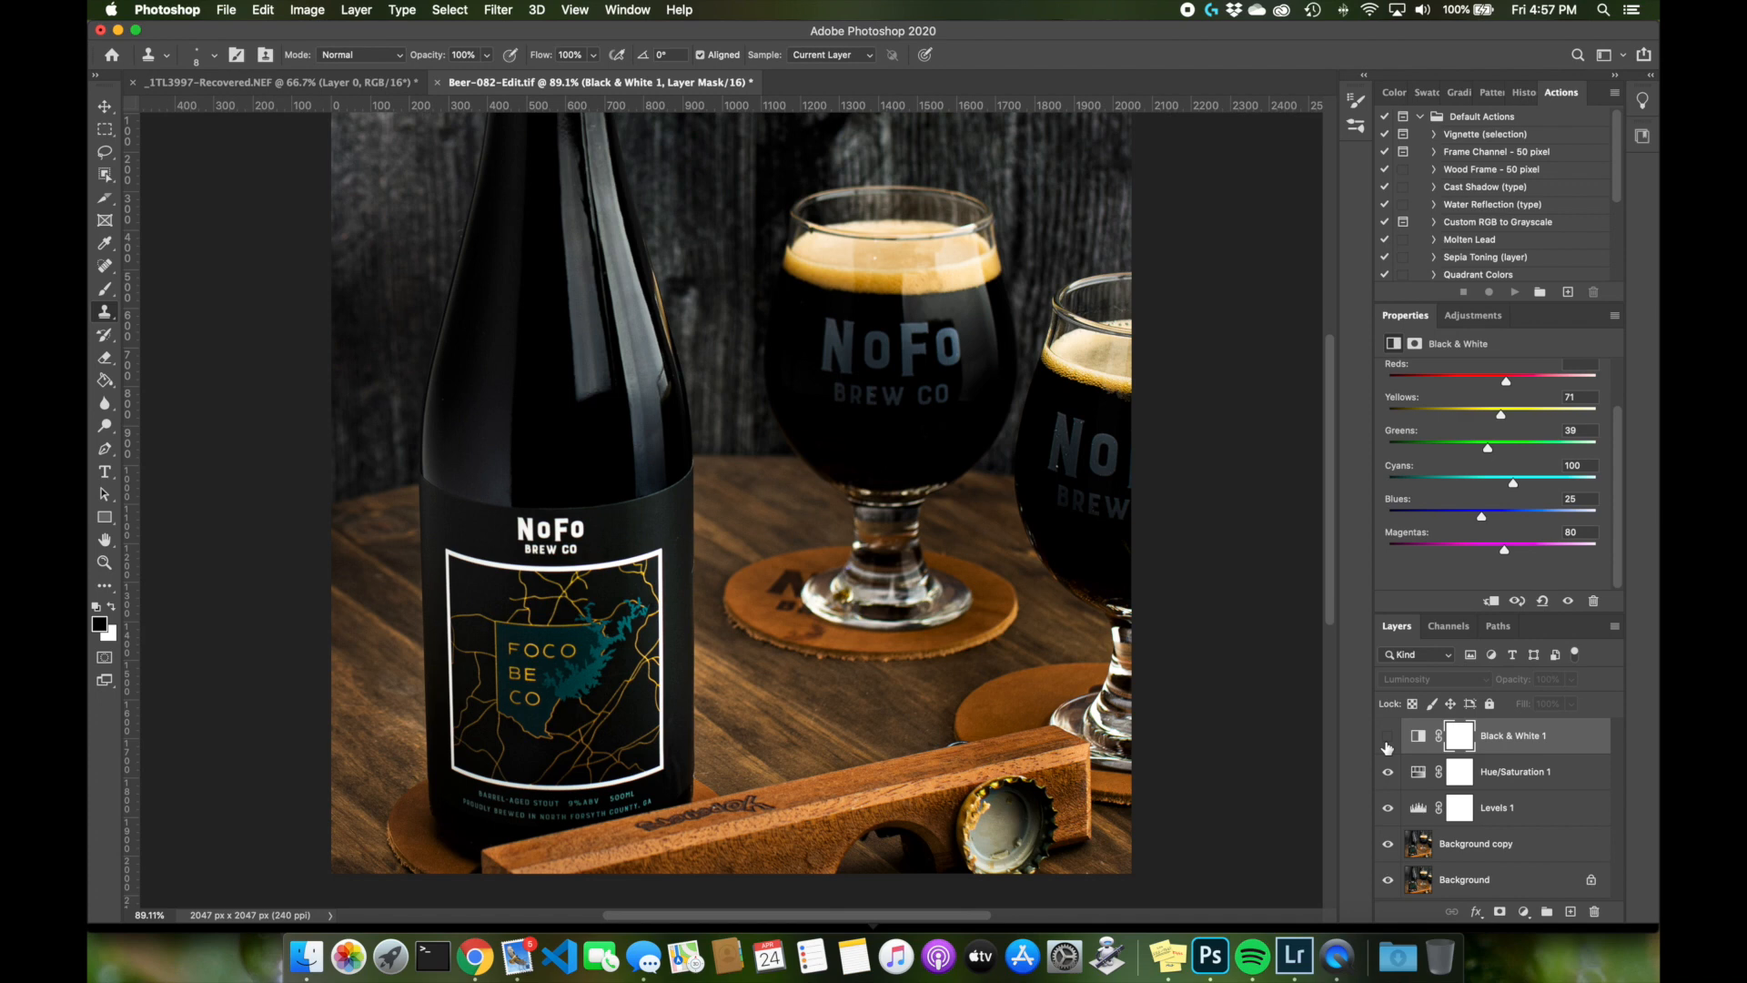
Add a second Levels adjustment layer and mask out the bottle label with a black-to-white radial gradient from the label's centre
{"action": "left_click", "coordinate": [1473, 315]}
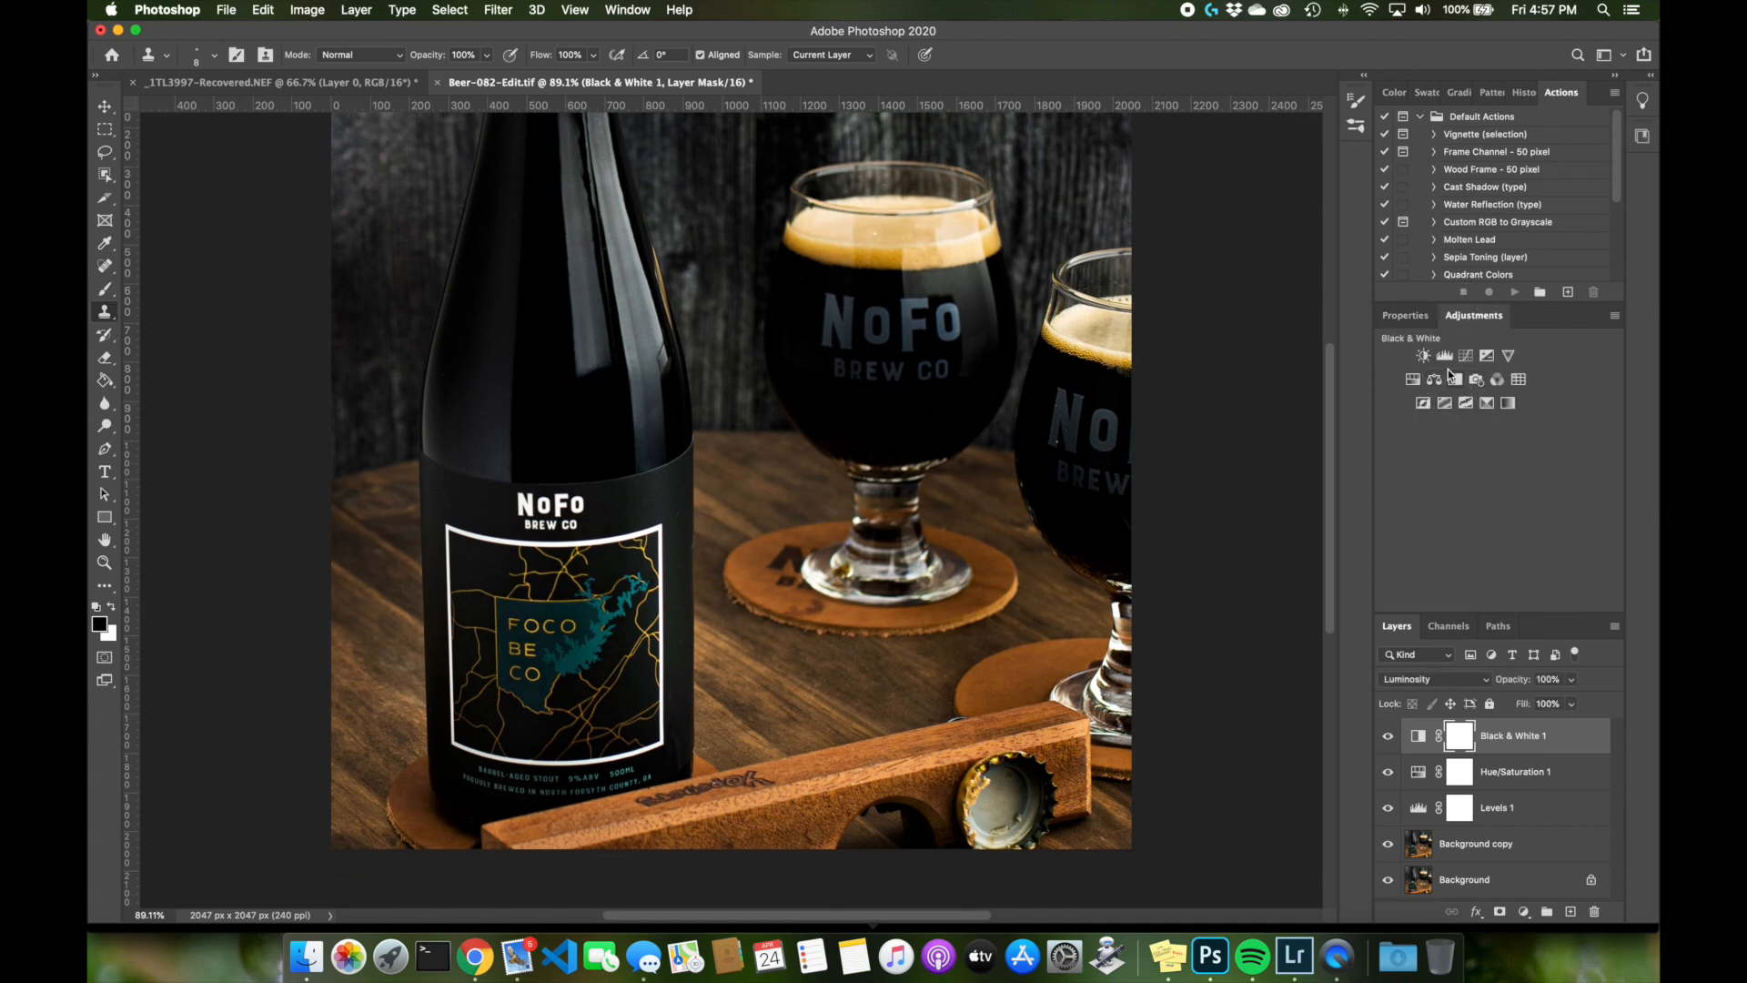
{"action": "left_click", "coordinate": [1445, 358]}
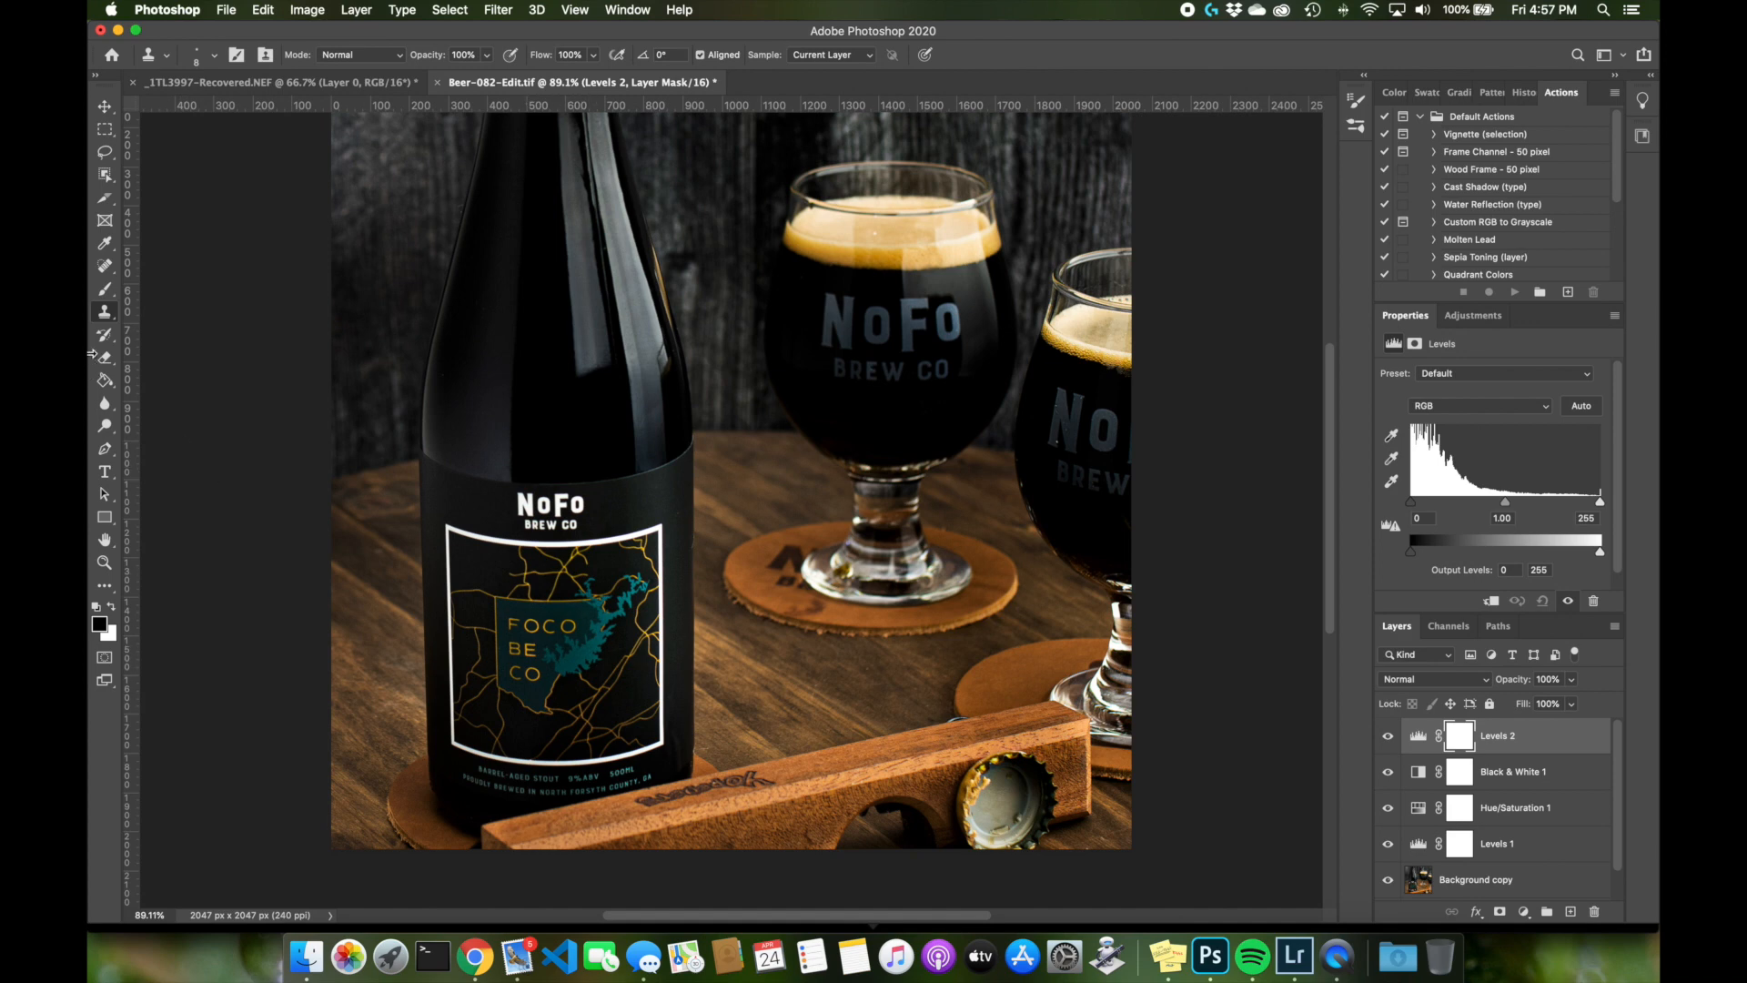
{"action": "left_click", "coordinate": [105, 380]}
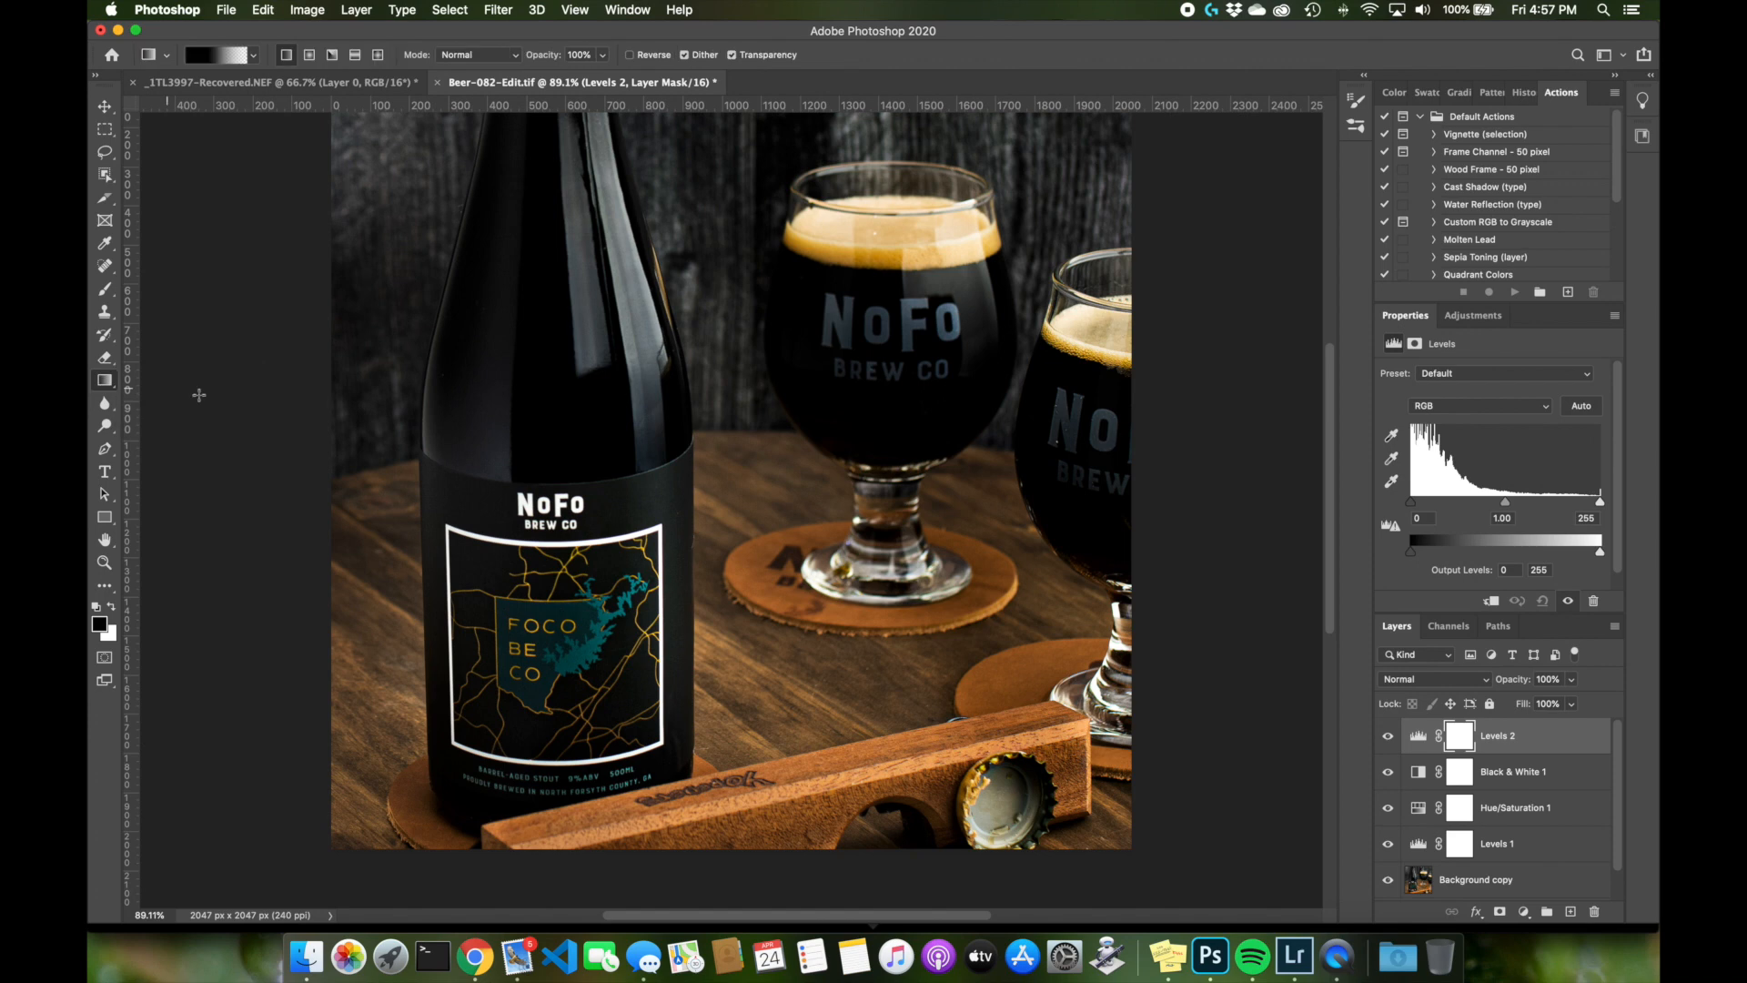
{"action": "left_click", "coordinate": [309, 56]}
{"action": "scroll", "coordinate": [310, 66], "scroll_direction": "down", "scroll_amount": 1}
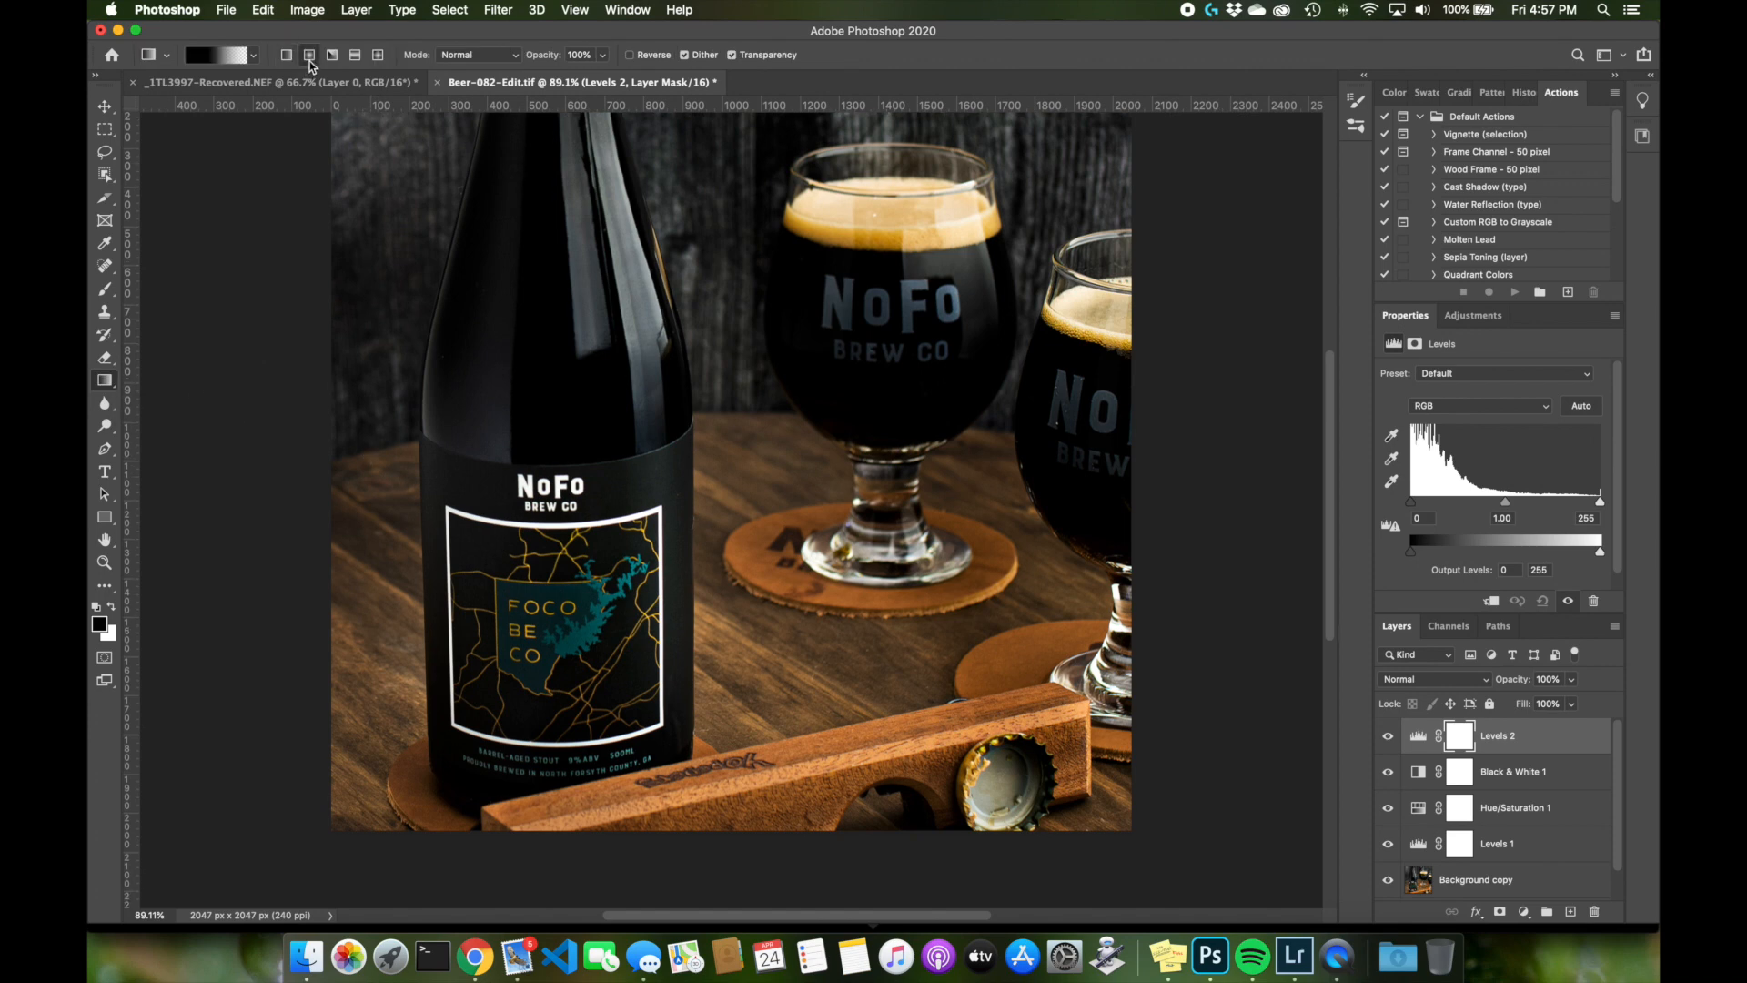
{"action": "scroll", "coordinate": [310, 66], "scroll_direction": "up", "scroll_amount": 2}
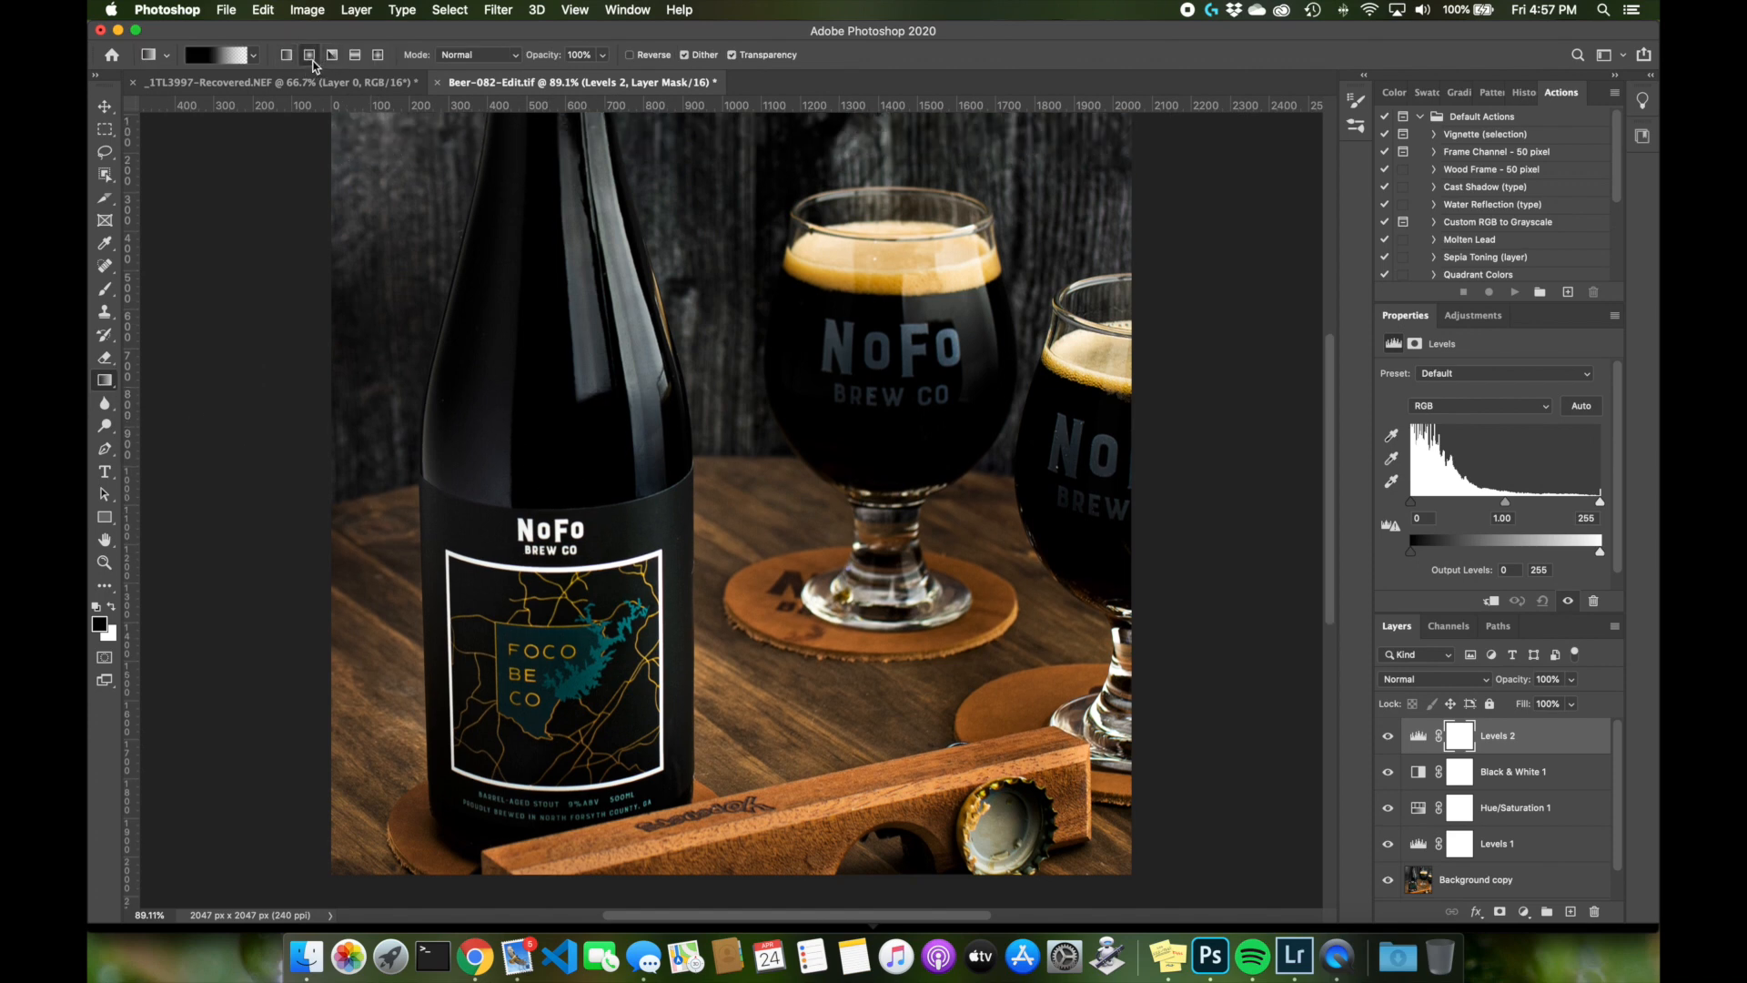
{"action": "left_click_drag", "start_coordinate": [555, 664], "coordinate": [690, 821]}
Darken the area around the label by setting the second Levels layer's midtones to 0.85 and highlights to 246
{"action": "left_click_drag", "start_coordinate": [1505, 504], "coordinate": [1509, 507]}
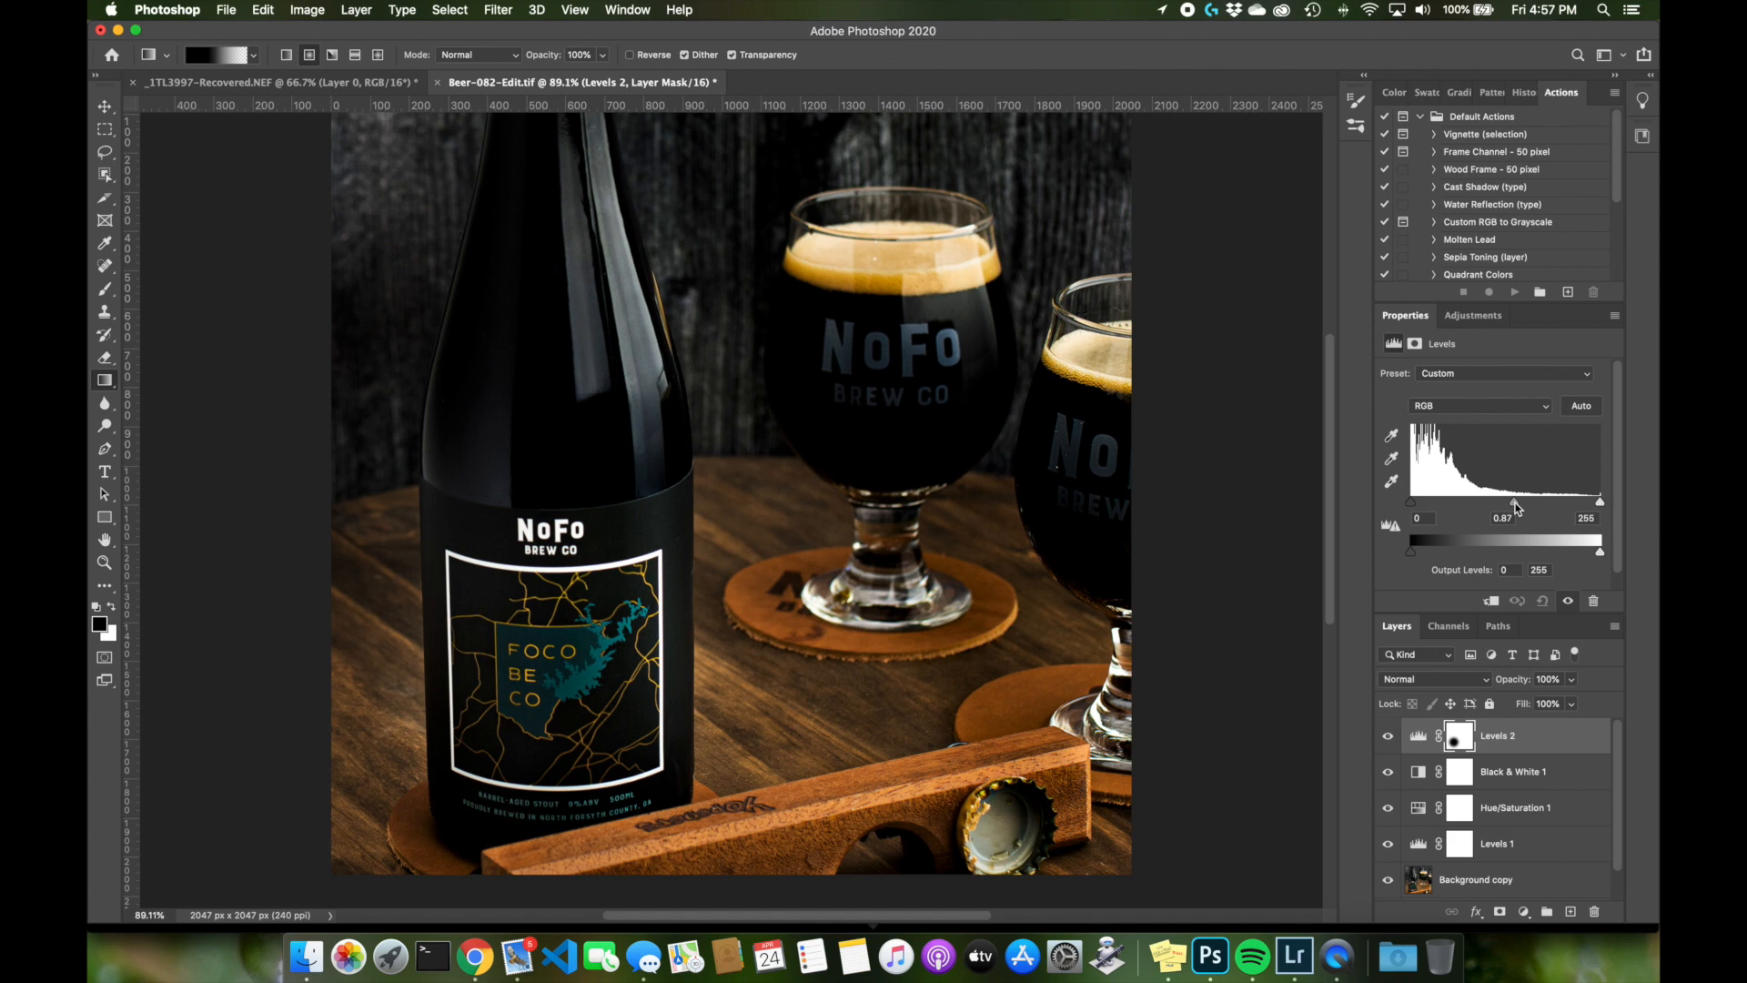
{"action": "left_click_drag", "start_coordinate": [1601, 506], "coordinate": [1594, 507]}
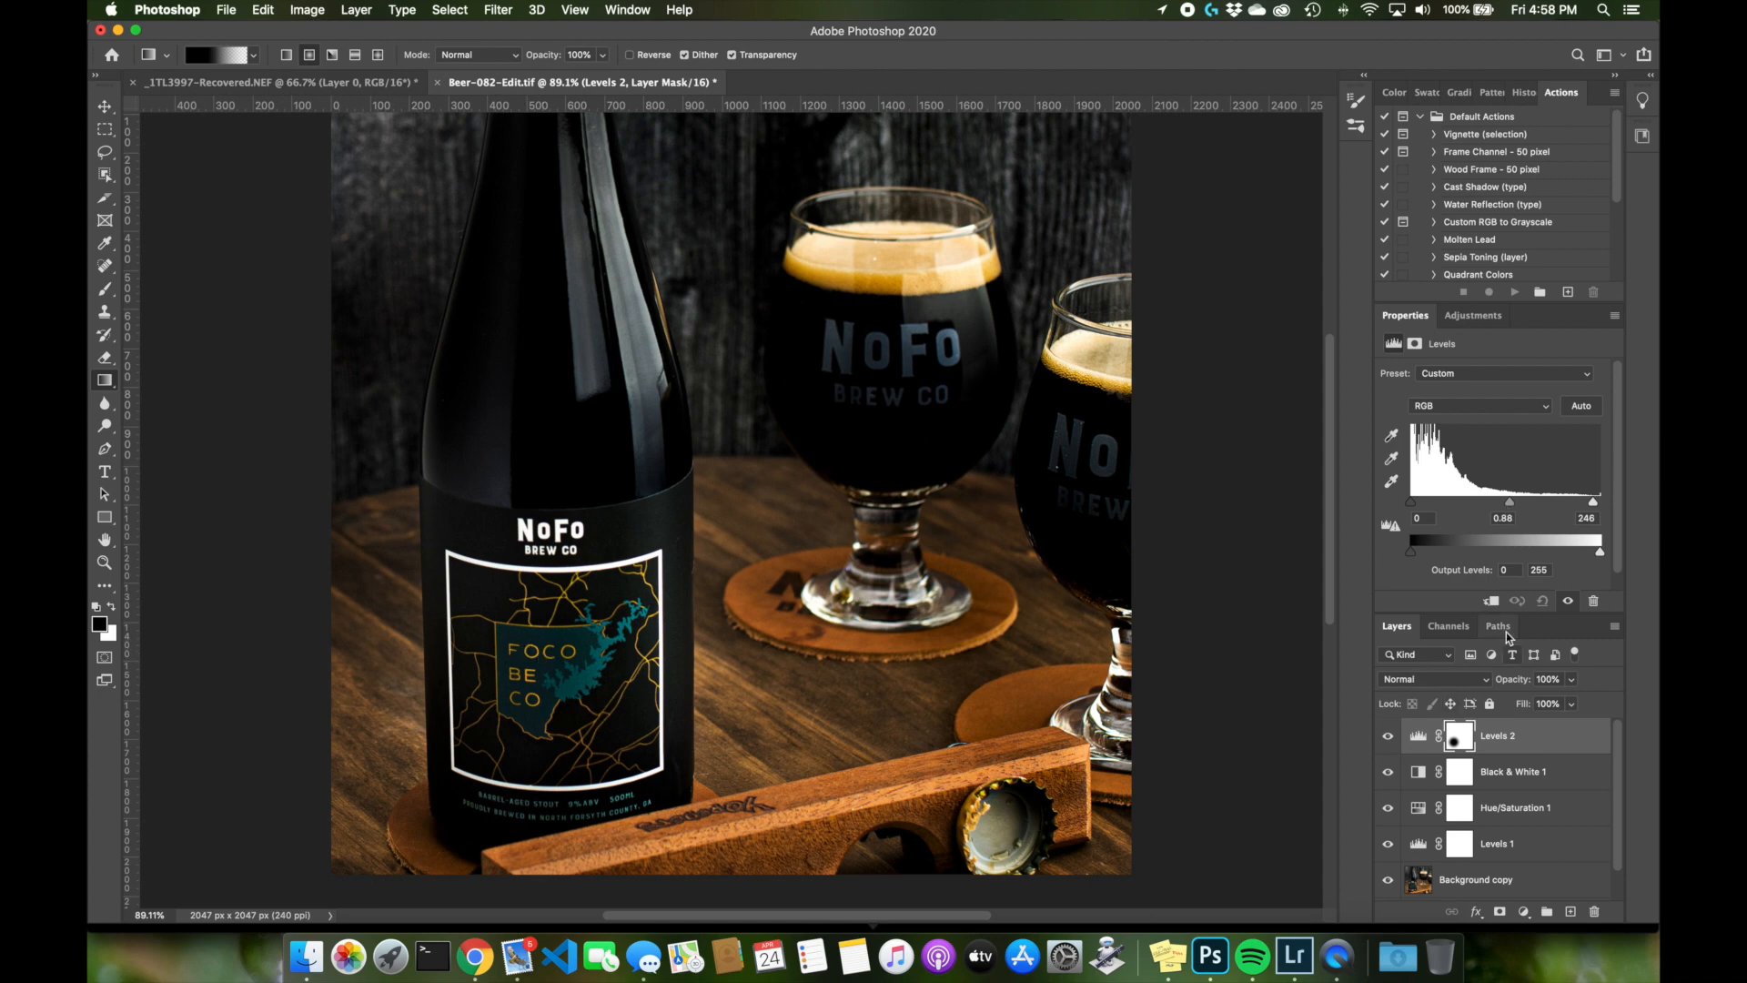
{"action": "mouse_move", "coordinate": [1412, 502]}
{"action": "left_mouse_down"}
{"action": "mouse_move", "coordinate": [1441, 509]}
{"action": "mouse_move", "coordinate": [1411, 506]}
{"action": "left_mouse_up"}
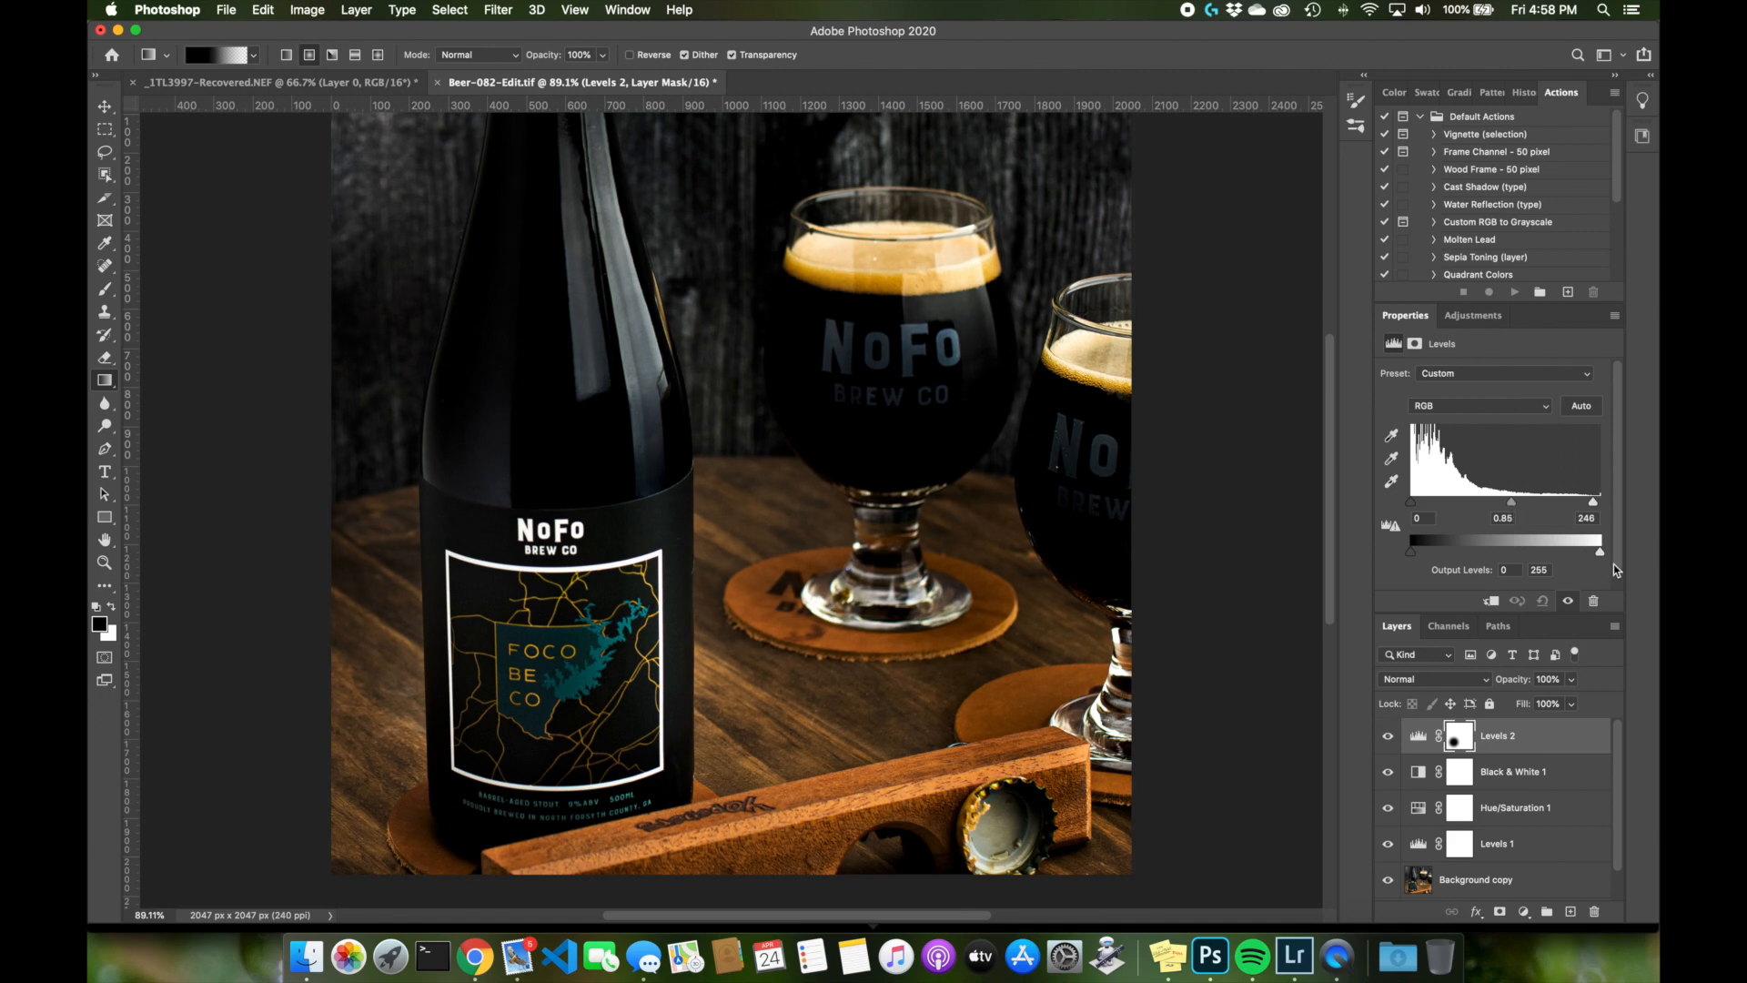
Merge all the adjustment layers with the Background copy layer and compare the result with the original Background
{"action": "left_click", "coordinate": [1498, 866], "text": "shift"}
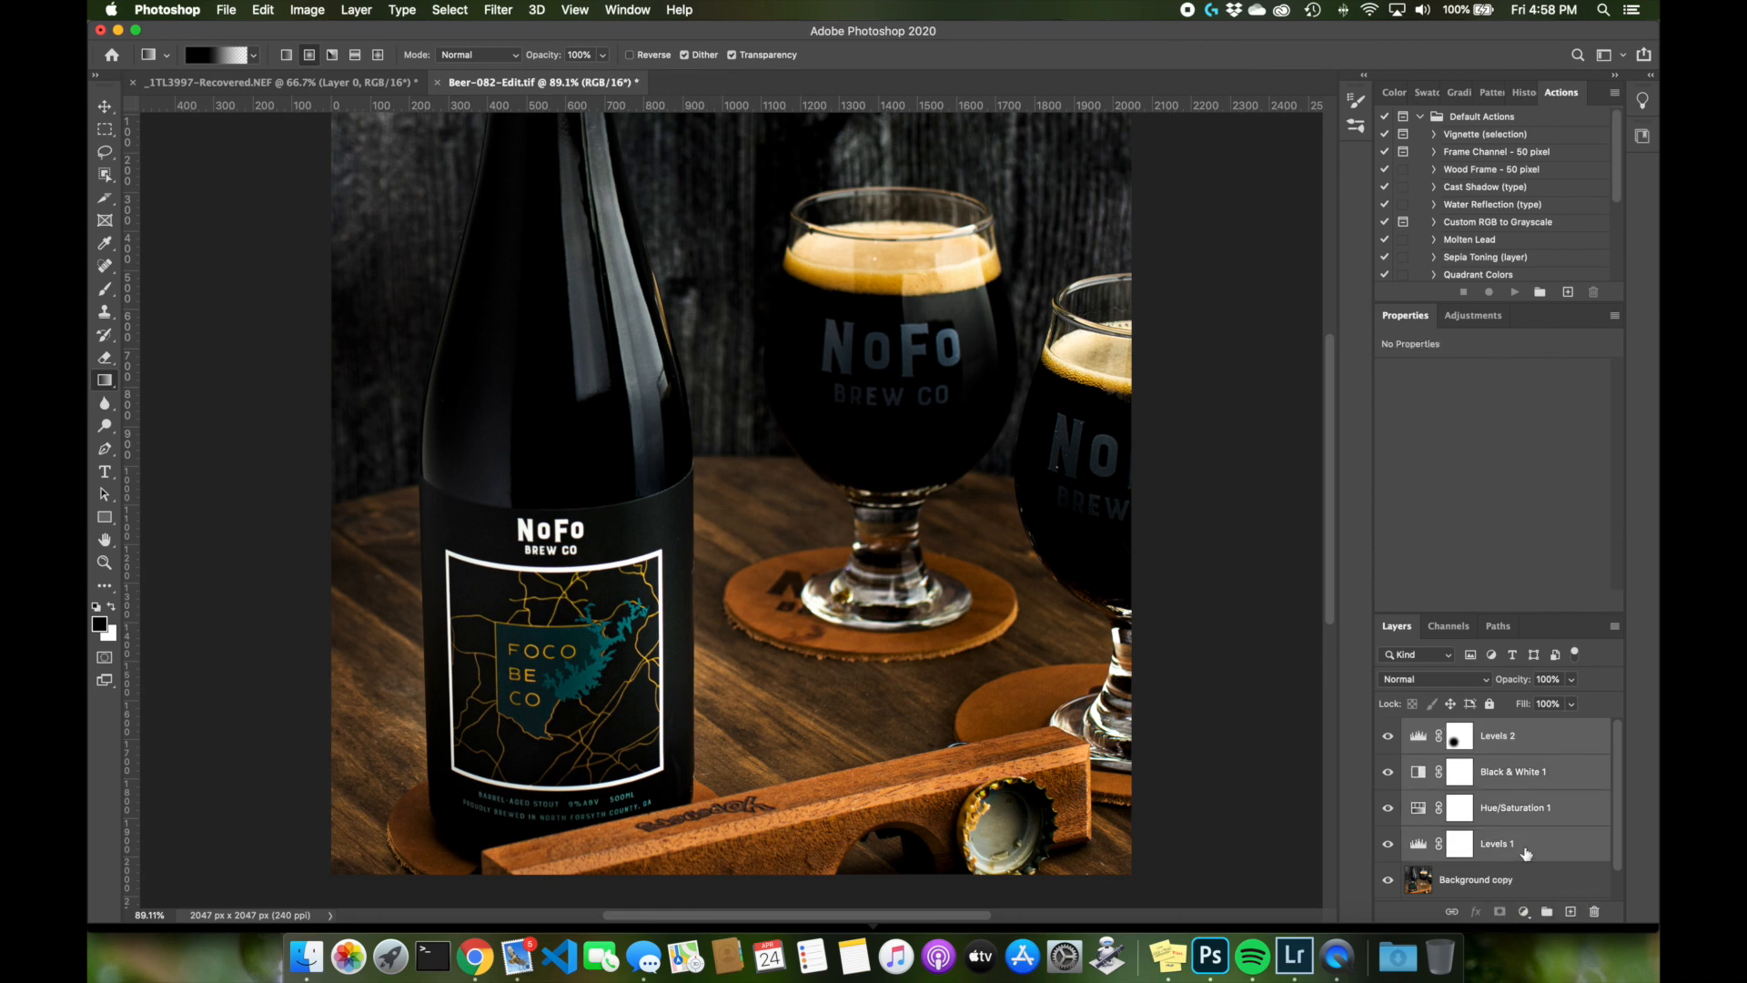
{"action": "left_click", "coordinate": [1523, 879], "text": "shift"}
{"action": "key", "text": "super+e"}
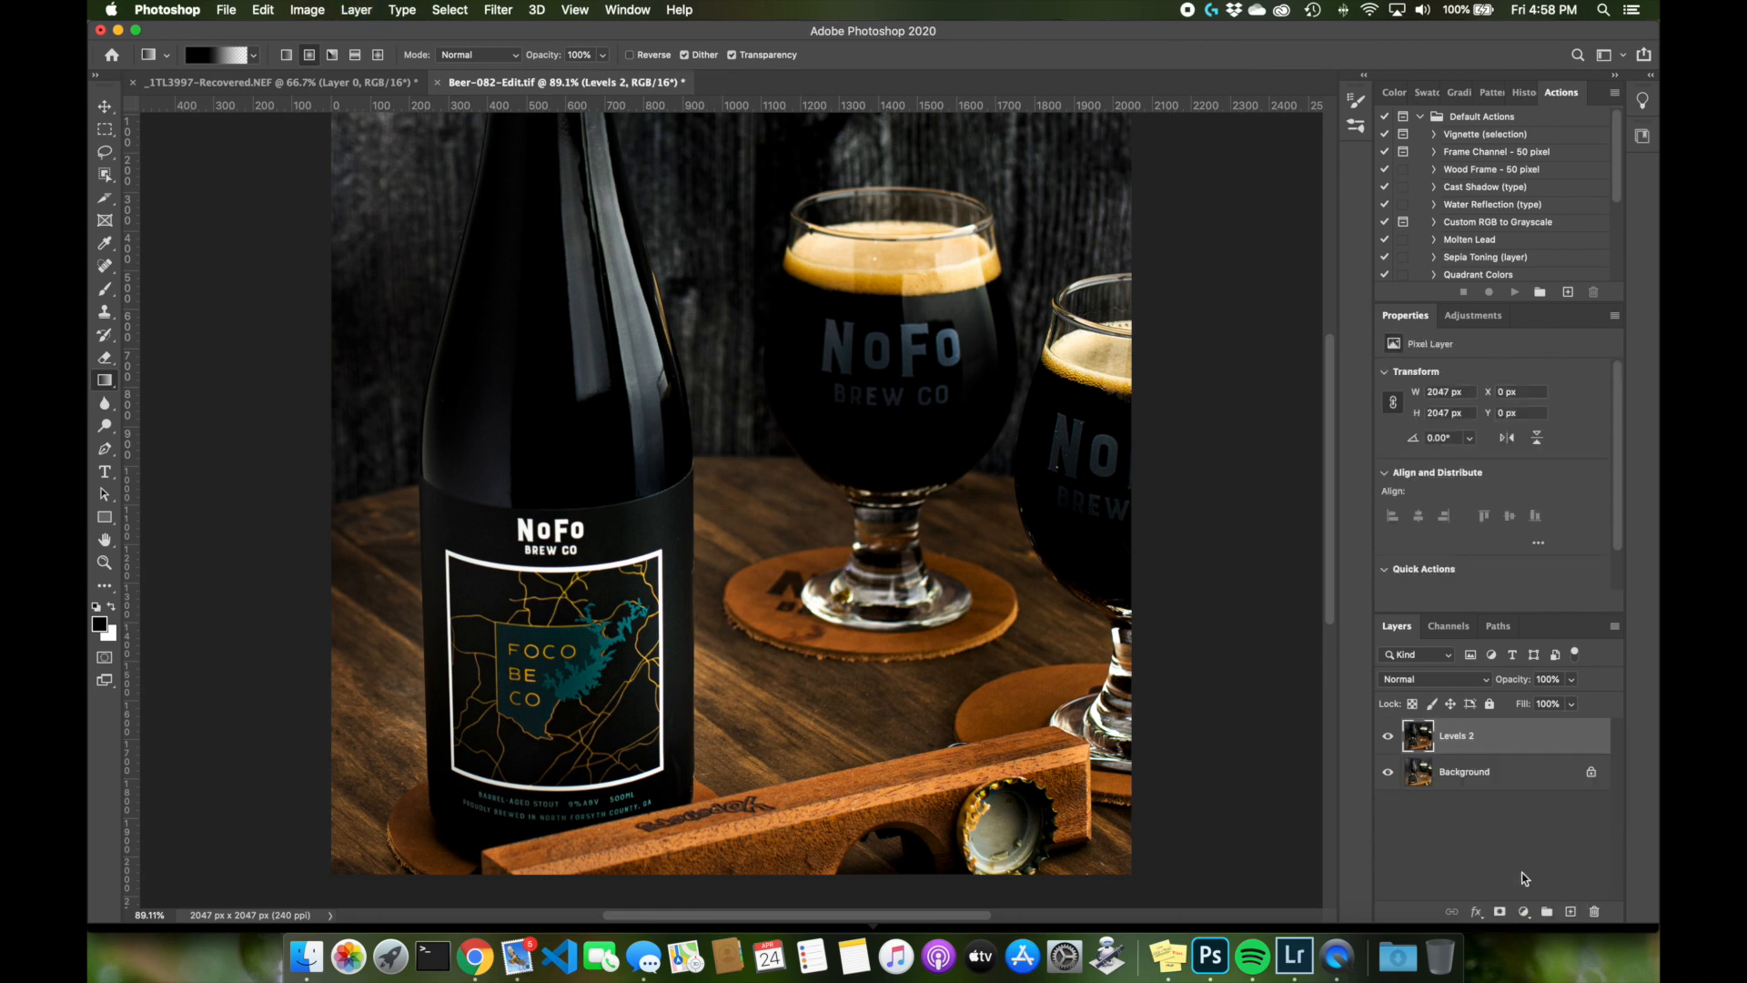
{"action": "left_click", "coordinate": [1389, 737]}
{"action": "left_click", "coordinate": [1389, 738]}
{"action": "left_click", "coordinate": [1390, 738]}
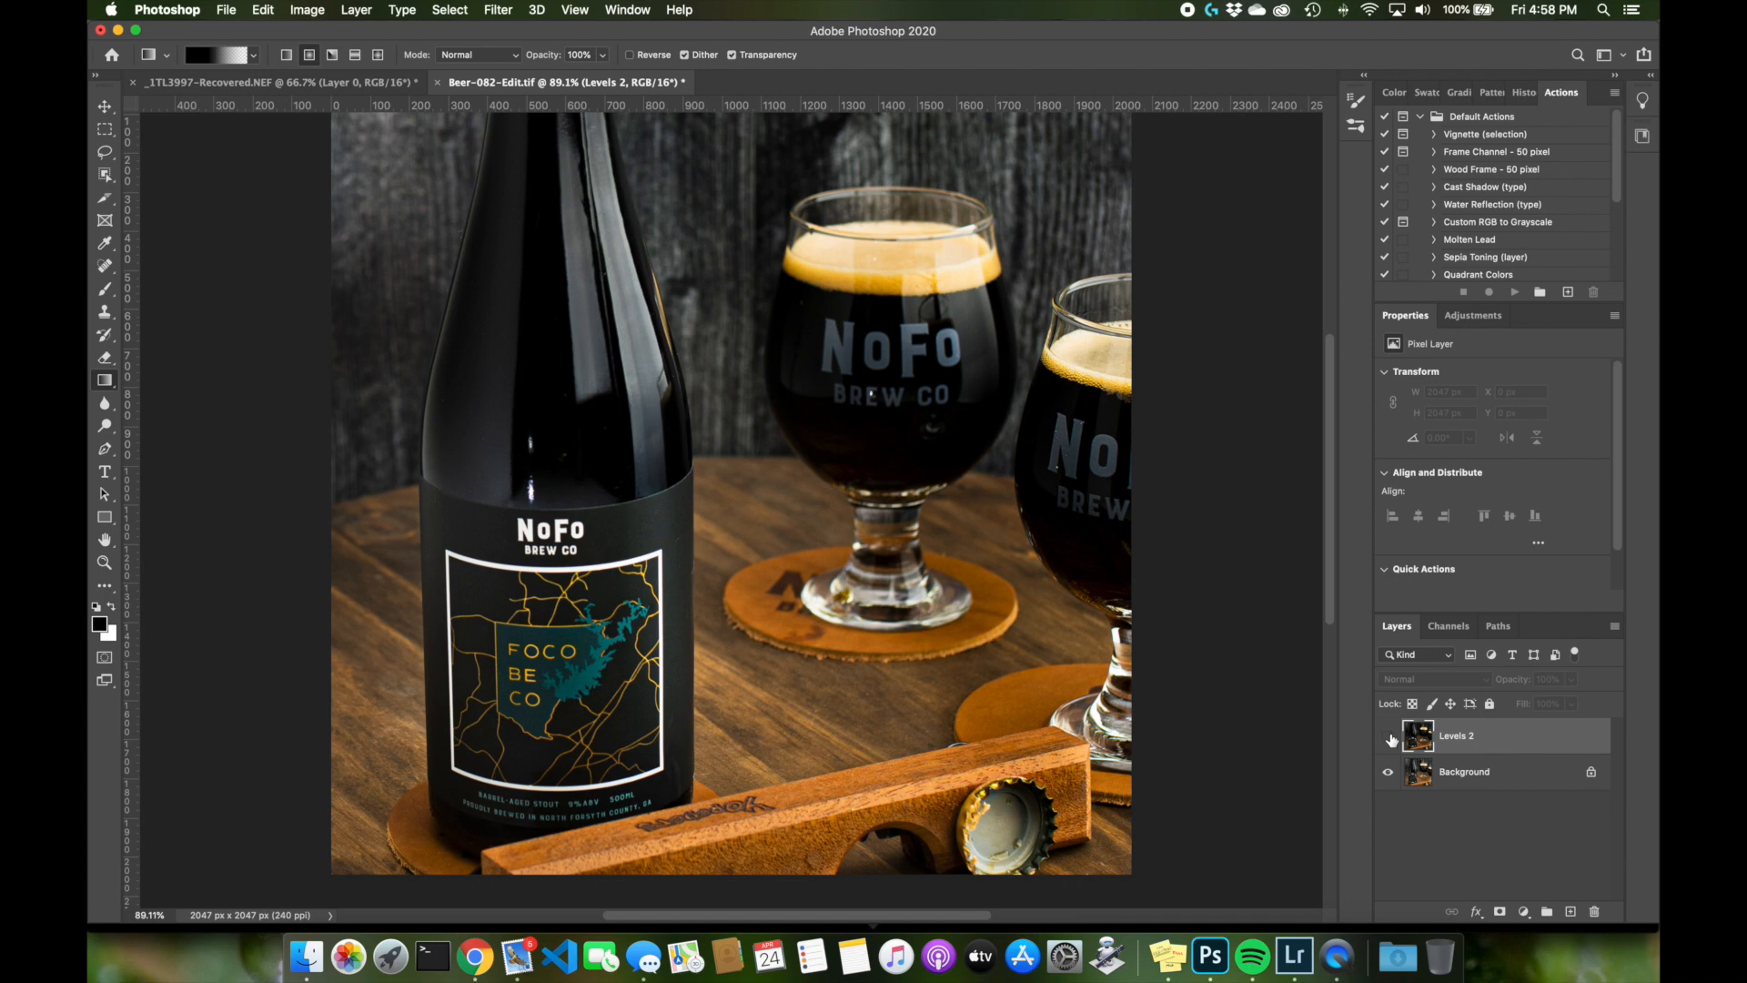
{"action": "left_click", "coordinate": [1389, 738]}
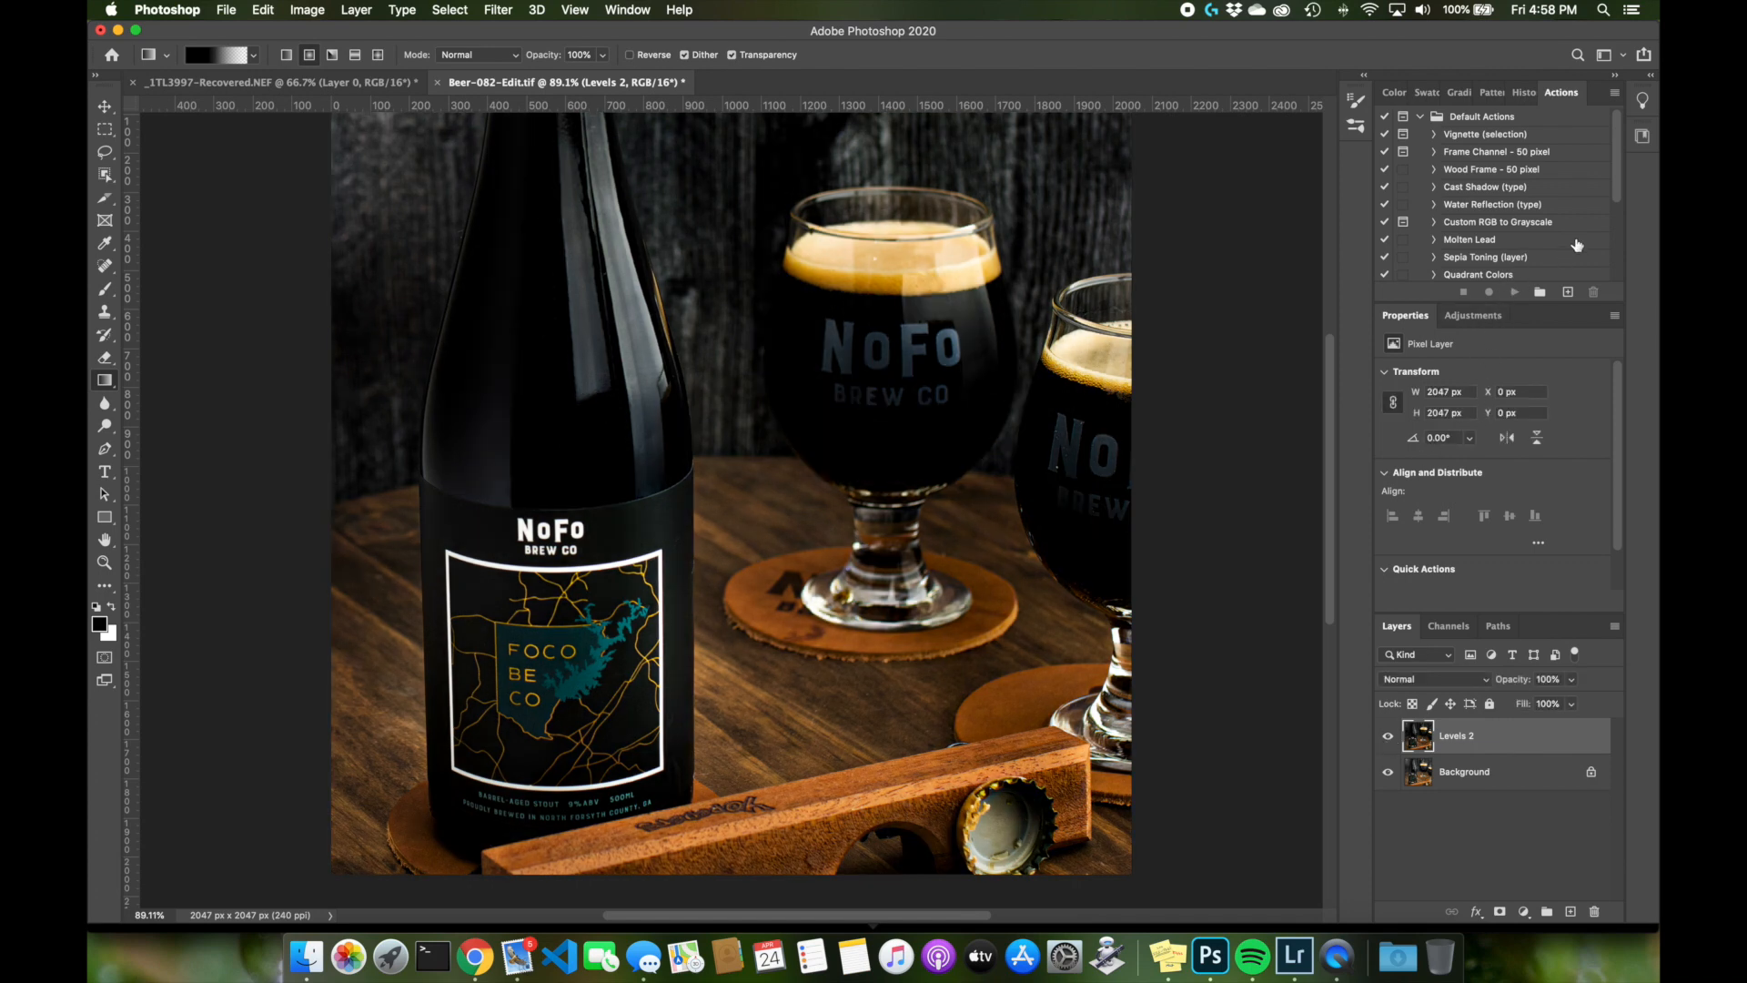
Duplicate the Levels 2 layer, apply the Sharpen More filter to the copy, and compare it with the copy hidden
{"action": "scroll", "coordinate": [1606, 191], "scroll_direction": "down", "scroll_amount": 4}
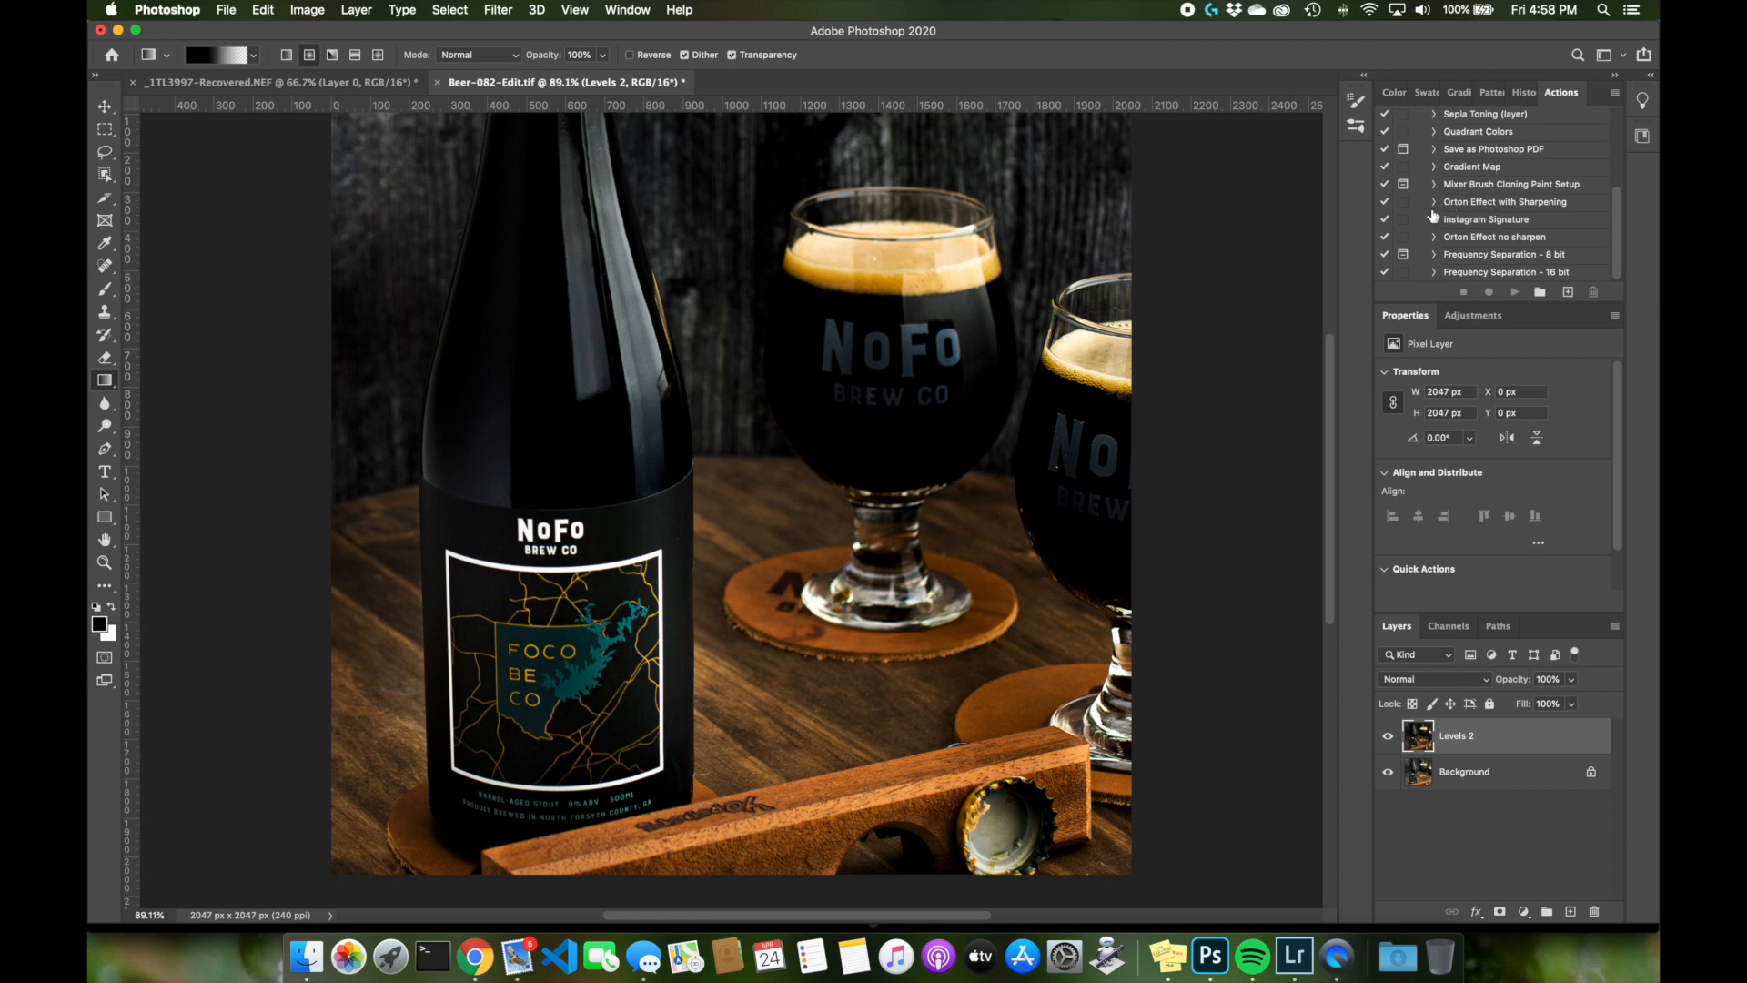
{"action": "left_click_drag", "start_coordinate": [1472, 745], "coordinate": [1570, 911]}
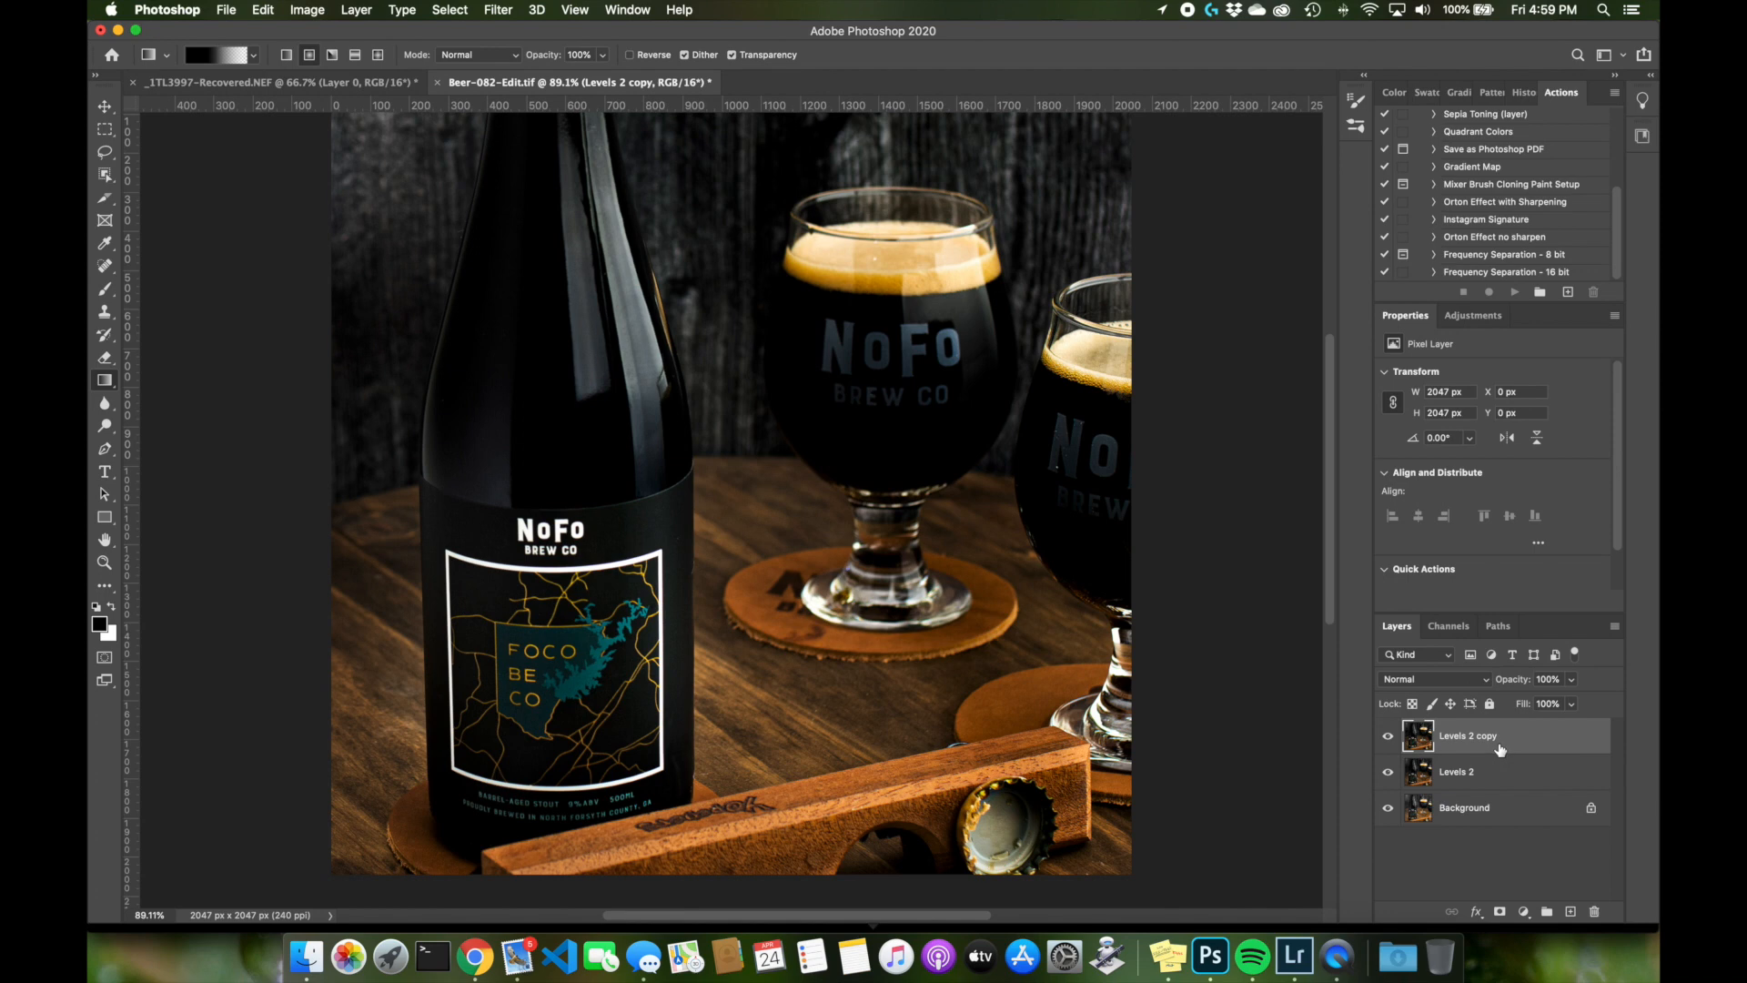
{"action": "left_click", "coordinate": [498, 9]}
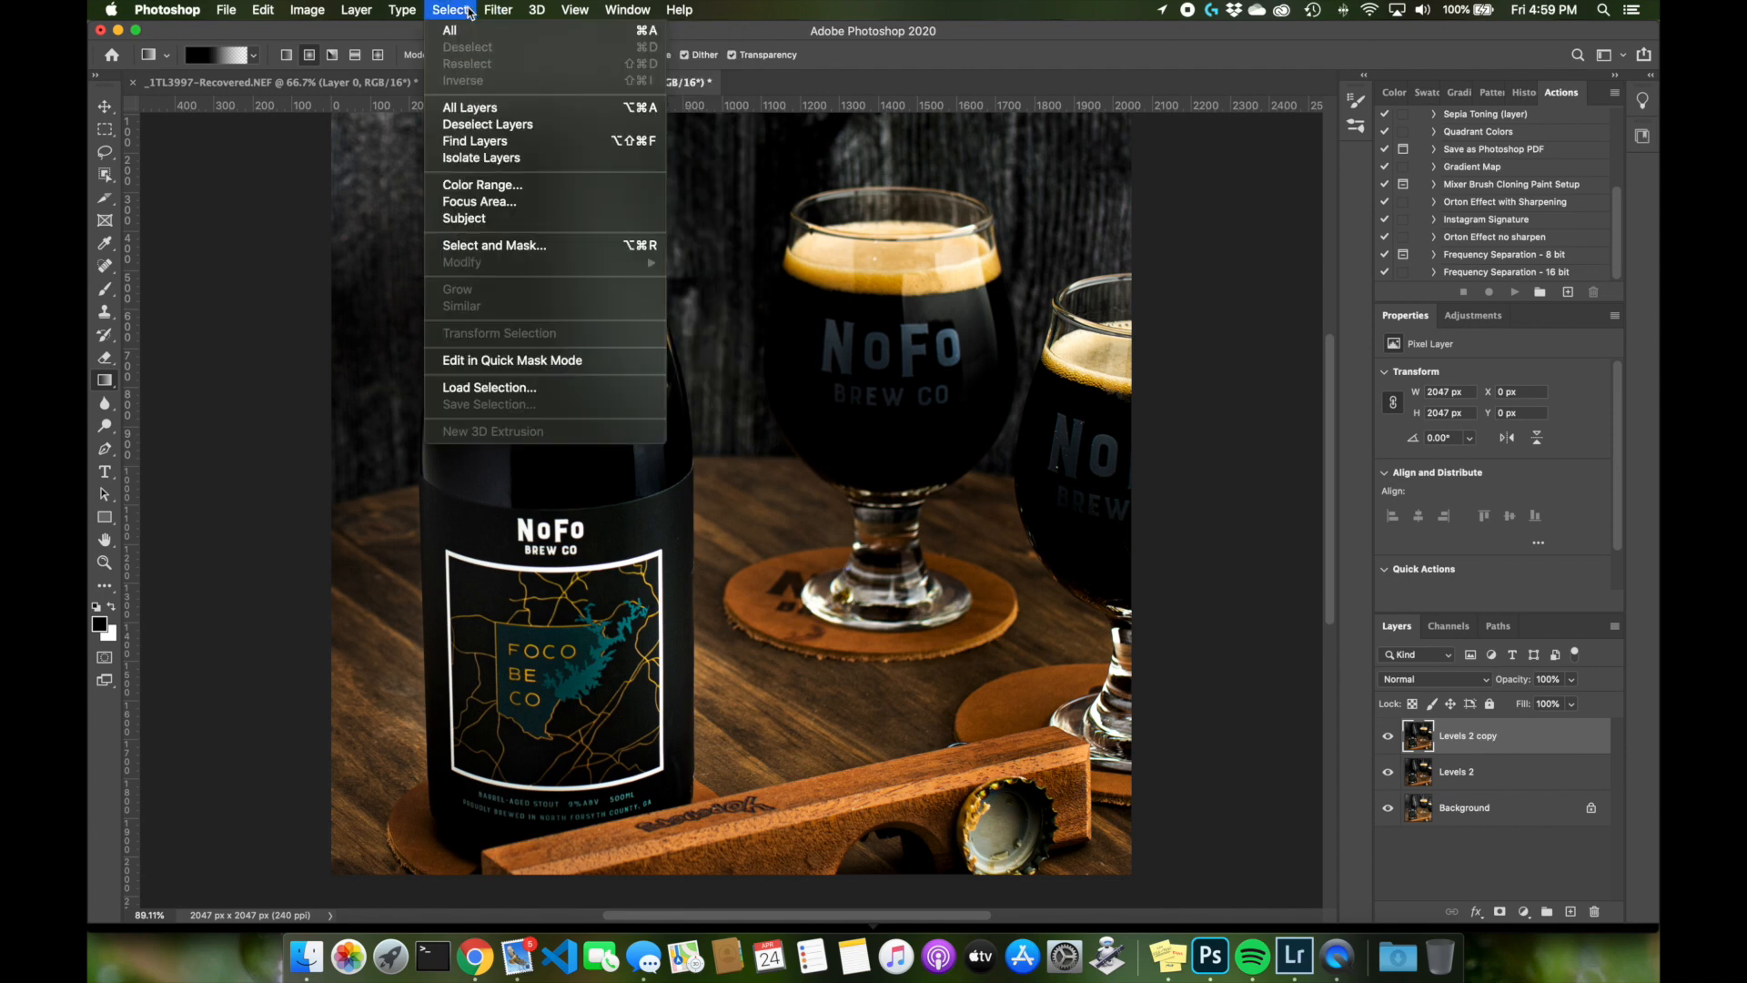
{"action": "mouse_move", "coordinate": [573, 319]}
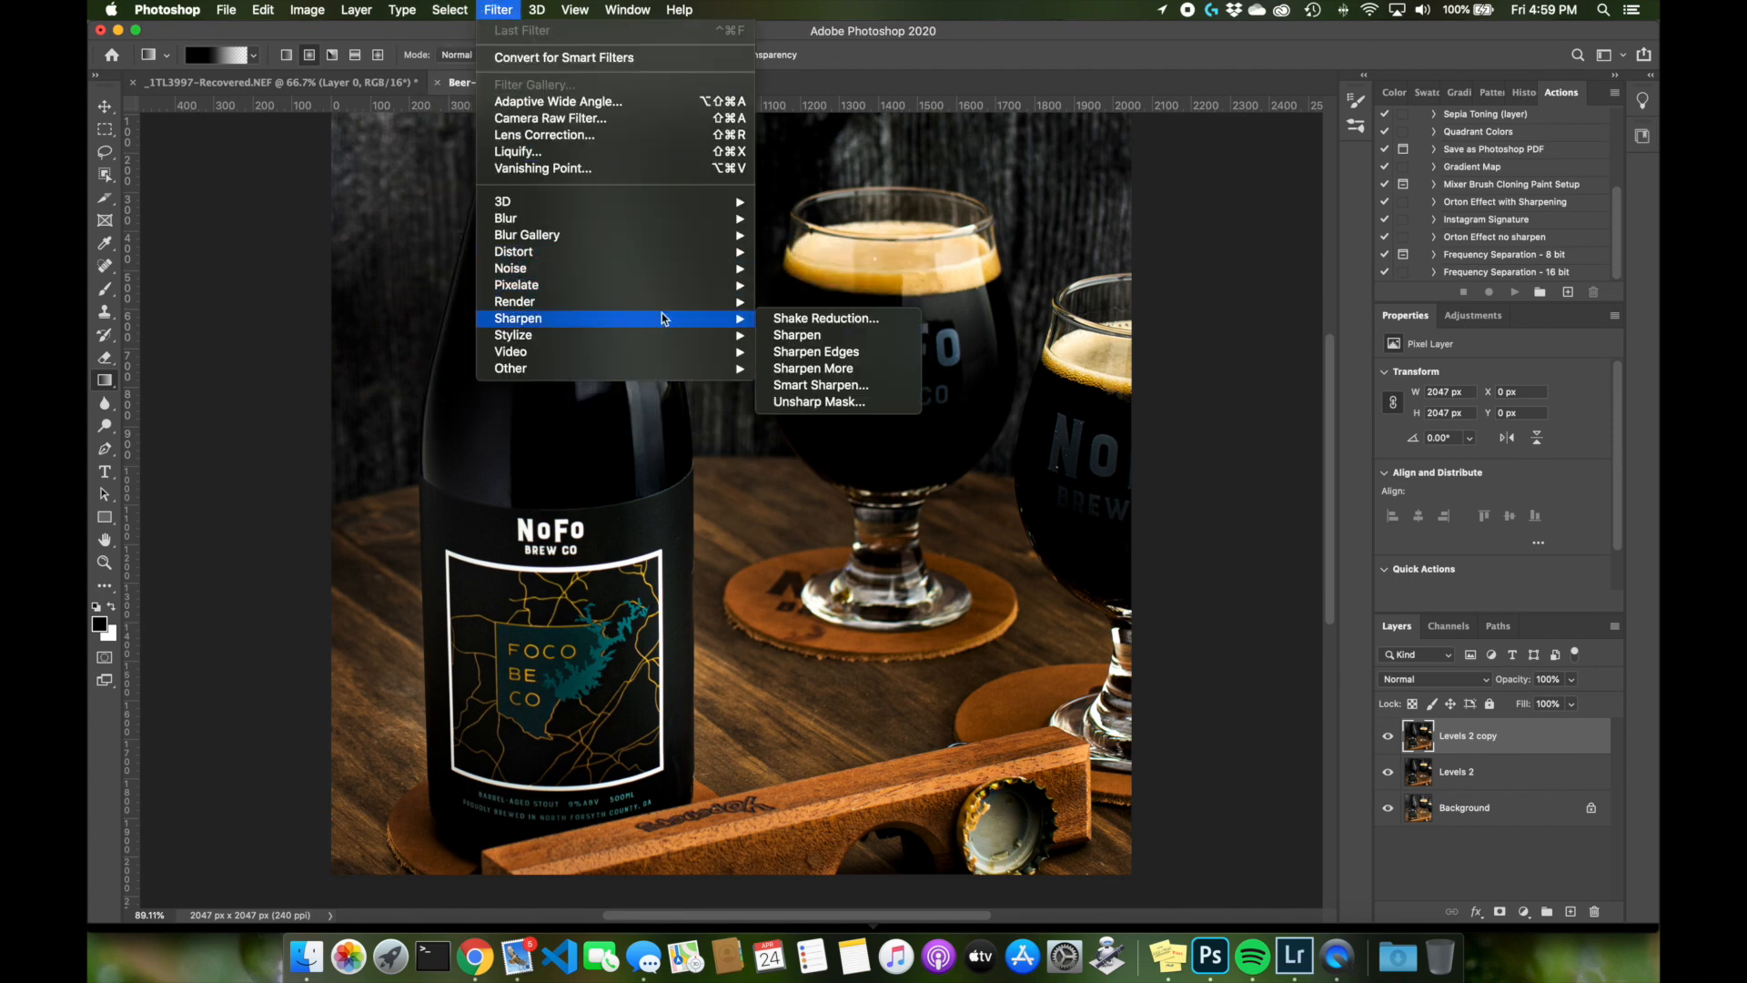
{"action": "left_click", "coordinate": [819, 369]}
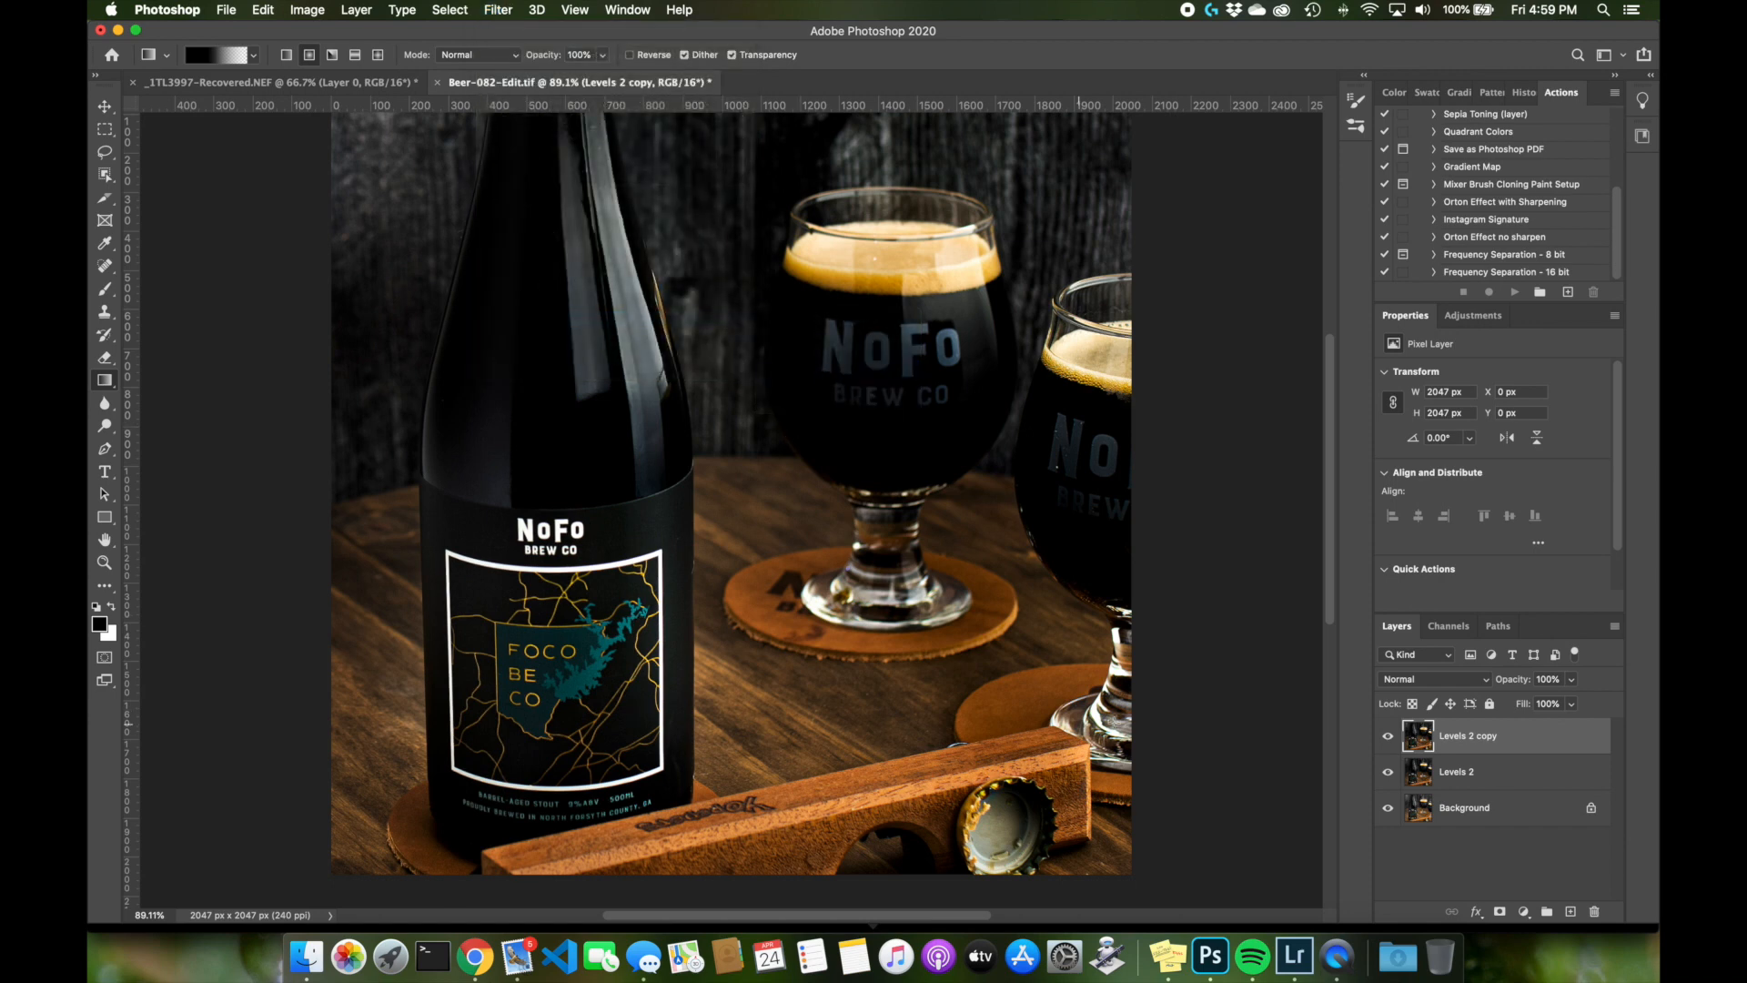
{"action": "left_click", "coordinate": [1386, 743]}
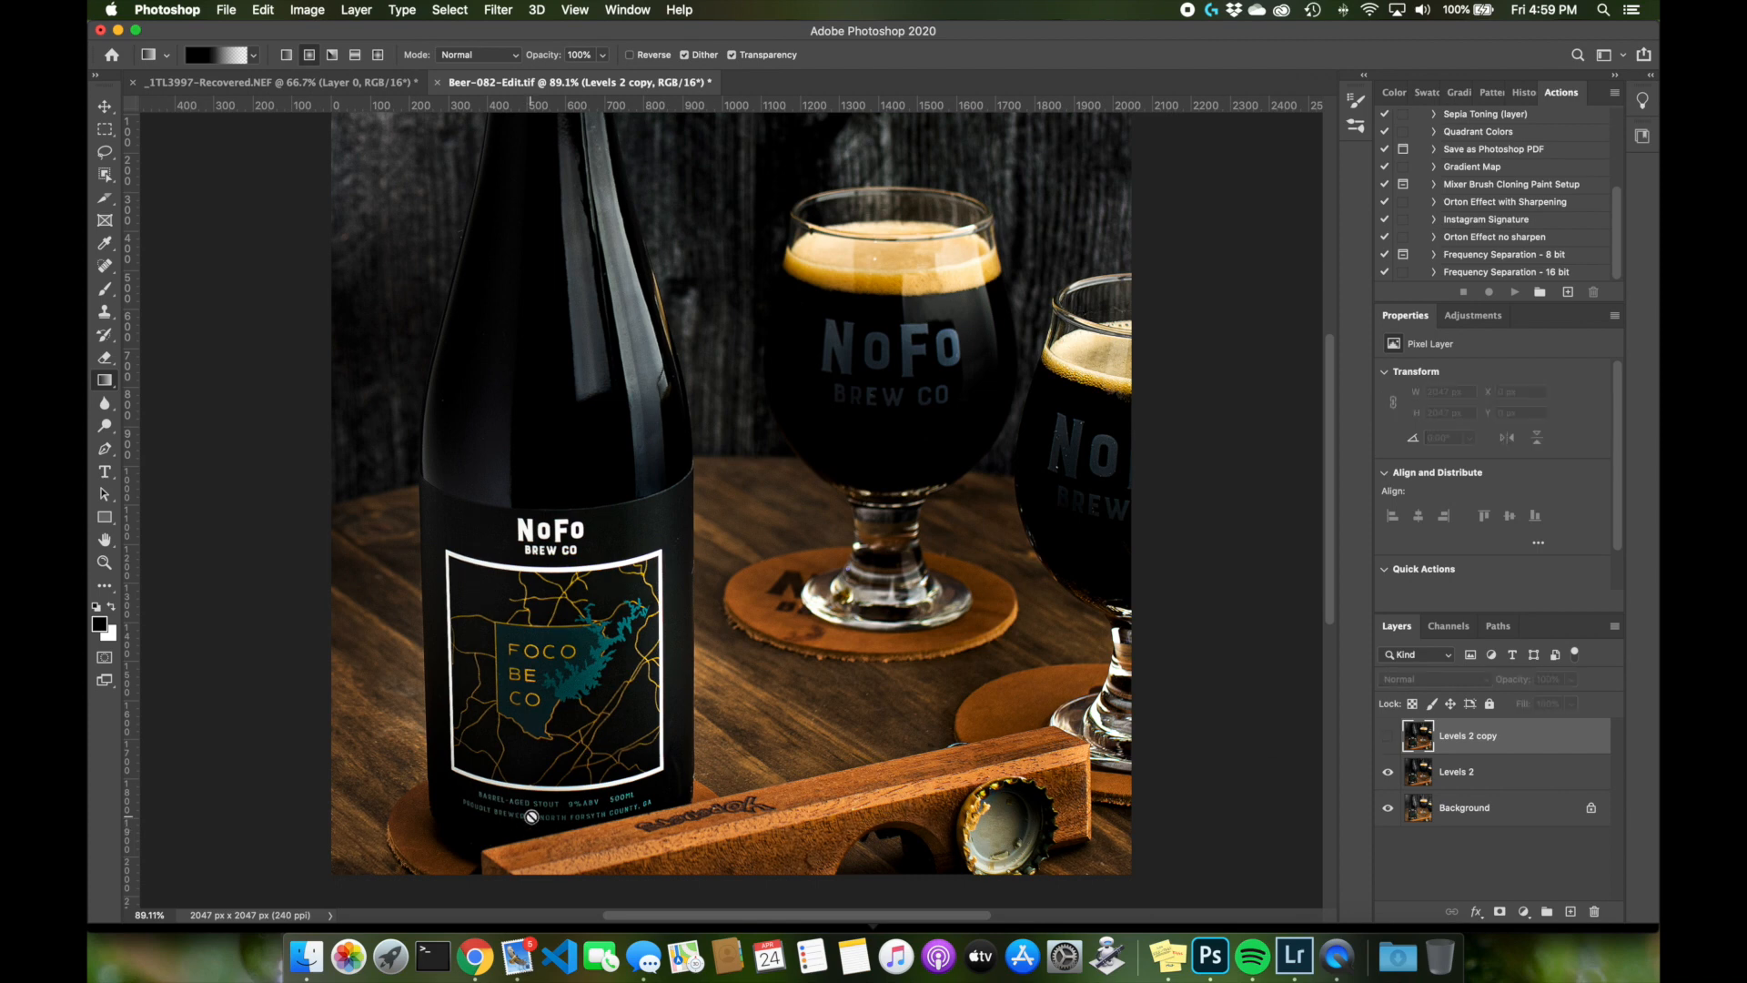
{"action": "left_click", "coordinate": [1388, 742]}
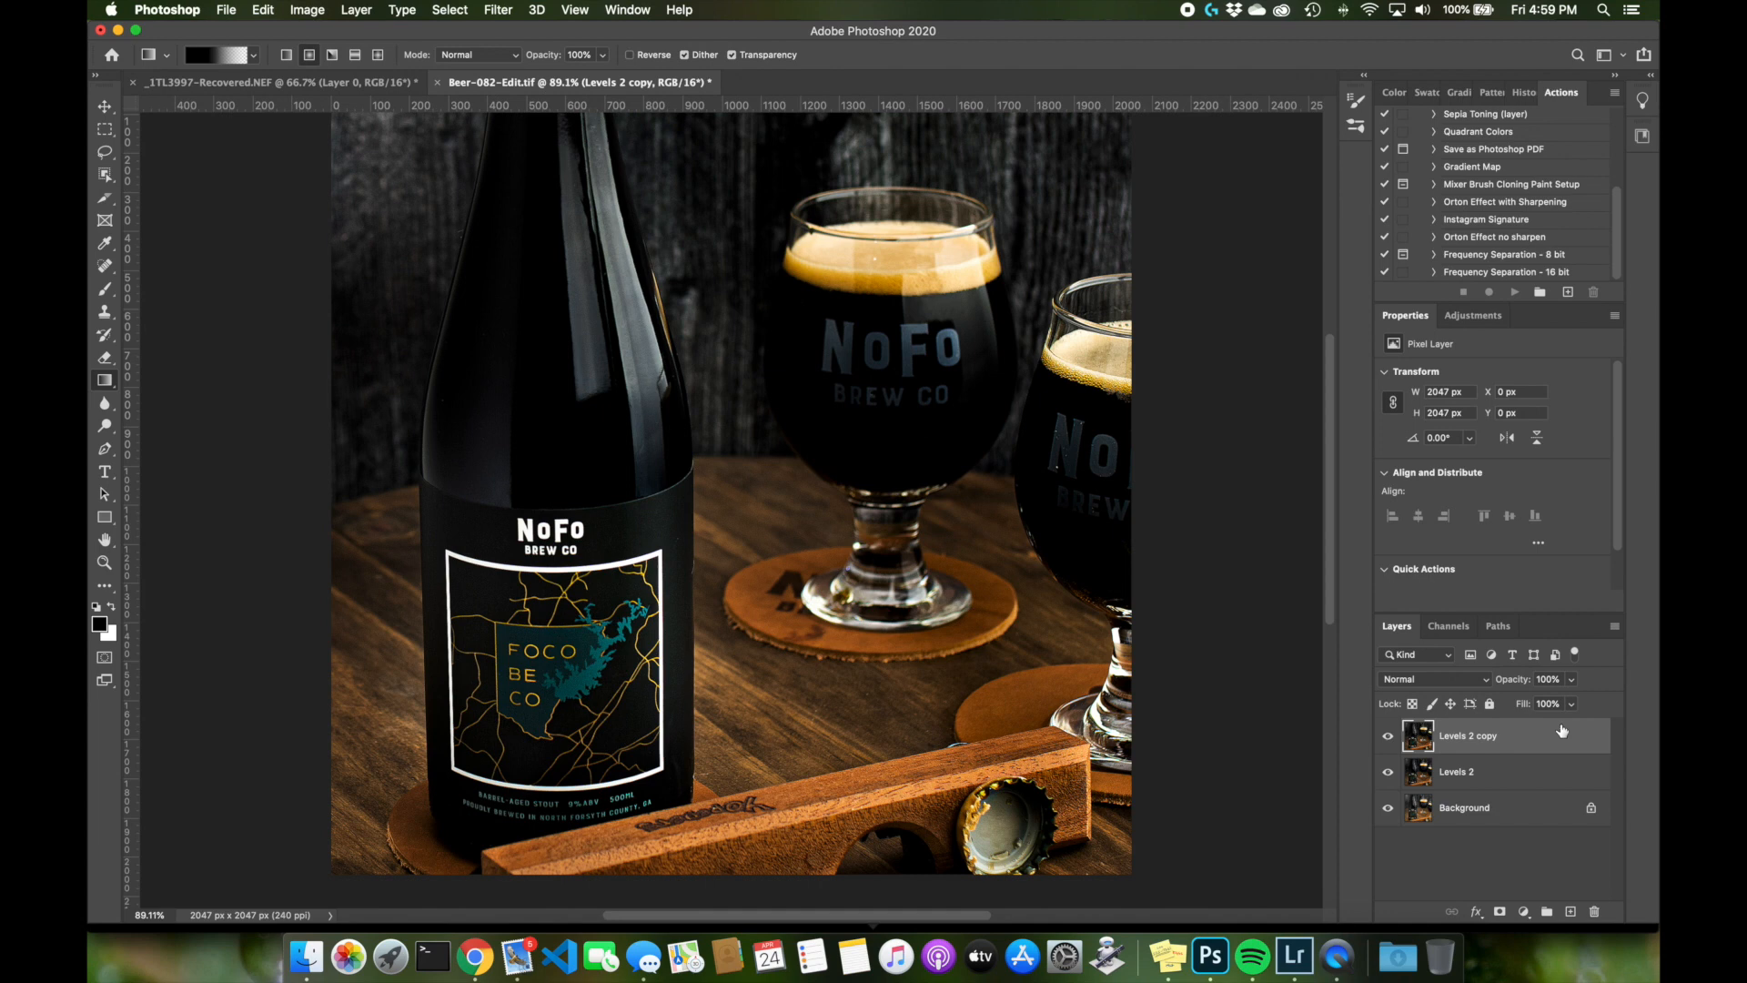
Duplicate the sharpened layer and use Apply Image on the copy with the Merged layer, Multiply blending and 100% opacity
{"action": "left_click_drag", "start_coordinate": [1498, 748], "coordinate": [1570, 911]}
{"action": "left_click", "coordinate": [307, 10]}
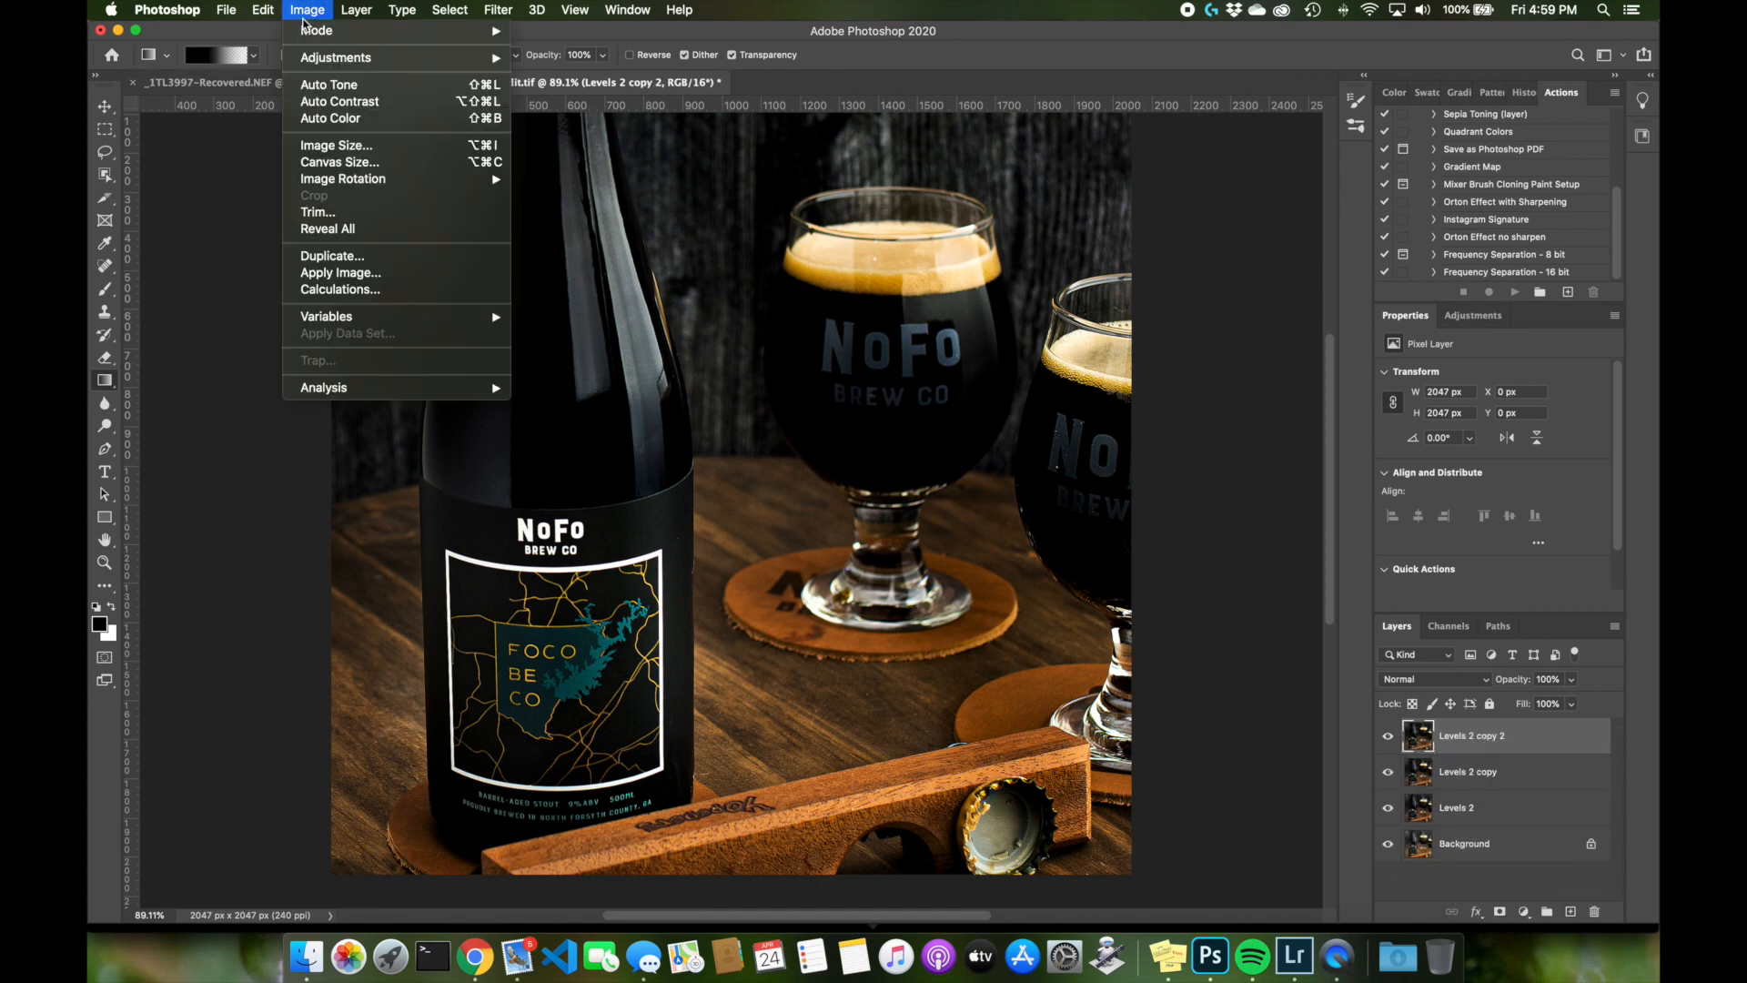
{"action": "left_click", "coordinate": [331, 274]}
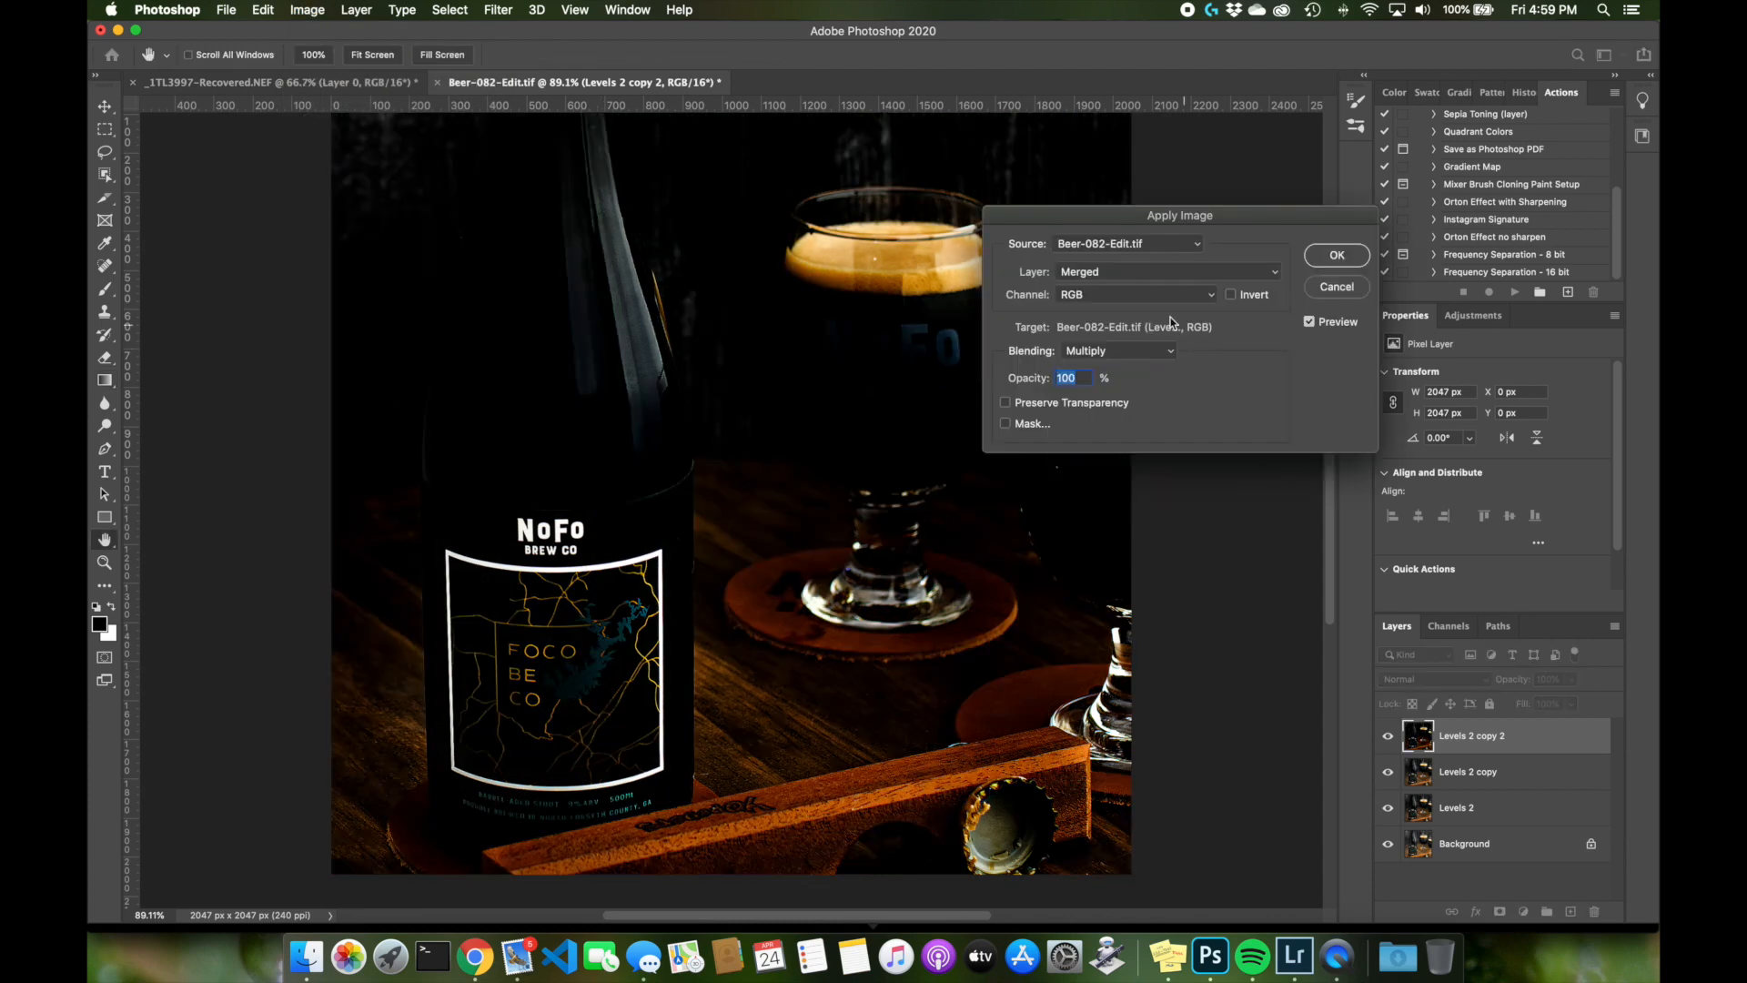
{"action": "left_click", "coordinate": [1127, 271]}
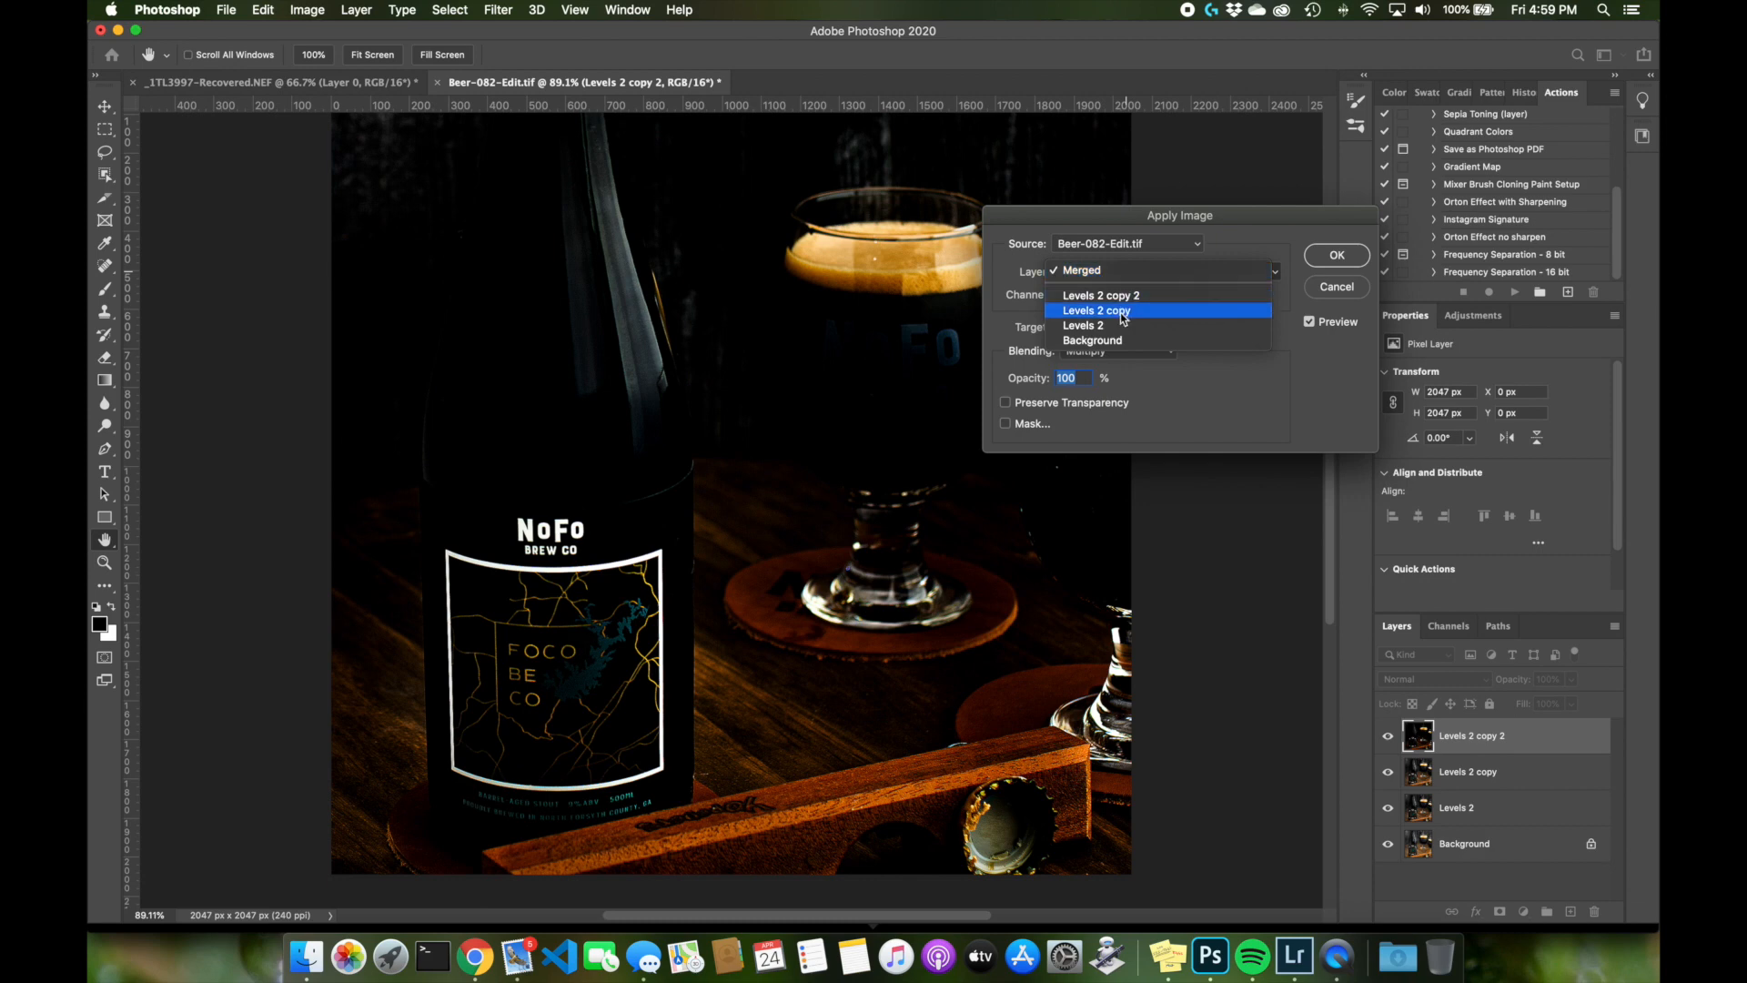
{"action": "left_click", "coordinate": [1353, 262]}
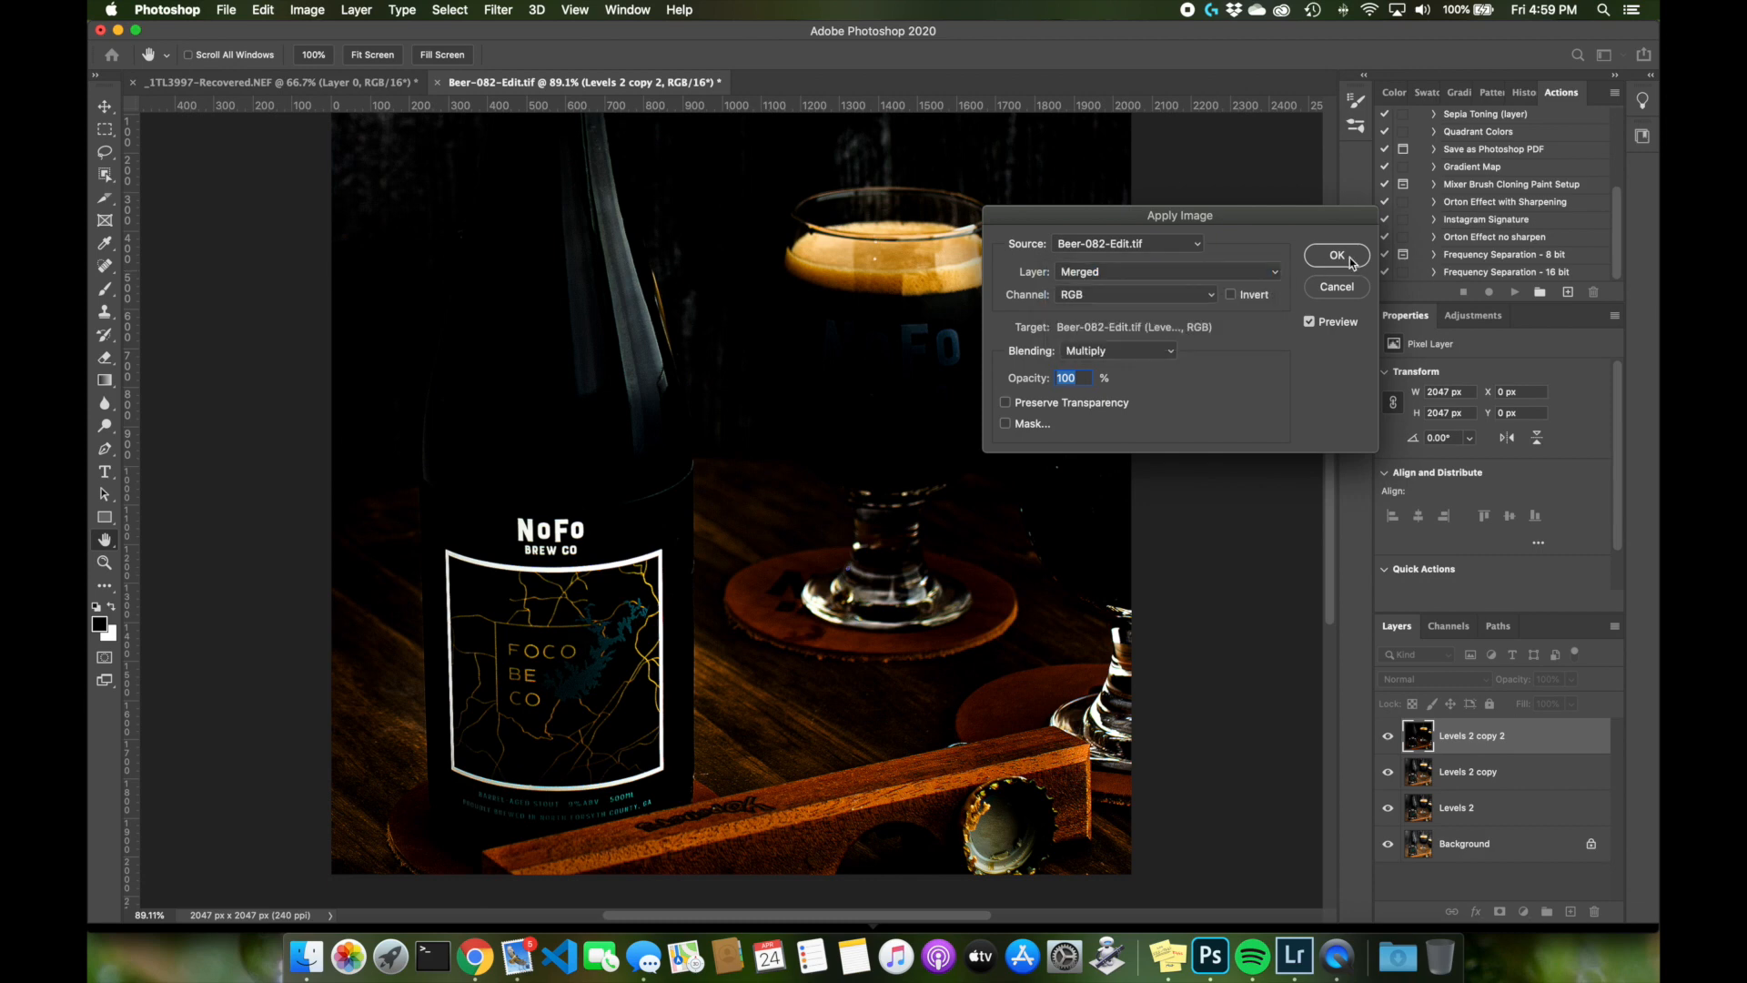
{"action": "left_click", "coordinate": [1326, 262]}
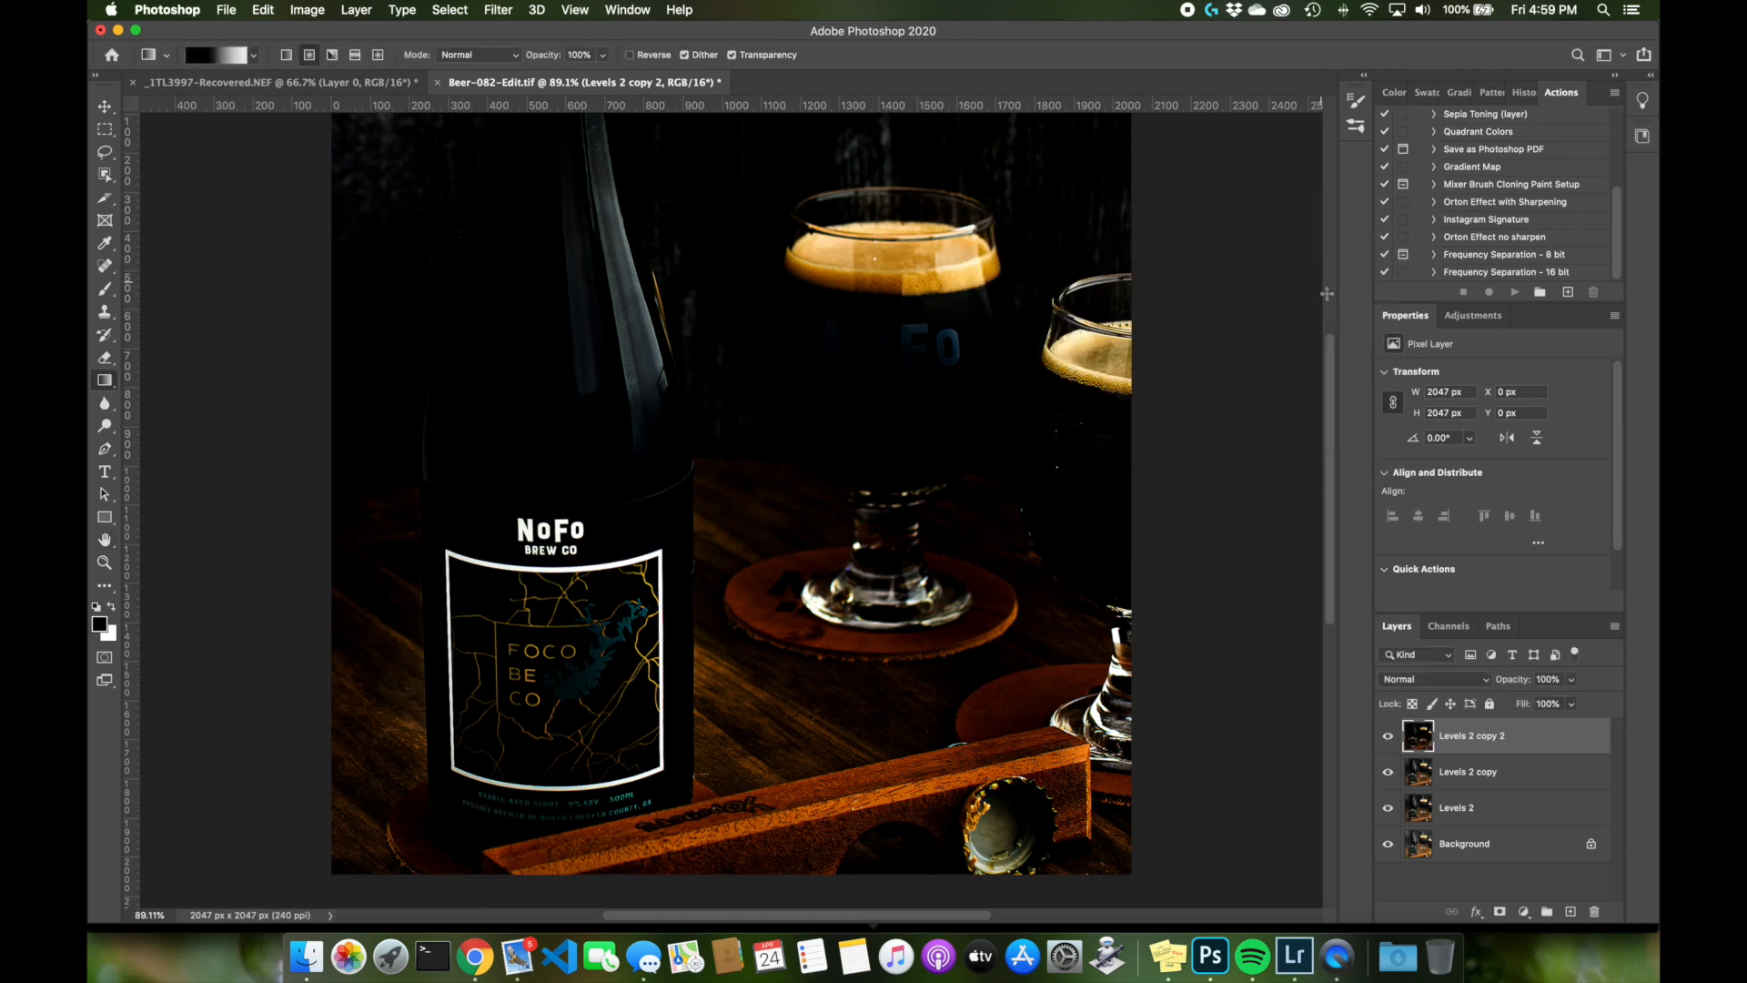
Set the darkened top copy's blend mode to Screen and compare the image with the layer hidden
{"action": "left_click", "coordinate": [1445, 680]}
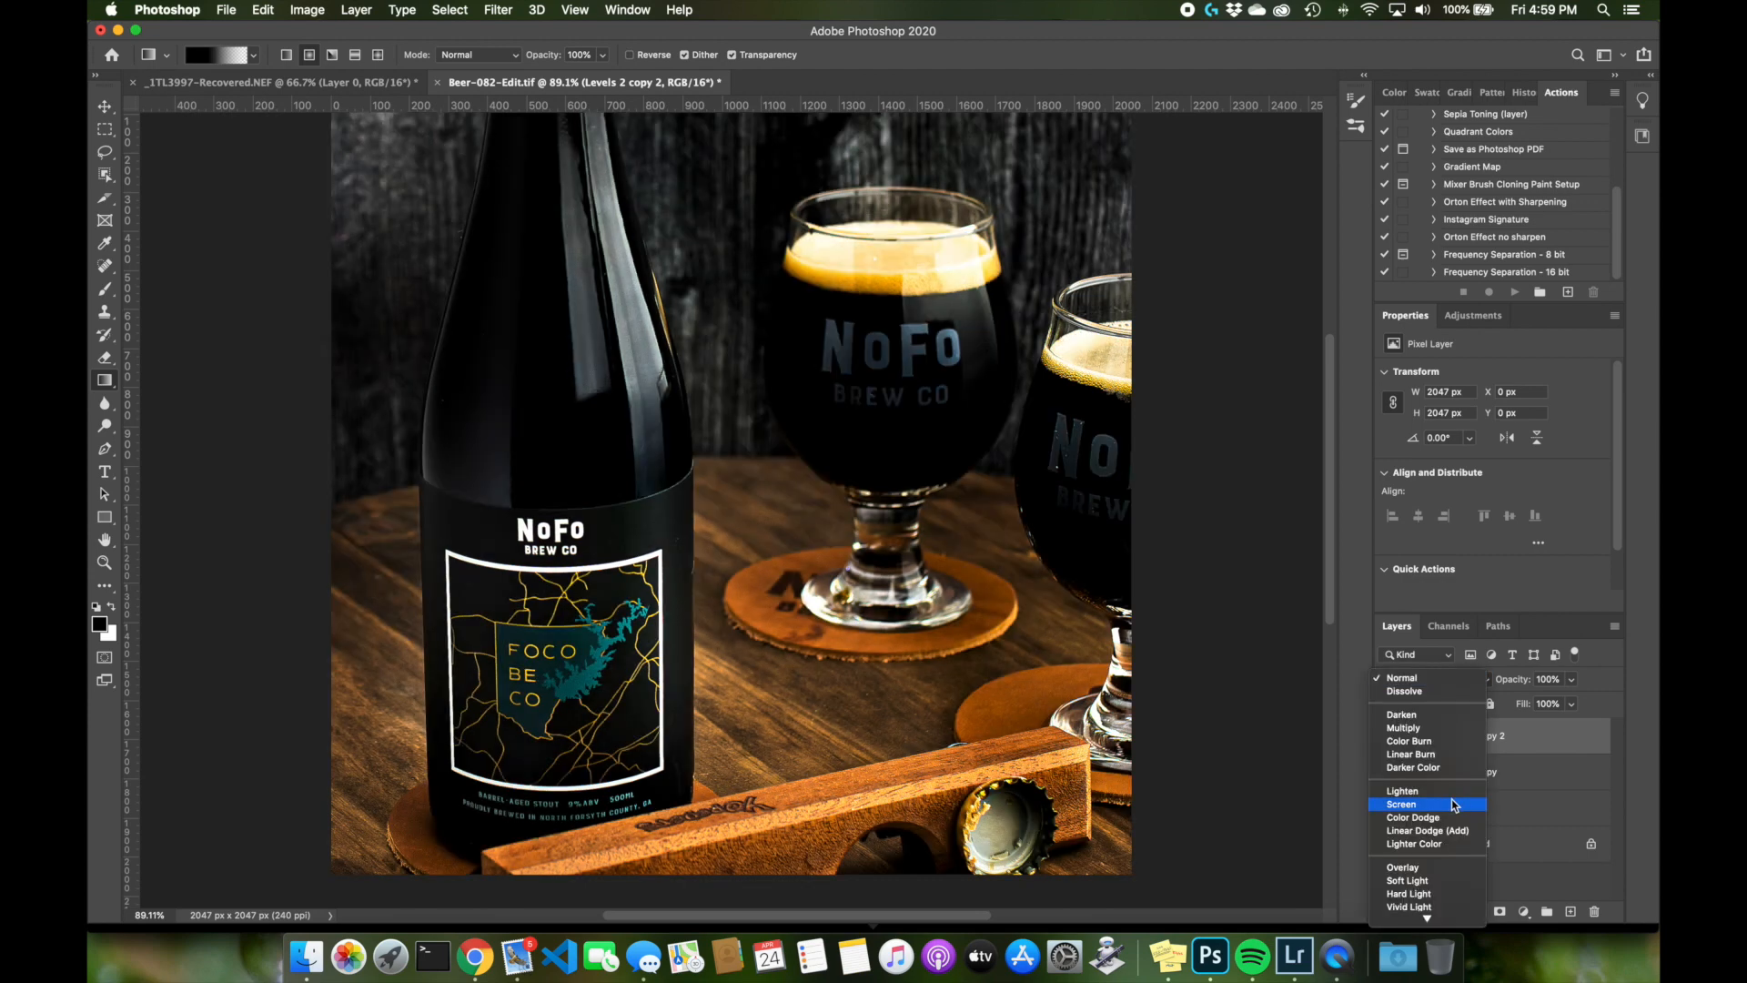
{"action": "left_click", "coordinate": [1453, 804]}
{"action": "left_click", "coordinate": [1390, 738]}
{"action": "left_click", "coordinate": [1390, 738]}
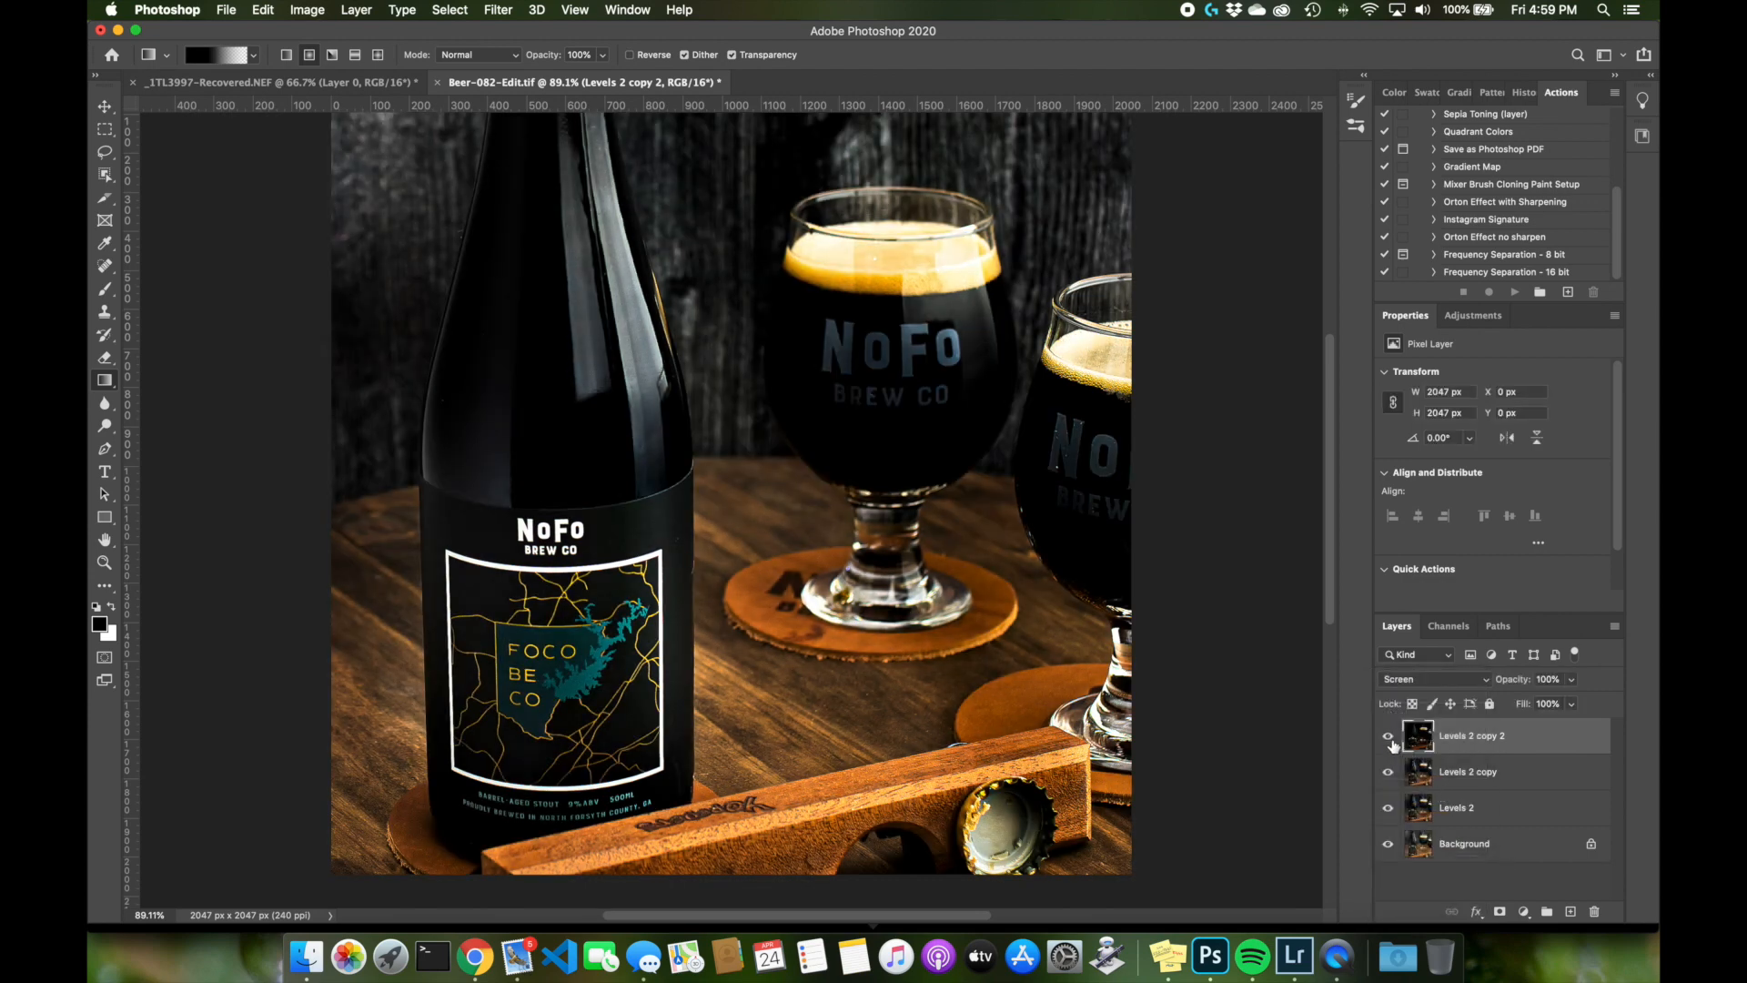
Apply a Gaussian Blur with a 22-pixel radius to the Screen layer
{"action": "left_click", "coordinate": [452, 10]}
{"action": "mouse_move", "coordinate": [498, 10]}
{"action": "mouse_move", "coordinate": [543, 219]}
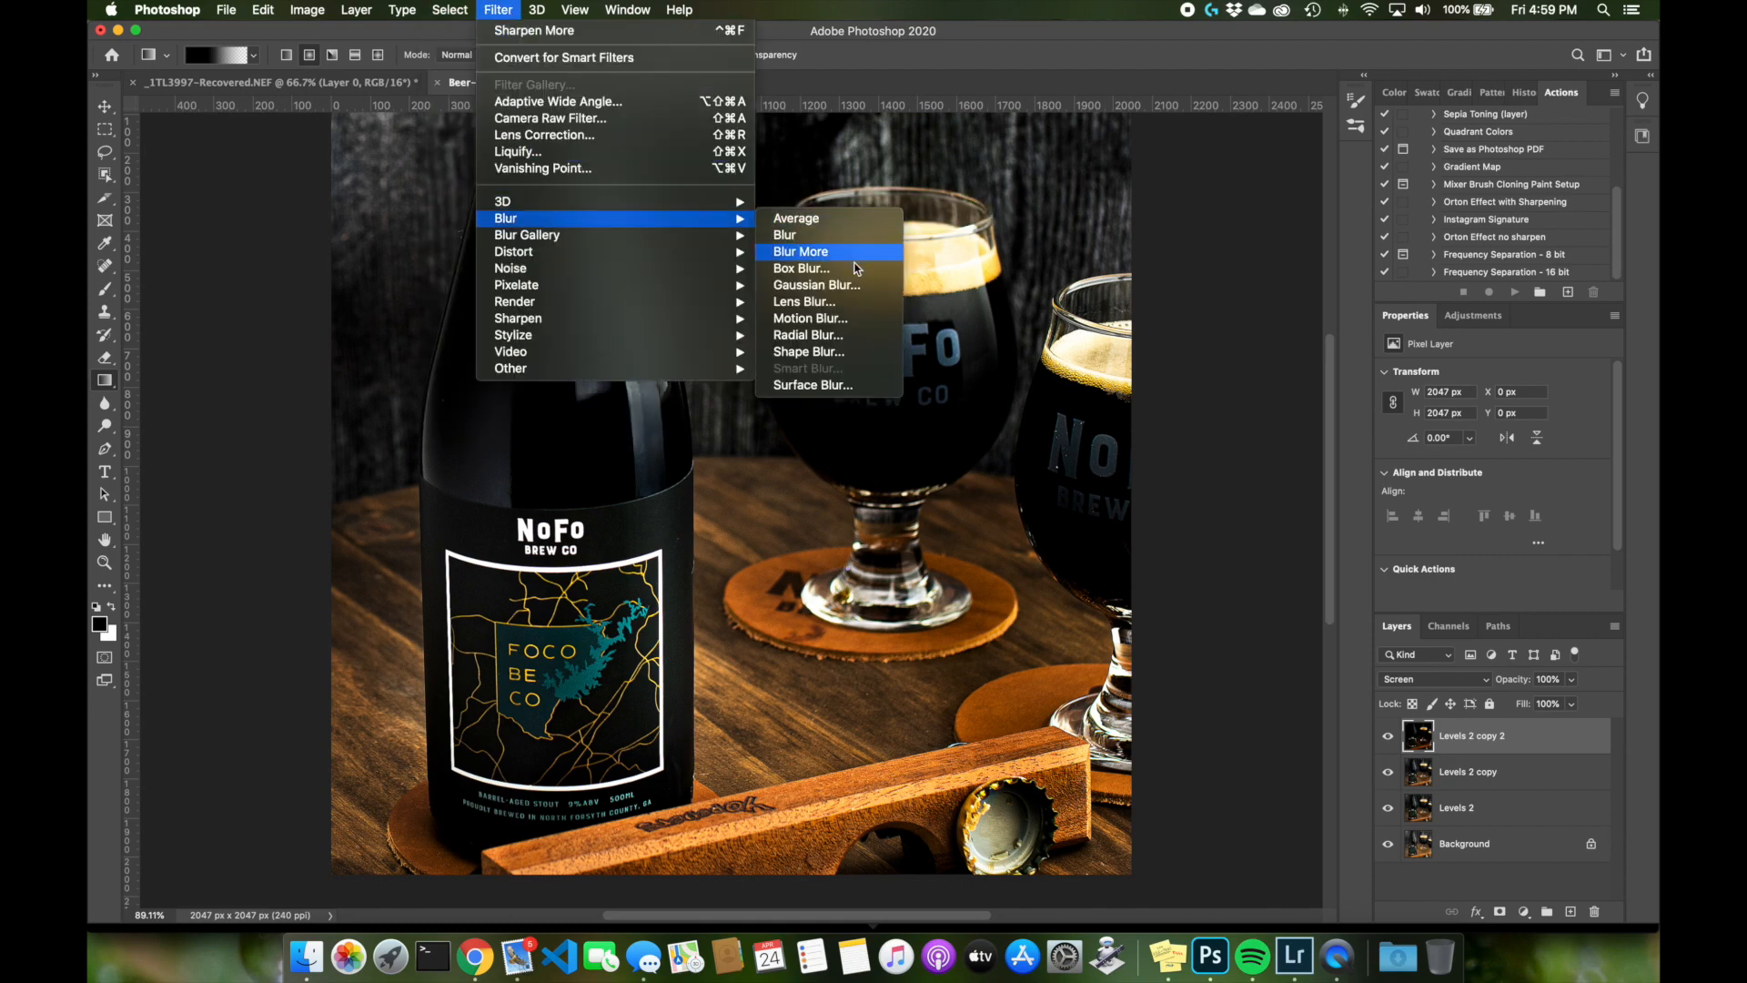
{"action": "left_click", "coordinate": [801, 285]}
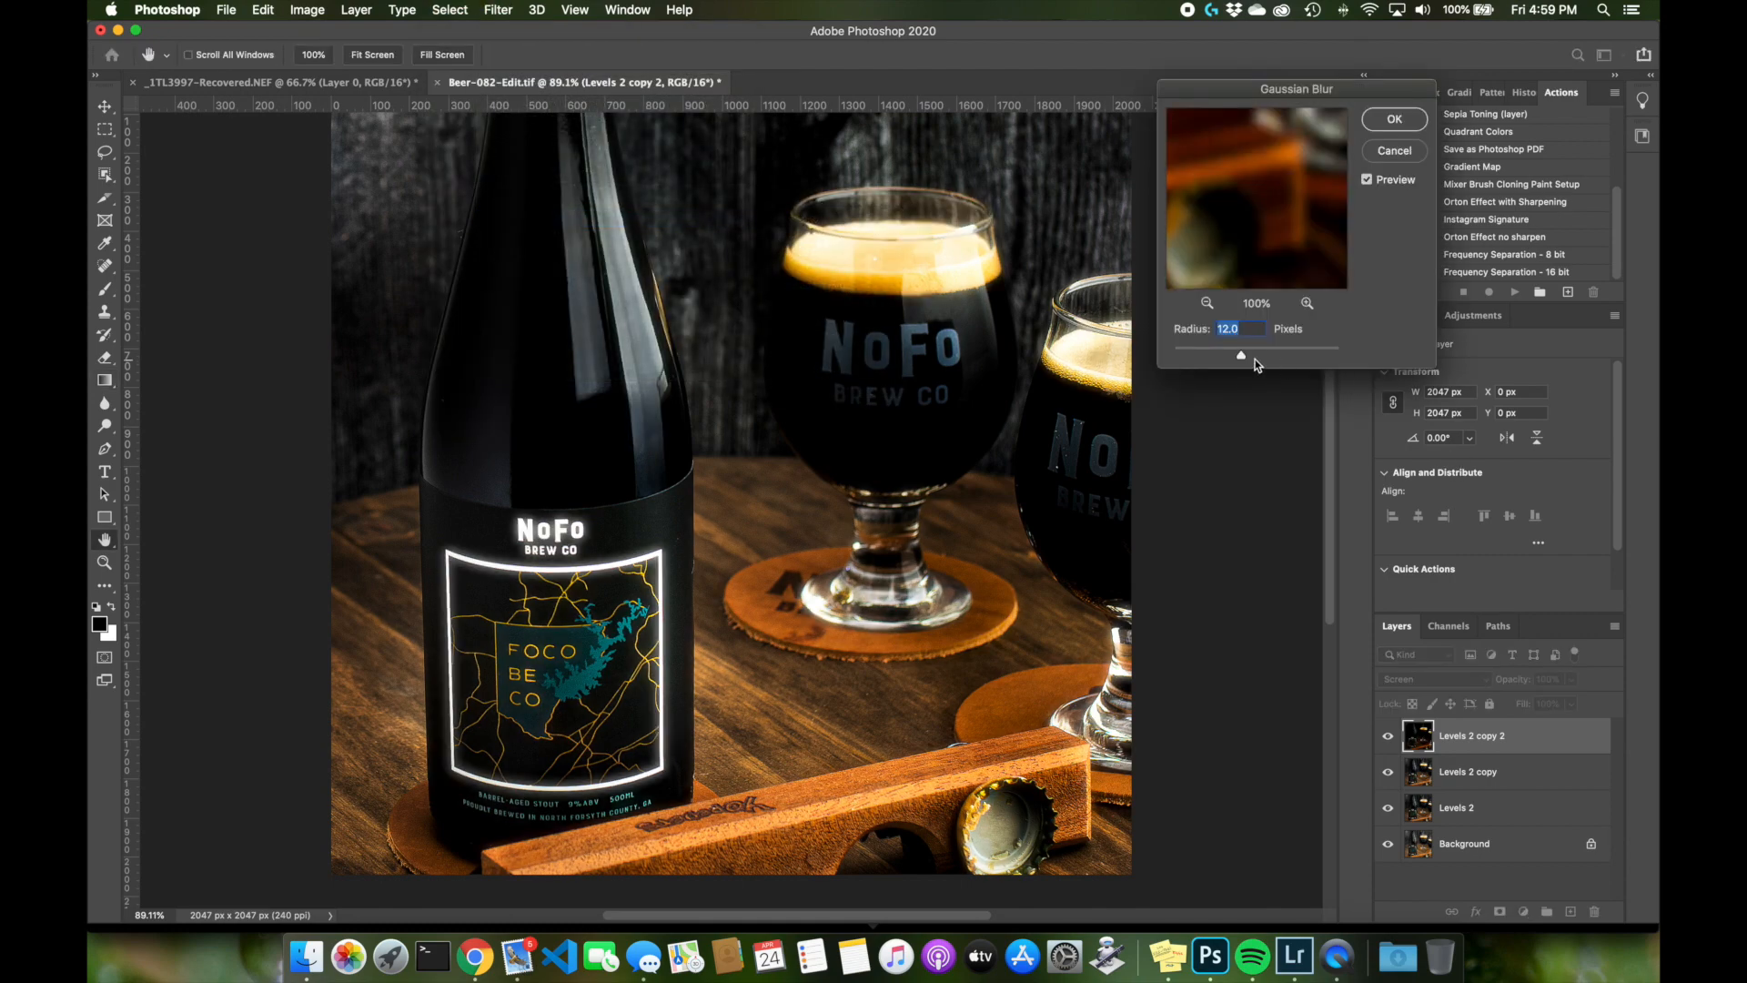
{"action": "type", "text": "22"}
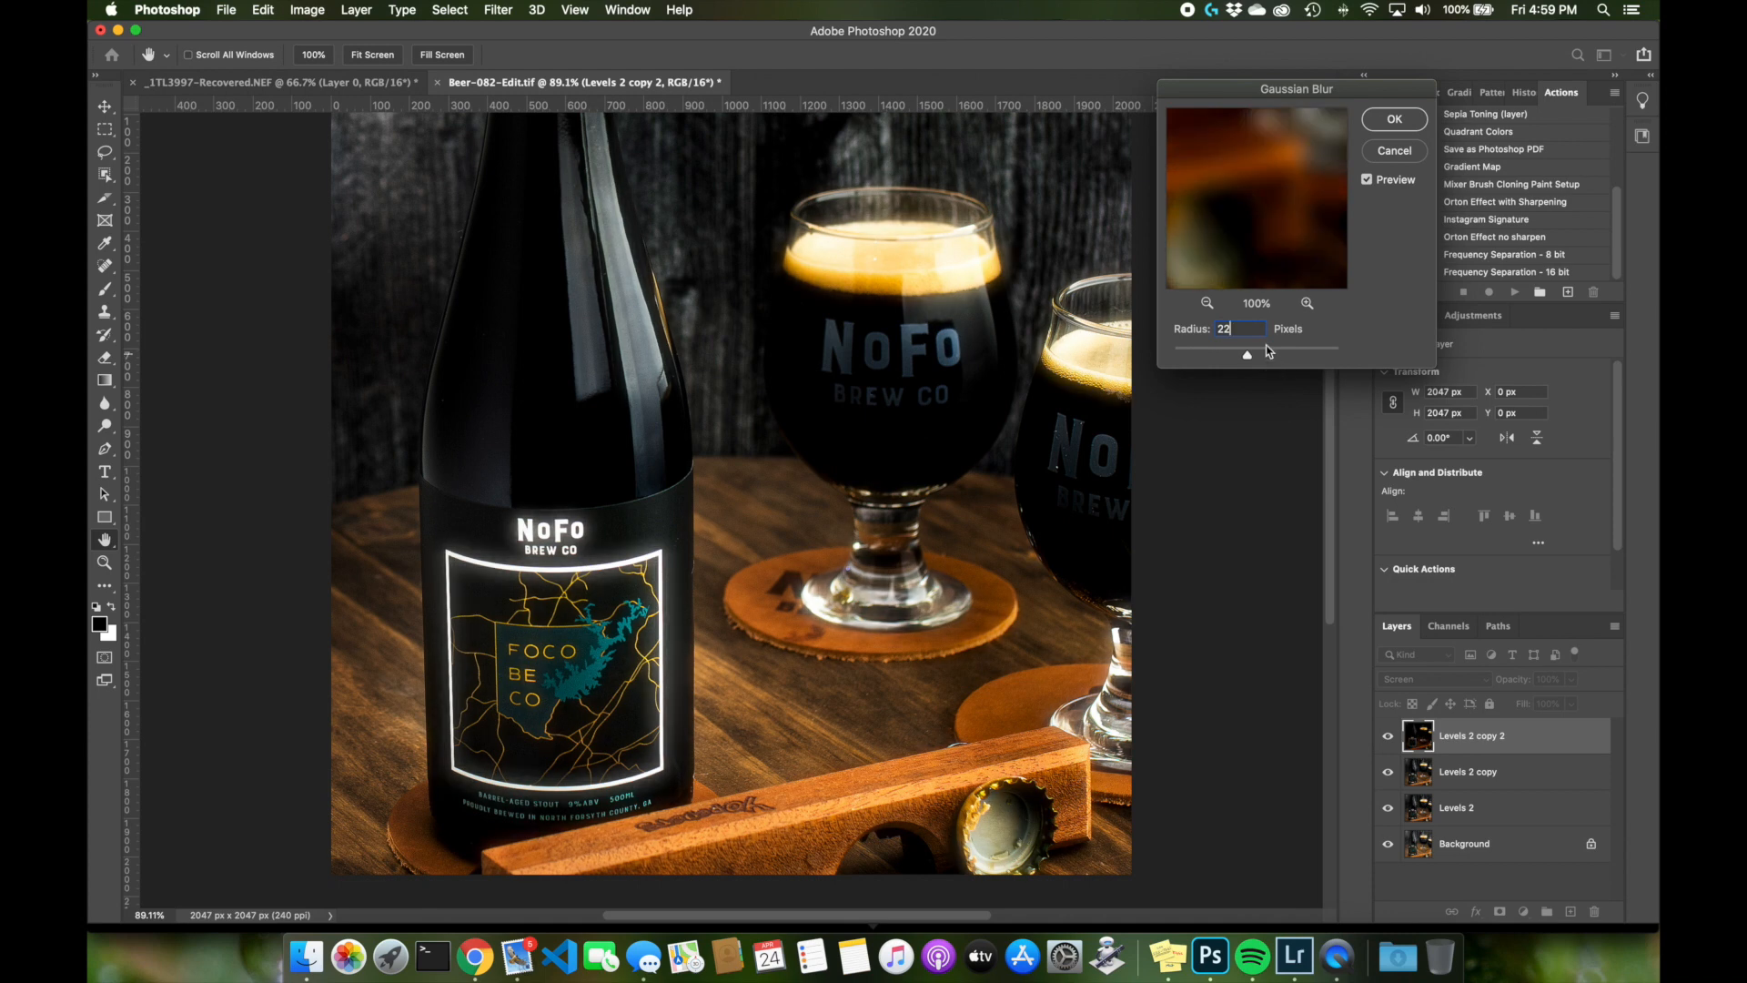
{"action": "left_click_drag", "start_coordinate": [1247, 360], "coordinate": [1289, 361]}
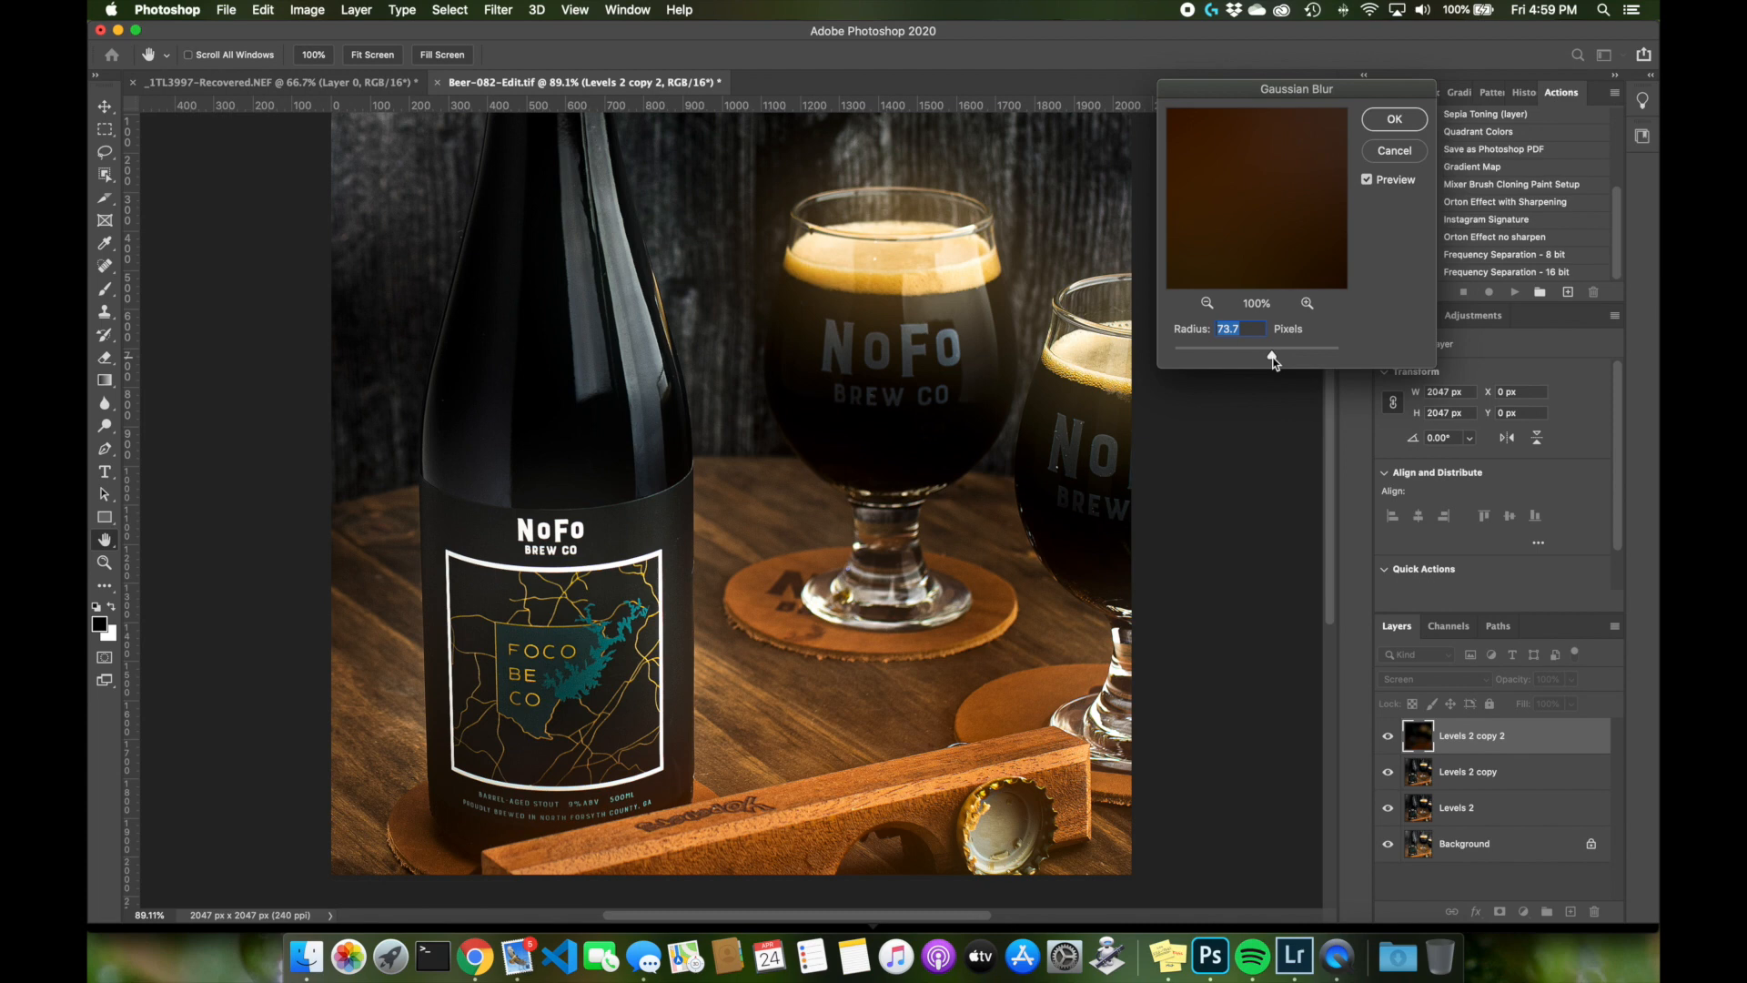
{"action": "type", "text": "22"}
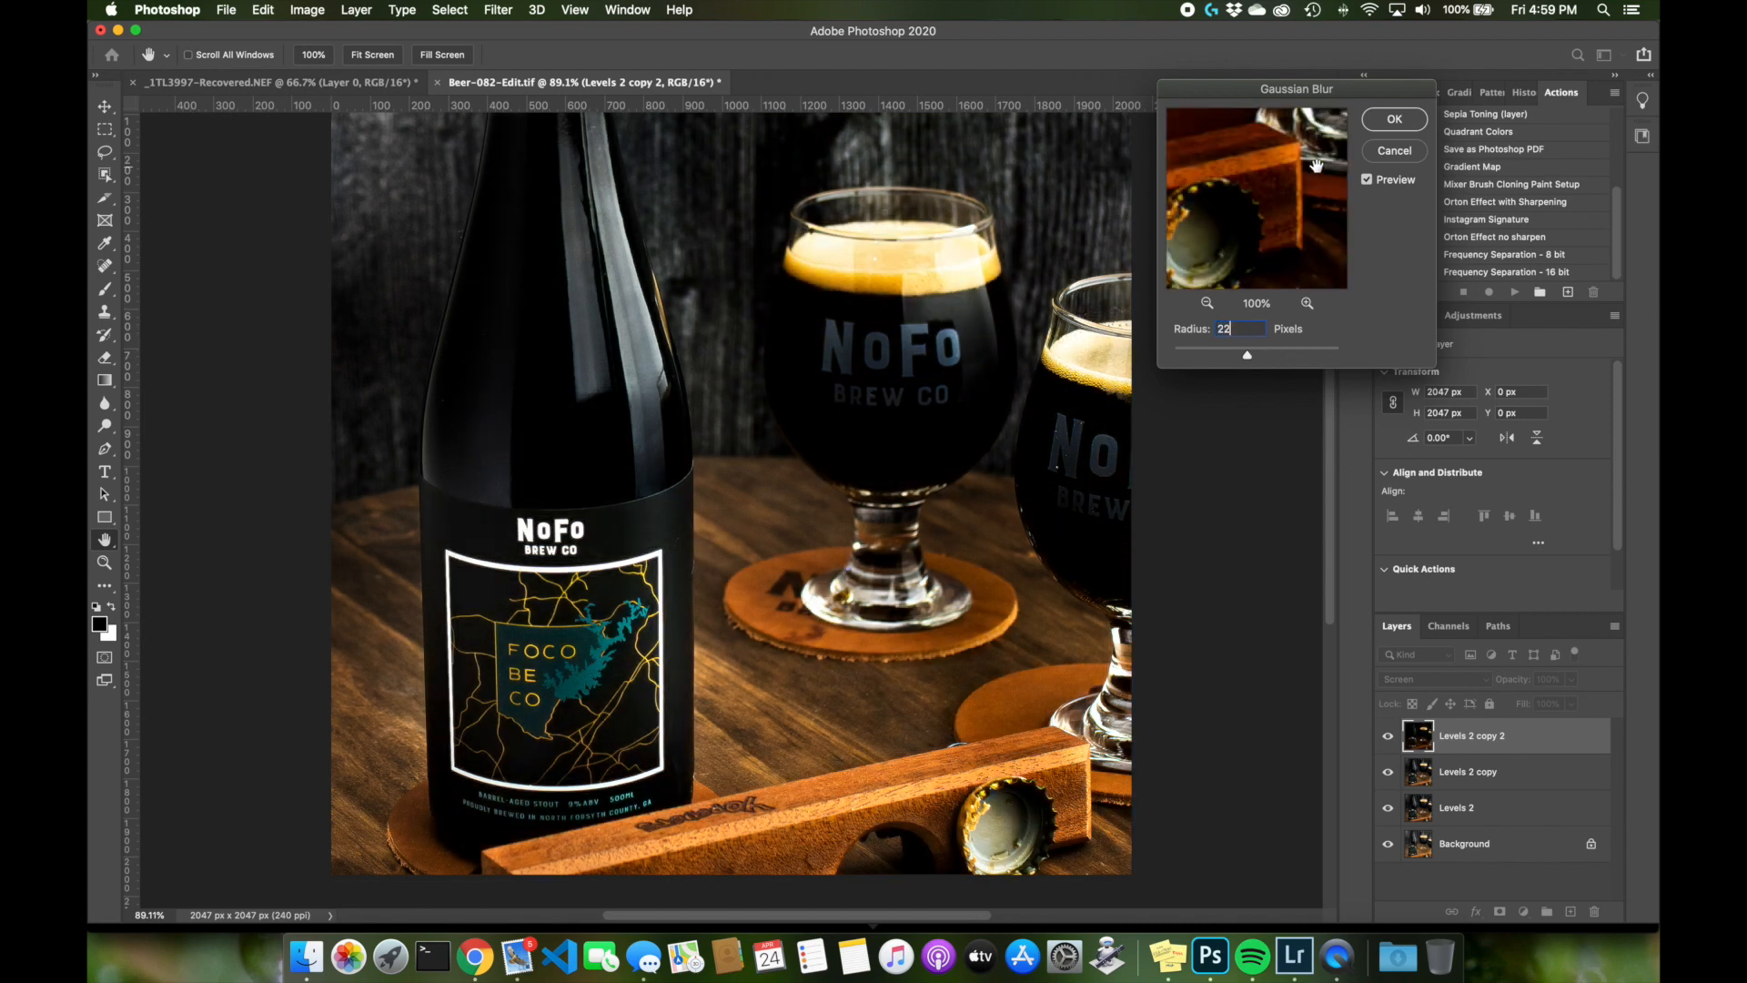
{"action": "left_click", "coordinate": [1394, 119]}
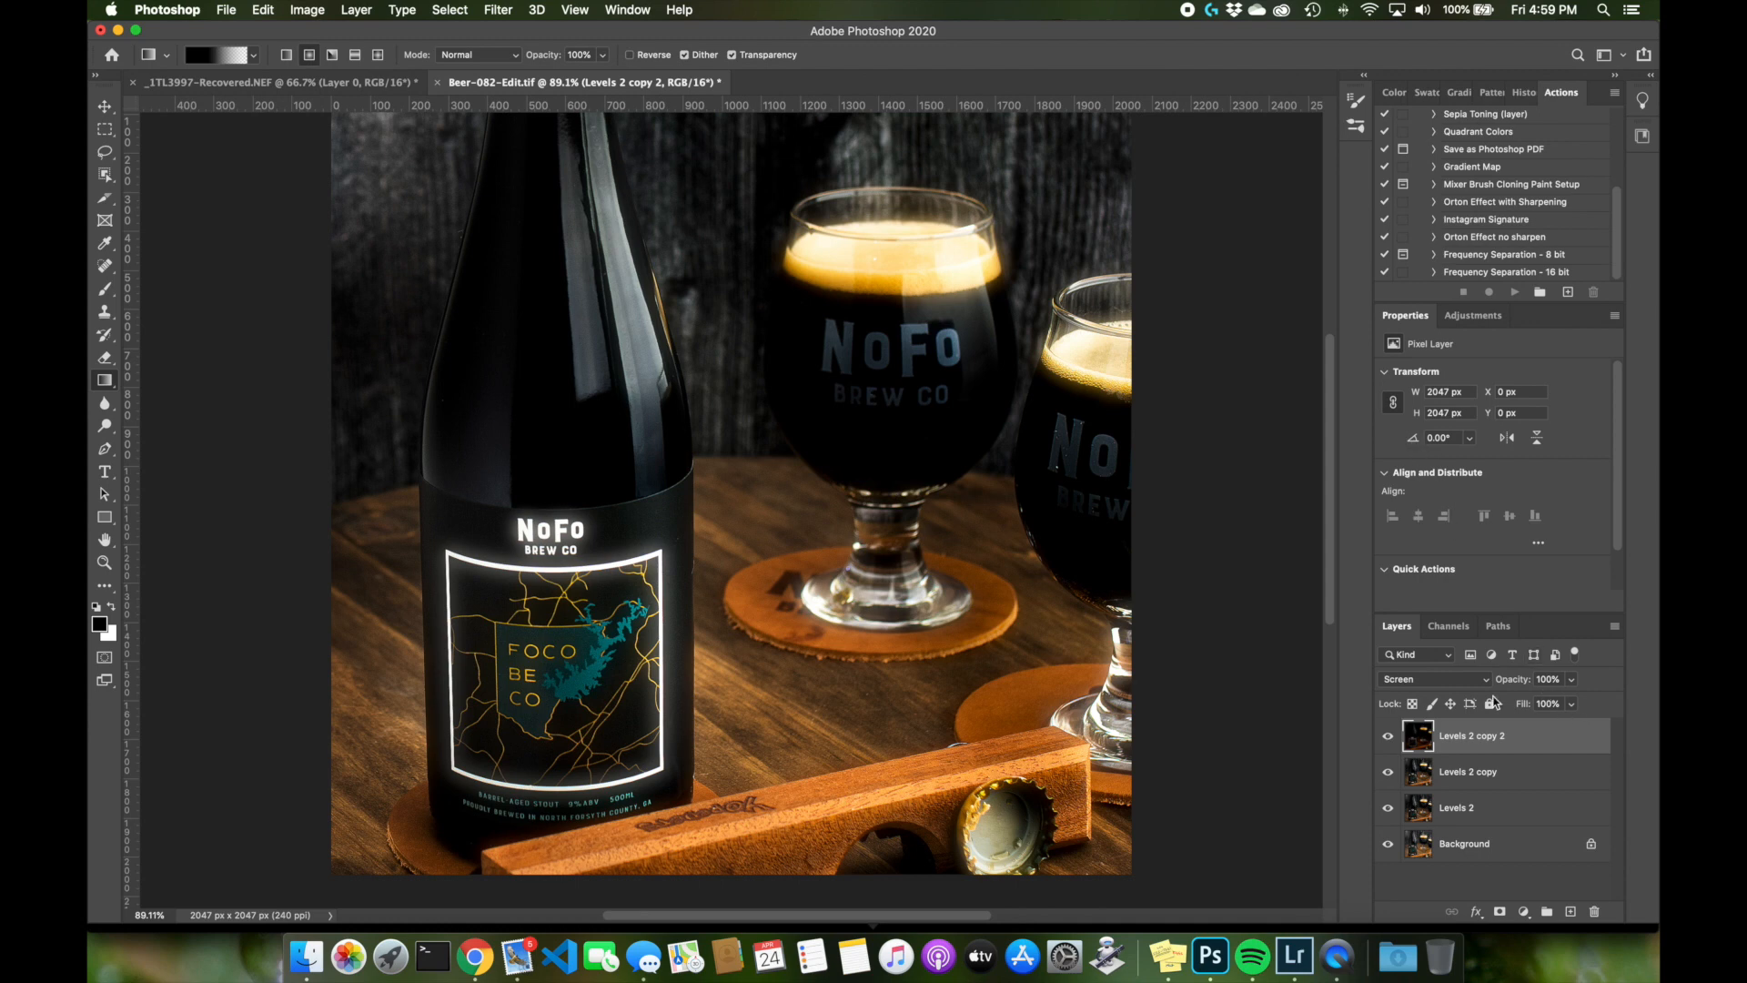
Reduce the blurred Screen layer's opacity to 55% and compare the glow with the layer hidden and shown
{"action": "left_click", "coordinate": [1389, 740]}
{"action": "left_click", "coordinate": [1388, 740]}
{"action": "left_click", "coordinate": [1389, 740]}
{"action": "left_click", "coordinate": [1389, 740]}
{"action": "left_click", "coordinate": [1569, 682]}
{"action": "left_click_drag", "start_coordinate": [1542, 704], "coordinate": [1536, 706]}
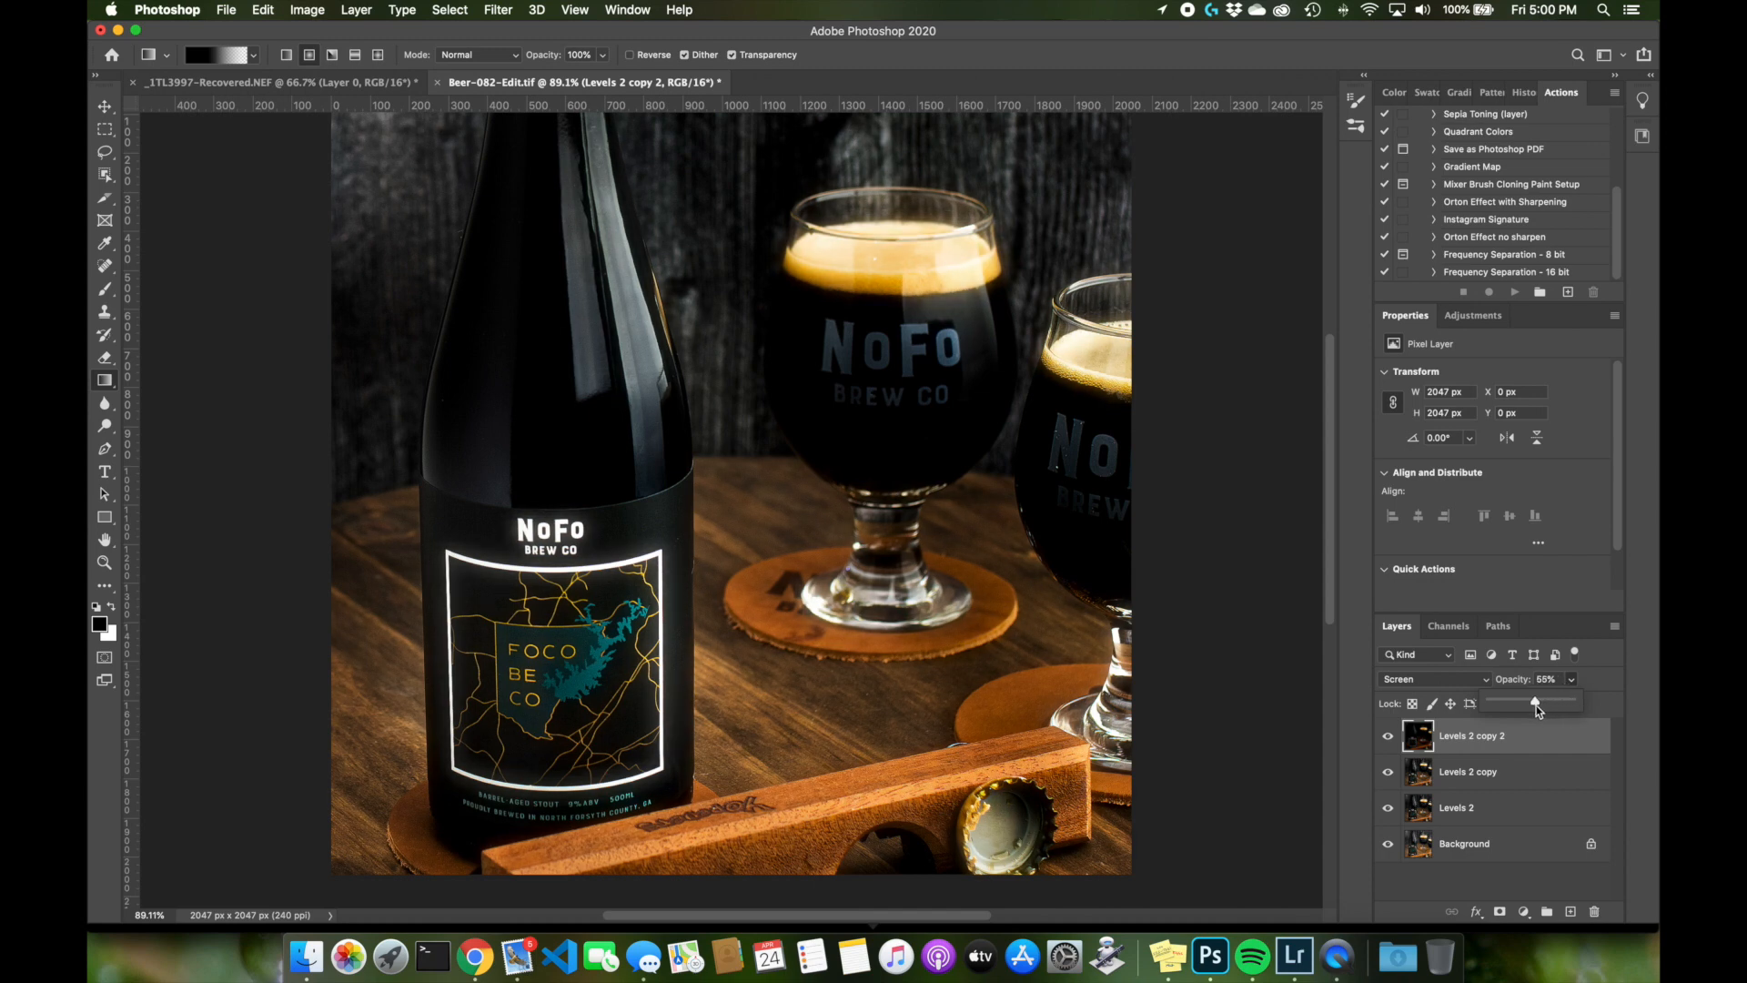
{"action": "left_click", "coordinate": [1389, 739]}
{"action": "left_click", "coordinate": [1388, 738]}
Merge the glow layer with the sharpened copy and compare the result with the original Background
{"action": "left_click", "coordinate": [1489, 774], "text": "shift"}
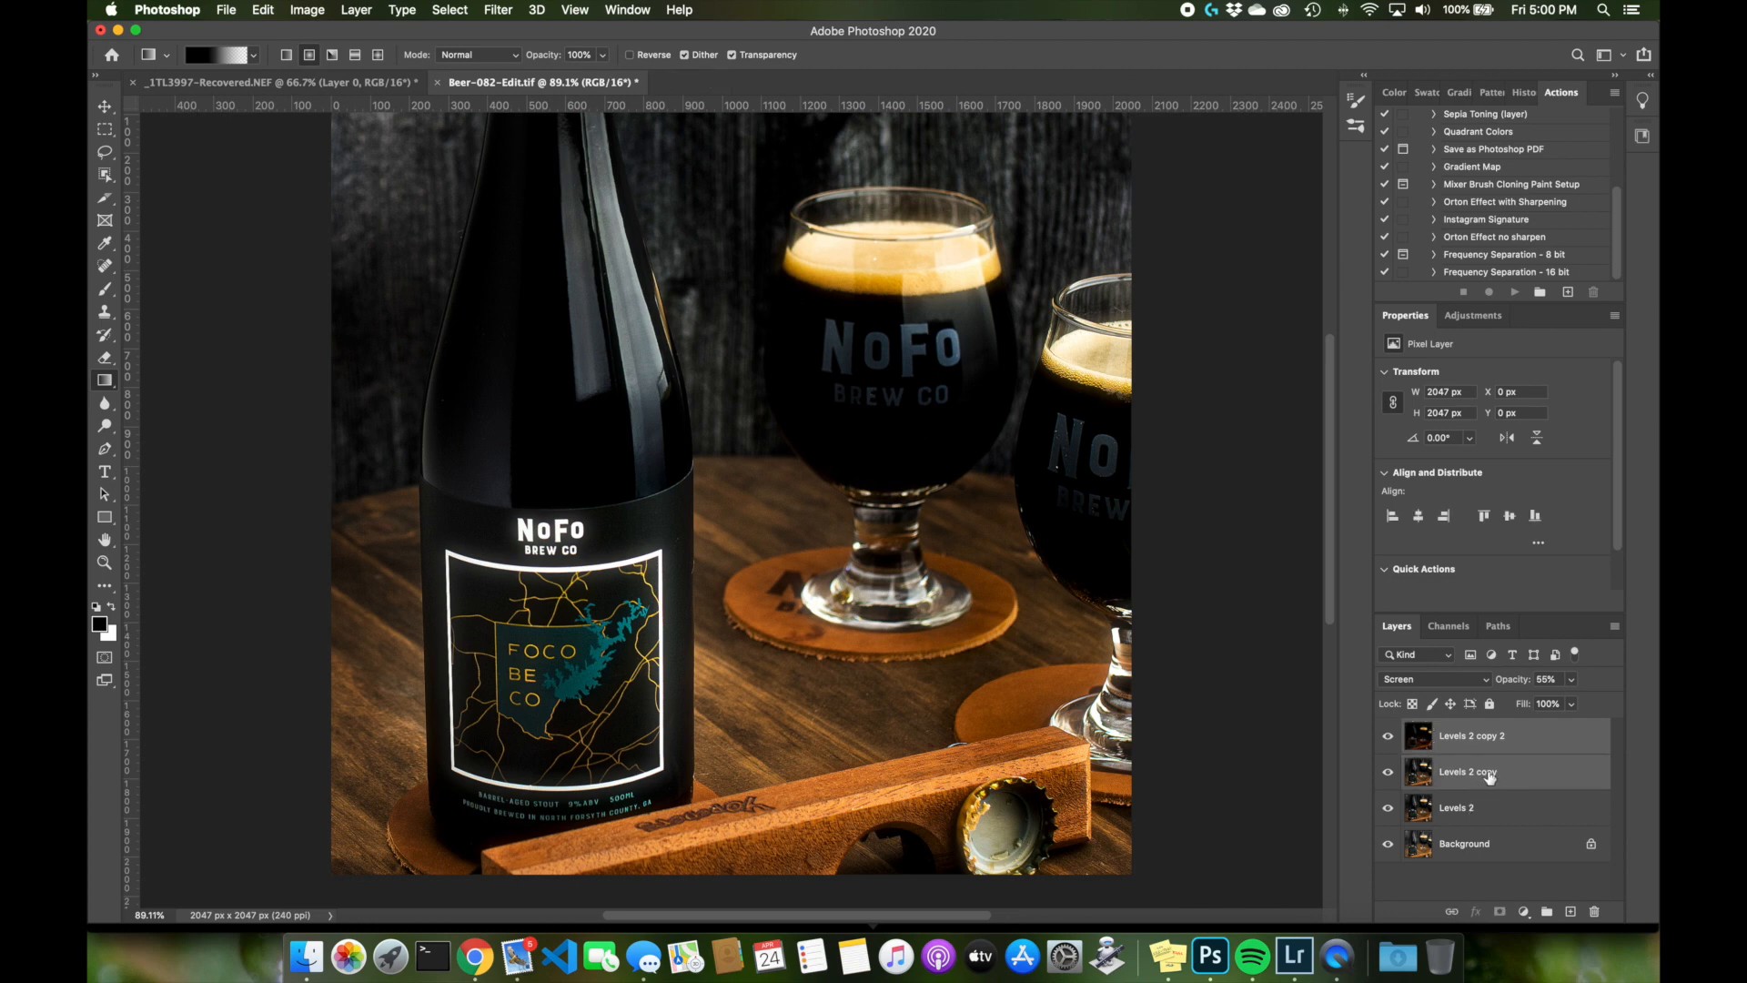
{"action": "key", "text": "super+e"}
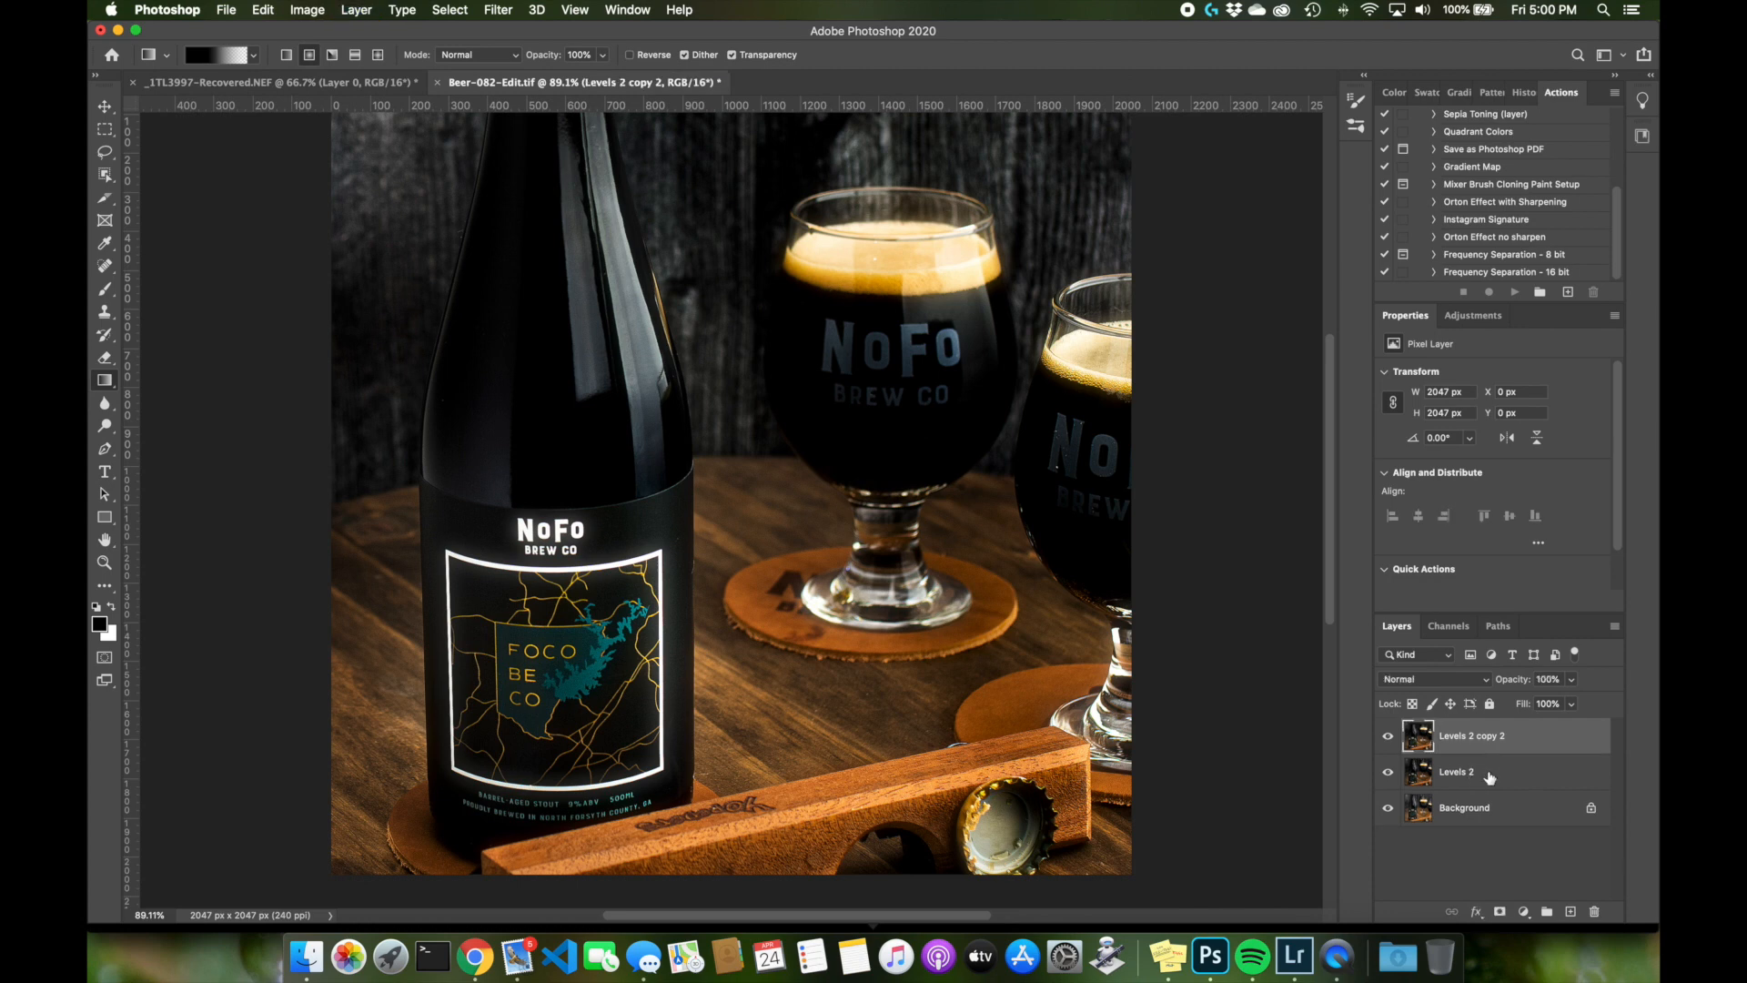
{"action": "left_click", "coordinate": [1388, 736]}
{"action": "left_click", "coordinate": [1387, 772]}
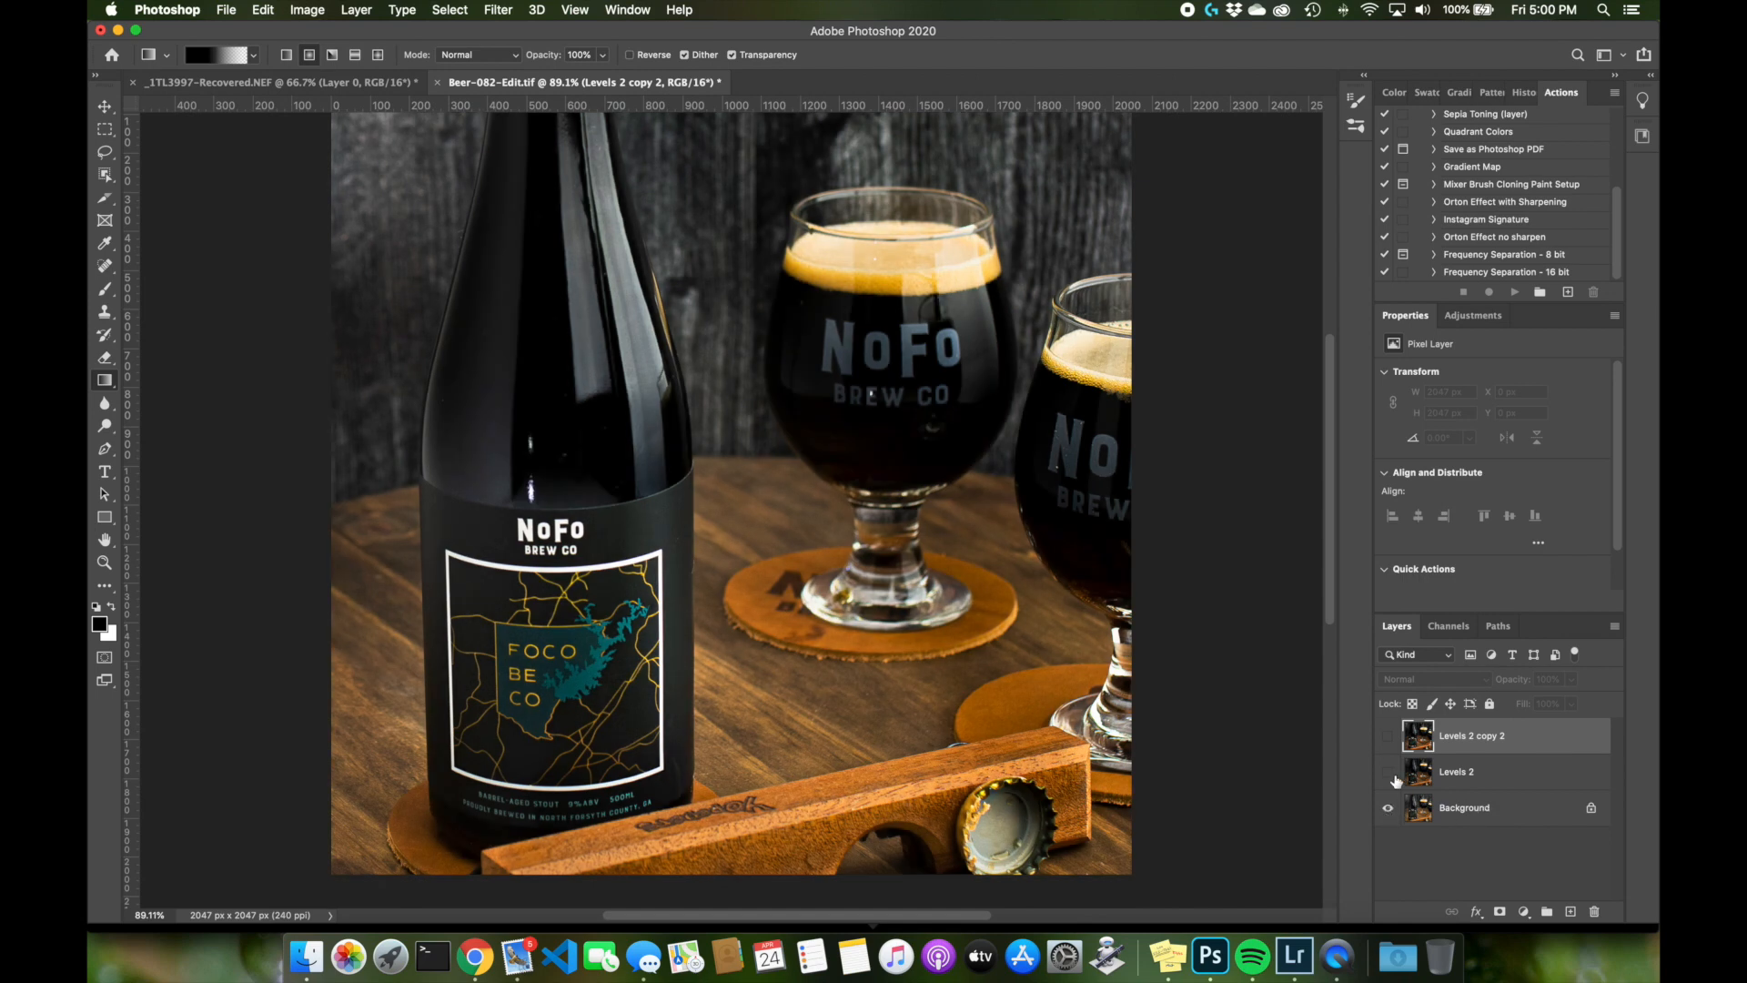
{"action": "left_click", "coordinate": [1387, 773]}
{"action": "left_click", "coordinate": [1388, 737]}
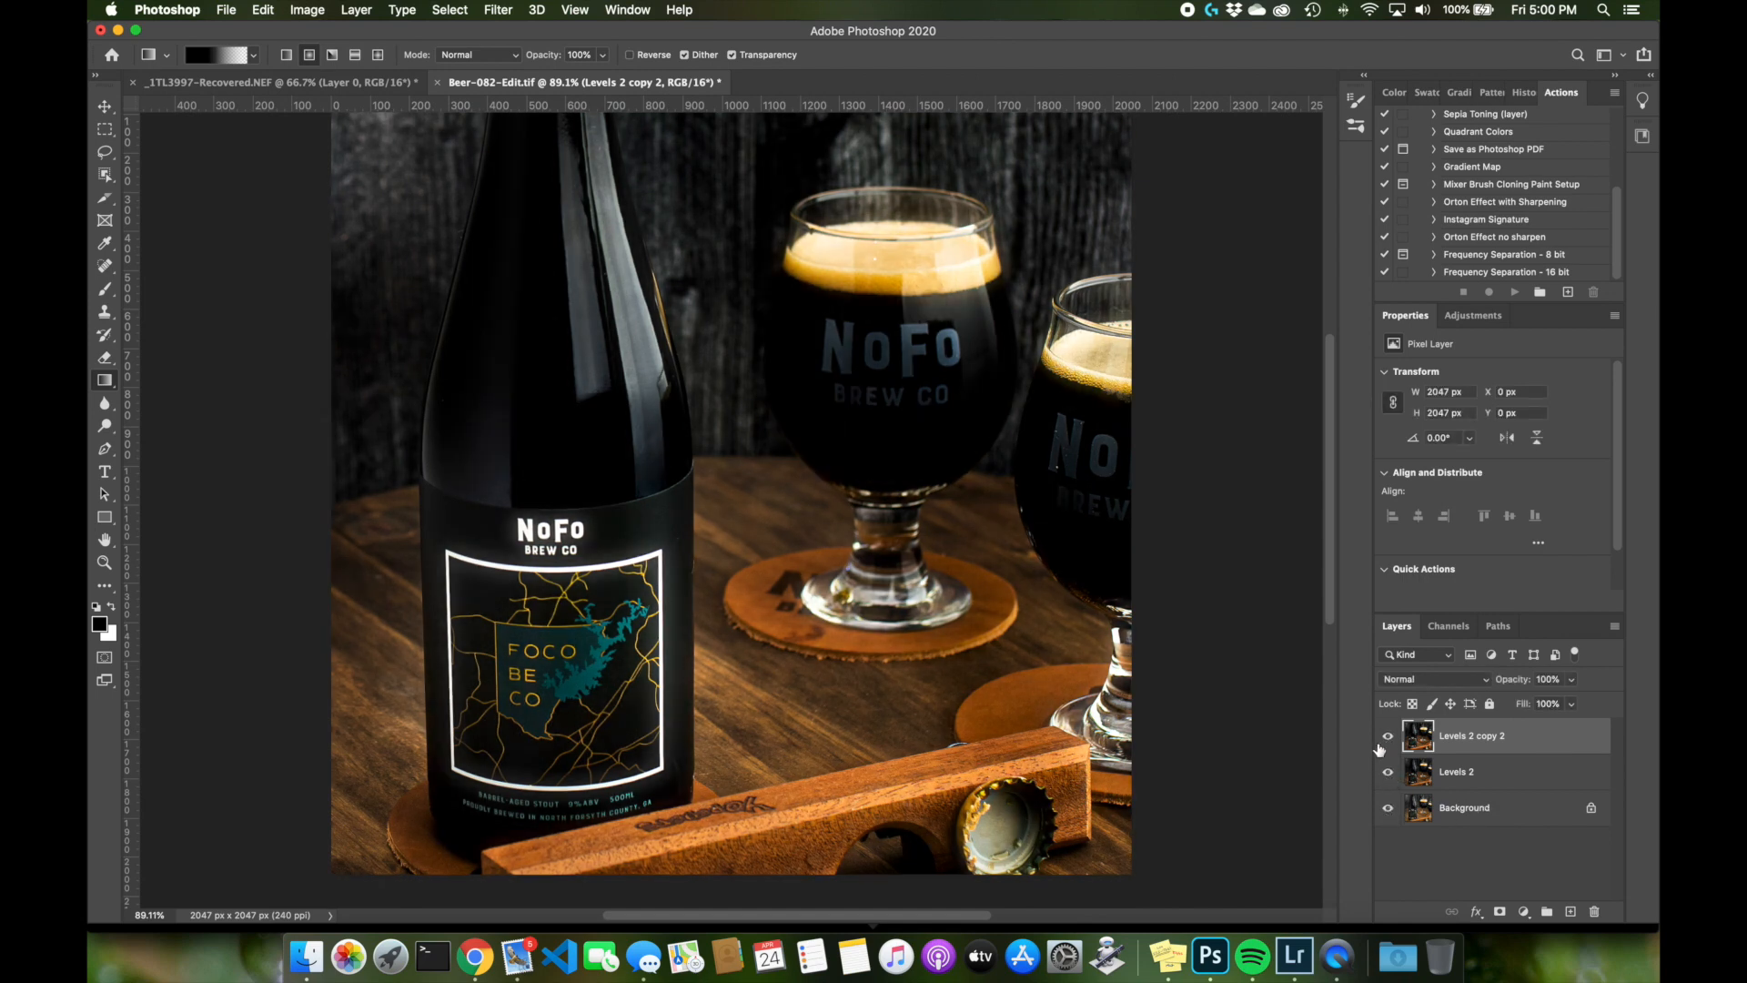
Save the edited beer photo under its existing file name
{"action": "scroll", "coordinate": [552, 349], "scroll_direction": "down", "scroll_amount": 1}
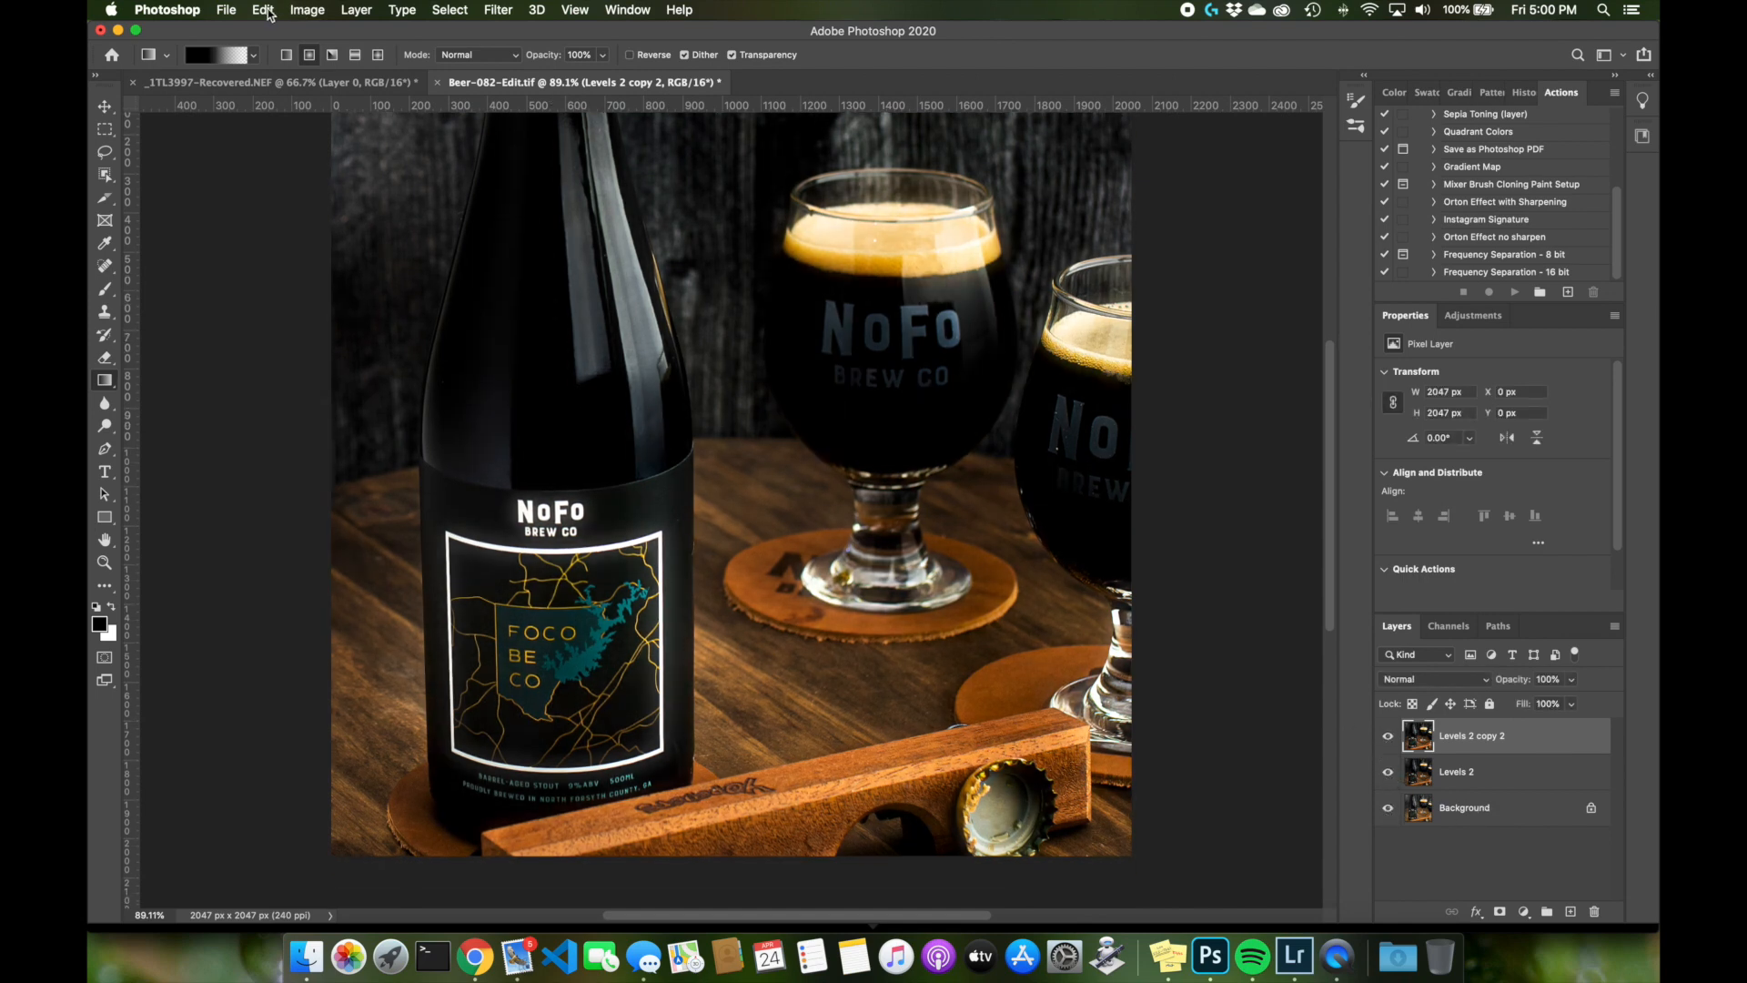
{"action": "left_click", "coordinate": [269, 14]}
{"action": "left_click", "coordinate": [930, 48]}
{"action": "key", "text": "super+s"}
Open the recent file insta signature.png, paste its signature into the beer photo as a new layer, and invert it to white
{"action": "left_click", "coordinate": [263, 10]}
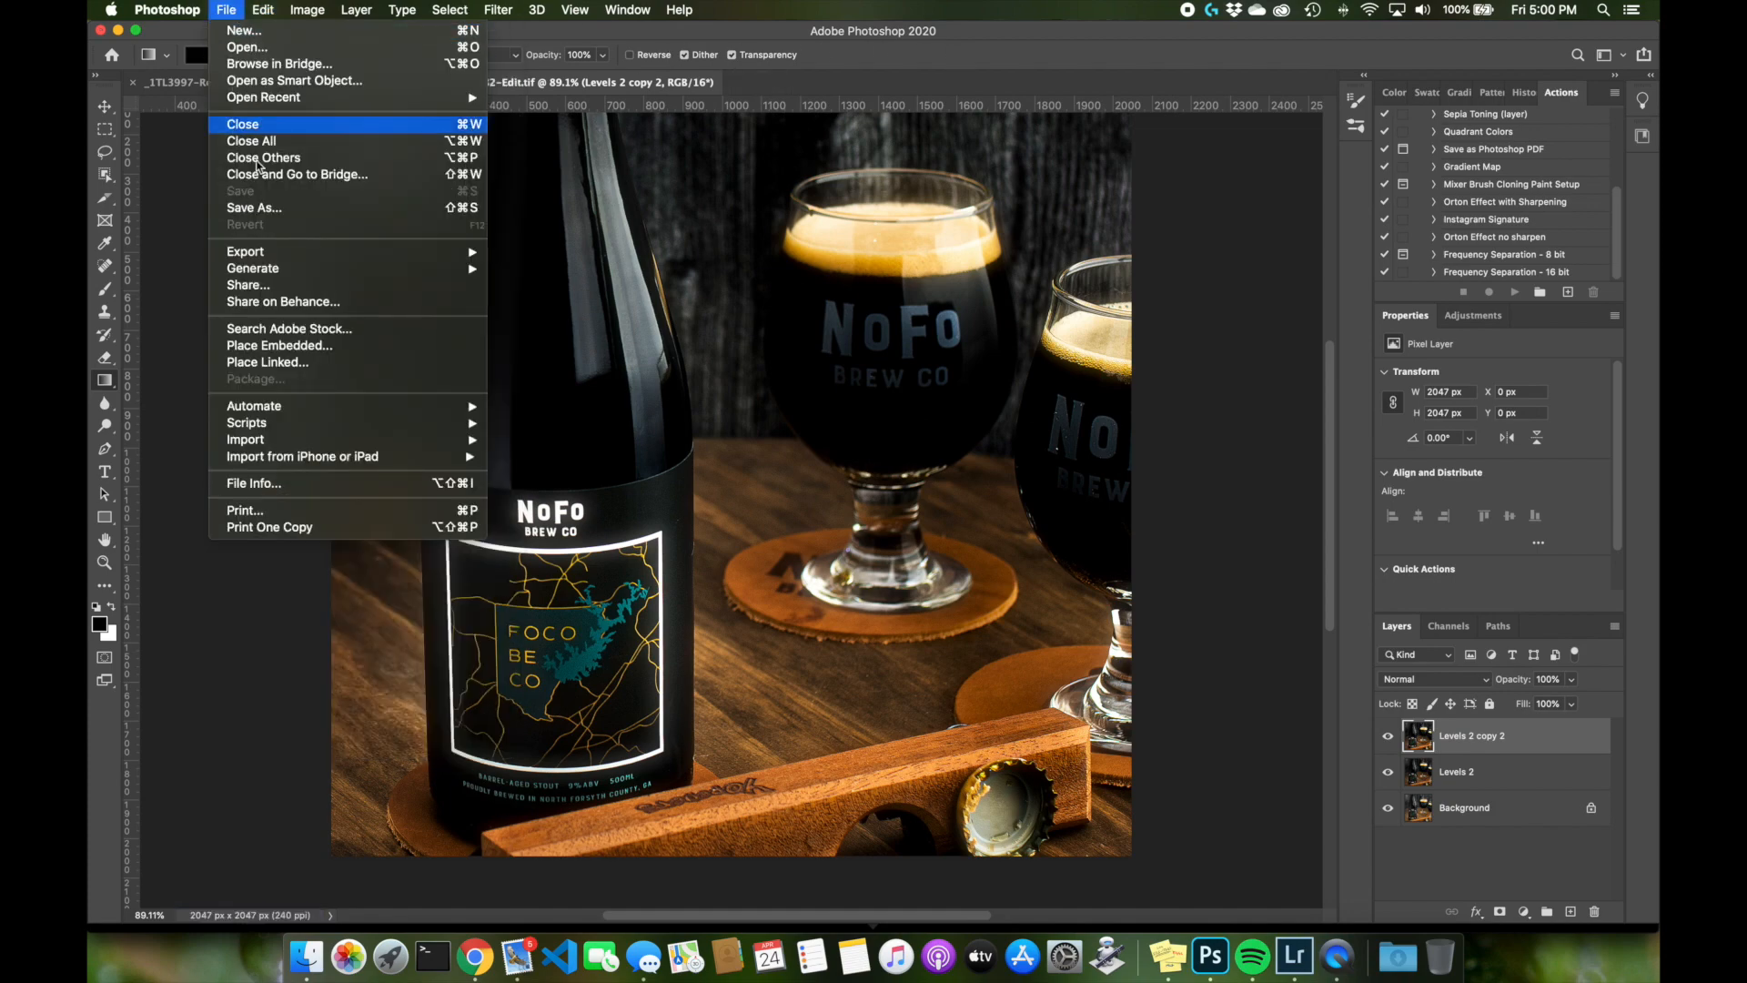
{"action": "mouse_move", "coordinate": [301, 100]}
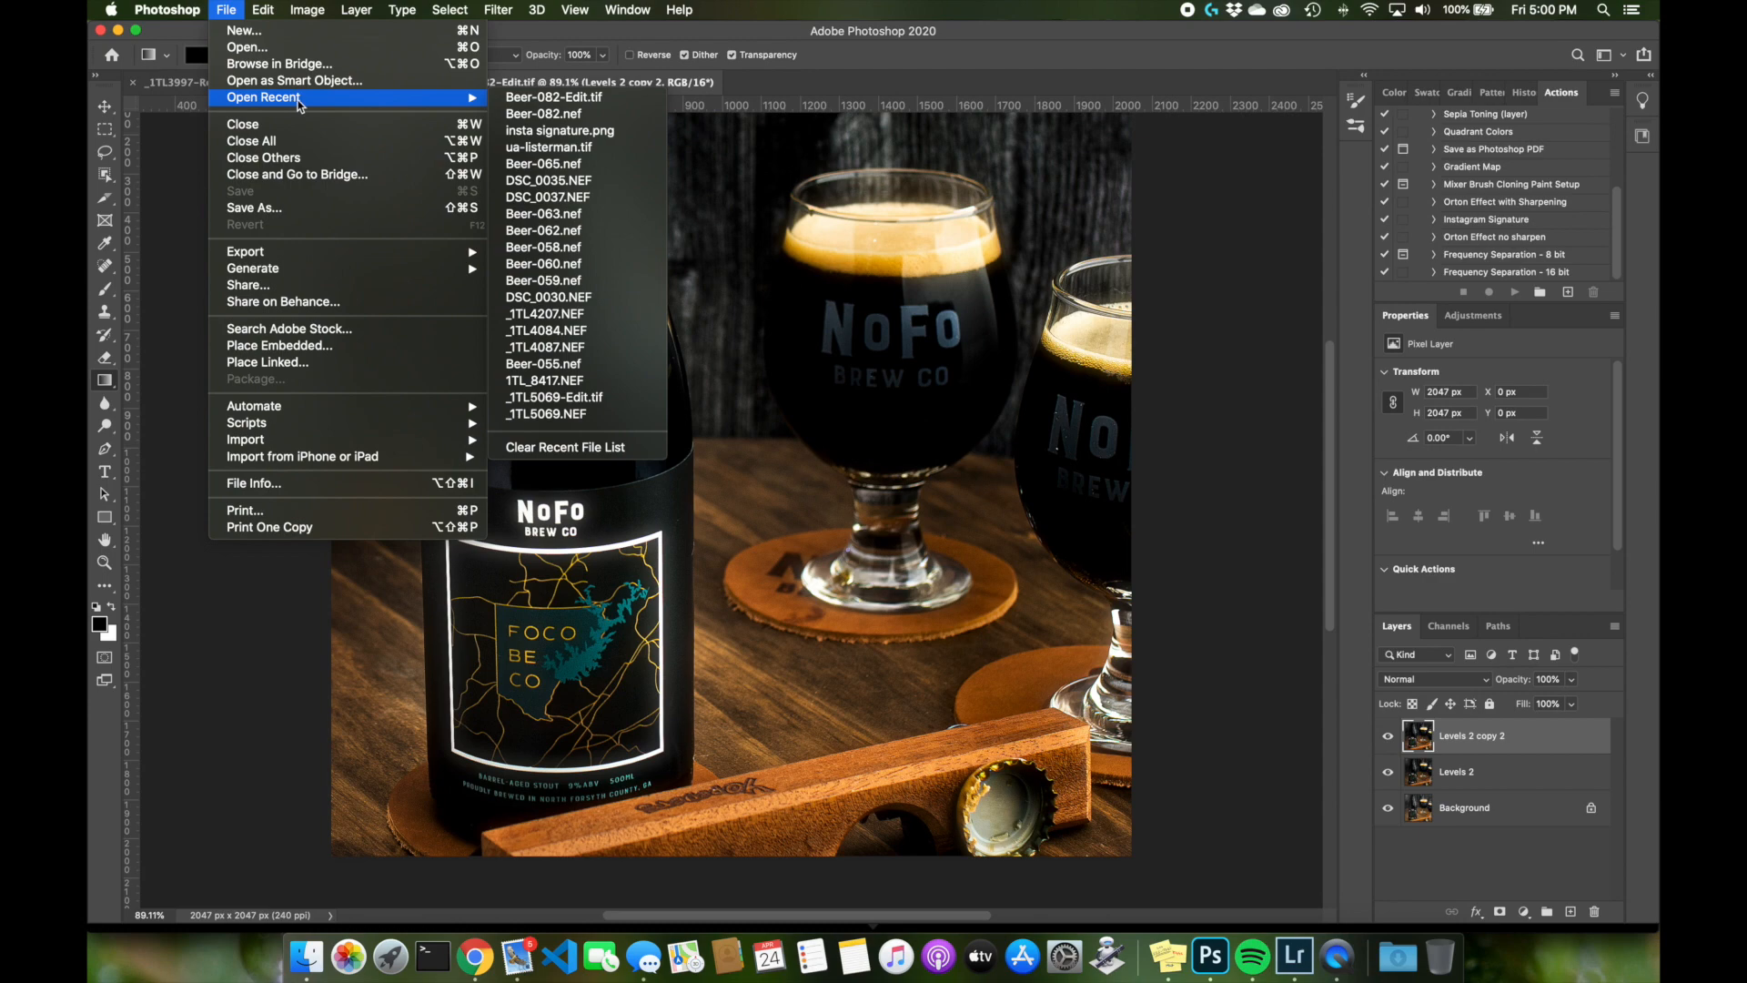
{"action": "left_click", "coordinate": [573, 132]}
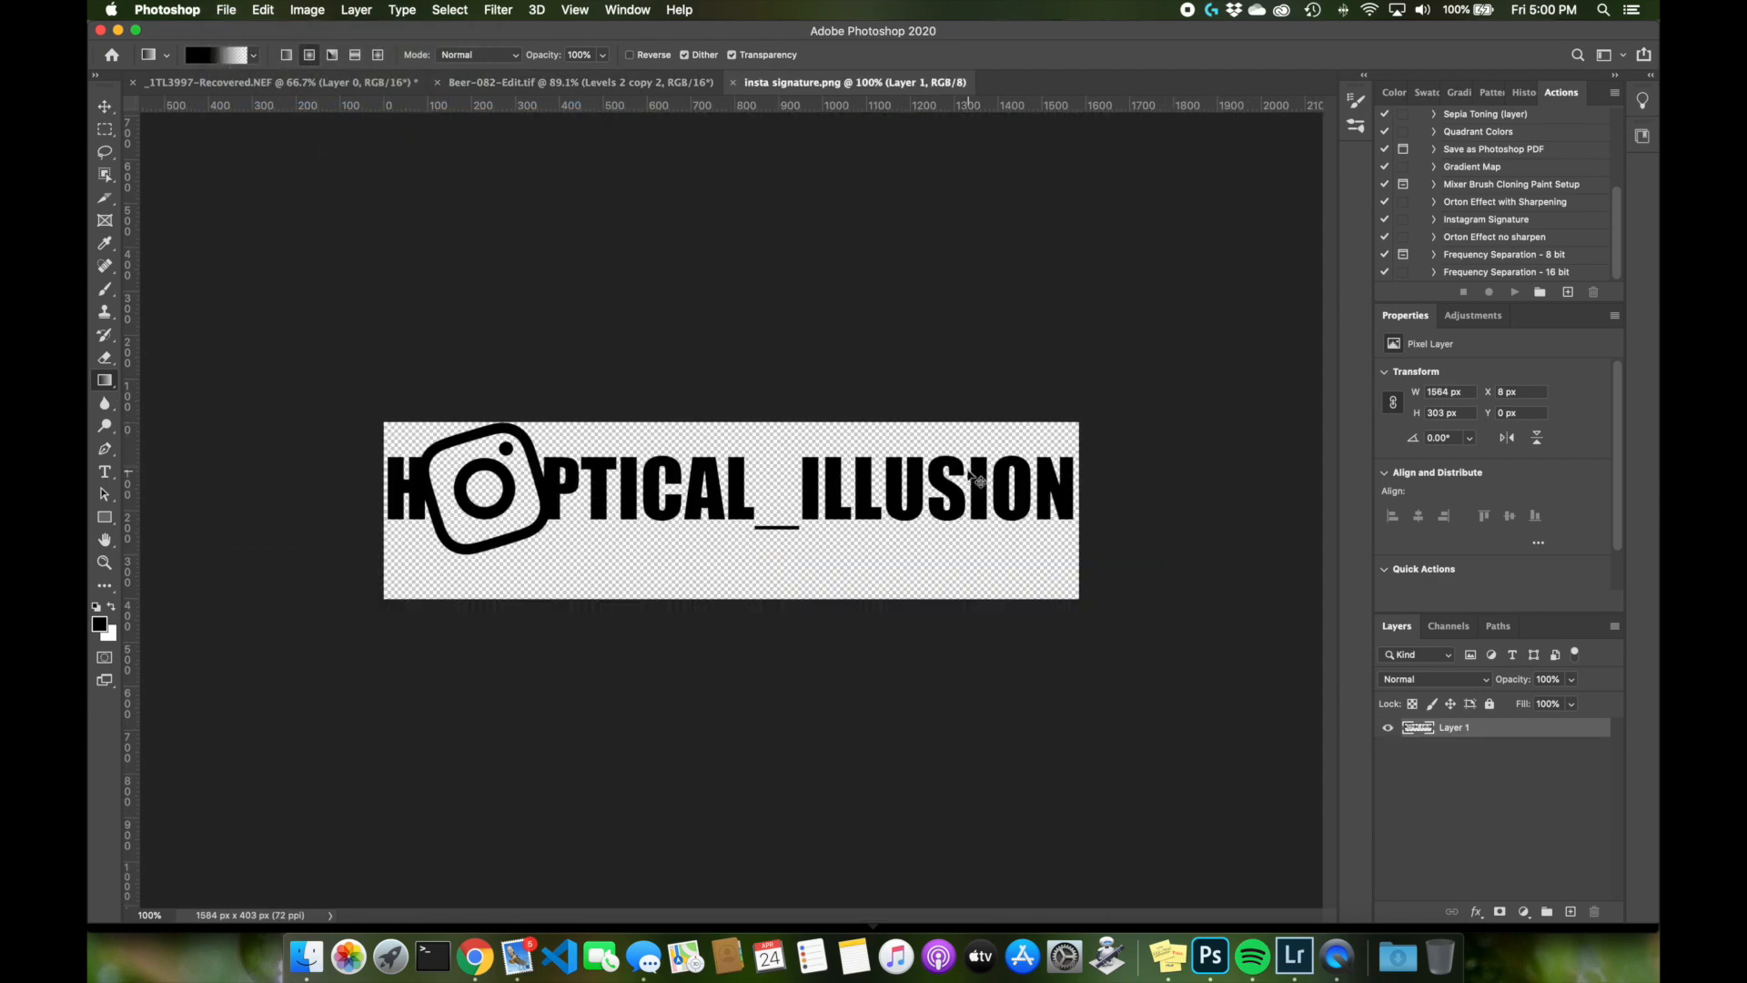
{"action": "left_click", "coordinate": [586, 86]}
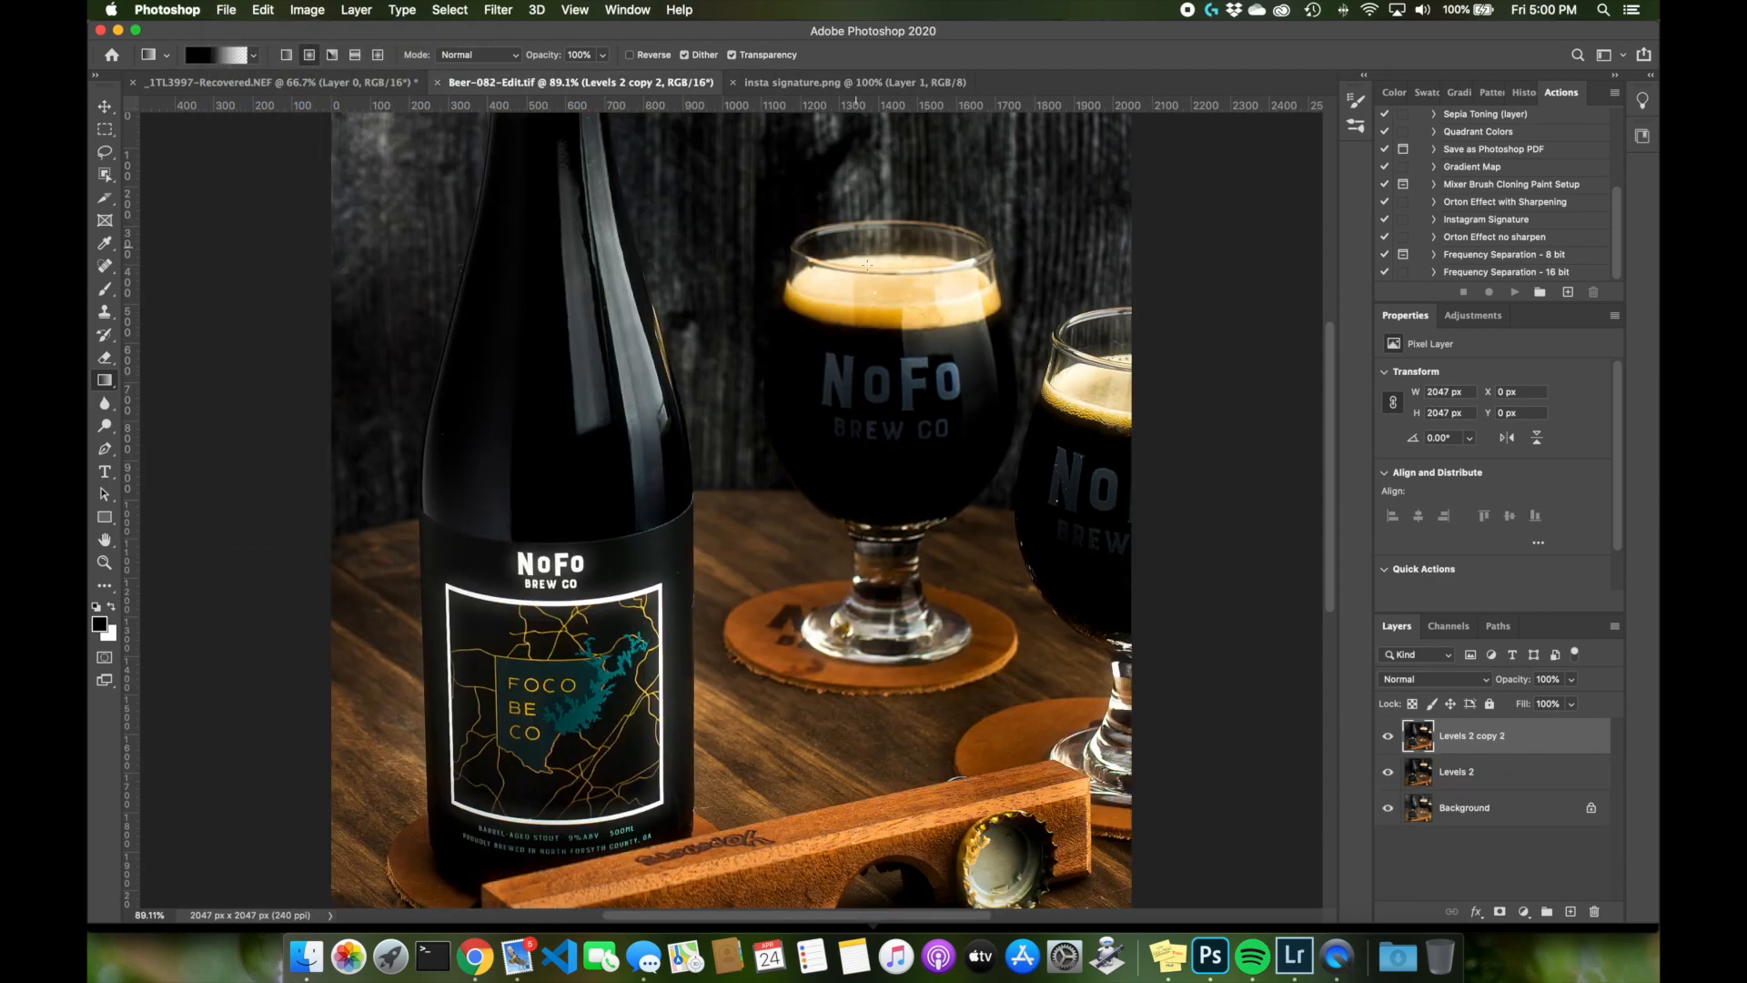
{"action": "key", "text": "super+v"}
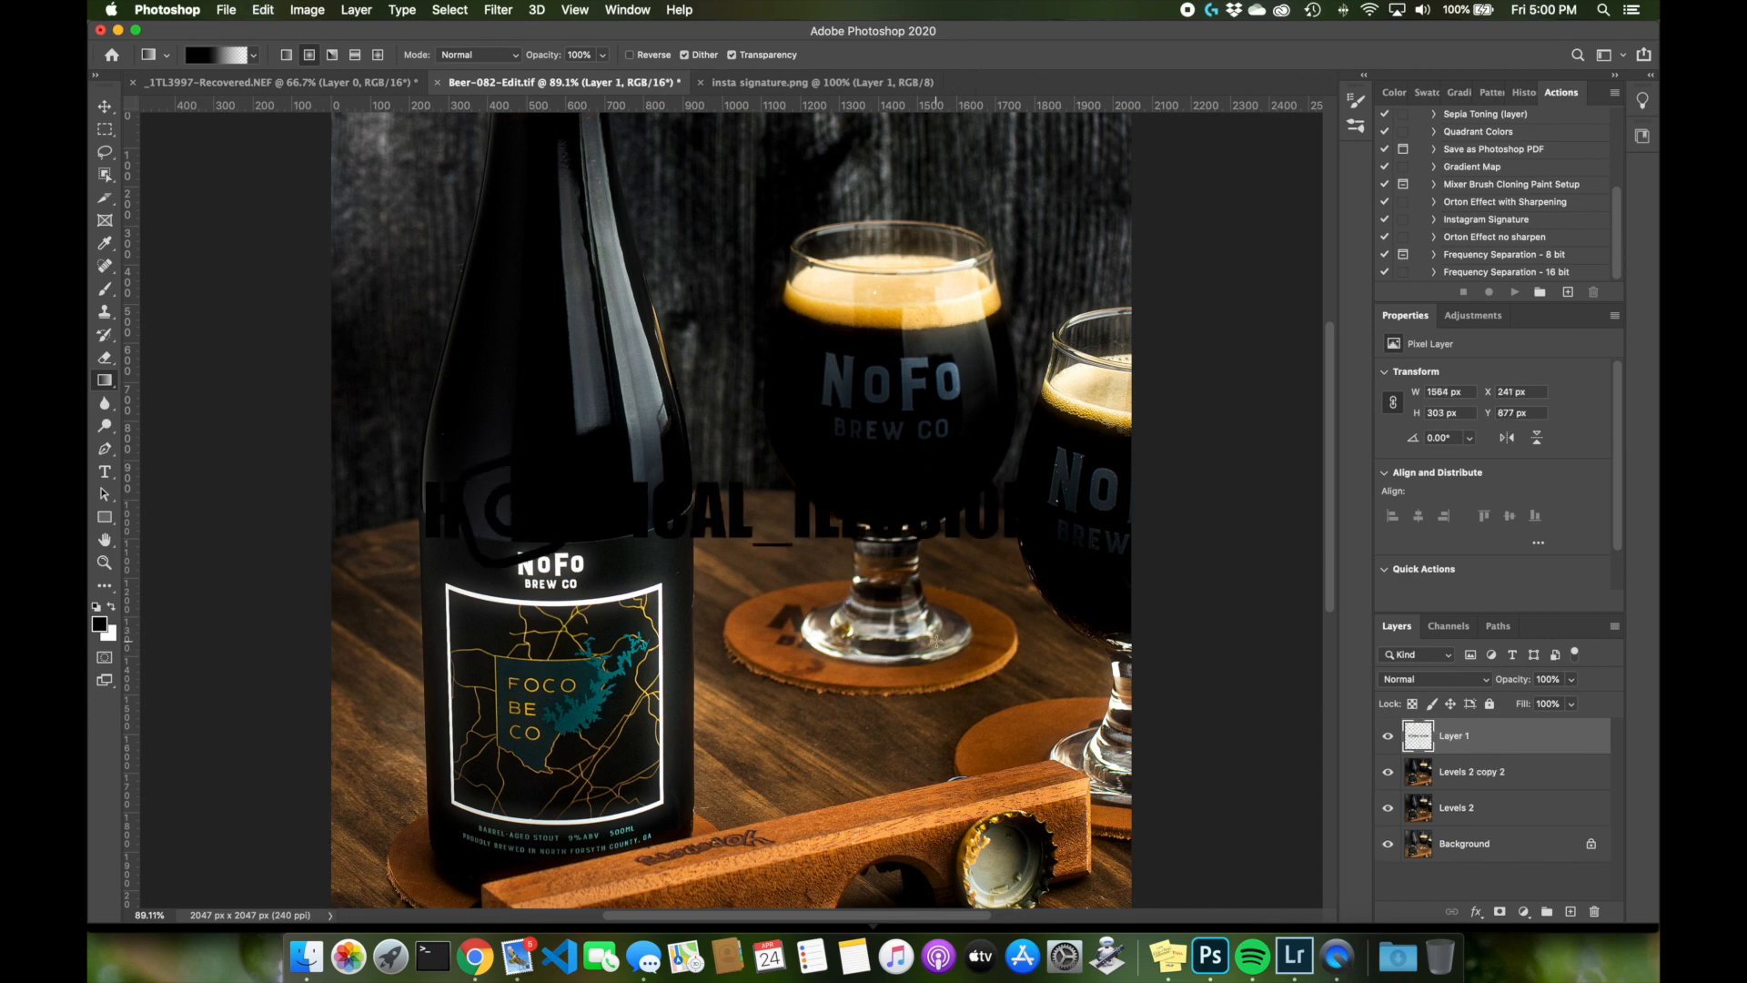
{"action": "key", "text": "super+i"}
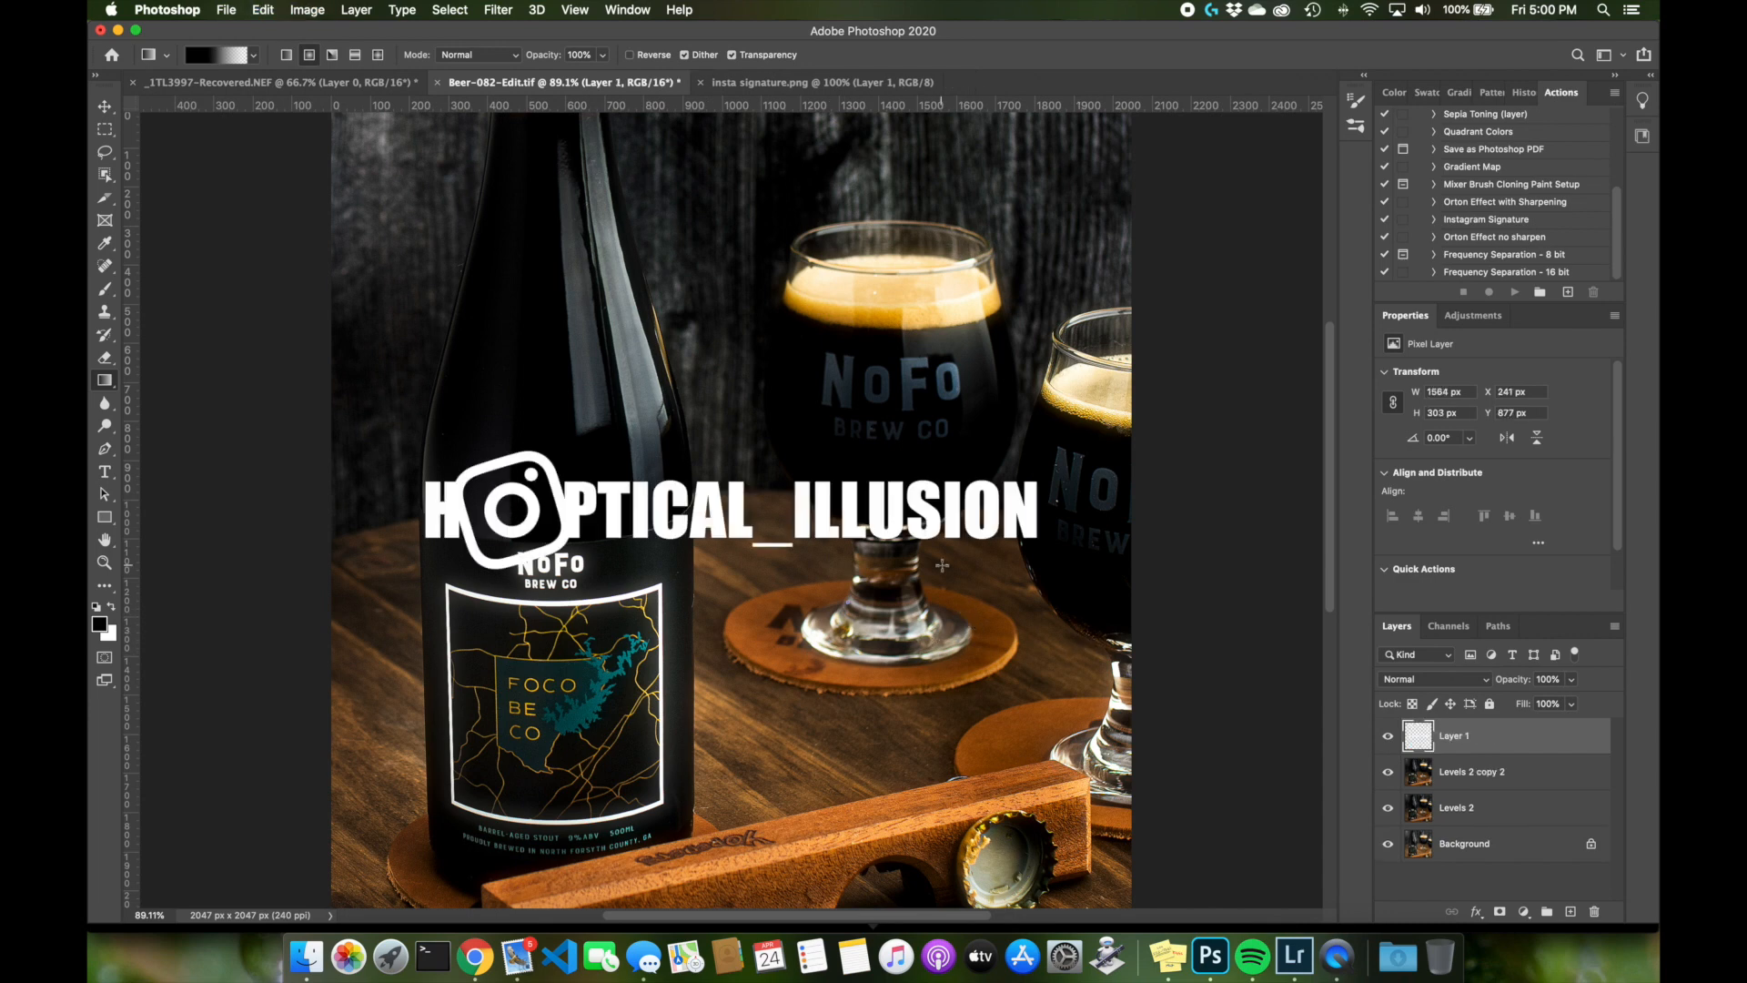
Scale the signature to about 33%, rotate it about 166° to lie along the wooden bottle opener, and invert it to black
{"action": "key", "text": "super+t"}
{"action": "left_click_drag", "start_coordinate": [731, 450], "coordinate": [753, 526]}
{"action": "left_click_drag", "start_coordinate": [837, 570], "coordinate": [636, 554]}
{"action": "left_click_drag", "start_coordinate": [783, 557], "coordinate": [960, 801]}
{"action": "left_click_drag", "start_coordinate": [1037, 744], "coordinate": [1001, 766]}
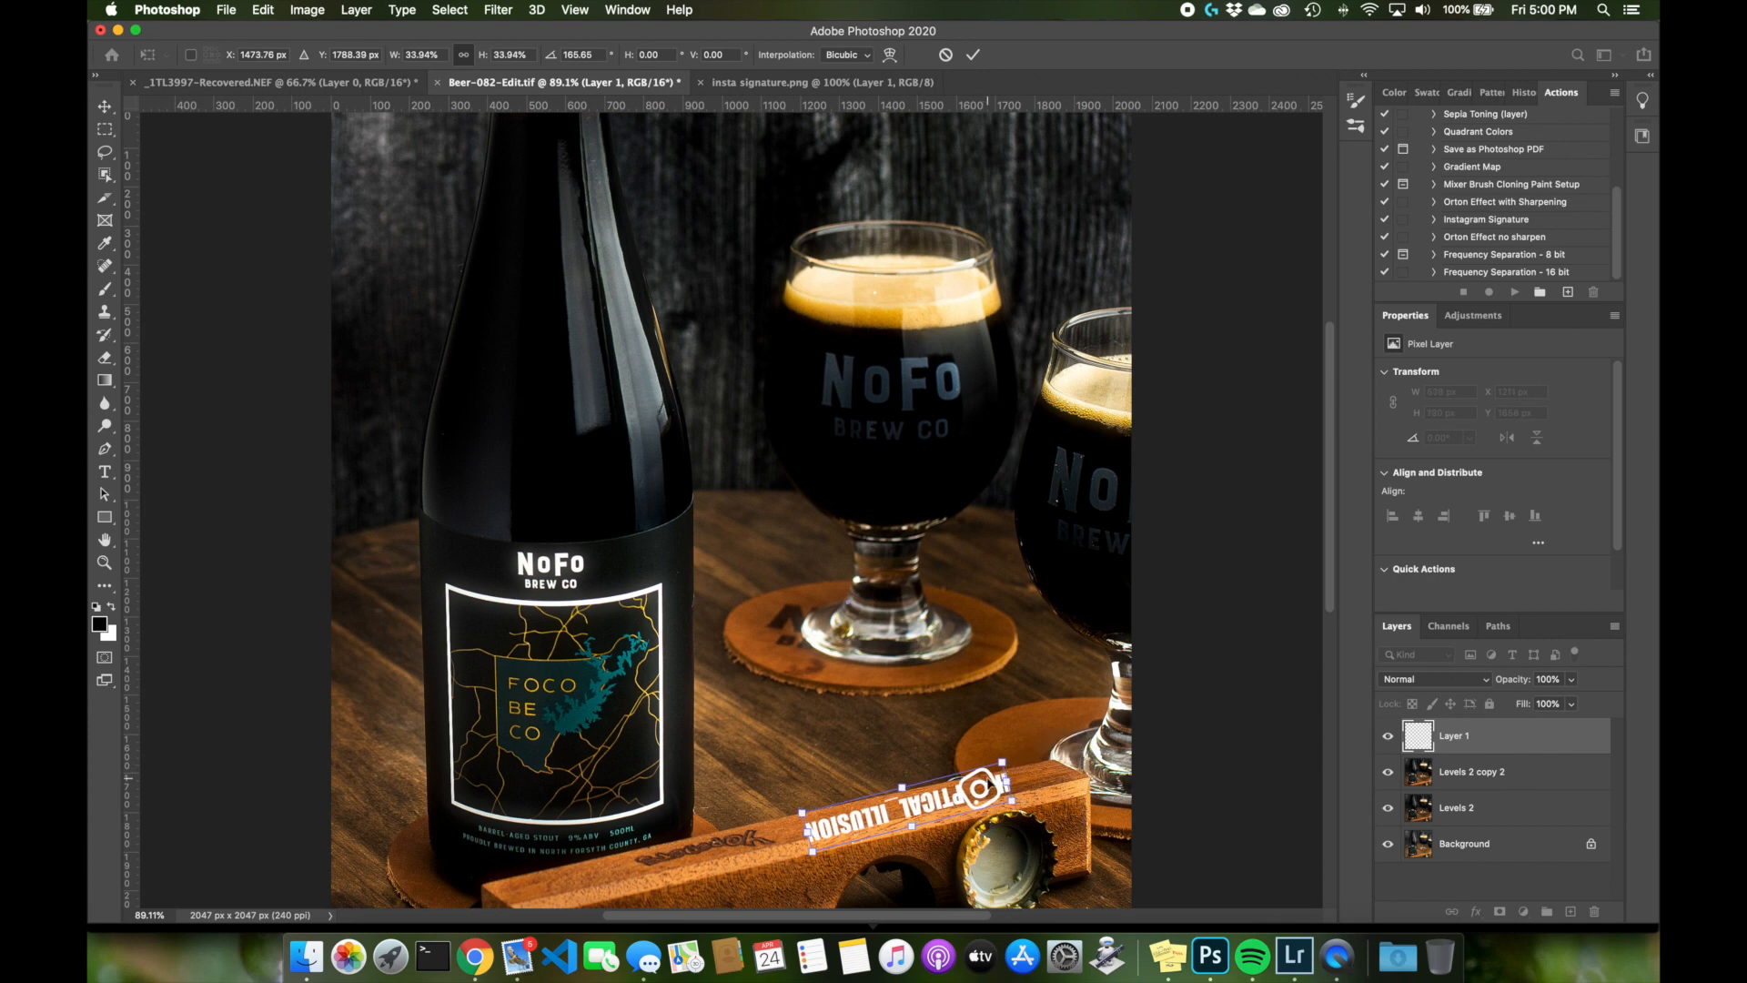
{"action": "left_click_drag", "start_coordinate": [1004, 758], "coordinate": [1001, 766]}
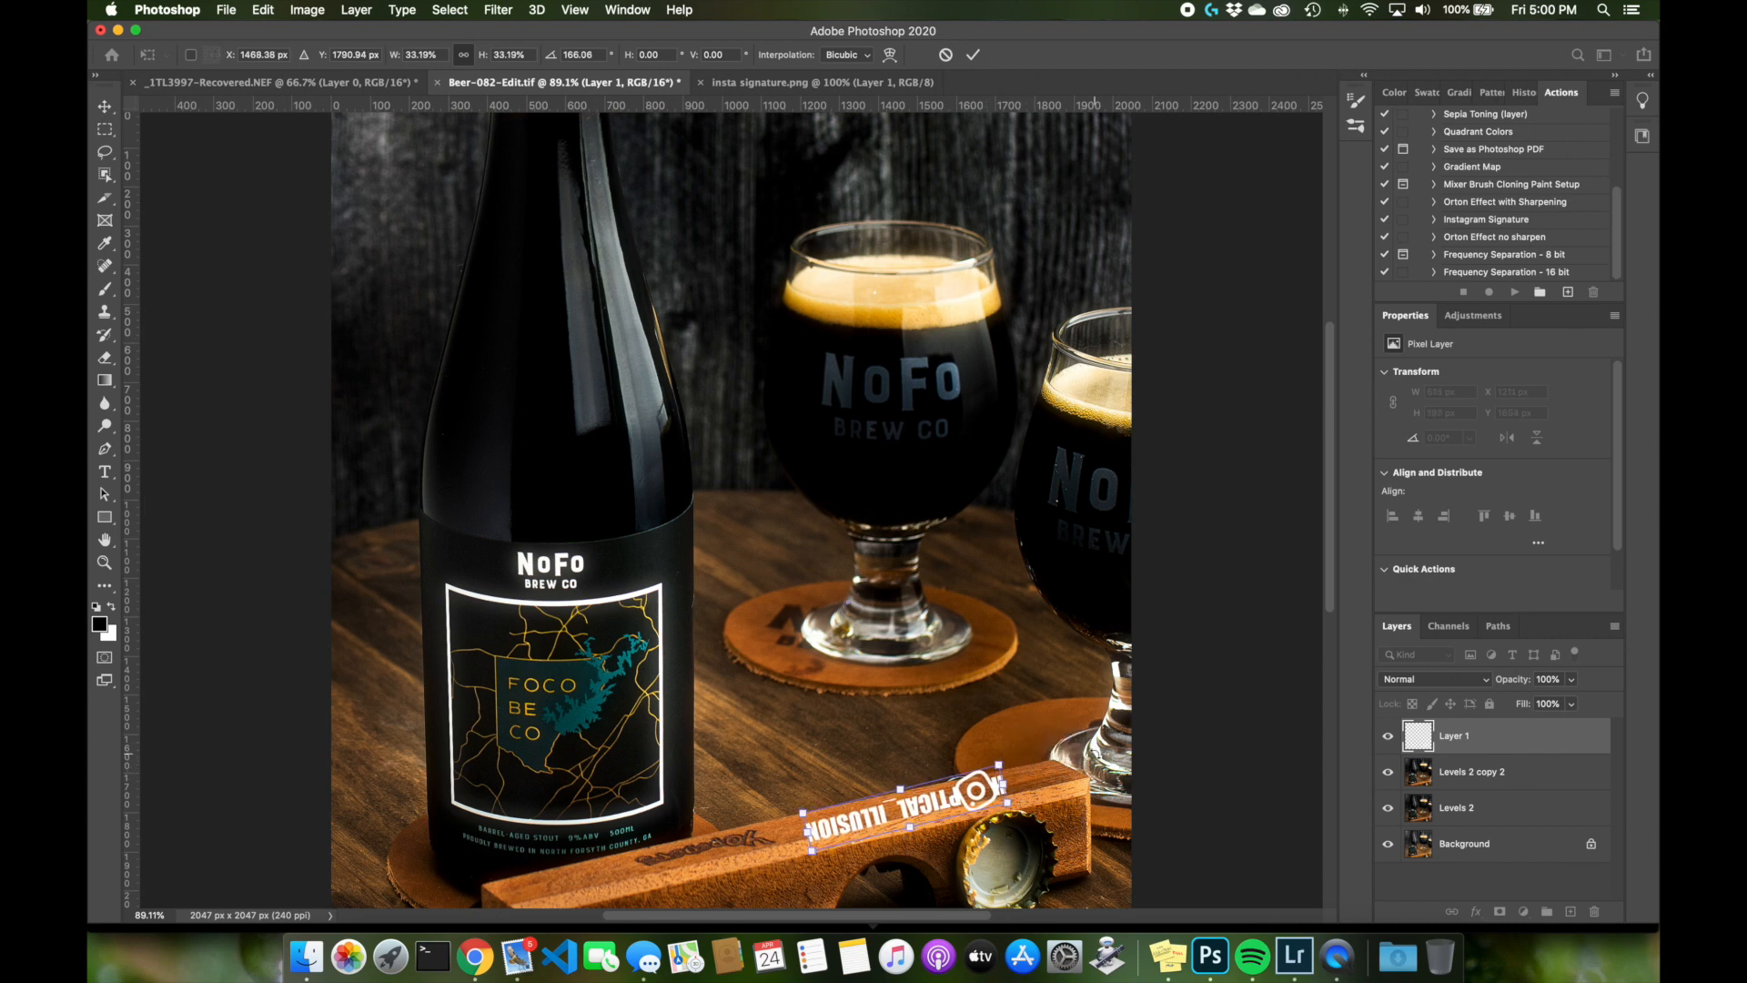
{"action": "key", "text": "g"}
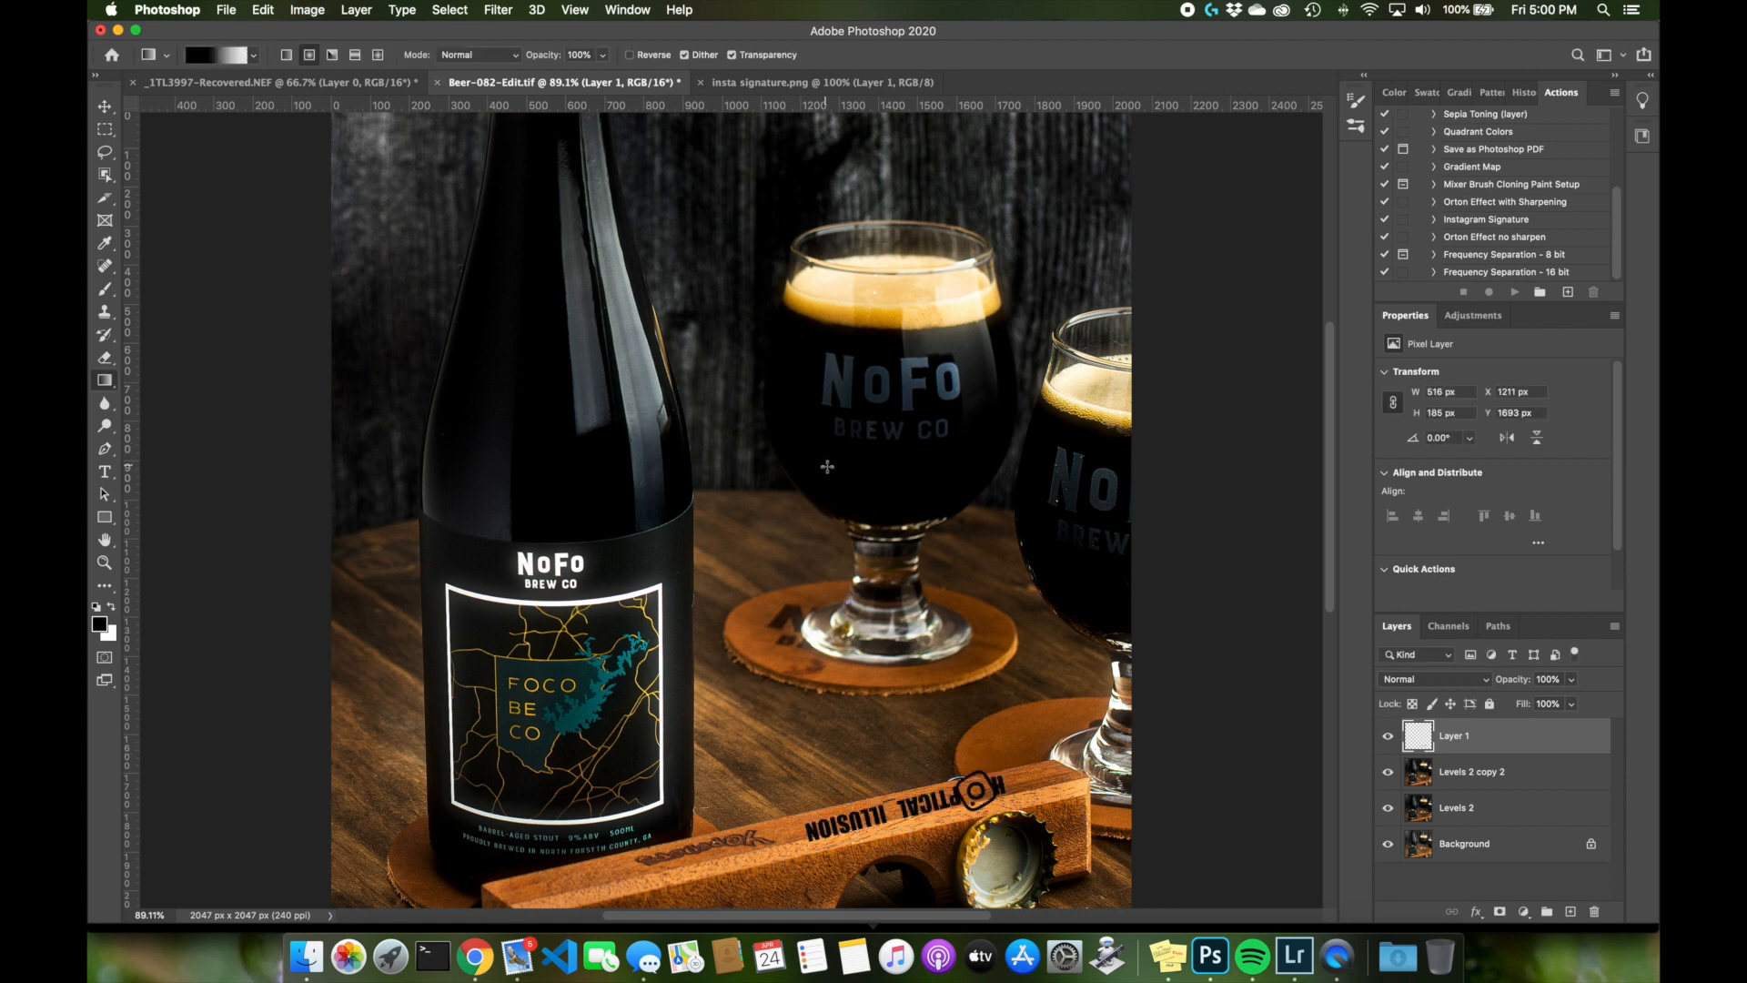
Define a Perspective Warp plane around the signature and shift its four corners to follow the top face of the wooden bottle opener
{"action": "left_click", "coordinate": [264, 10]}
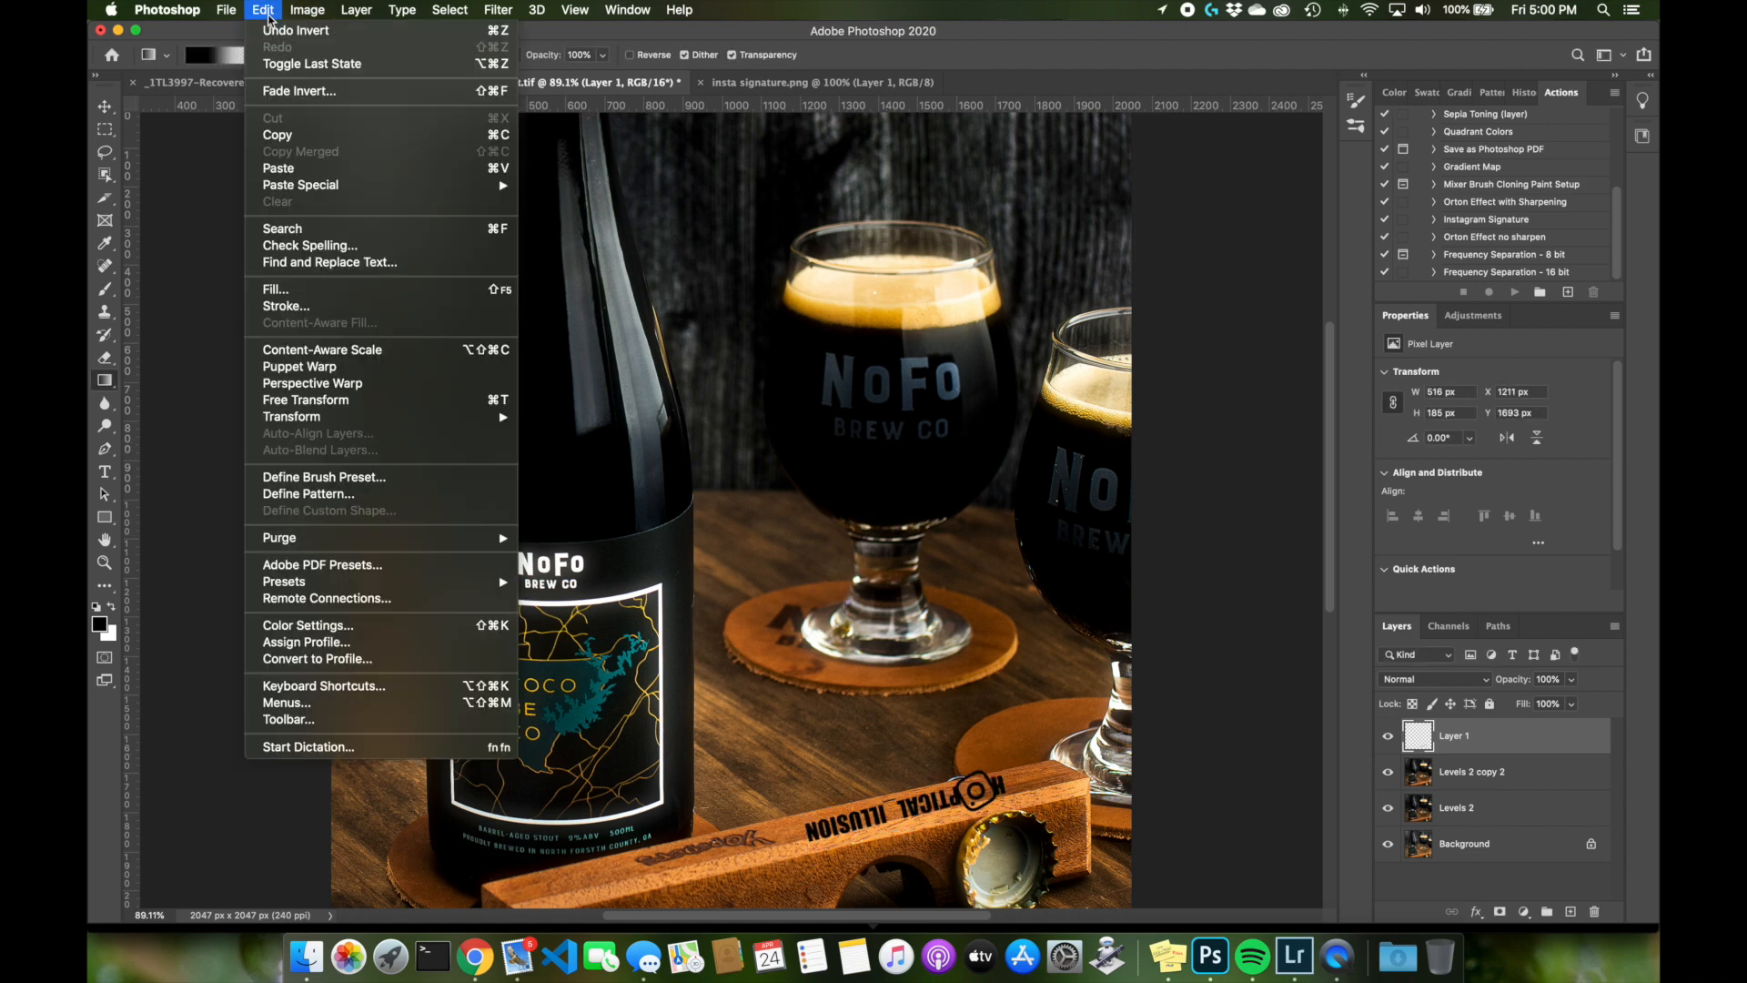
{"action": "left_click", "coordinate": [408, 384]}
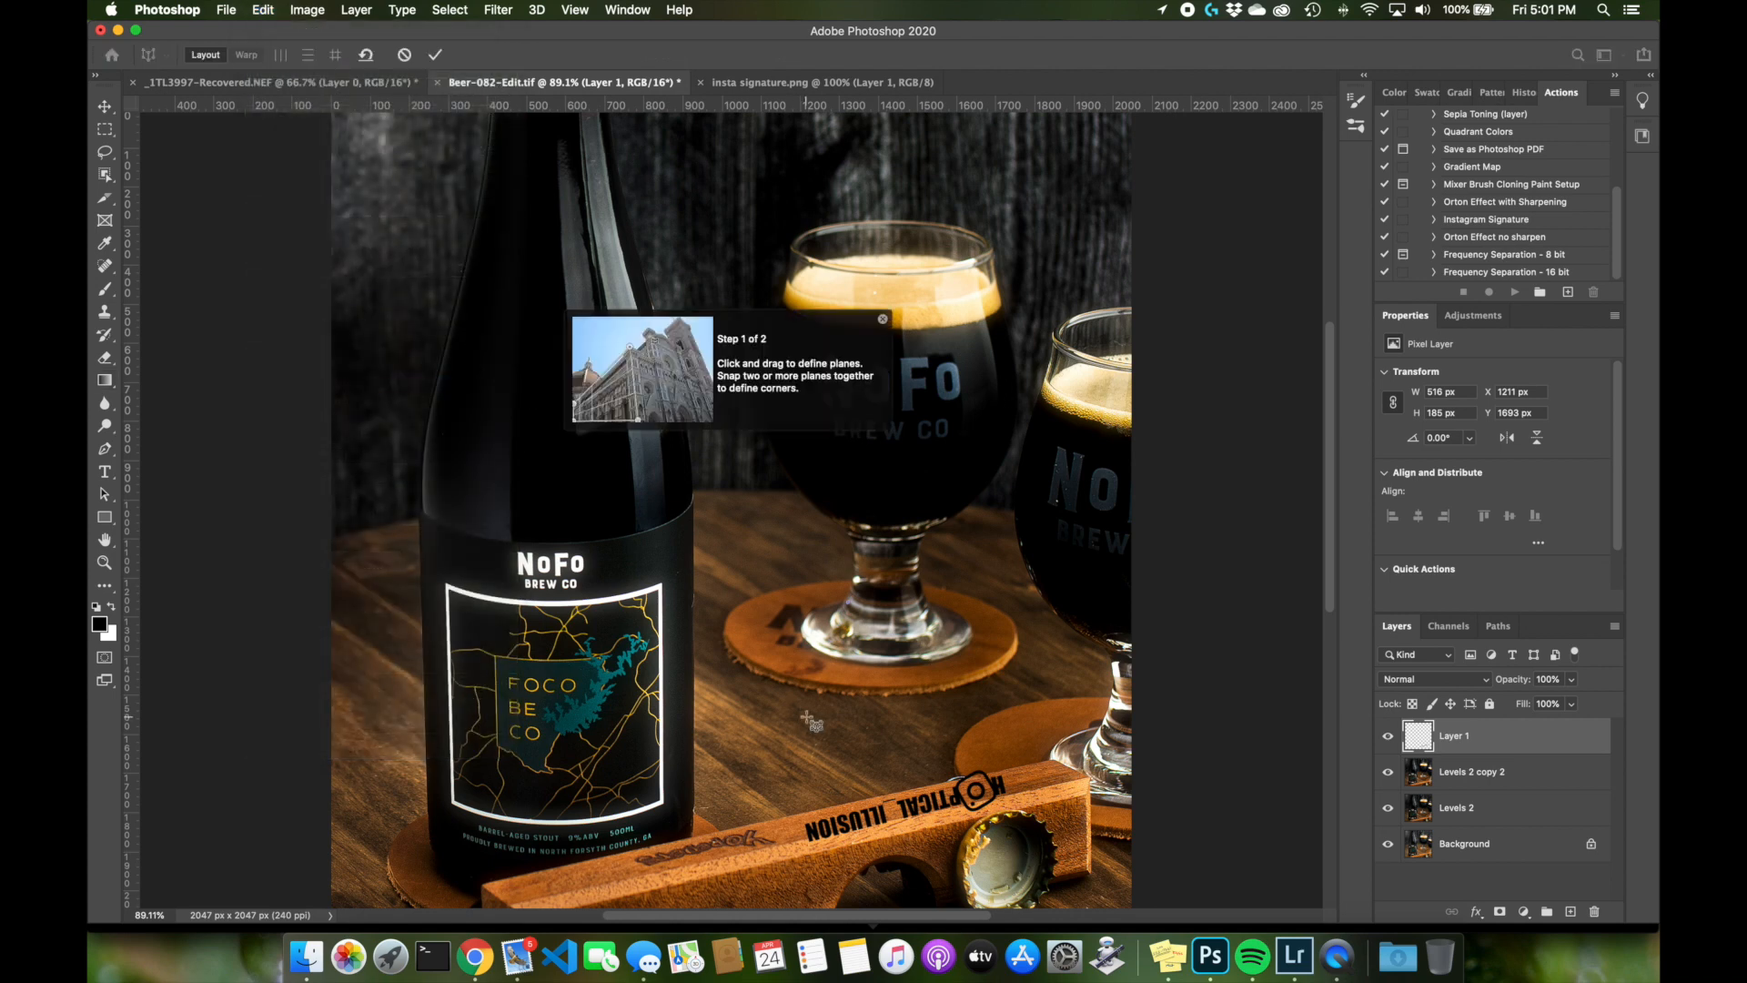
{"action": "left_click_drag", "start_coordinate": [782, 764], "coordinate": [1034, 845]}
{"action": "key", "text": "w"}
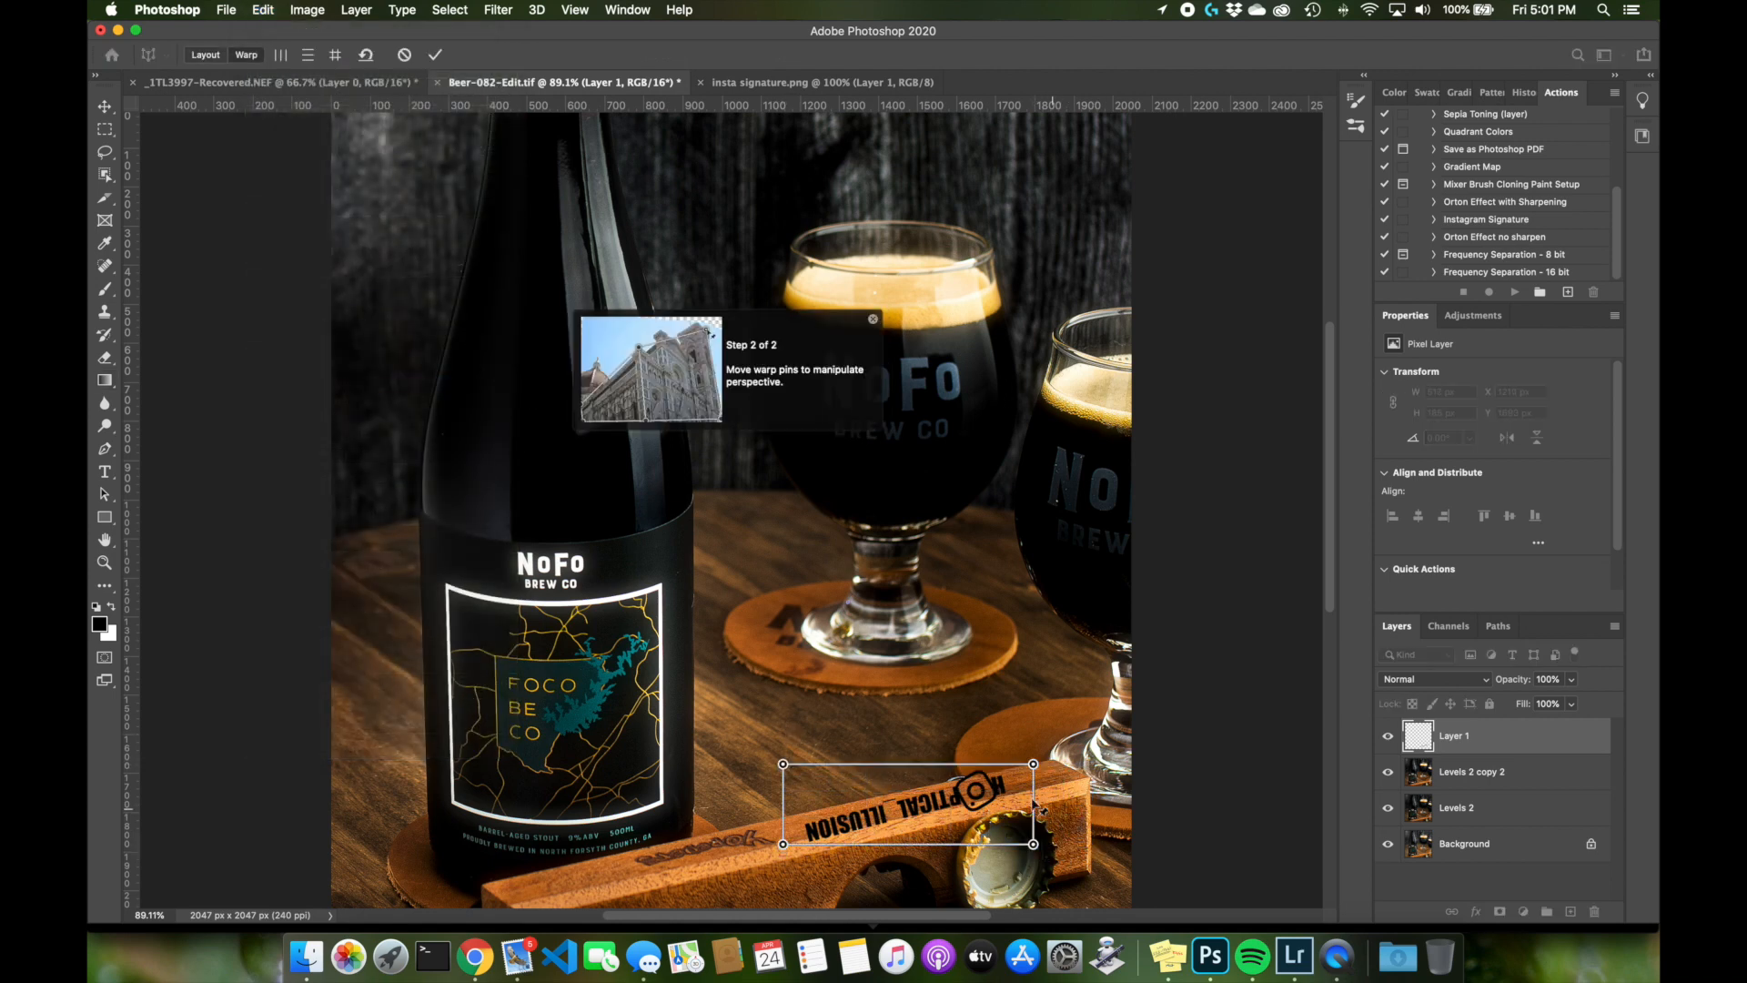
{"action": "left_click_drag", "start_coordinate": [1034, 764], "coordinate": [1043, 772]}
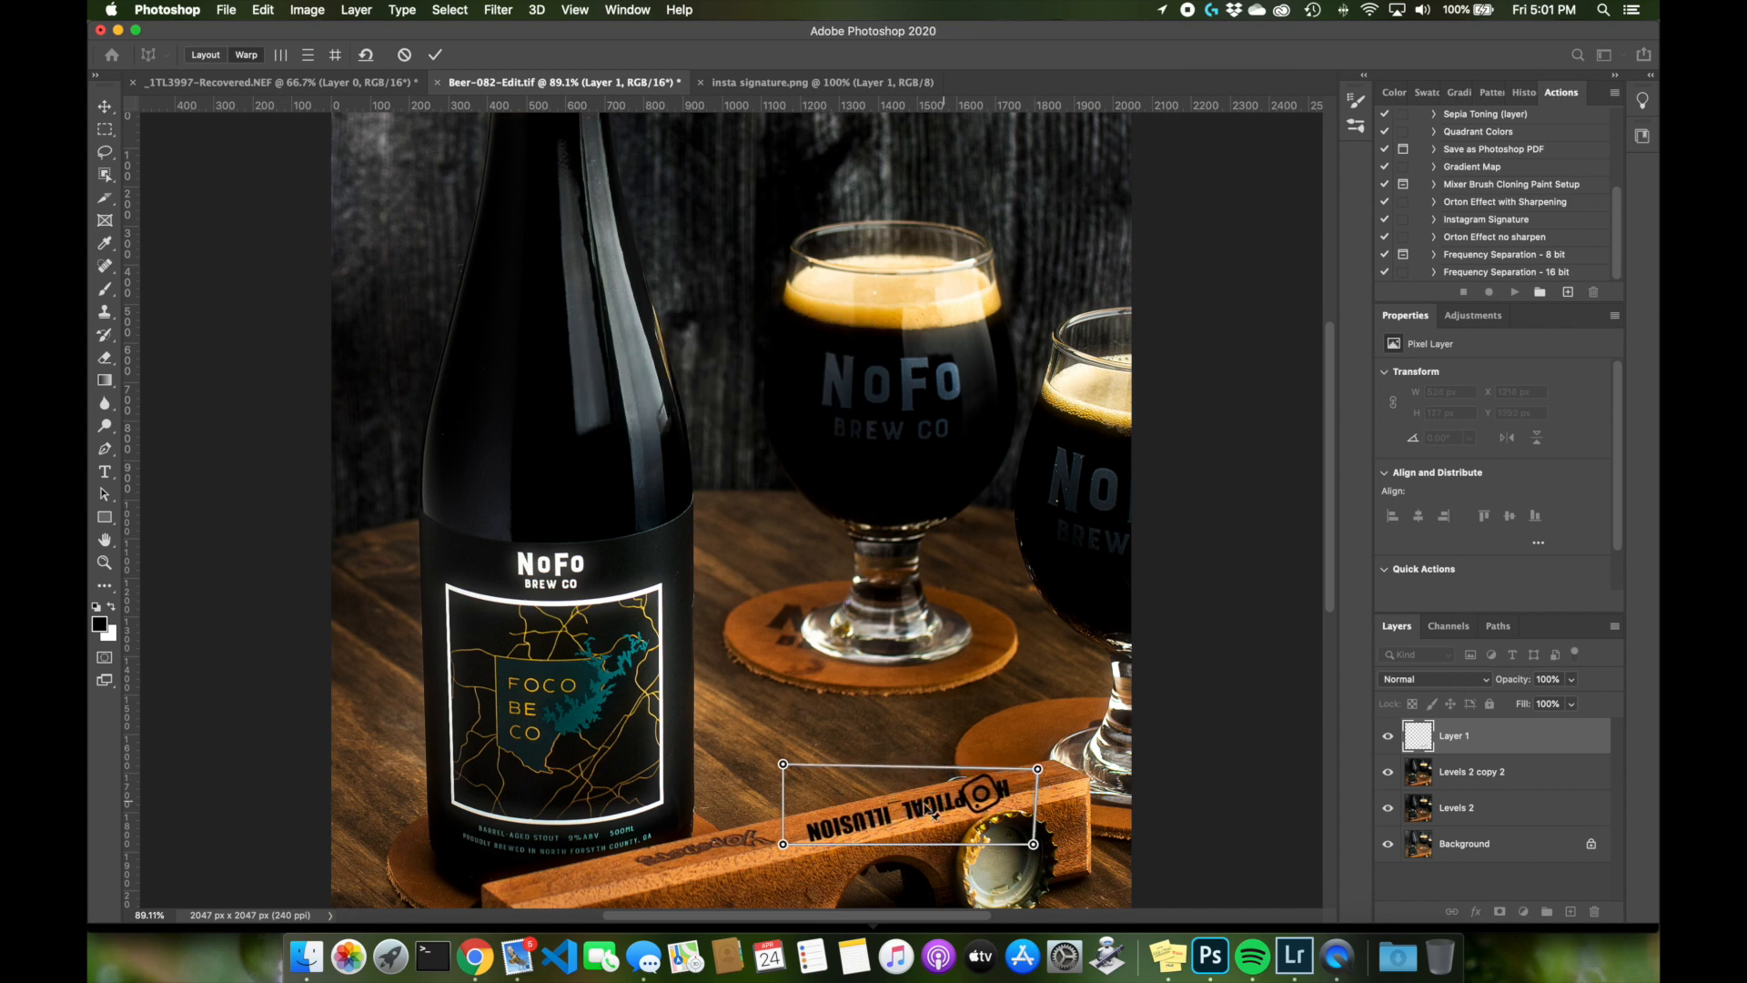
{"action": "left_click_drag", "start_coordinate": [783, 764], "coordinate": [784, 781]}
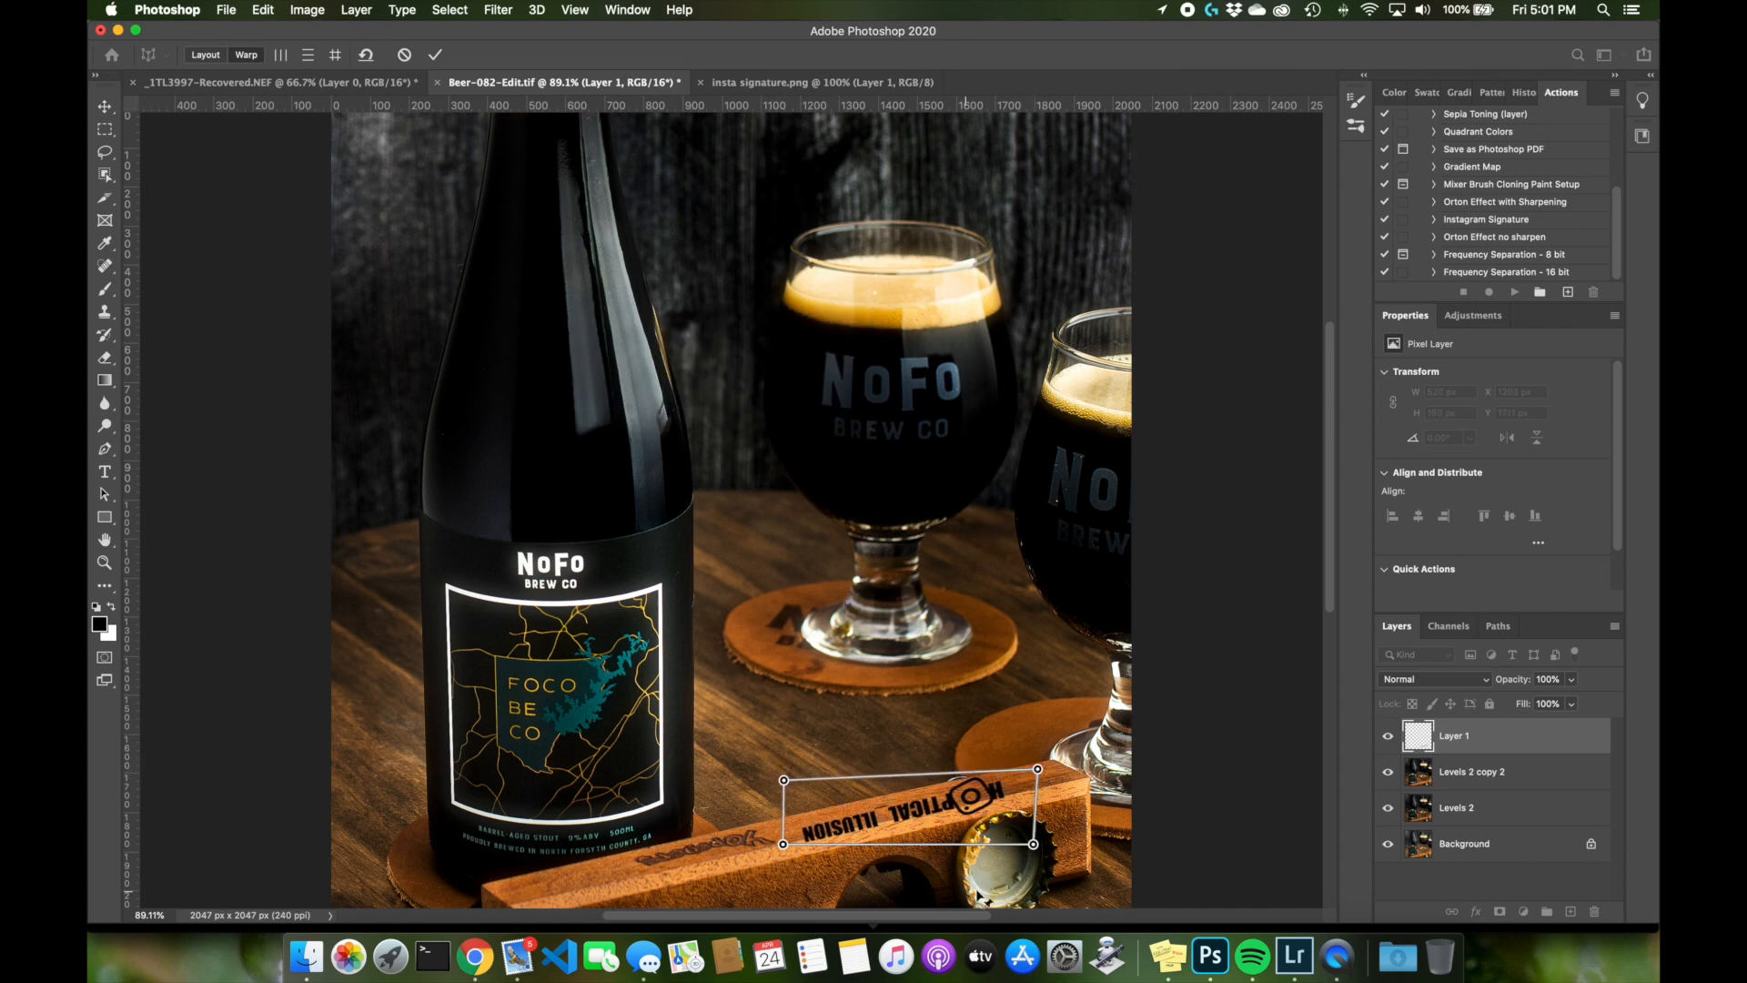
{"action": "left_click_drag", "start_coordinate": [1033, 844], "coordinate": [1036, 825]}
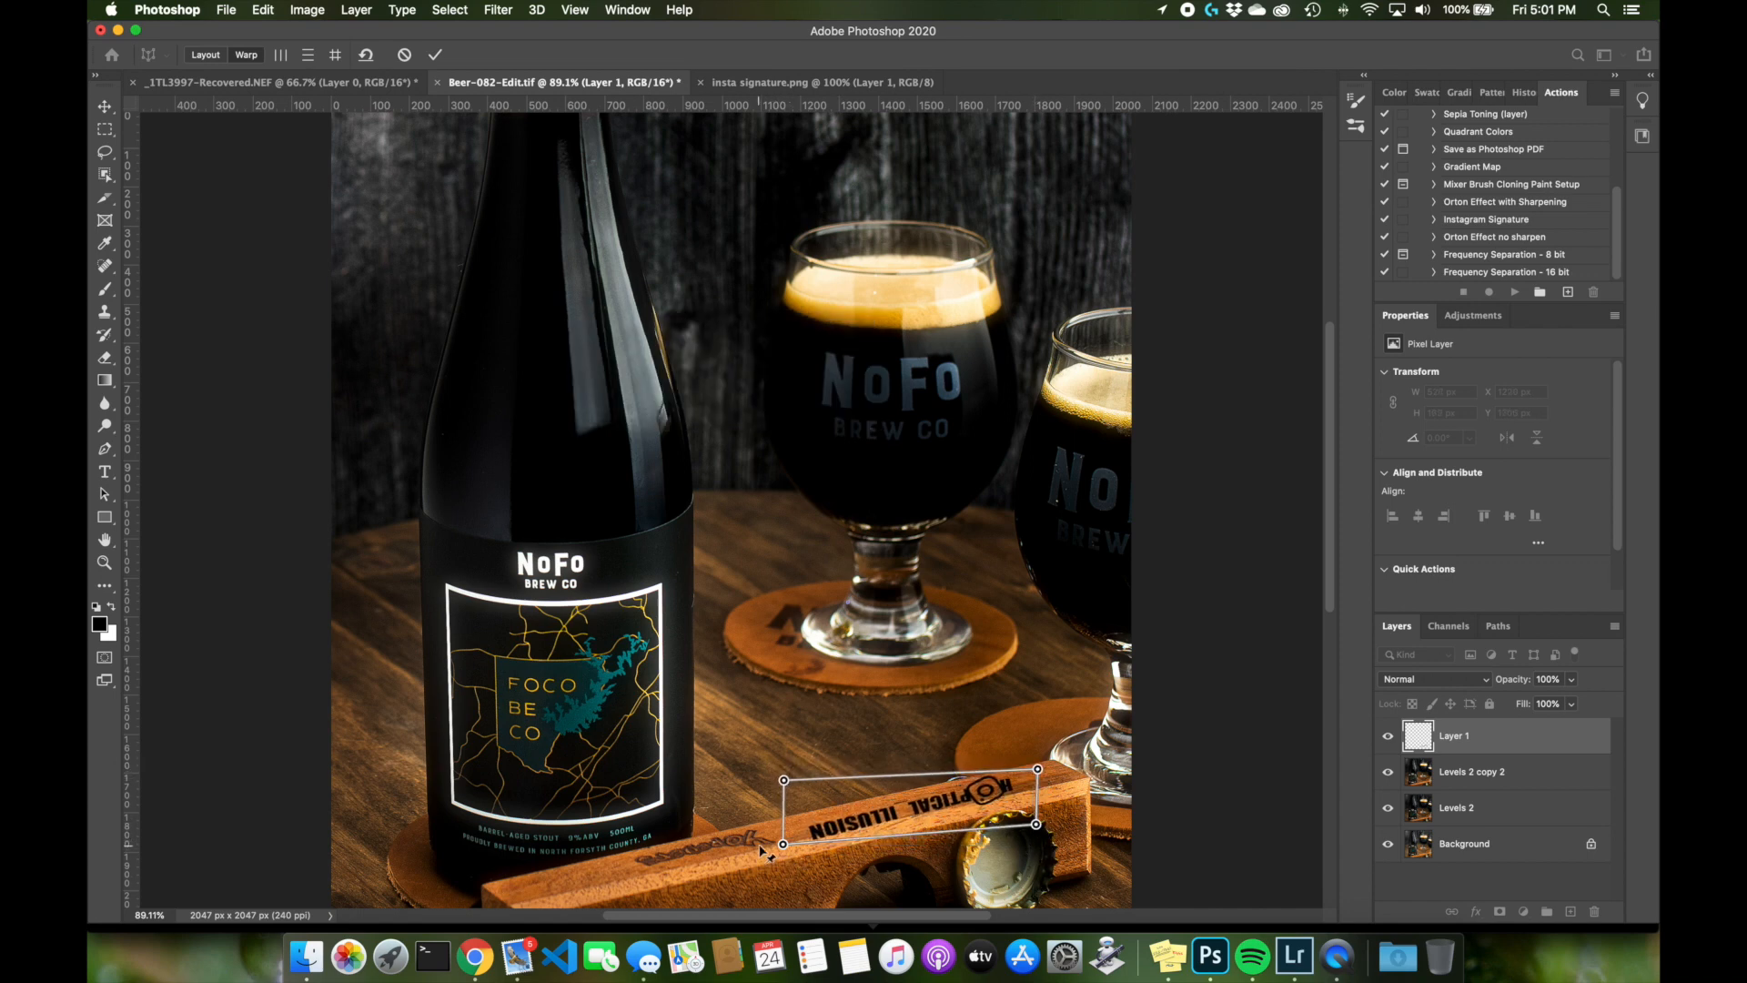
{"action": "left_click_drag", "start_coordinate": [783, 846], "coordinate": [780, 838]}
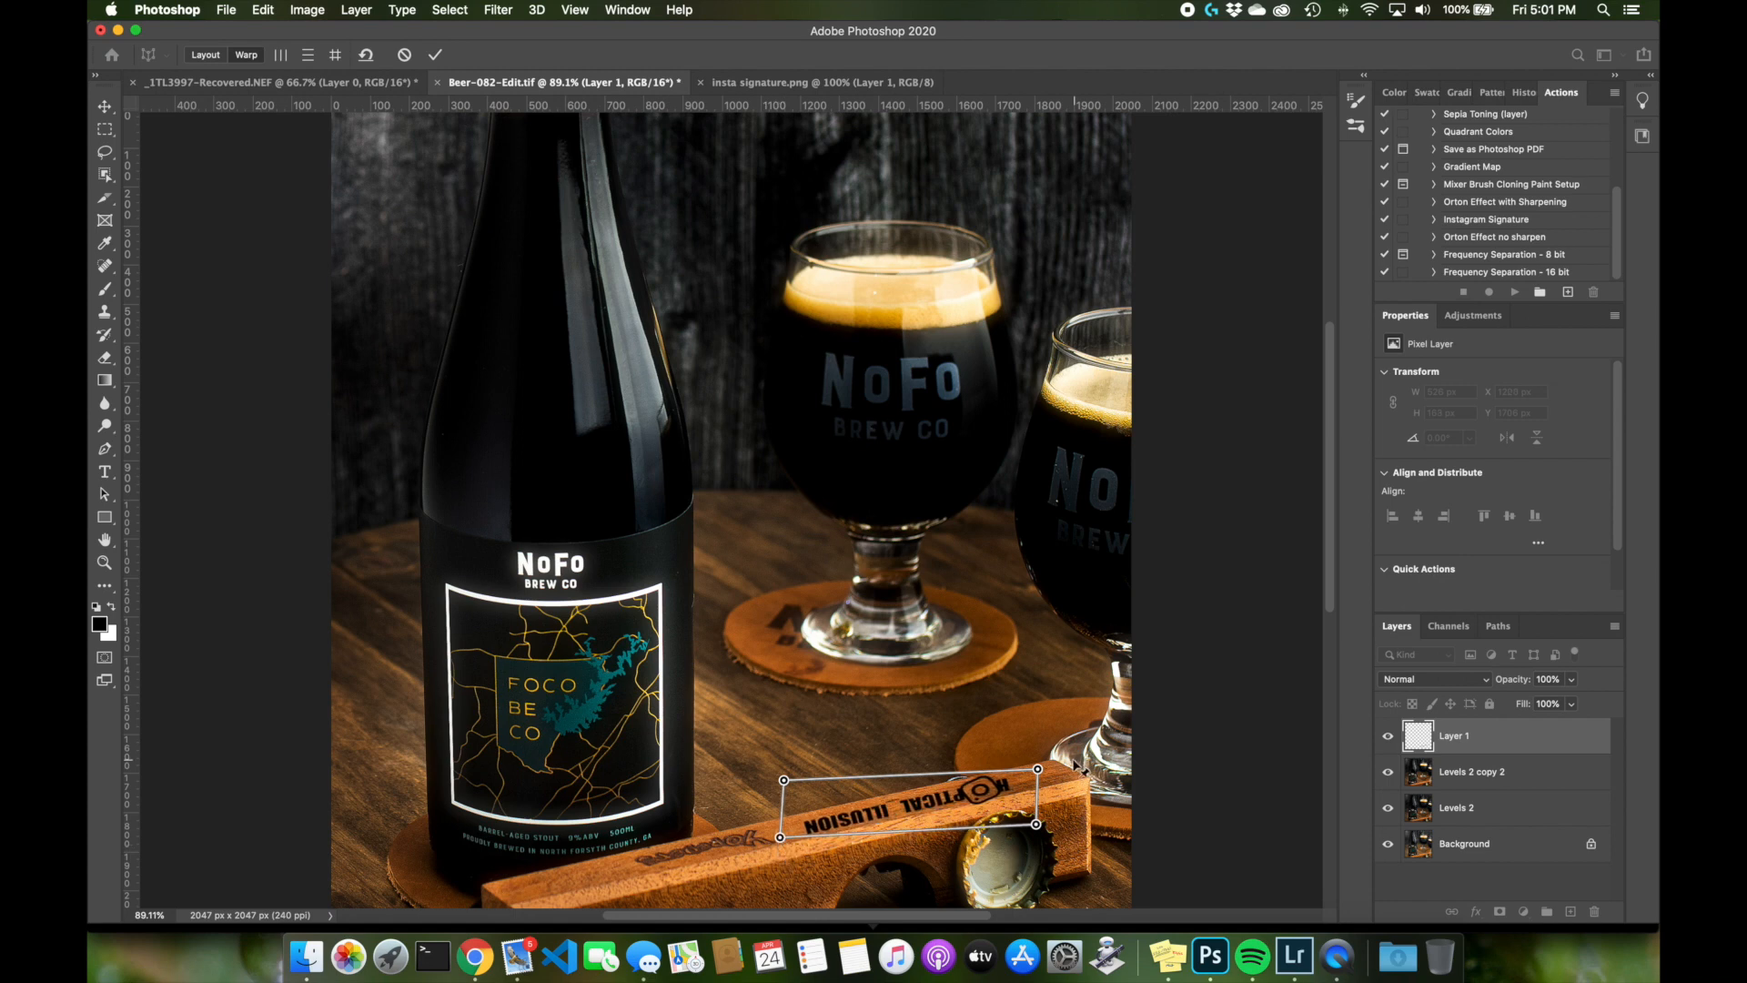
Fine-tune the warp corners so the signature tapers along the bottle opener's edge, and apply the perspective warp
{"action": "left_click_drag", "start_coordinate": [1039, 771], "coordinate": [1049, 779]}
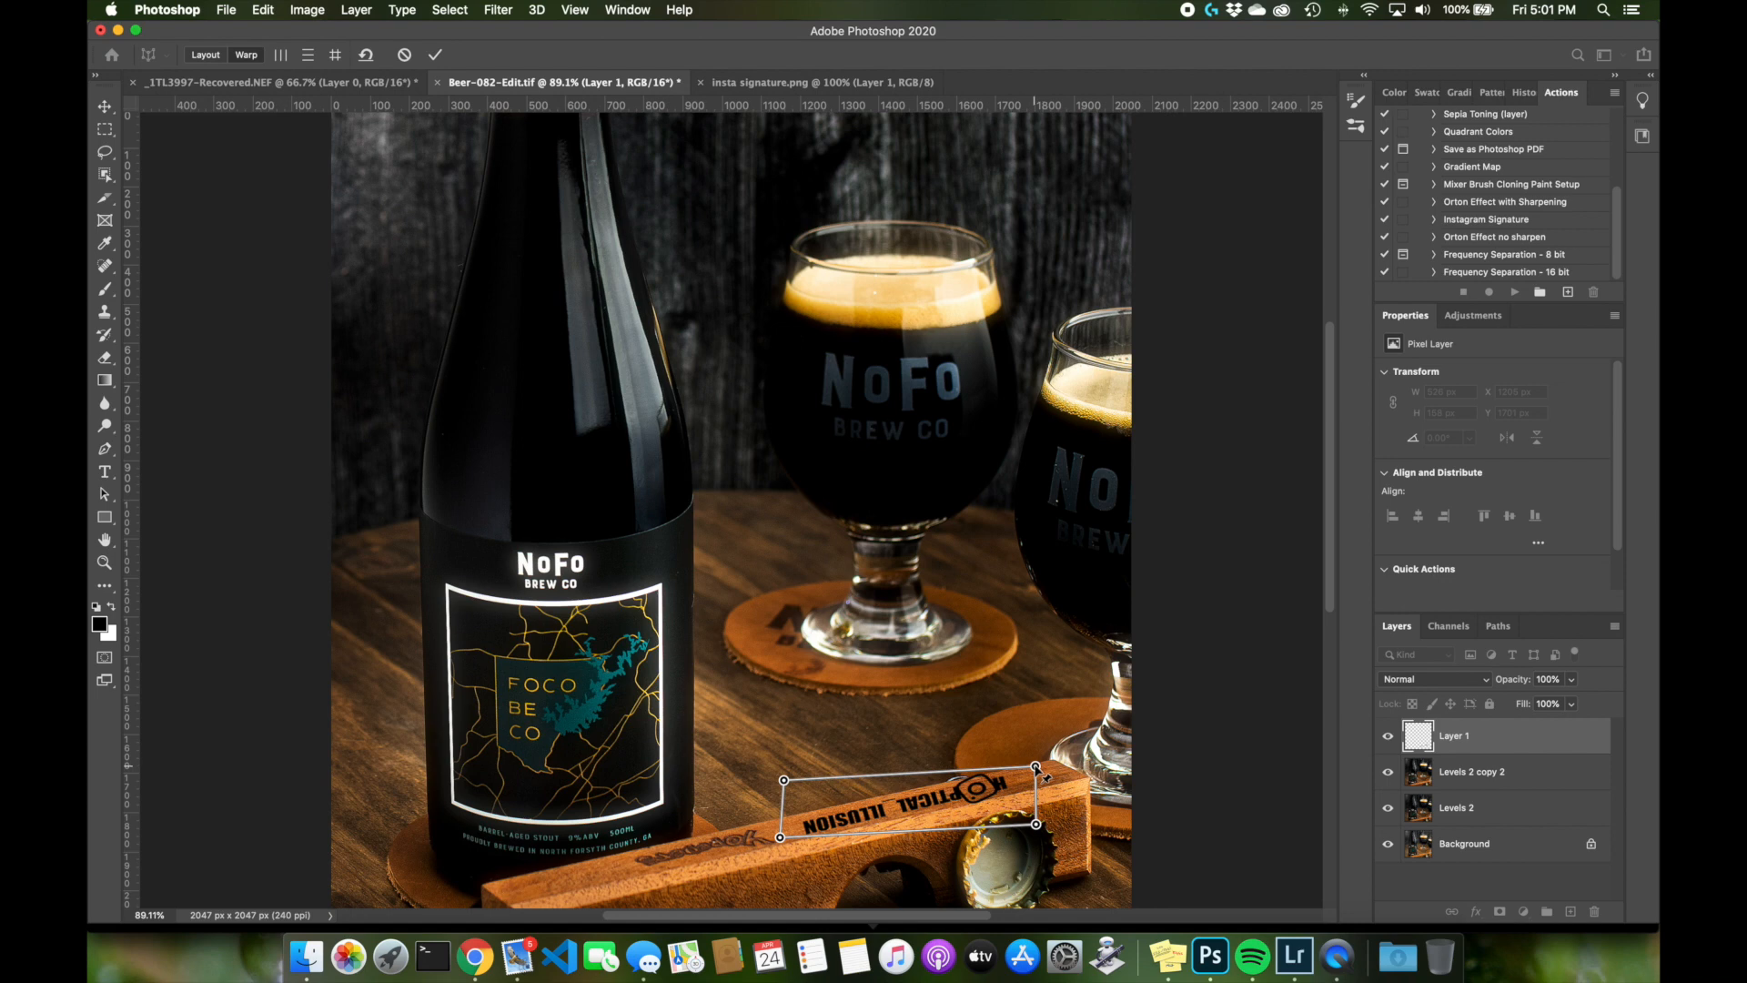
{"action": "left_click_drag", "start_coordinate": [1036, 768], "coordinate": [1030, 820]}
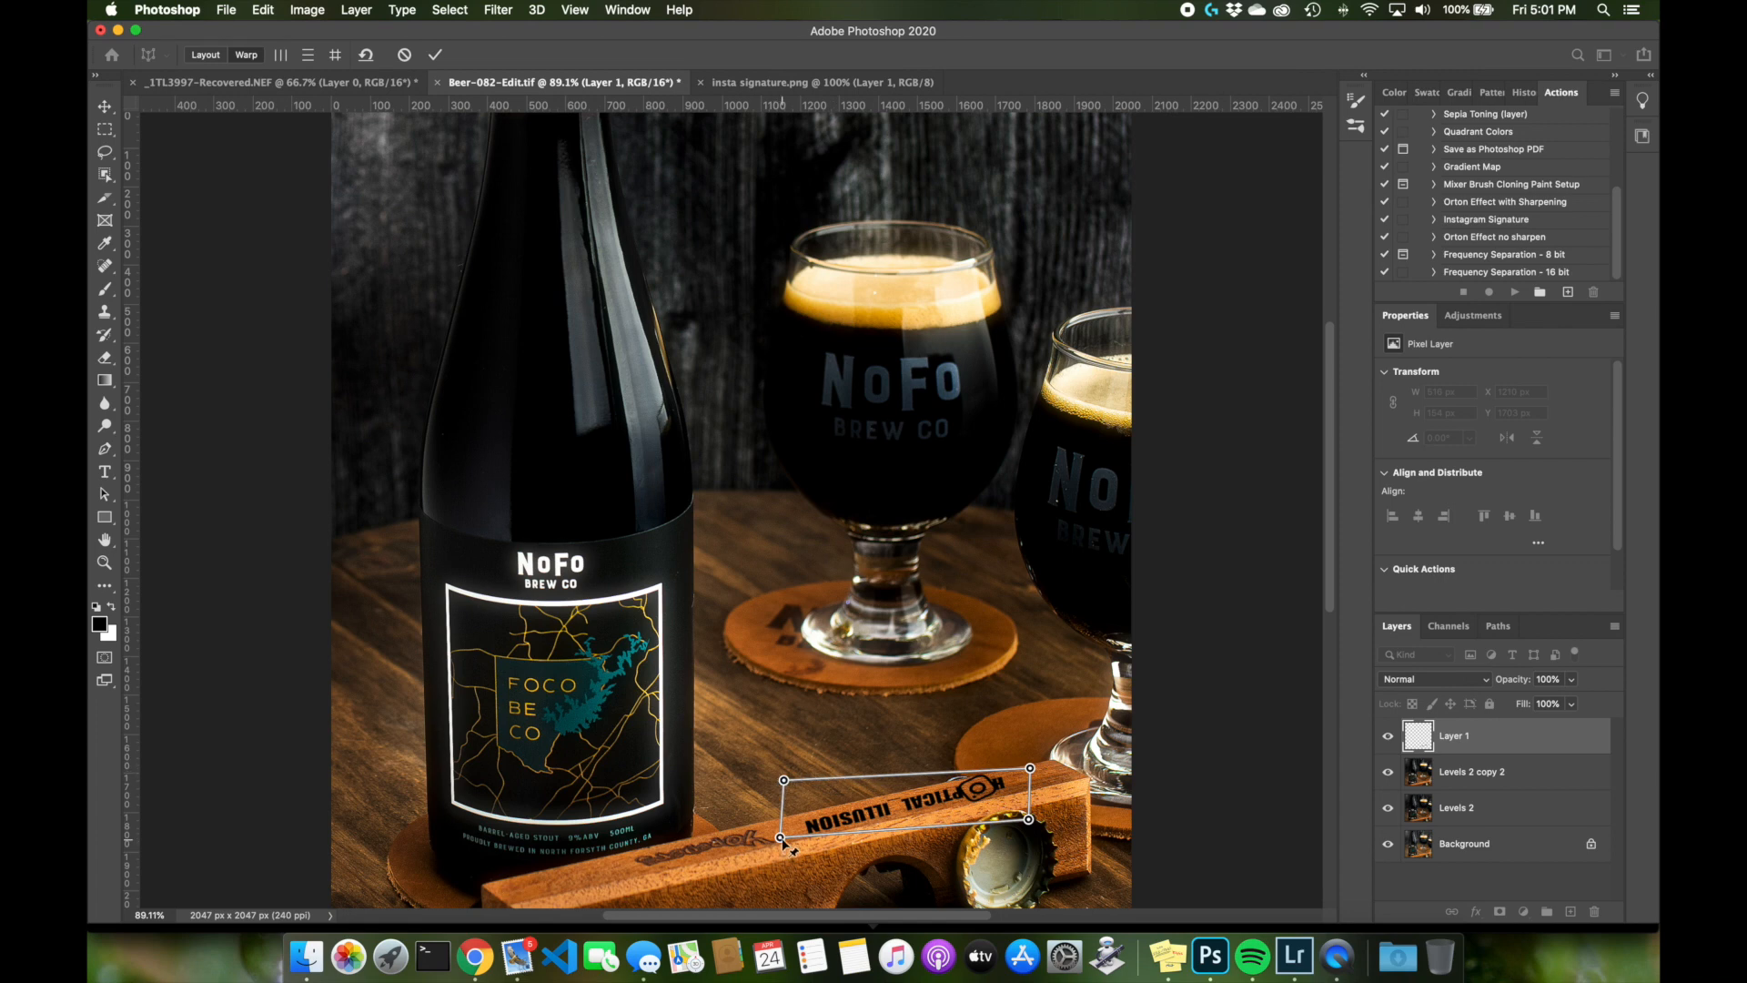
{"action": "left_click_drag", "start_coordinate": [783, 839], "coordinate": [783, 779]}
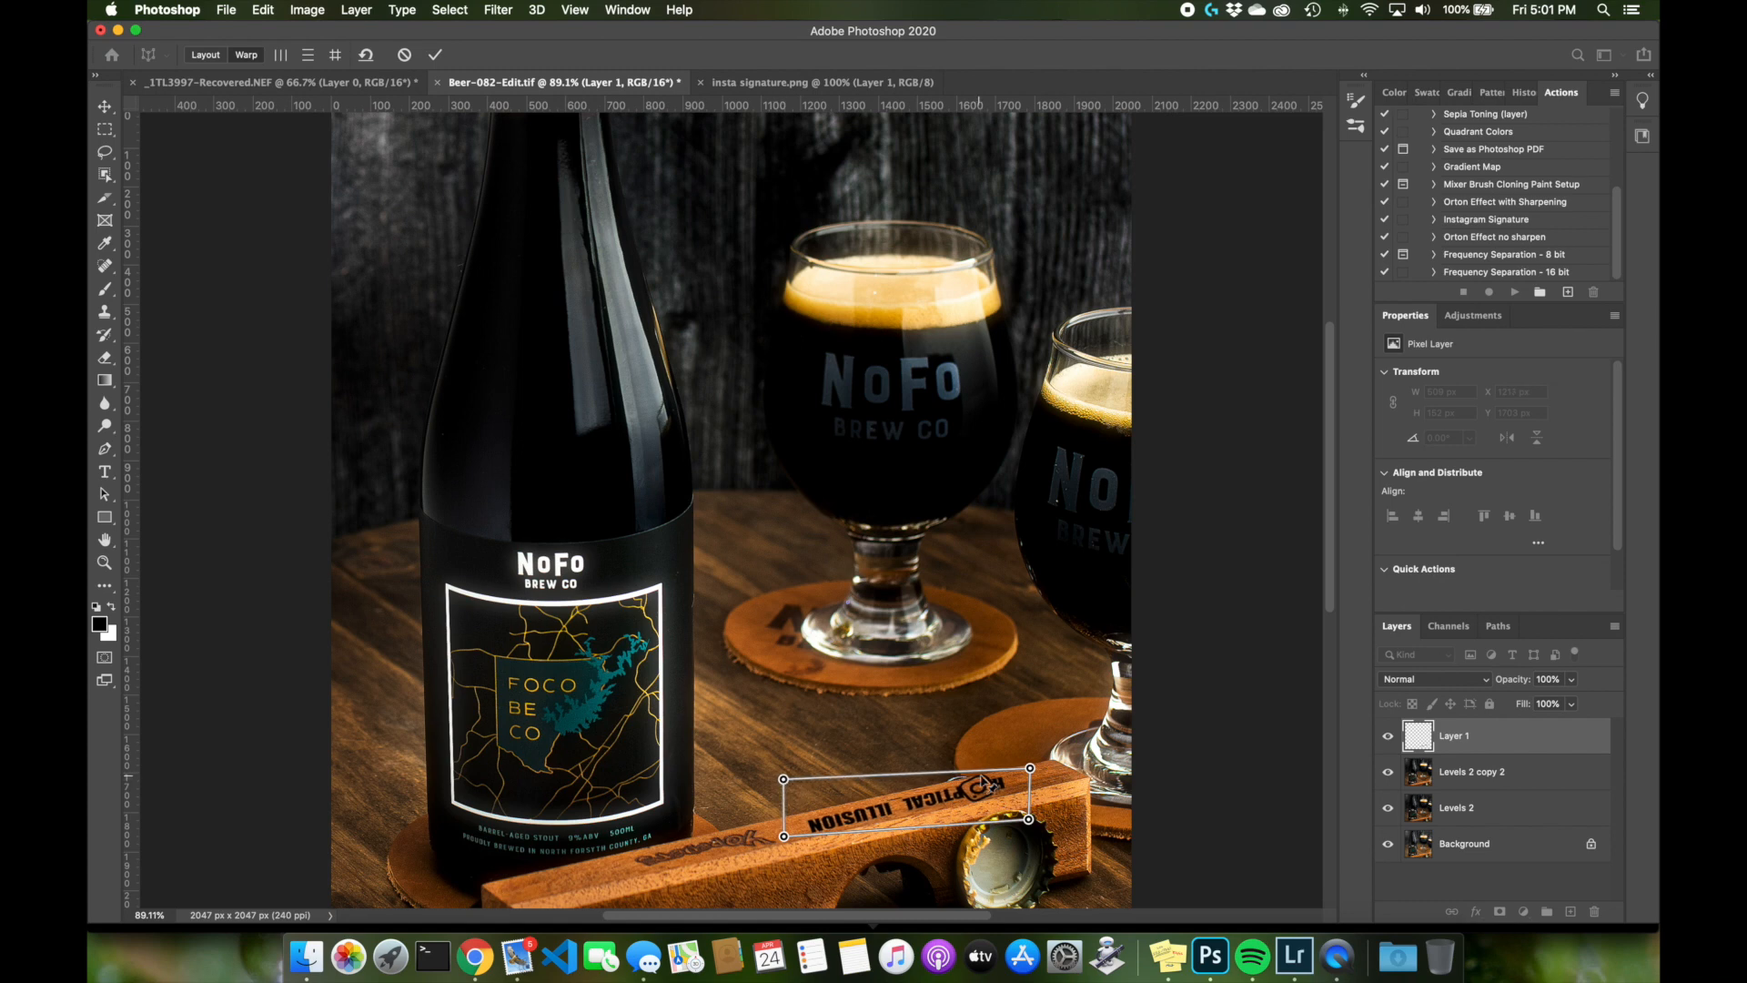
{"action": "left_click_drag", "start_coordinate": [1032, 774], "coordinate": [1025, 774]}
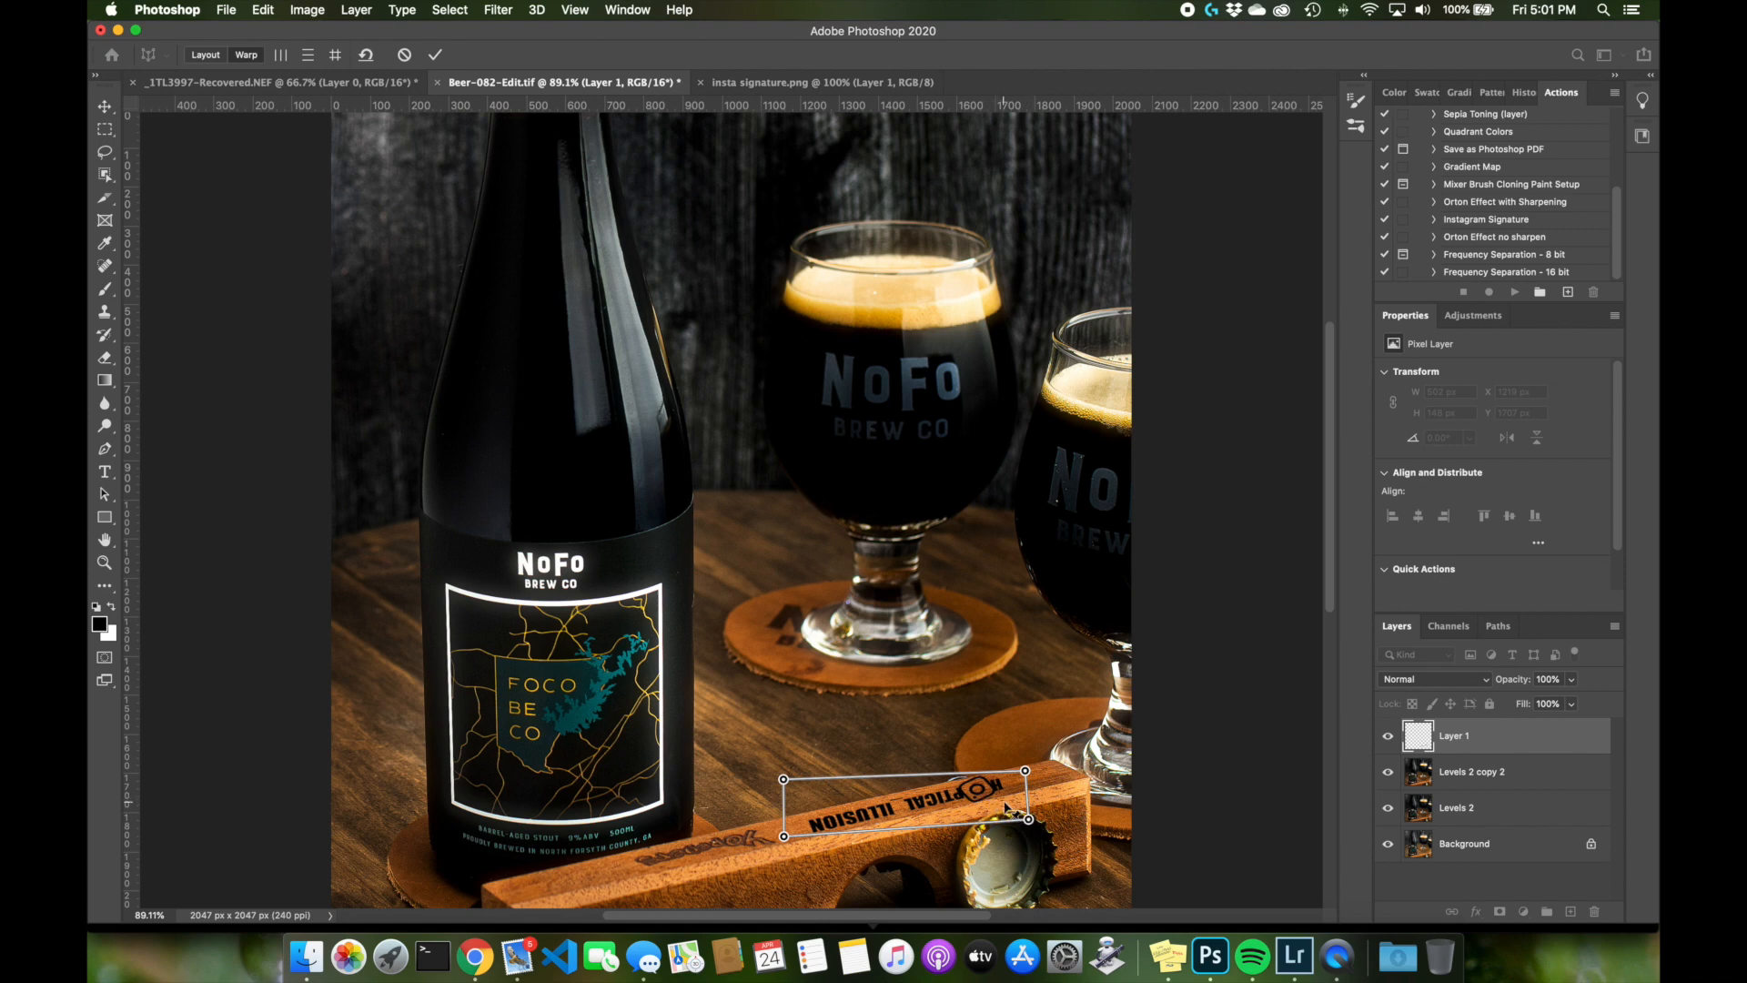
{"action": "left_click_drag", "start_coordinate": [1022, 776], "coordinate": [1022, 780]}
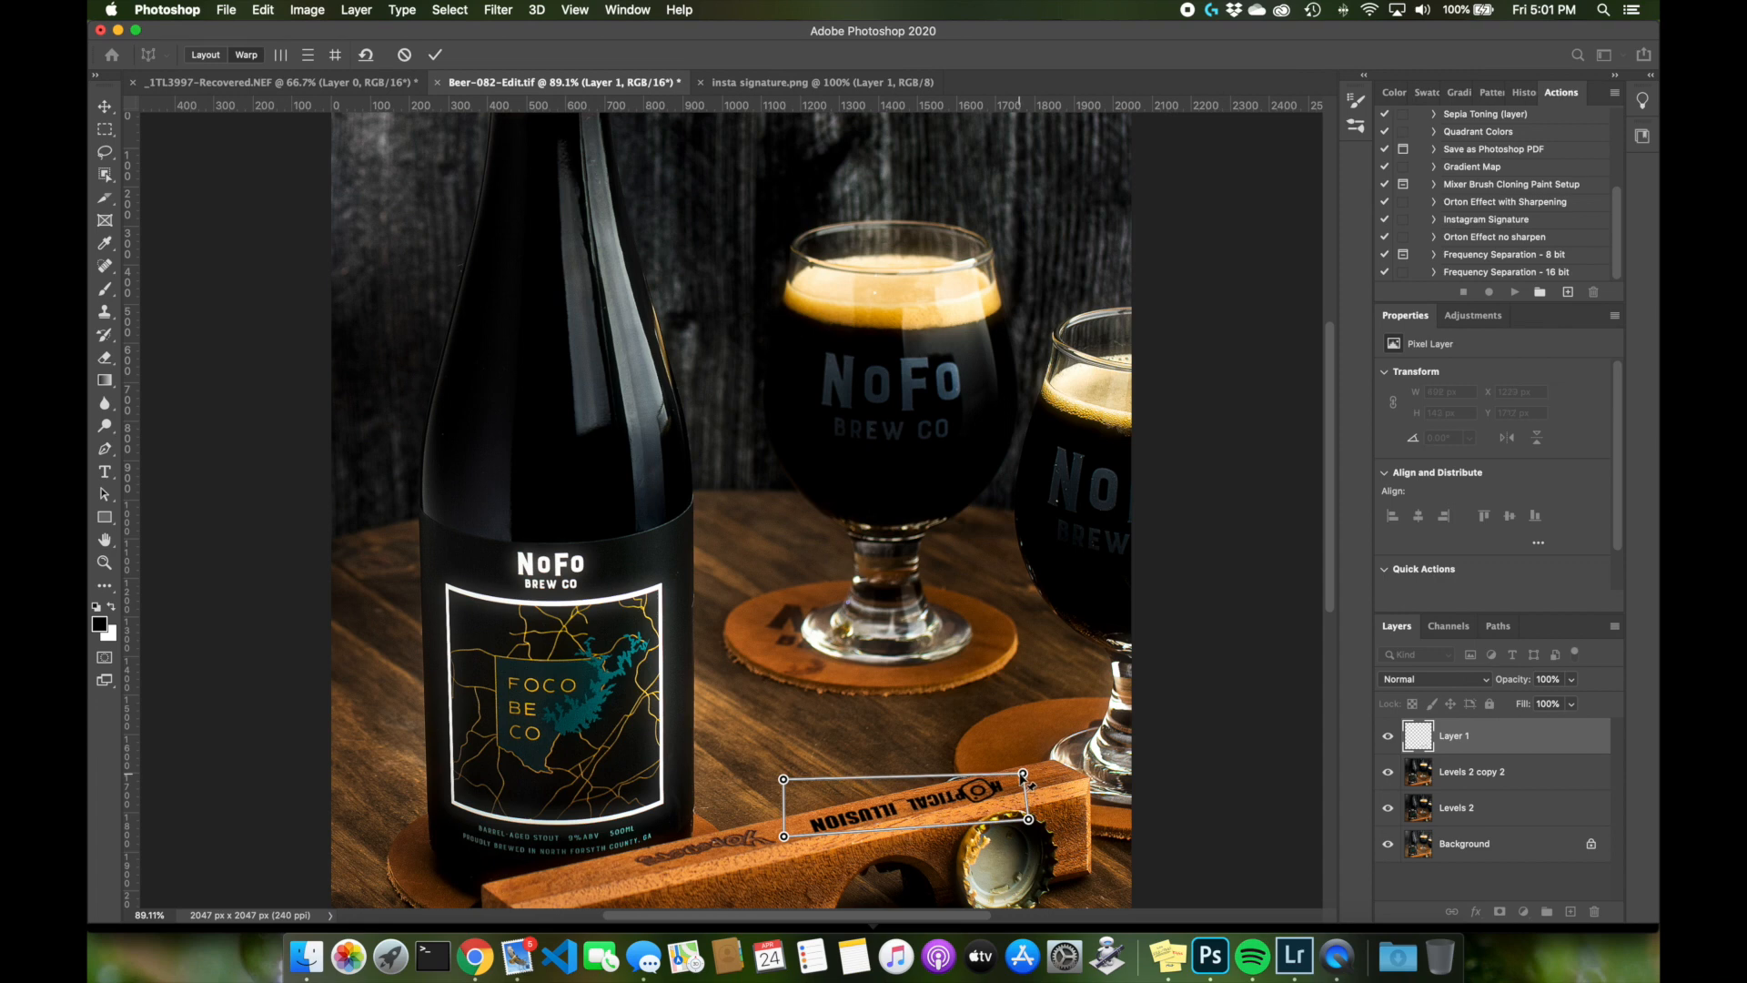
{"action": "left_click_drag", "start_coordinate": [784, 780], "coordinate": [782, 784]}
{"action": "left_click_drag", "start_coordinate": [1029, 819], "coordinate": [1034, 816]}
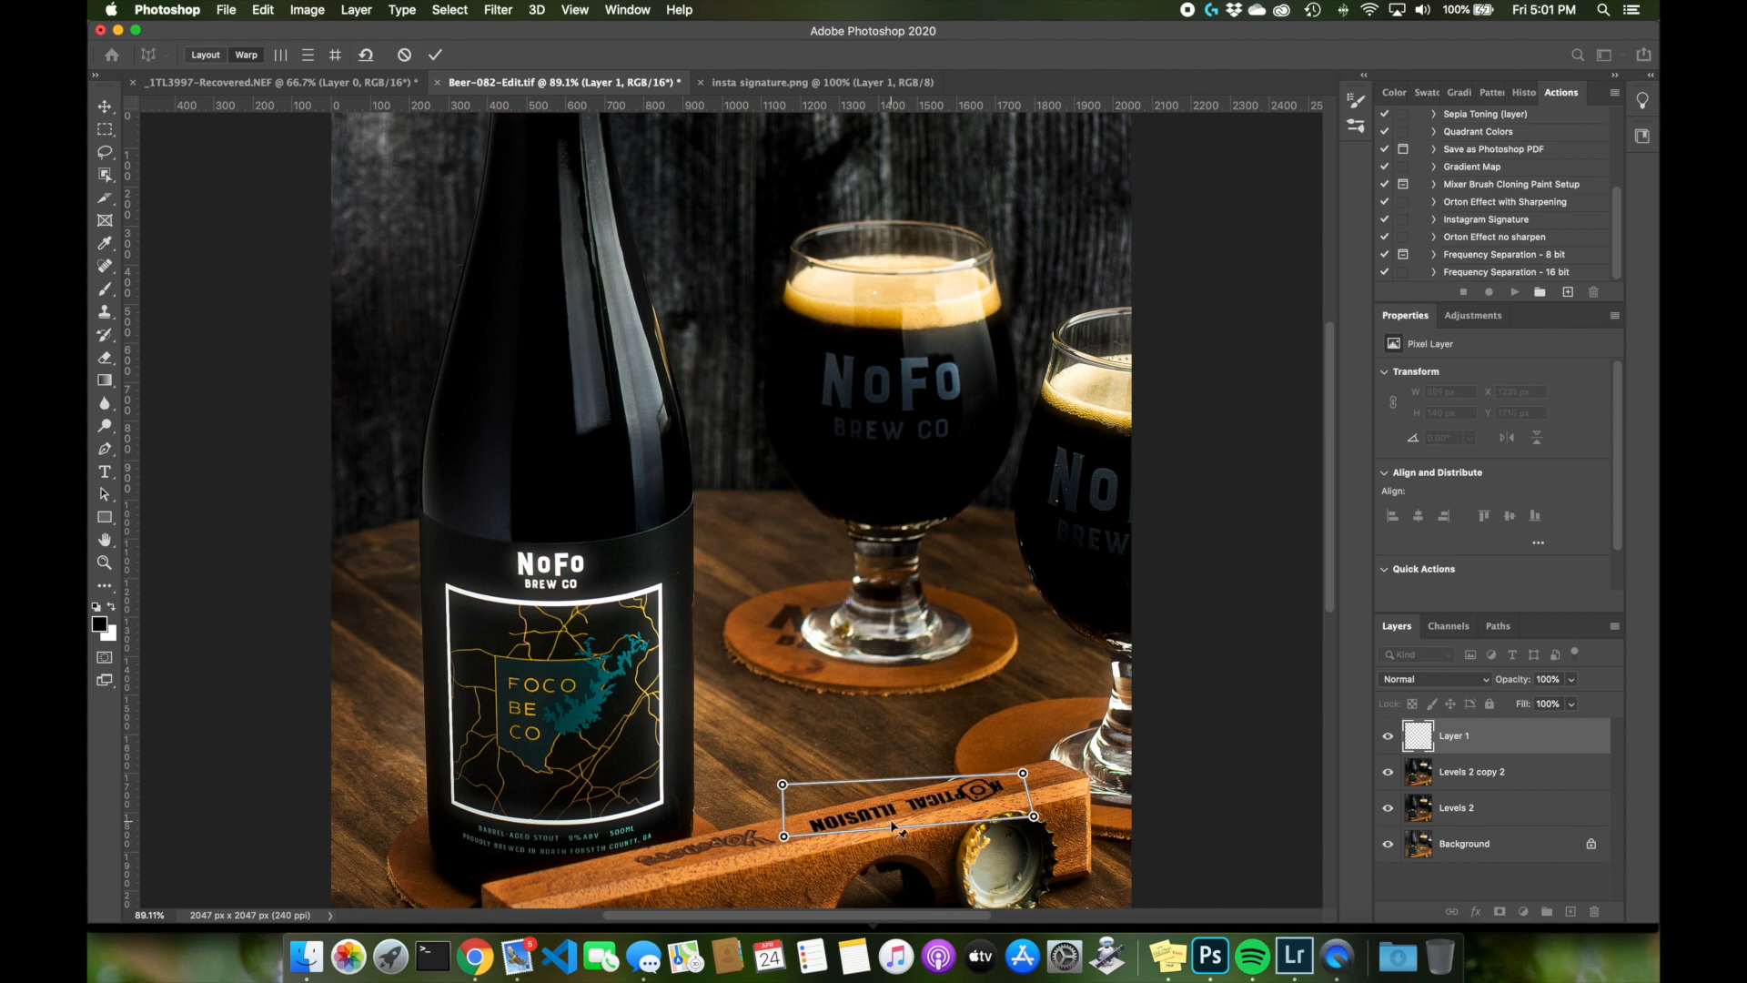
{"action": "key", "text": "Return"}
{"action": "key", "text": "g"}
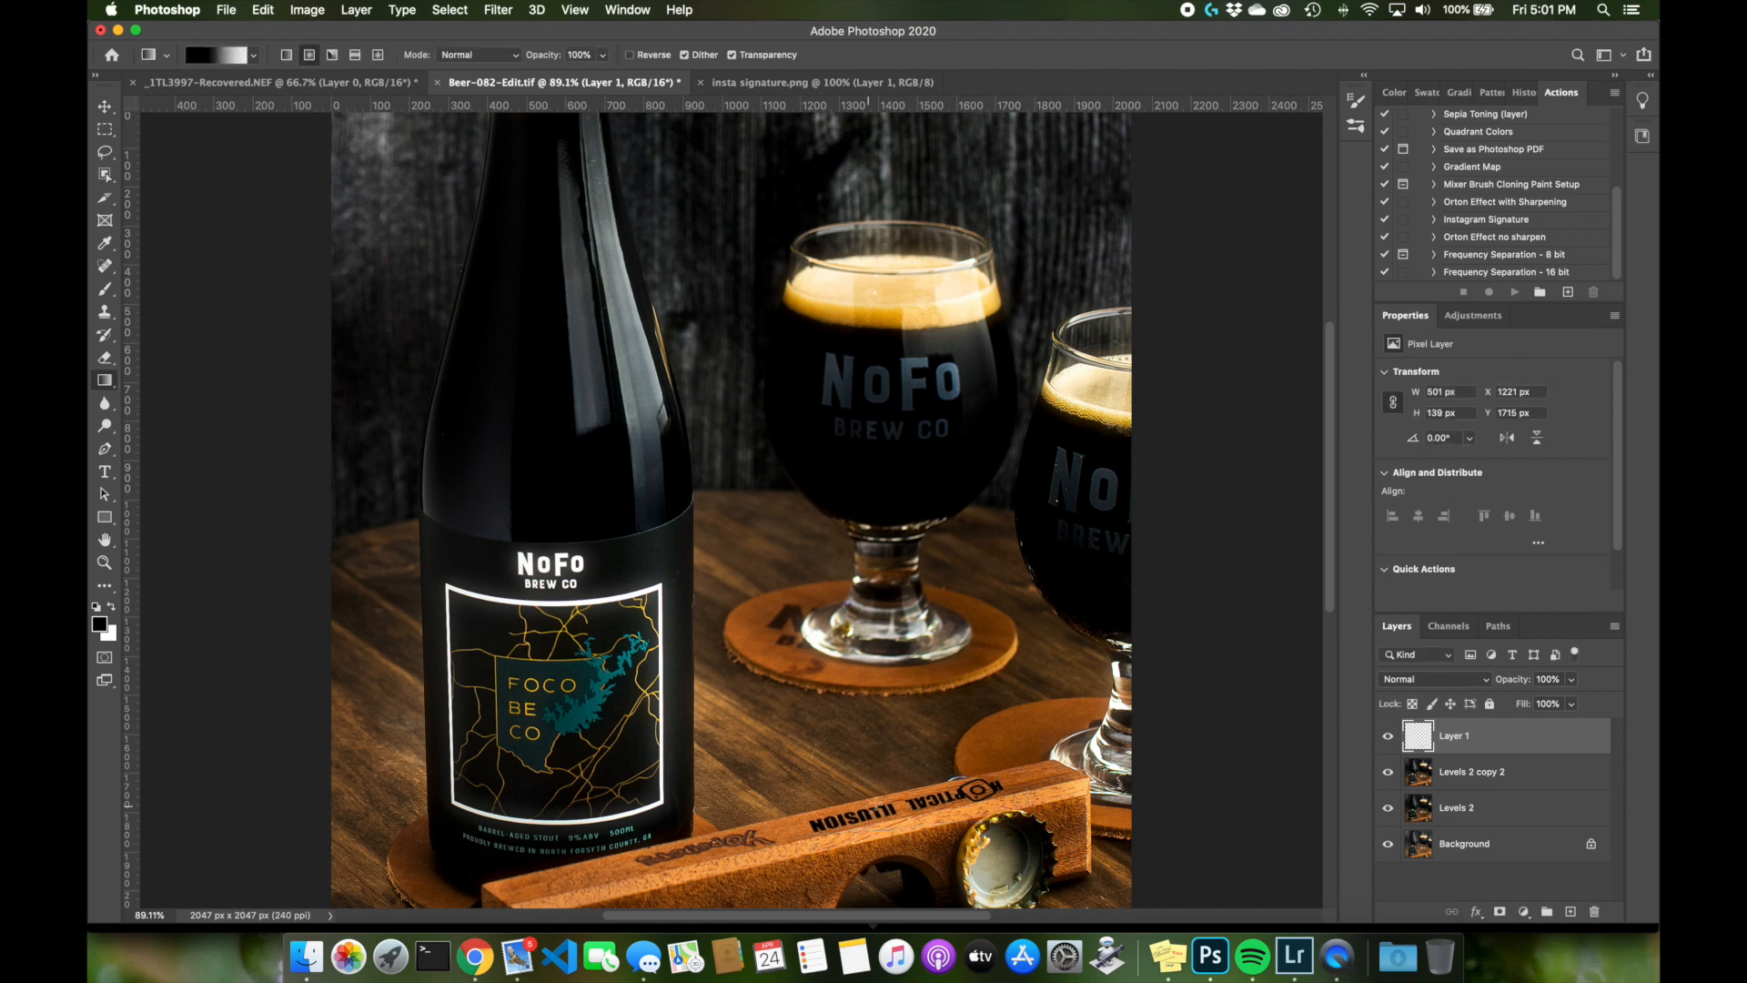
Nudge the signature layer up 3 px on the bottle opener with the Move tool
{"action": "left_click", "coordinate": [108, 106]}
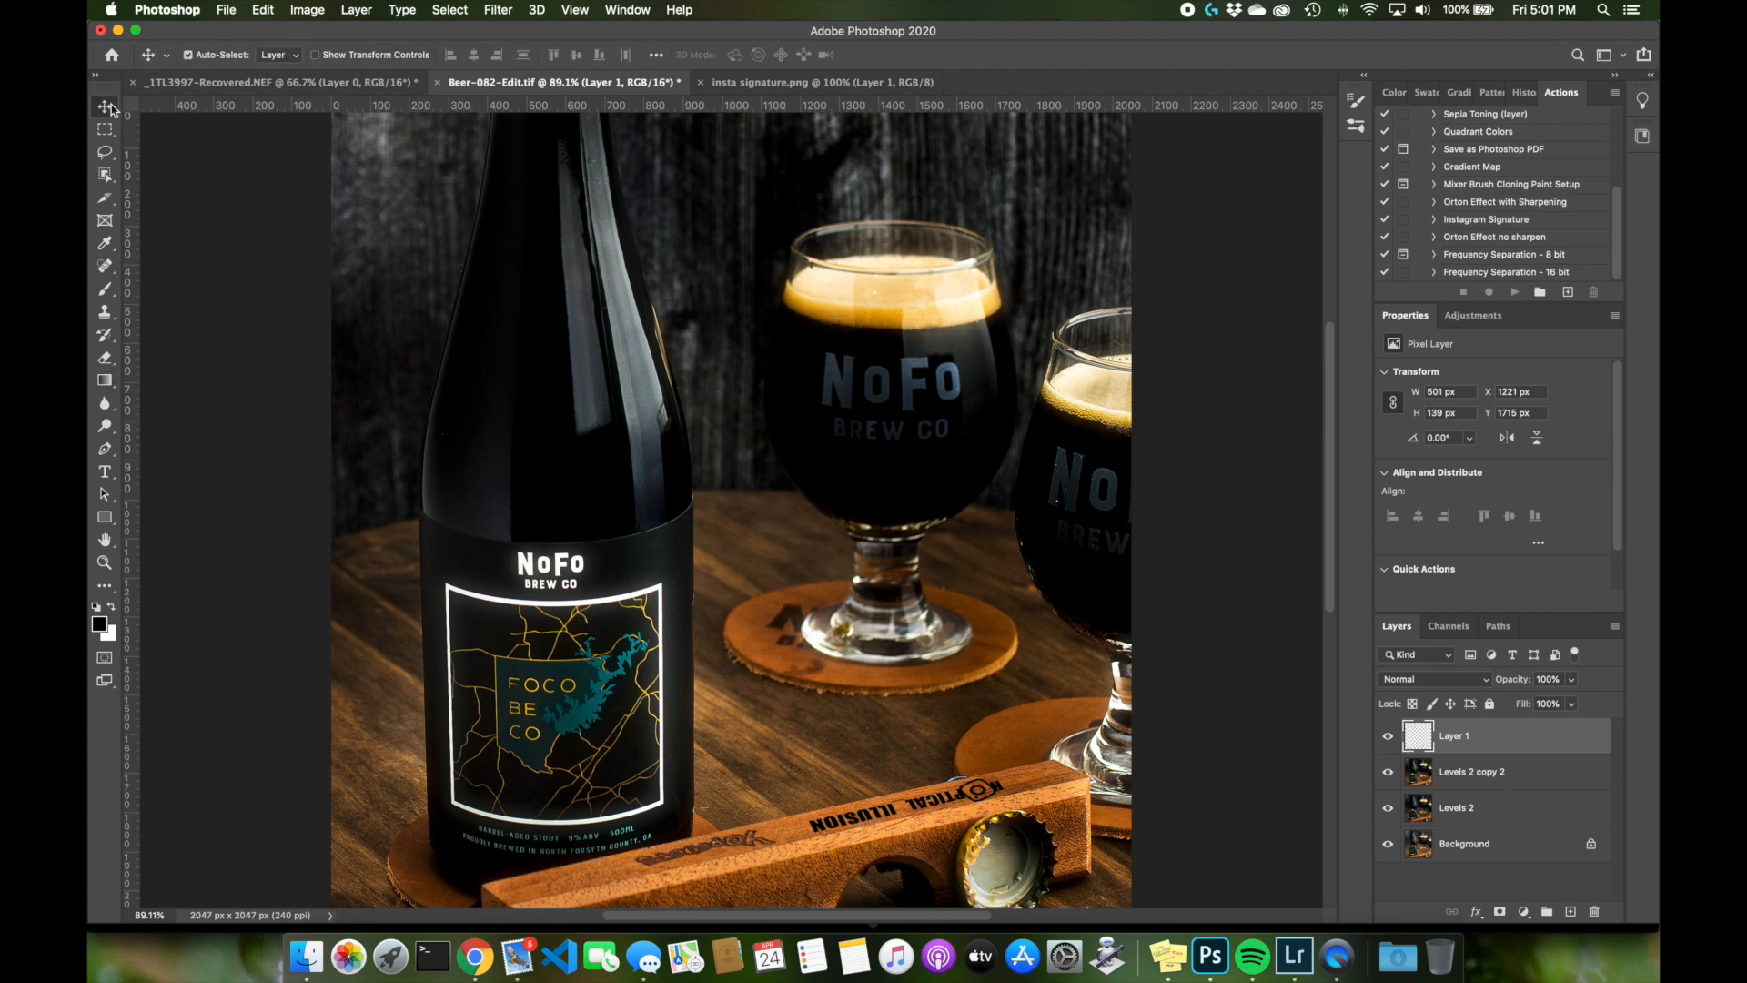
{"action": "key", "text": "Up"}
{"action": "key", "text": "Up"}
{"action": "key", "text": "Up"}
{"action": "key", "text": "Up"}
{"action": "key", "text": "Down"}
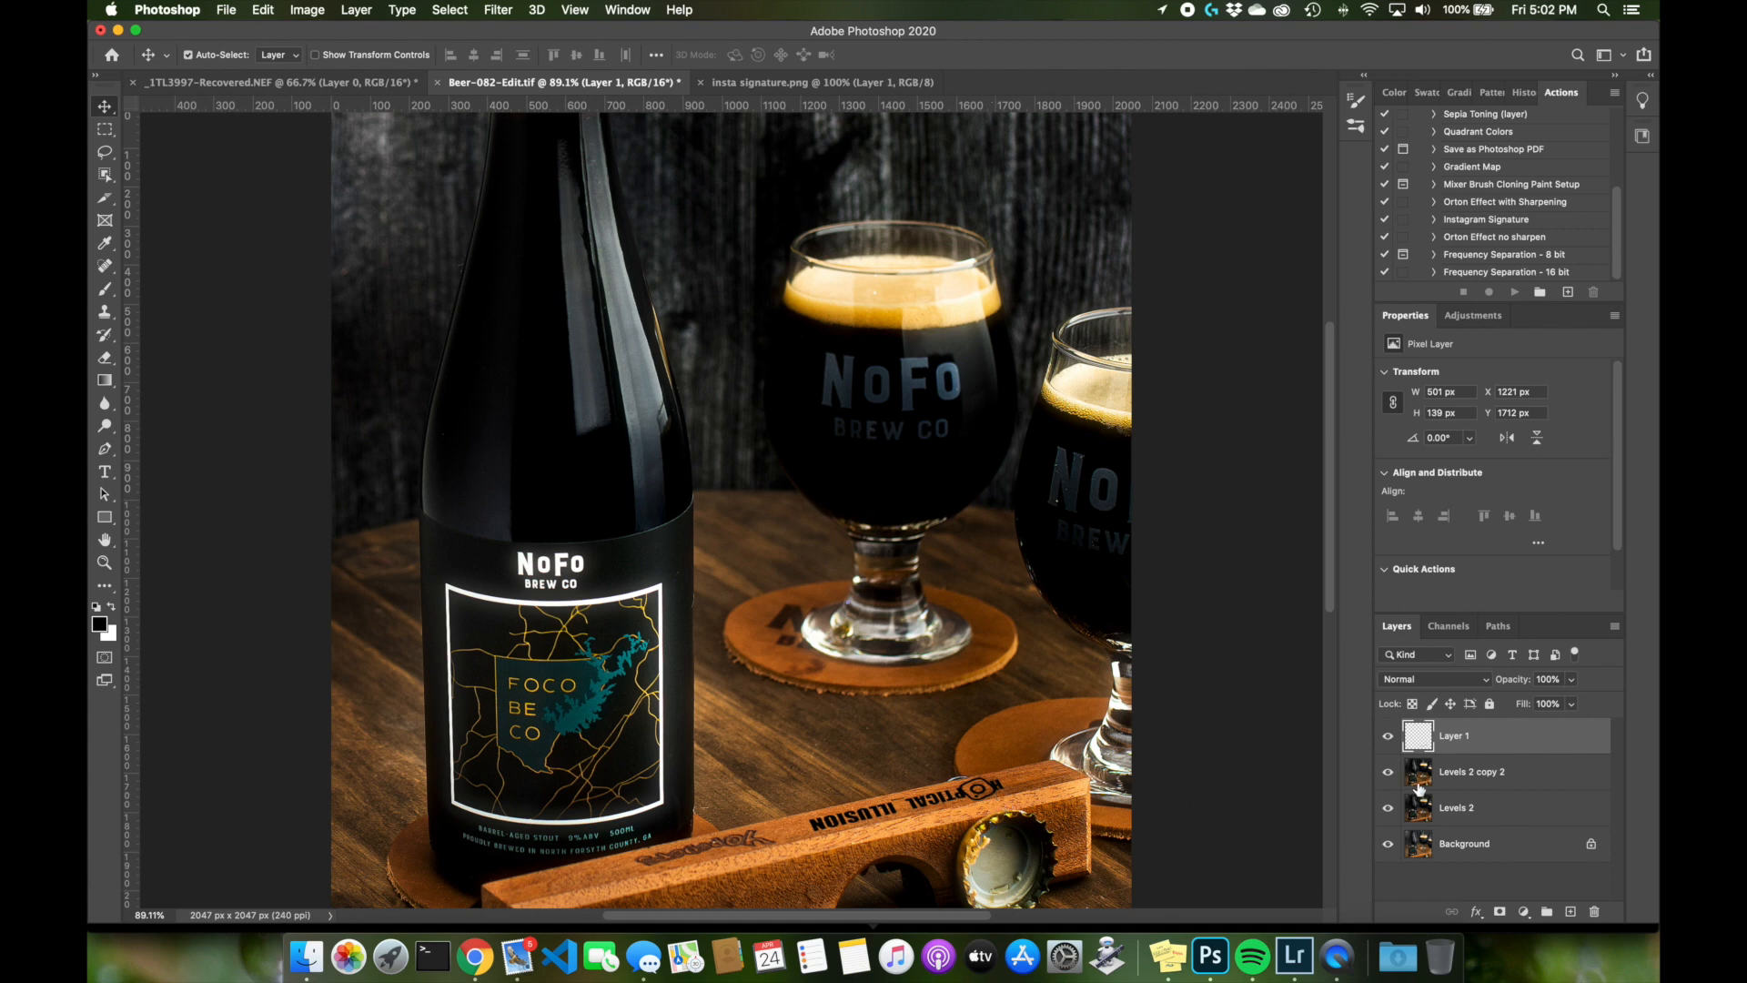
Add a Bevel & Emboss effect to the signature layer with the default Smooth Inner Bevel settings
{"action": "left_click", "coordinate": [1481, 682]}
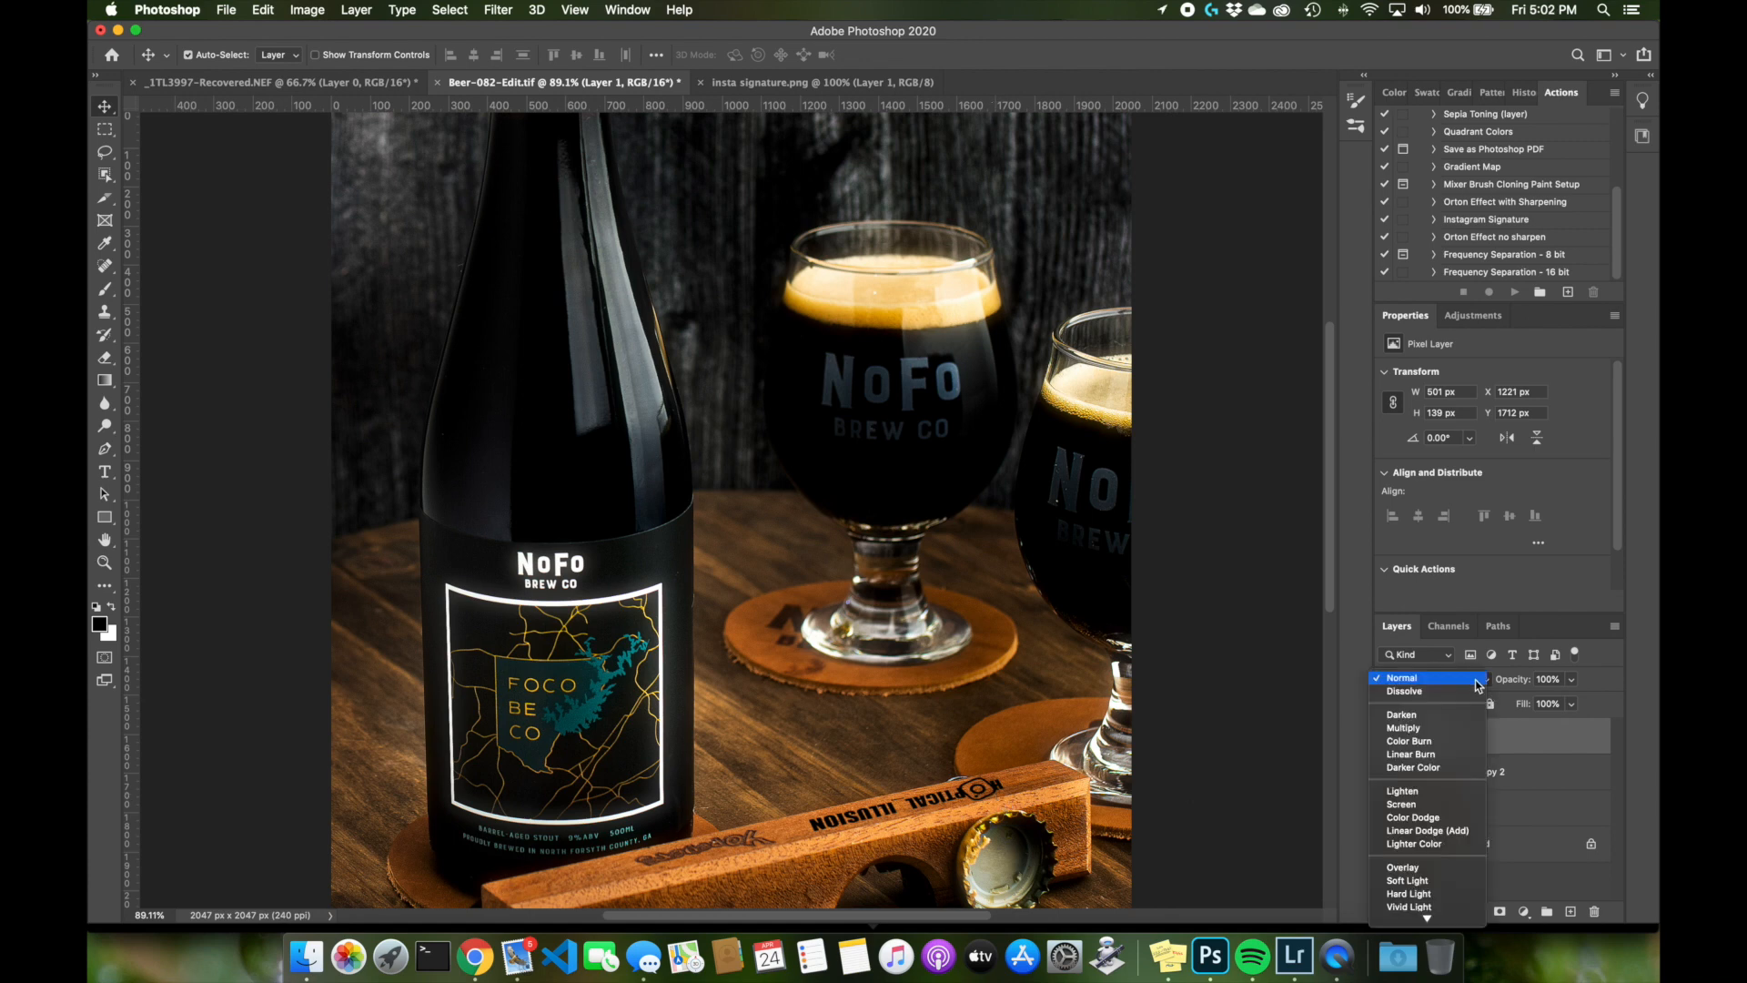
{"action": "left_click", "coordinate": [1437, 883]}
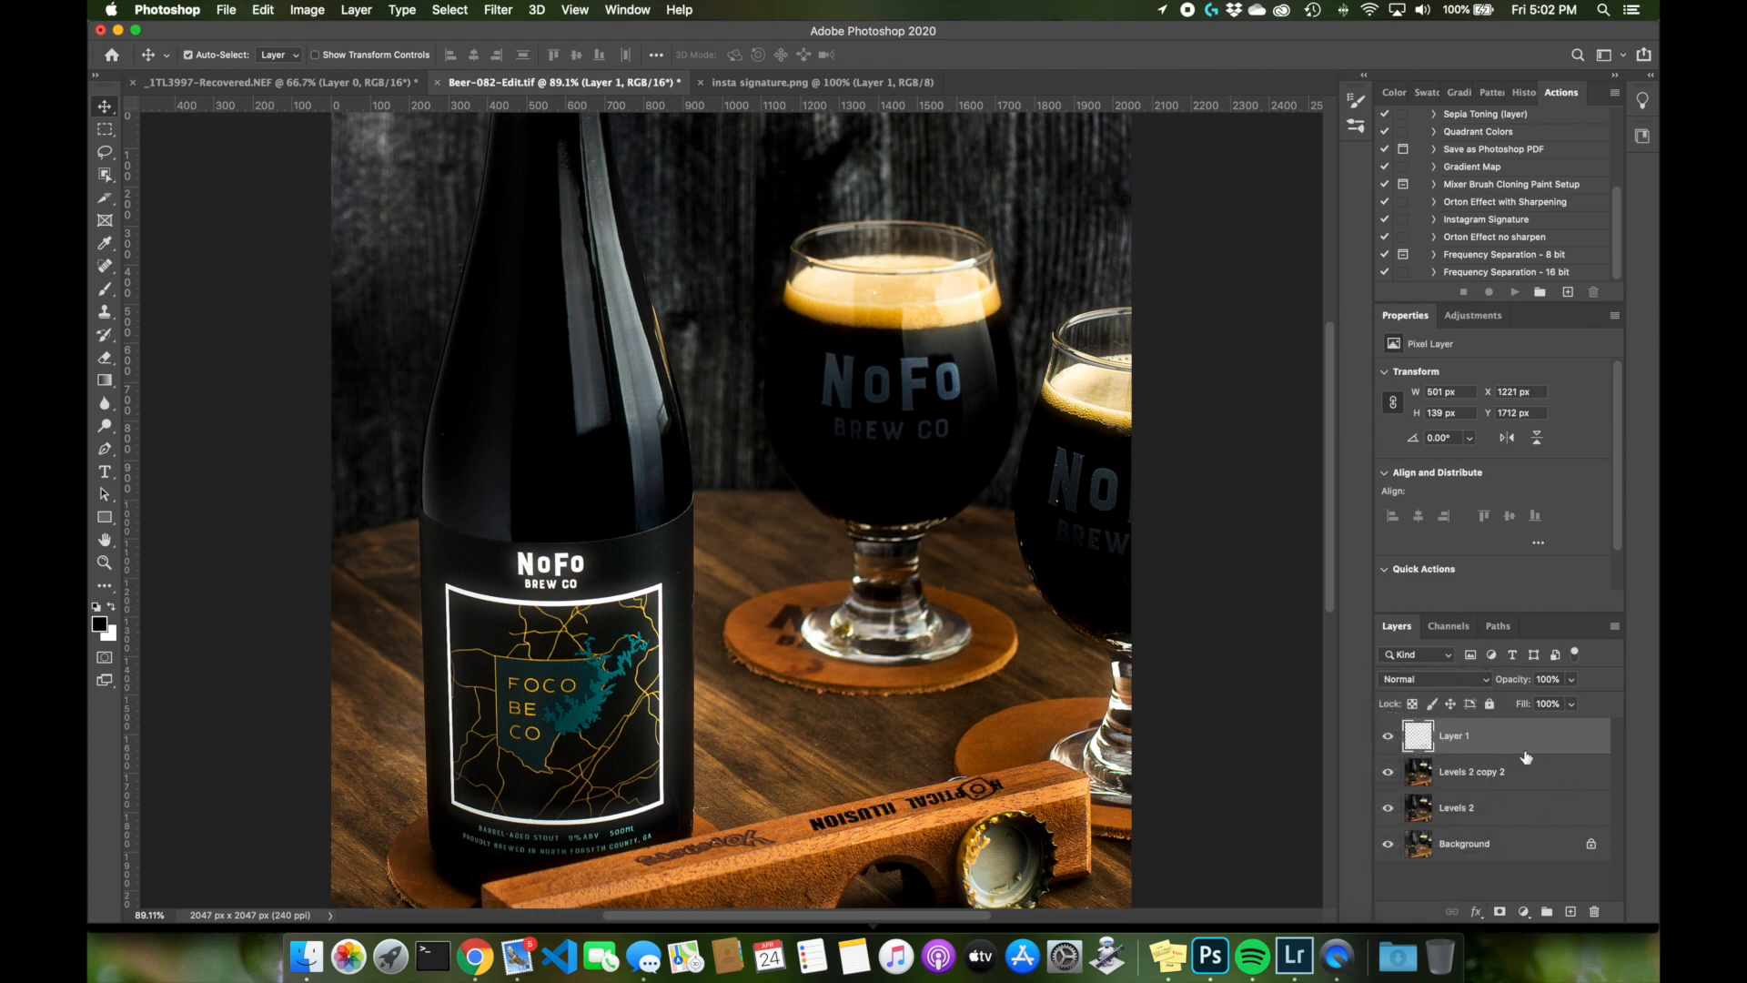
{"action": "double_click", "coordinate": [1573, 743]}
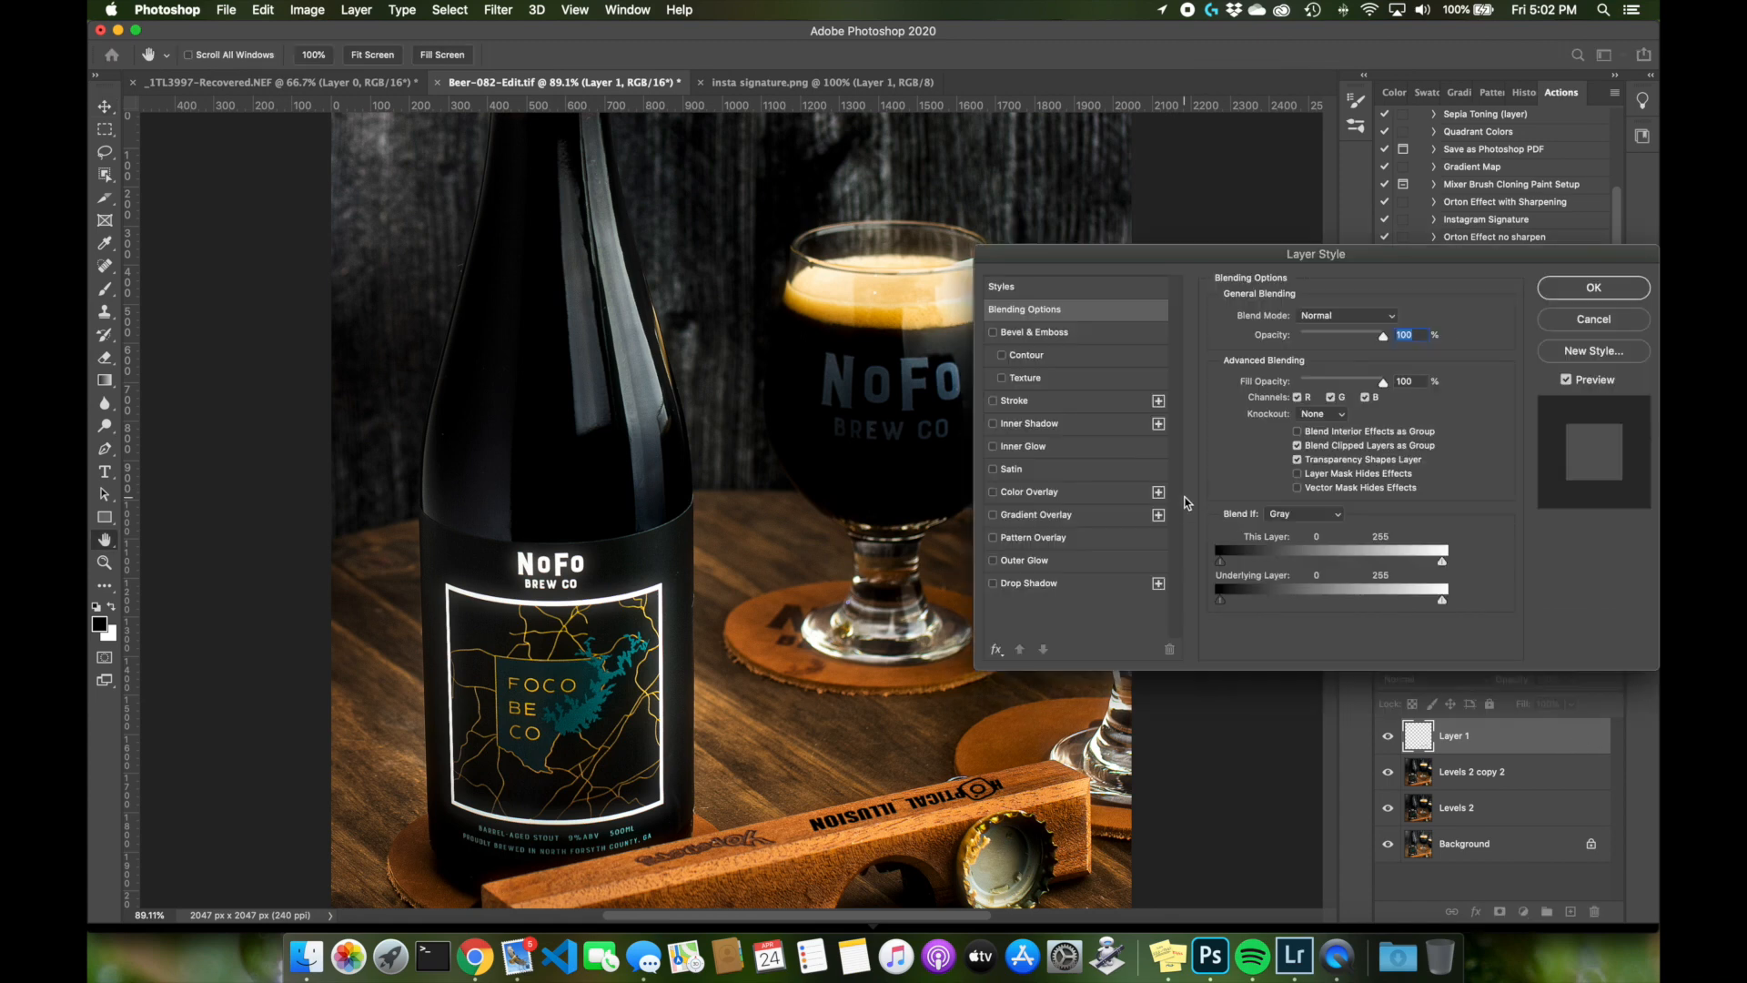
{"action": "left_click", "coordinate": [1018, 335]}
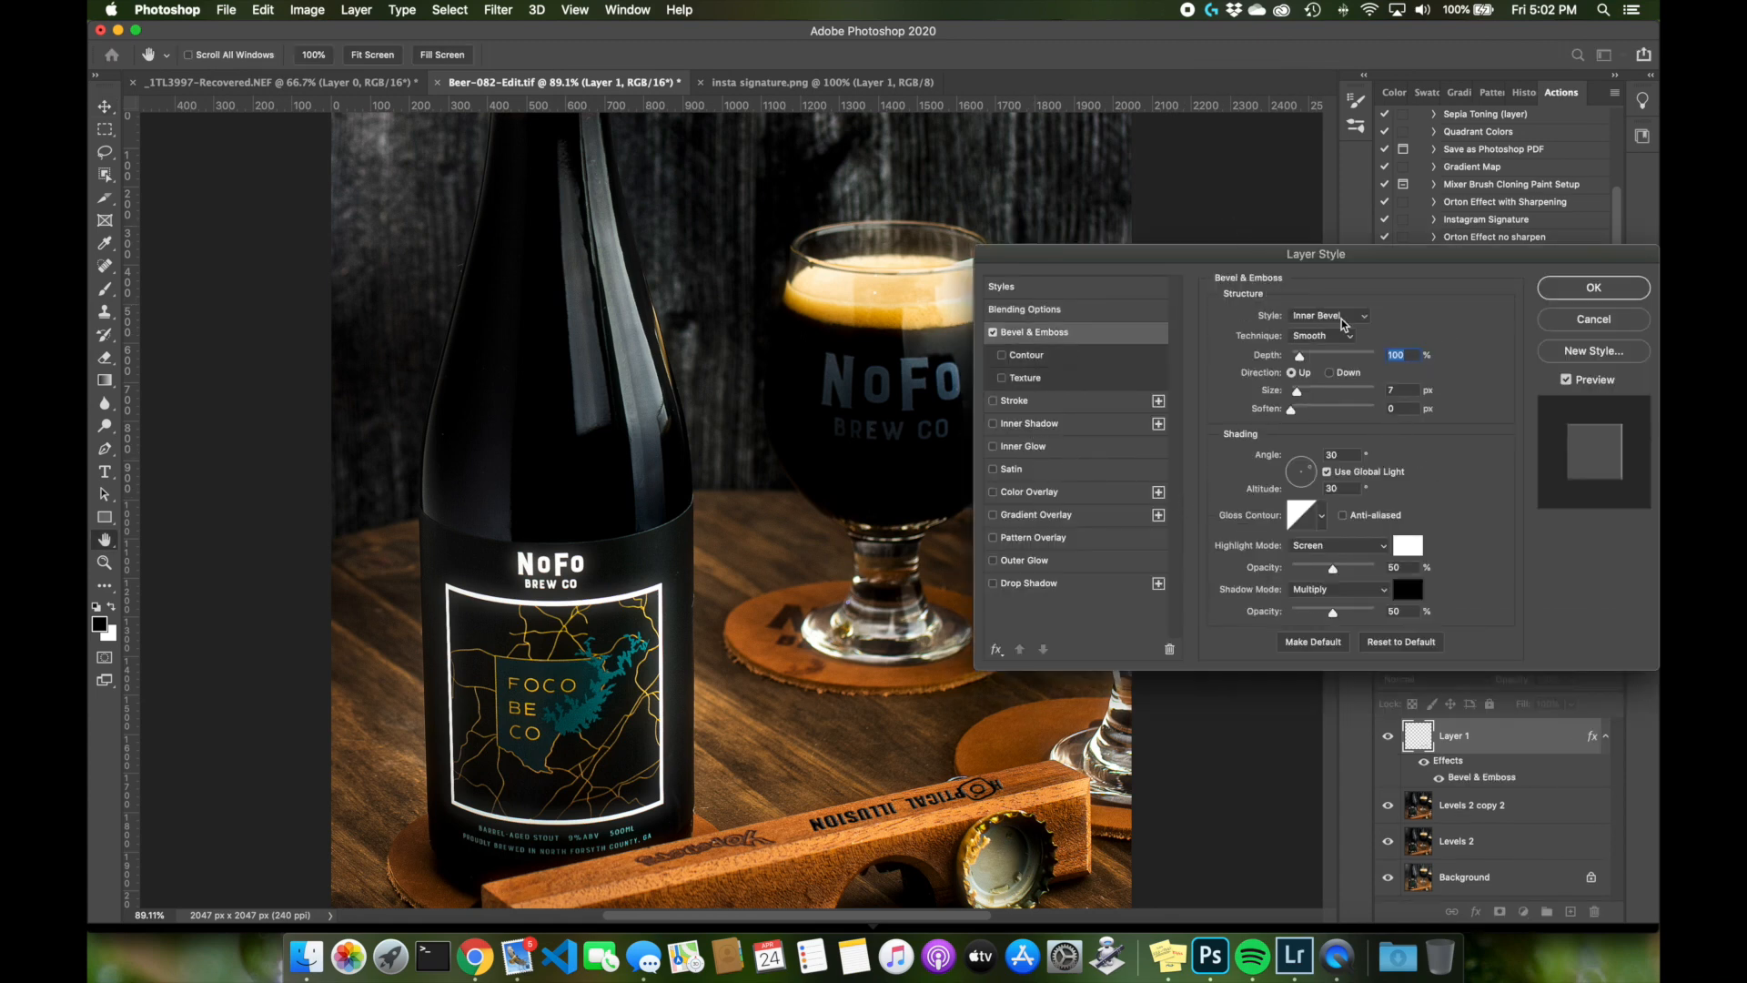
{"action": "left_click", "coordinate": [1551, 293]}
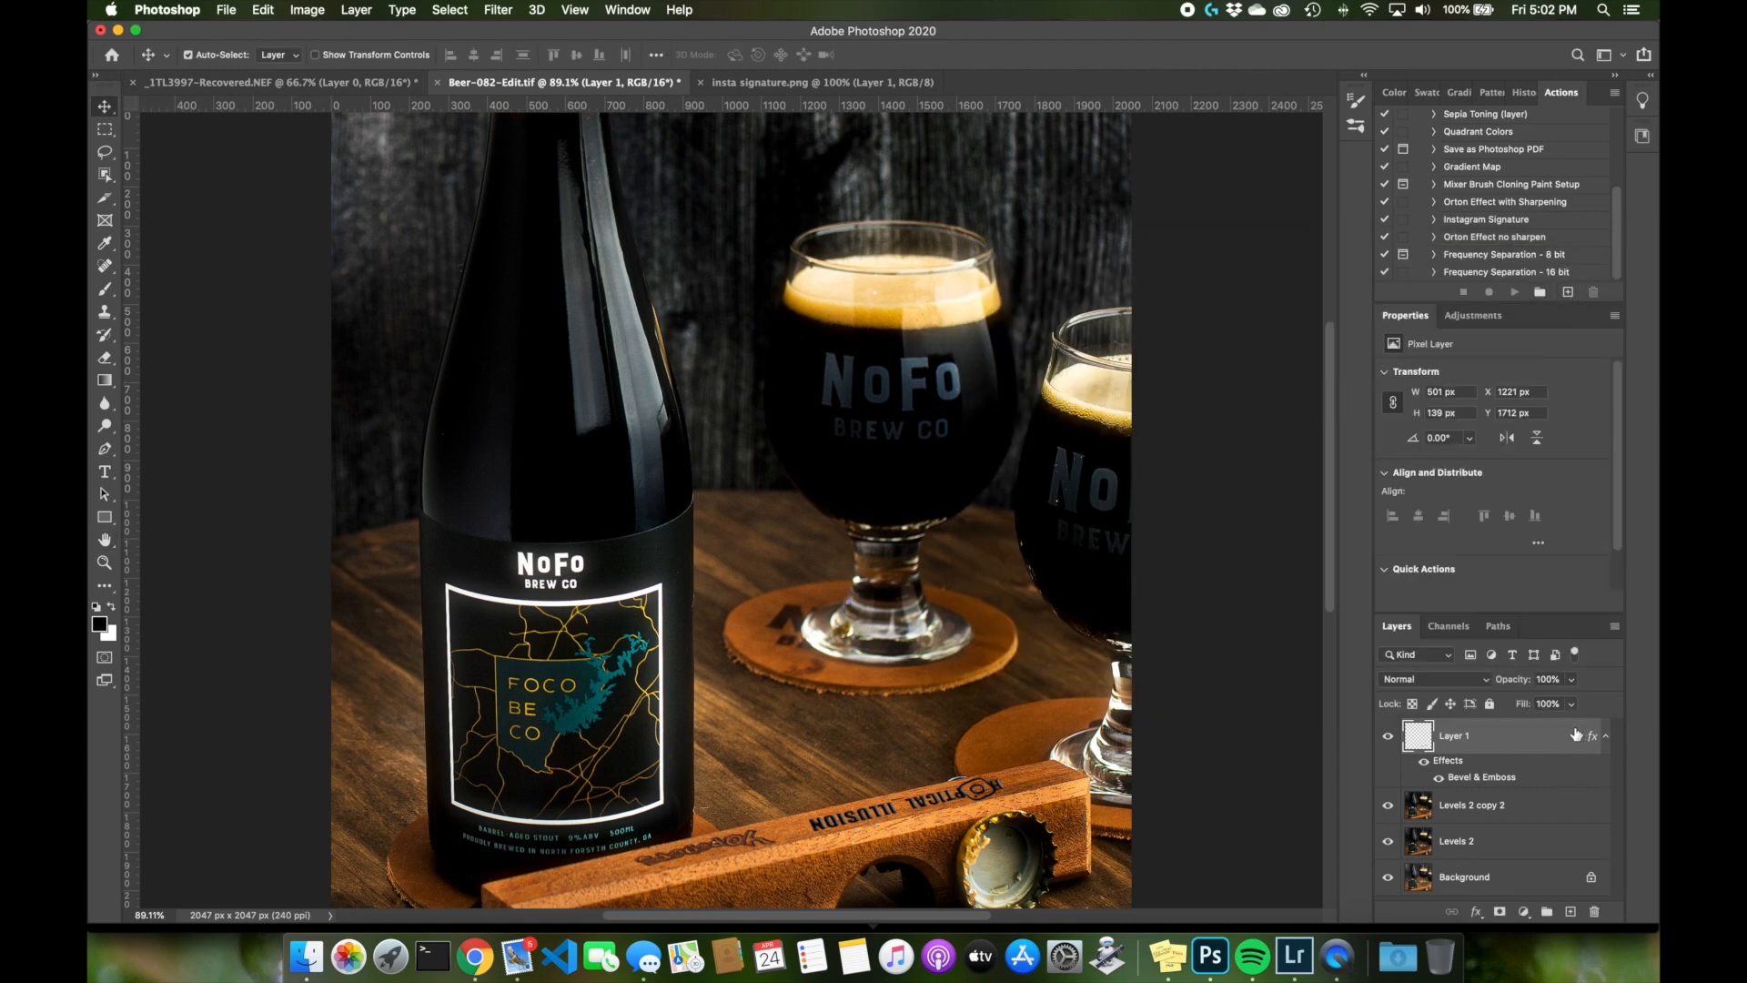
Set the signature layer's blend mode to Soft Light and save the beer photo
{"action": "left_click", "coordinate": [1468, 686]}
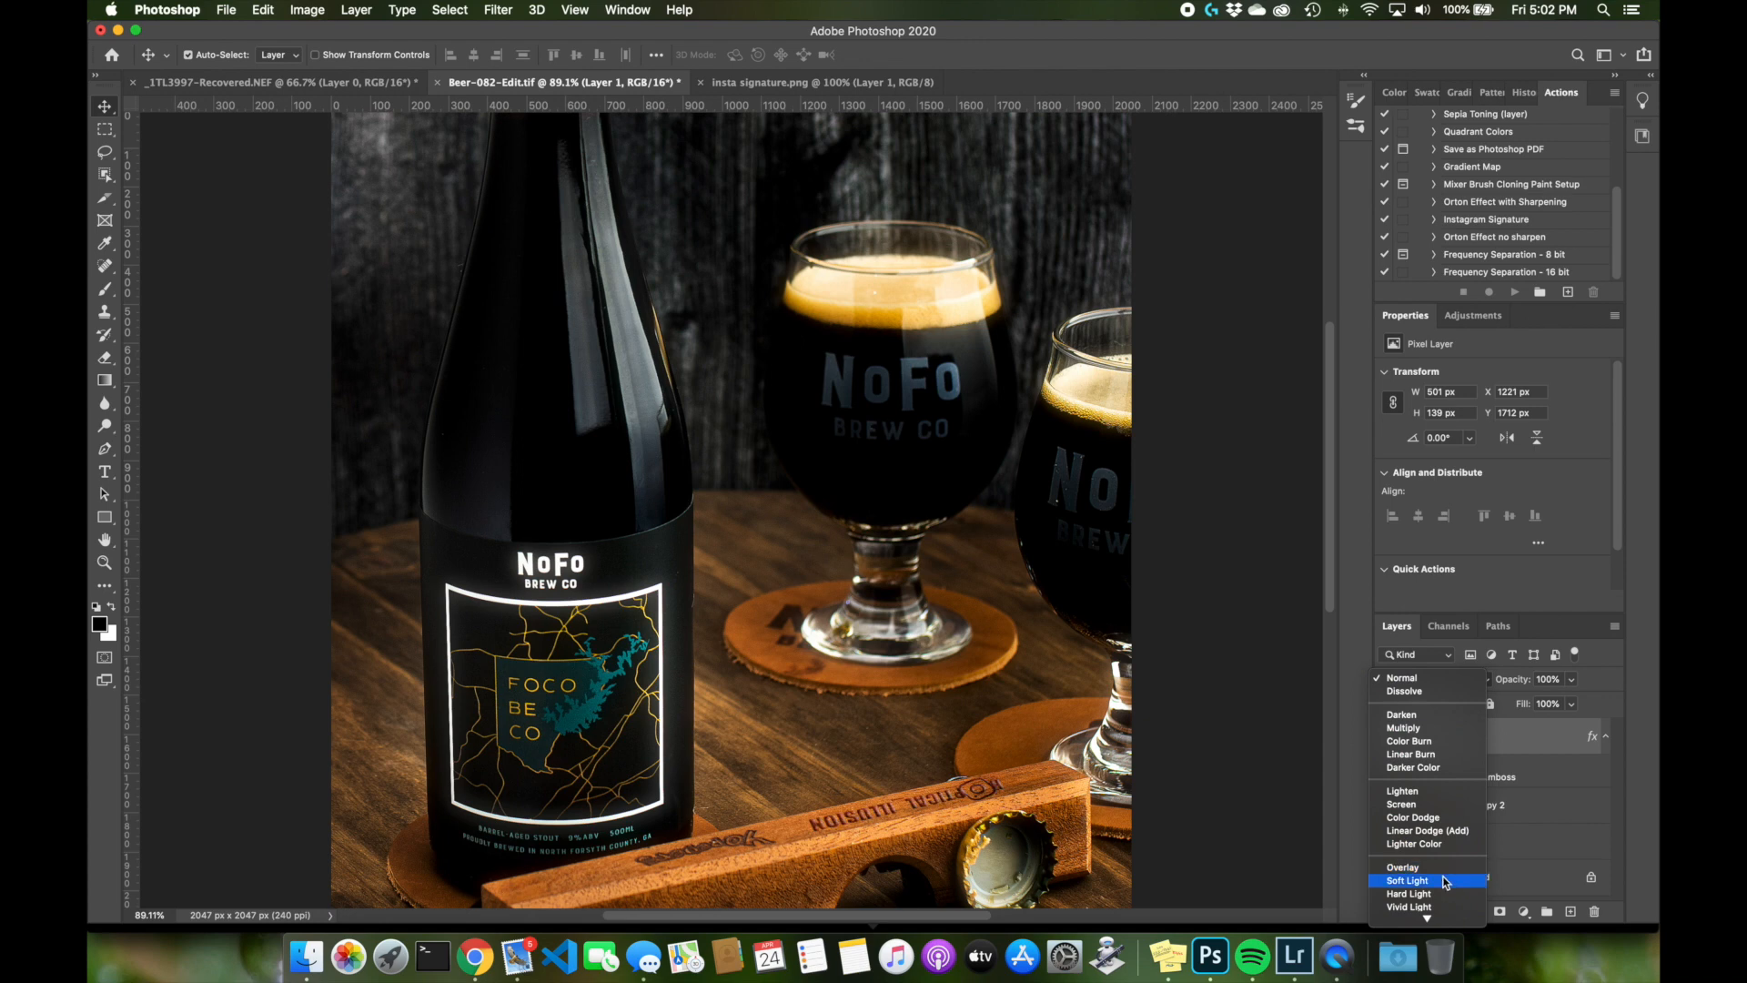
{"action": "left_click", "coordinate": [1445, 881]}
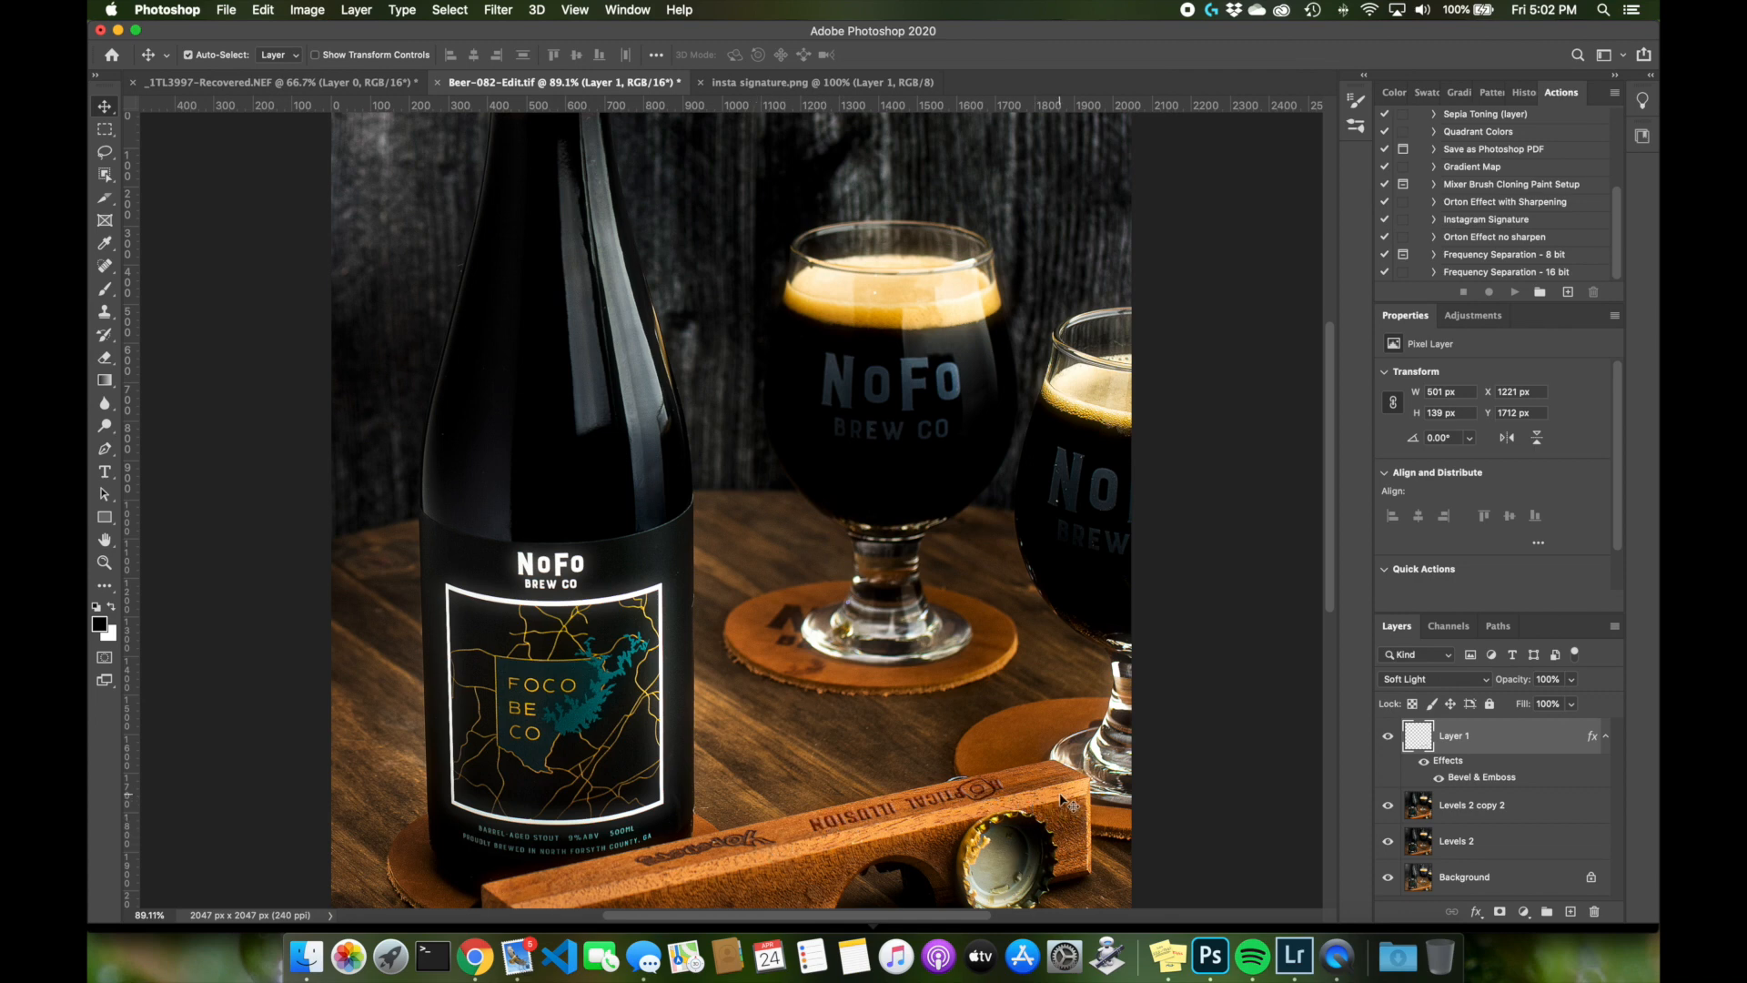
{"action": "key", "text": "super+s"}
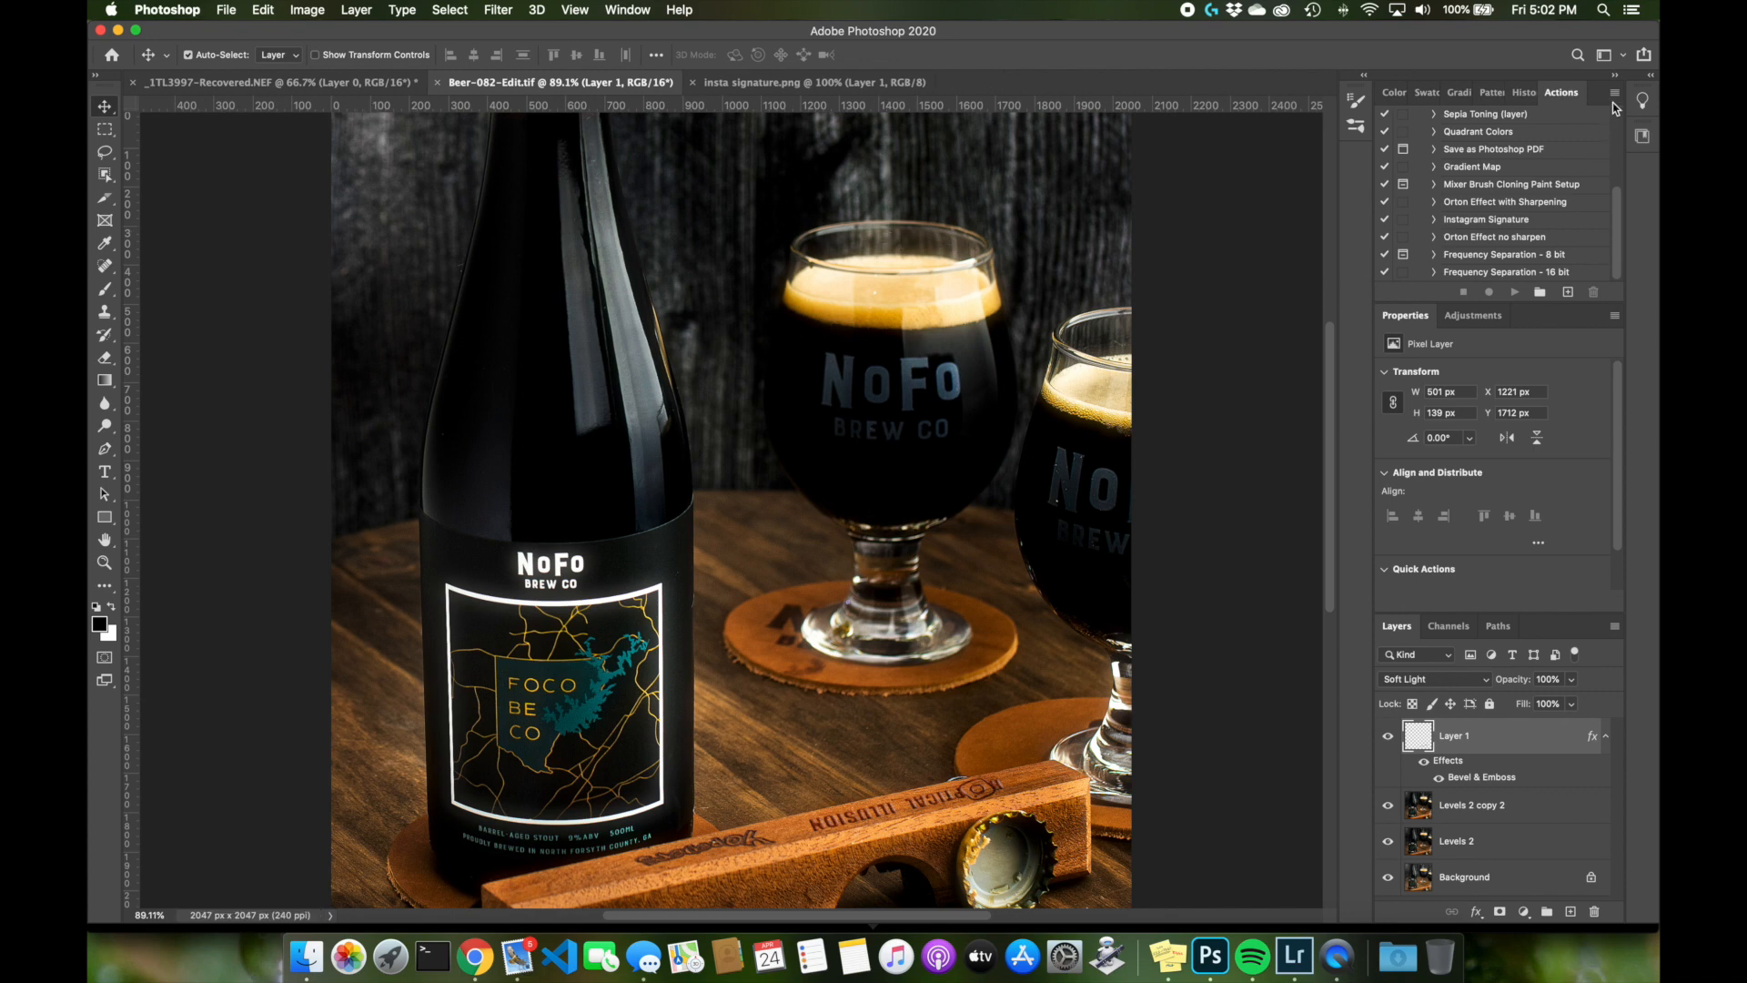
{"action": "left_click", "coordinate": [1646, 56]}
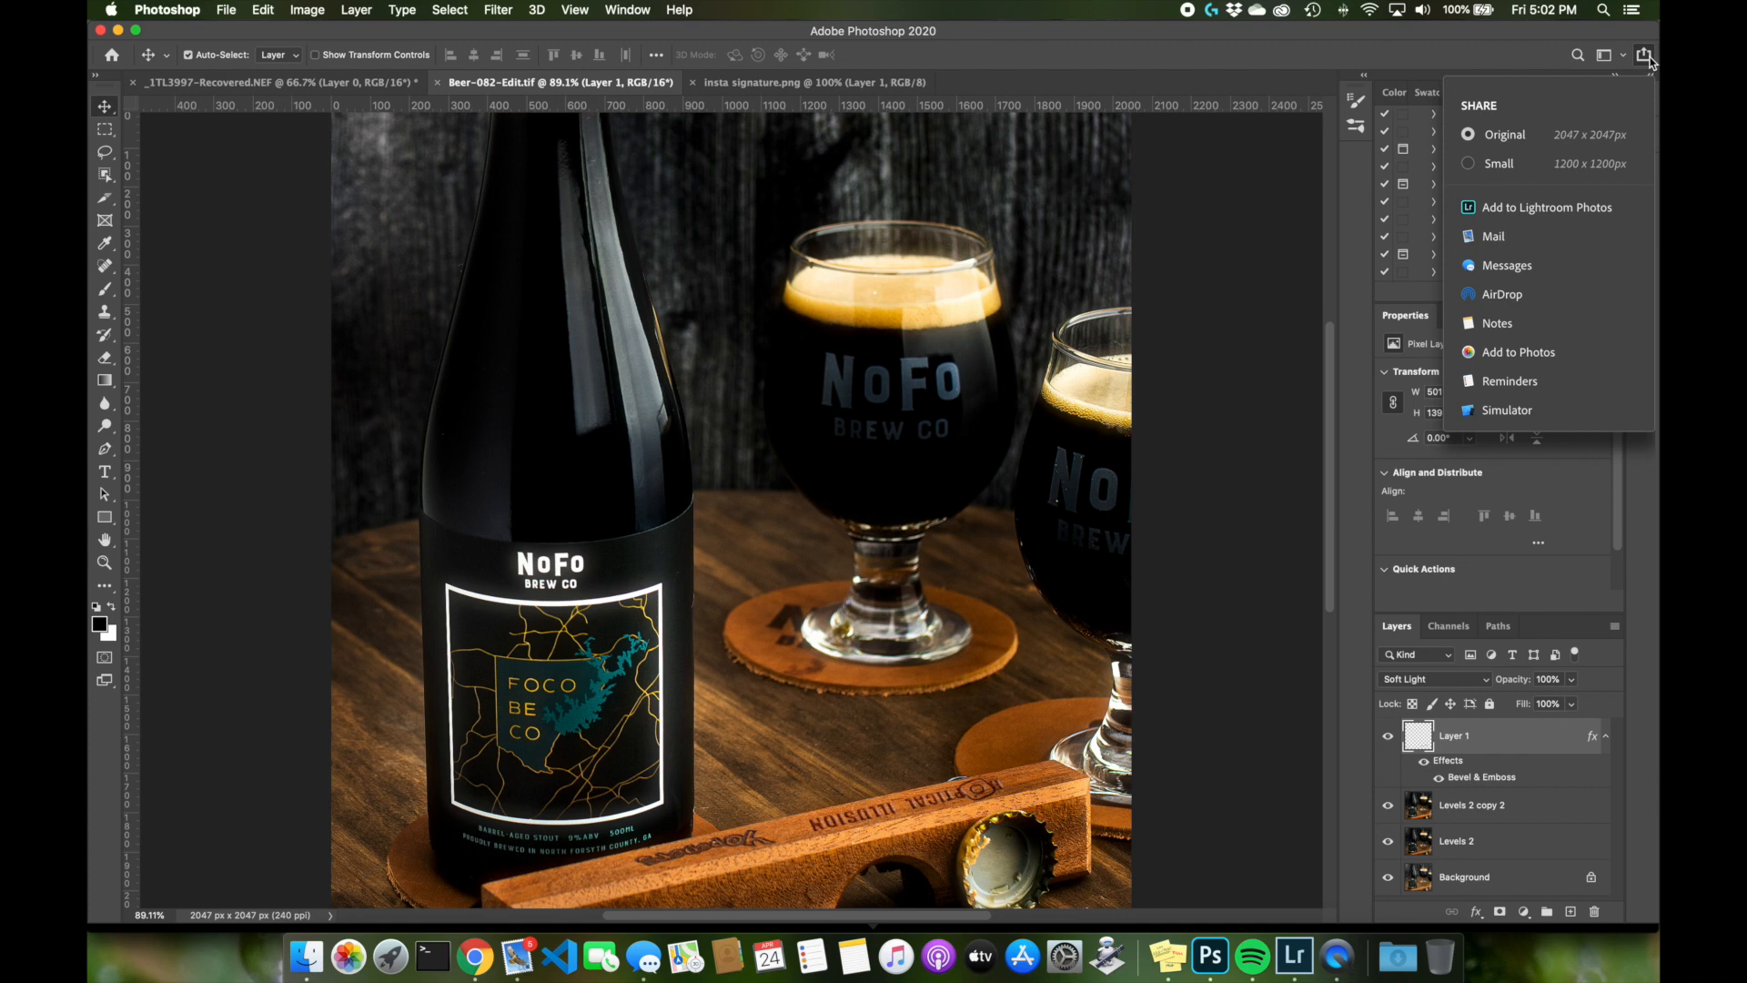
{"action": "left_click", "coordinate": [1251, 258]}
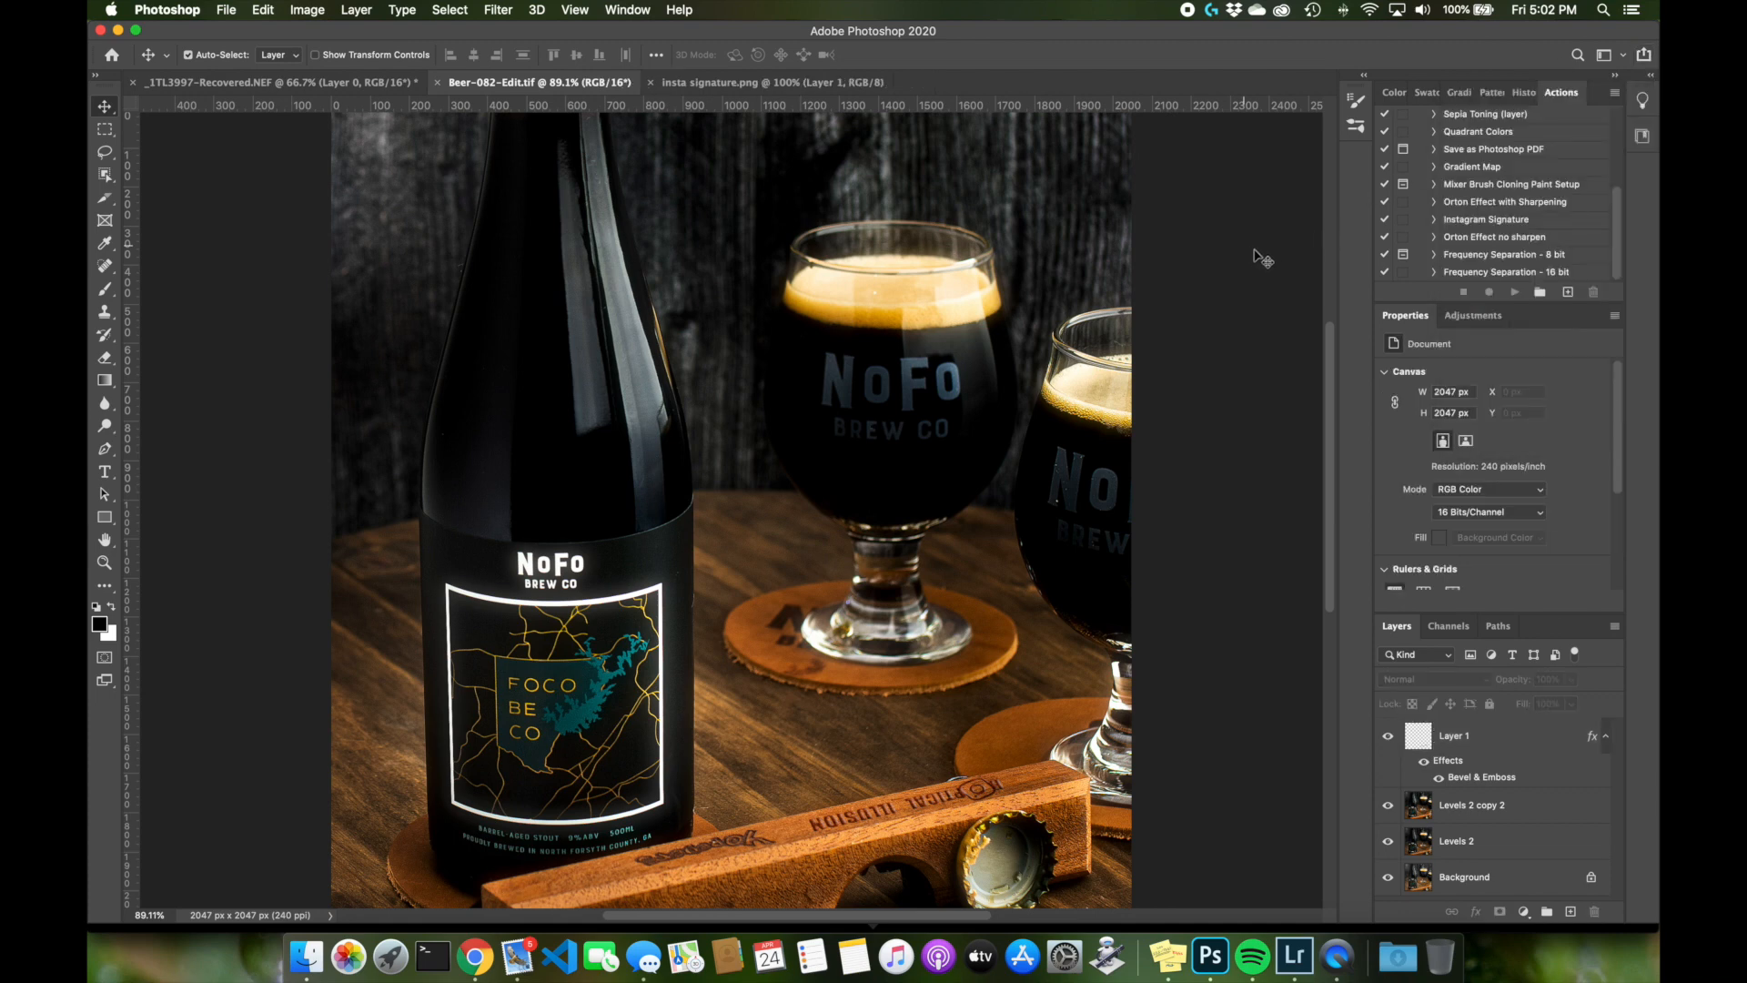